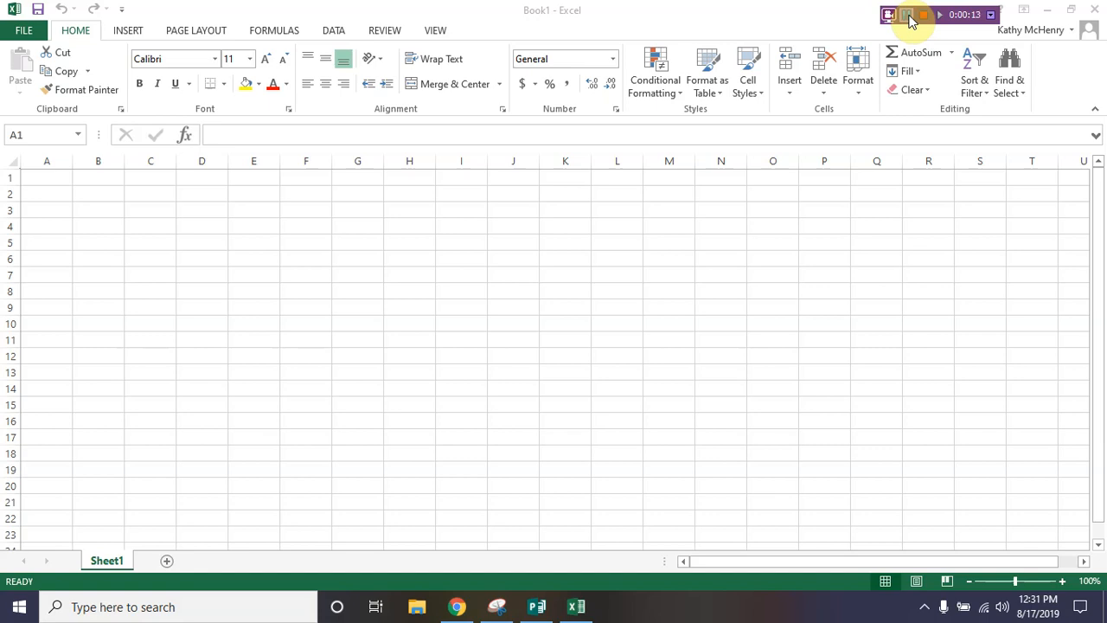
# - Open the workbook EA9-D1-FSA from the Chapter 09 student exercise folder and look over its Vertical Analysis sheet before returning to Horizontal Analysis
pyautogui.click(911, 19)
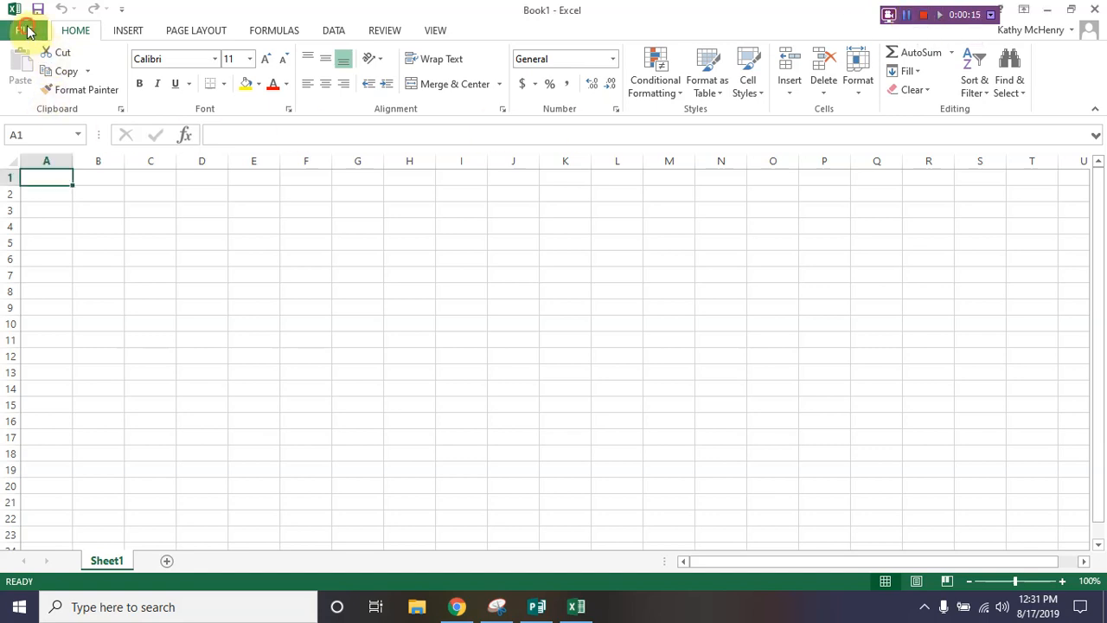
pyautogui.click(23, 30)
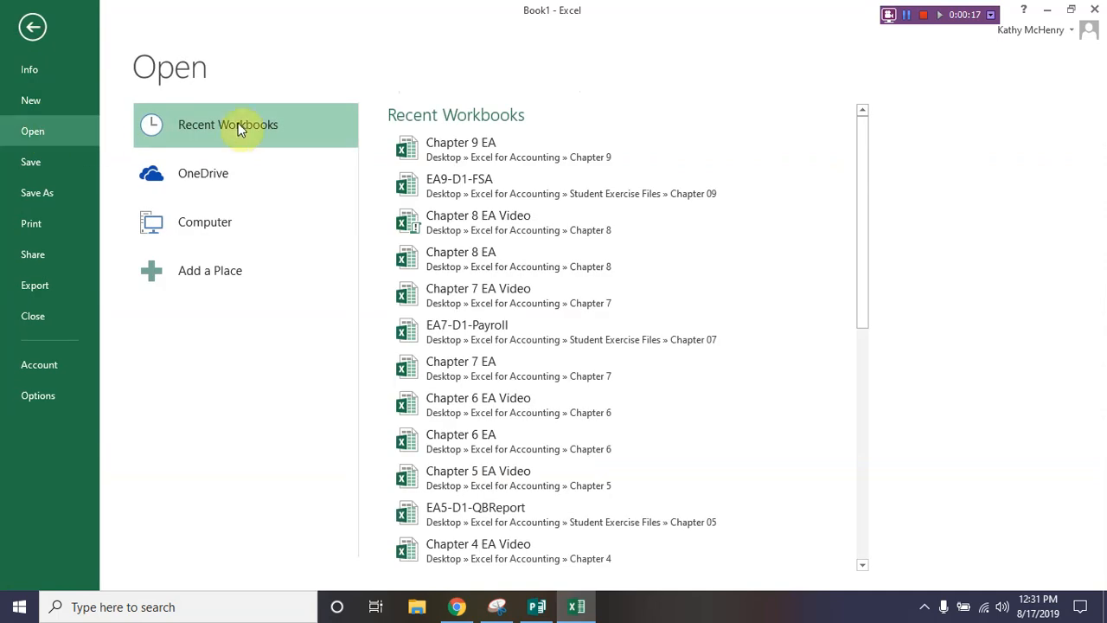
pyautogui.click(229, 222)
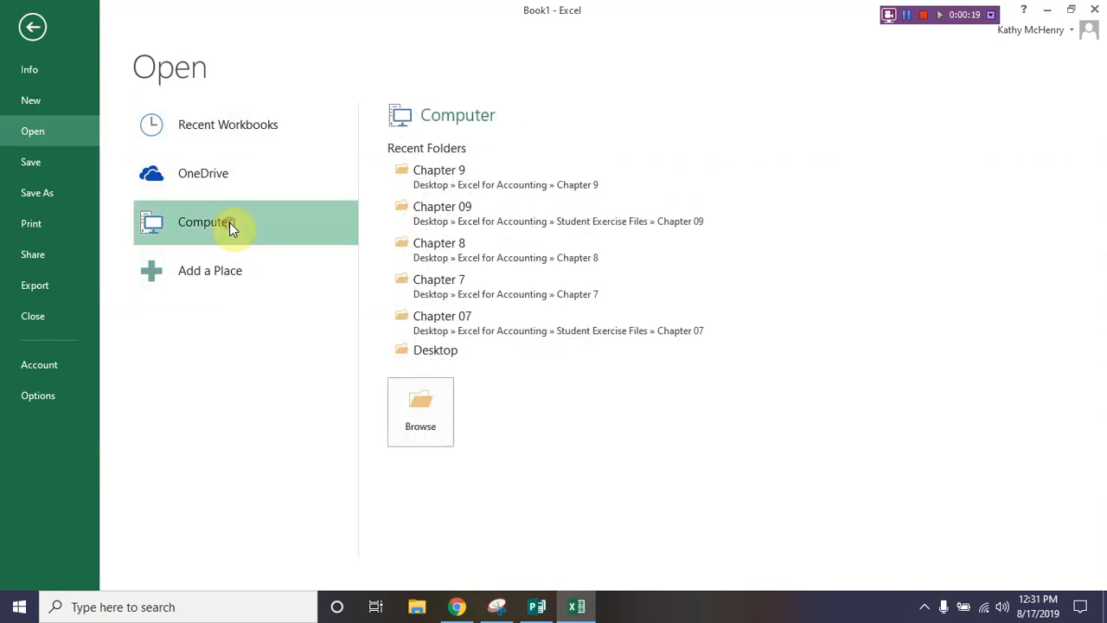
pyautogui.click(453, 212)
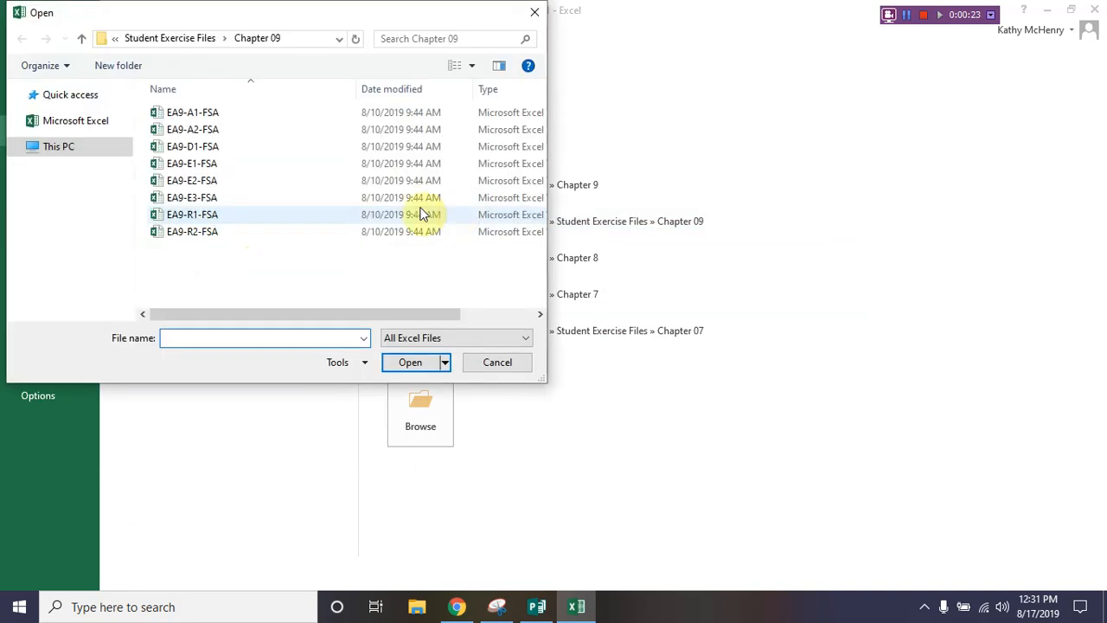
pyautogui.doubleClick(194, 147)
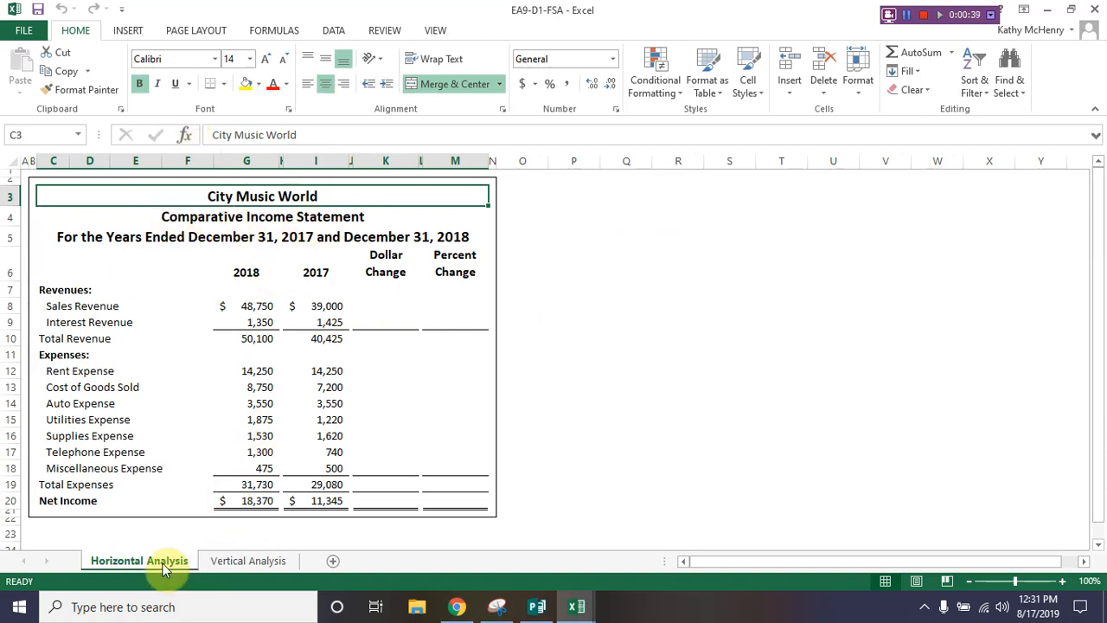
pyautogui.click(228, 564)
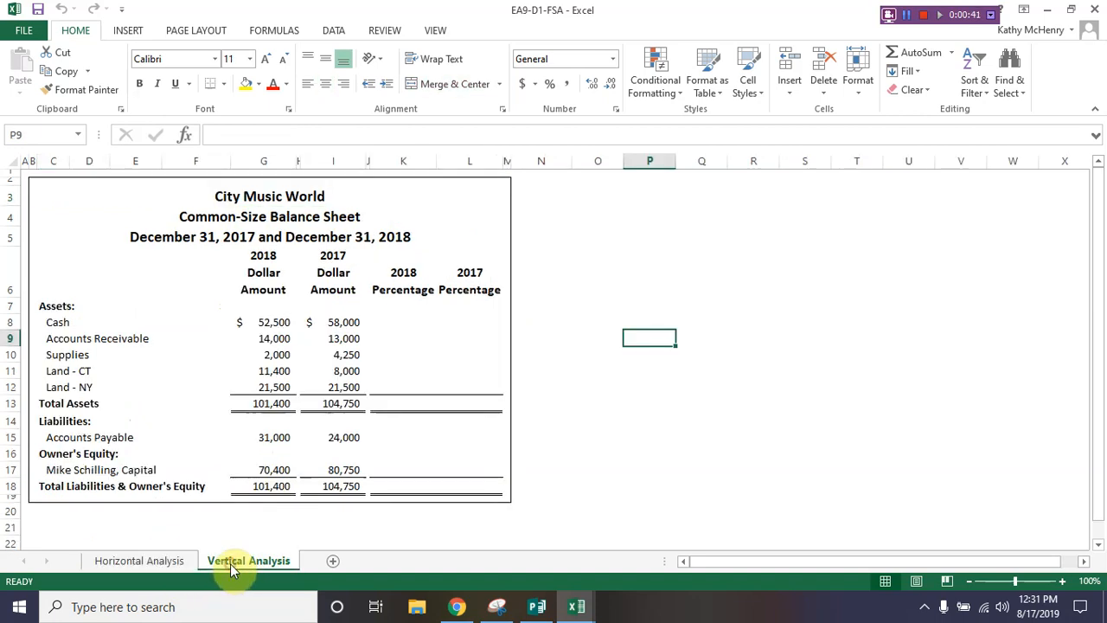
pyautogui.click(139, 561)
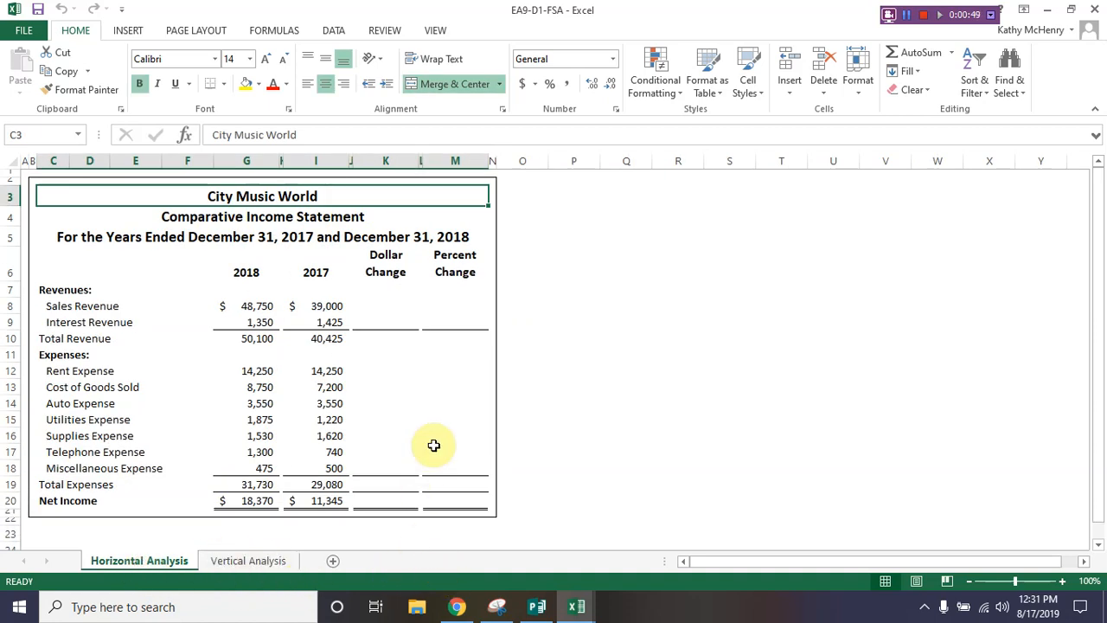
# - Calculate the dollar change for Sales Revenue in K8 with the formula =G8-I8
pyautogui.click(383, 303)
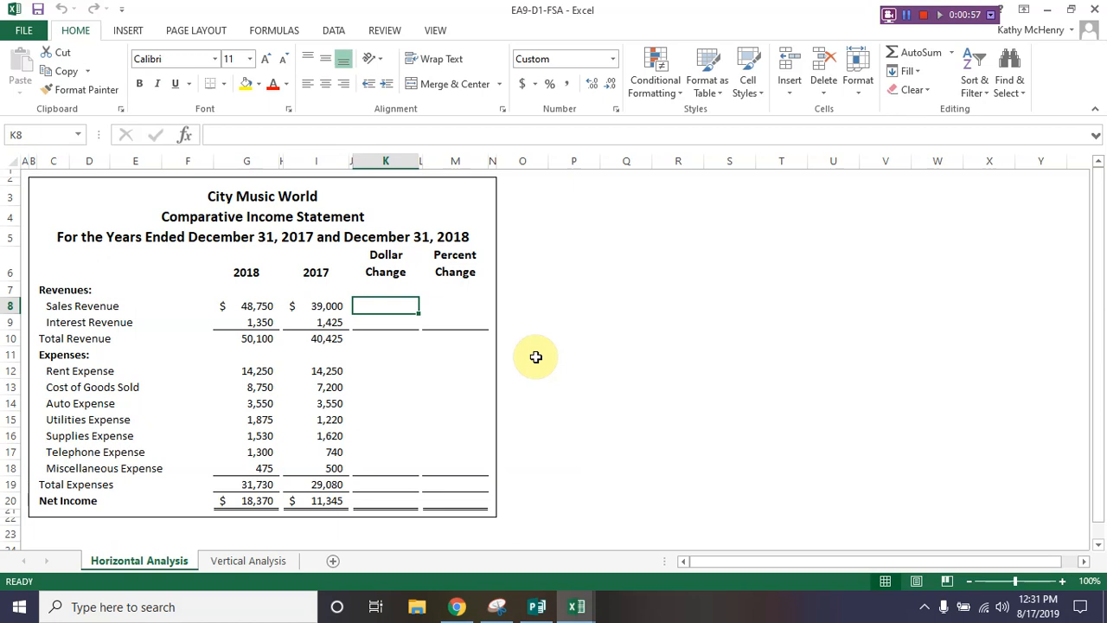
pyautogui.write('=g8')
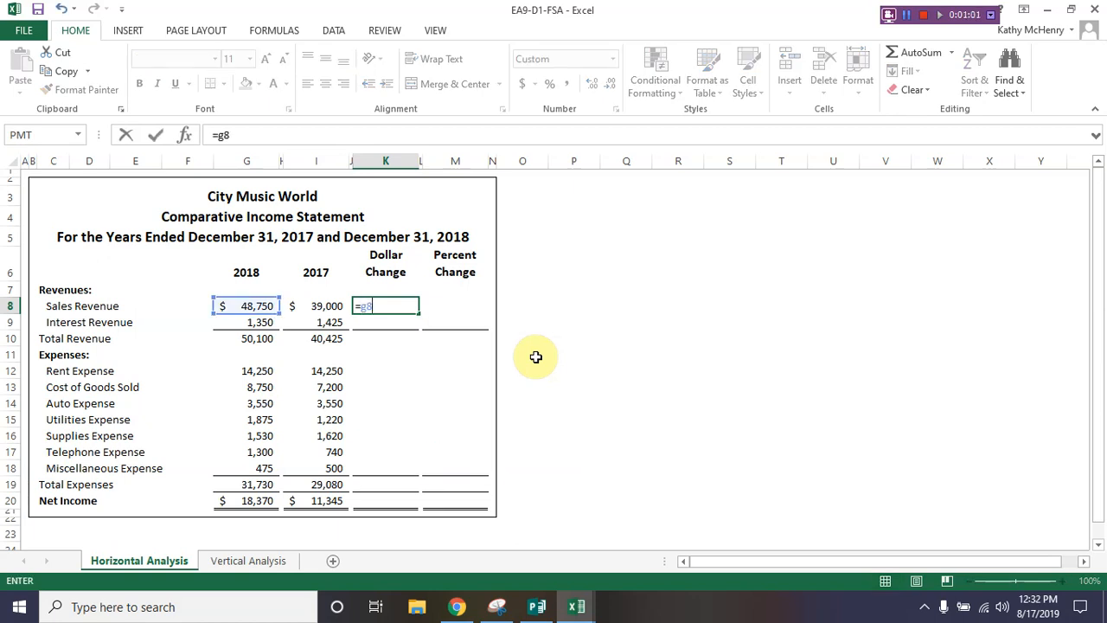
pyautogui.write('-i8')
pyautogui.press('Return')
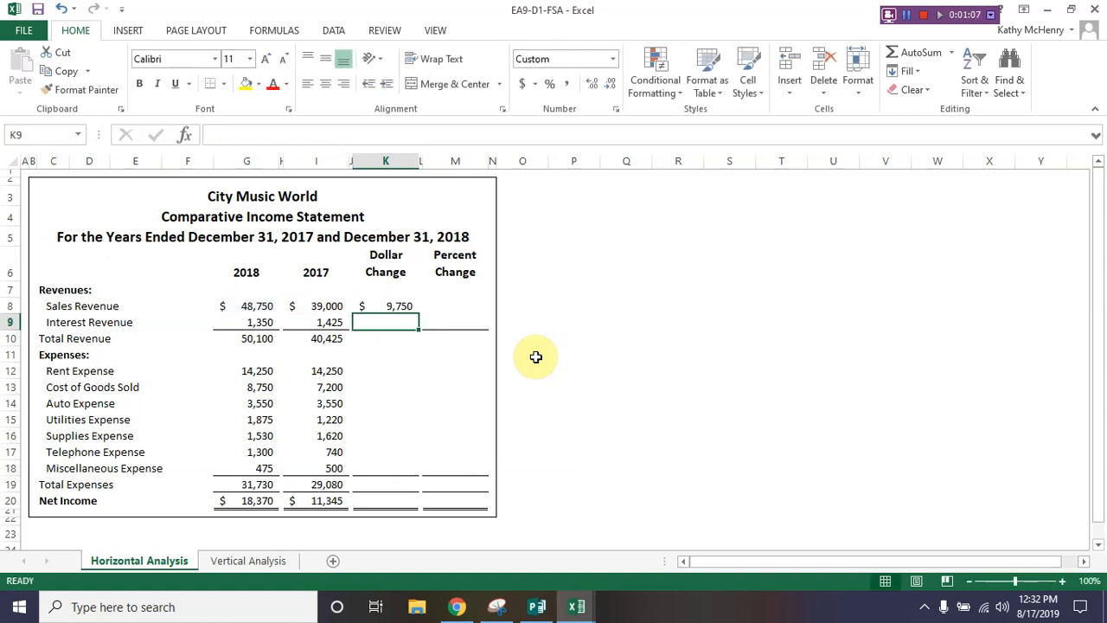
# - Calculate the percent change for Sales Revenue in M8 with the formula =K8/I8
pyautogui.click(456, 304)
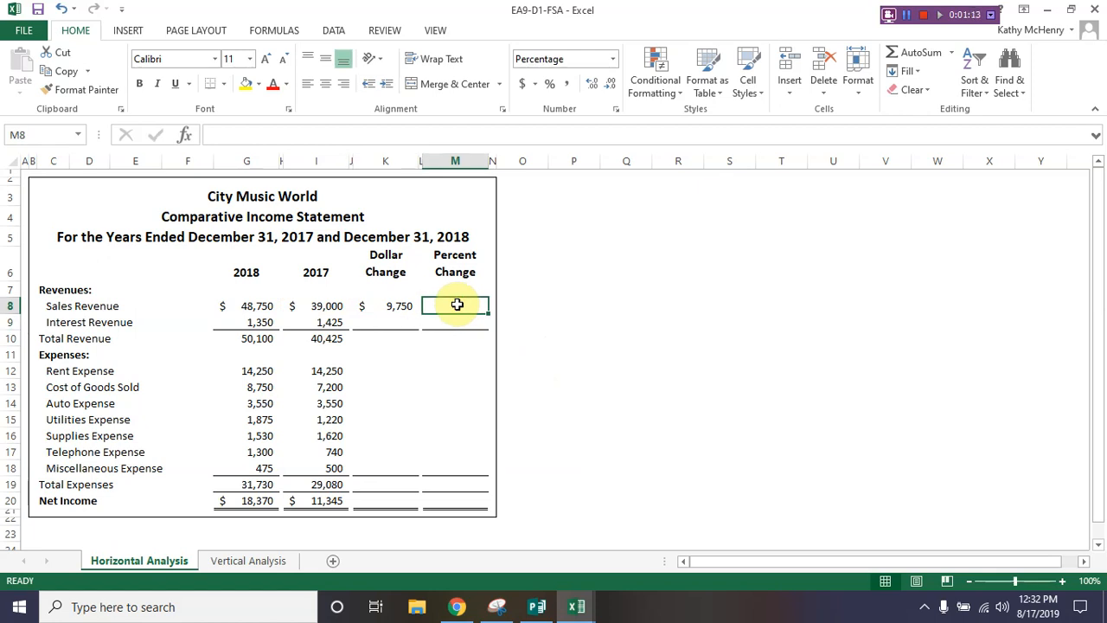
pyautogui.write('=k8')
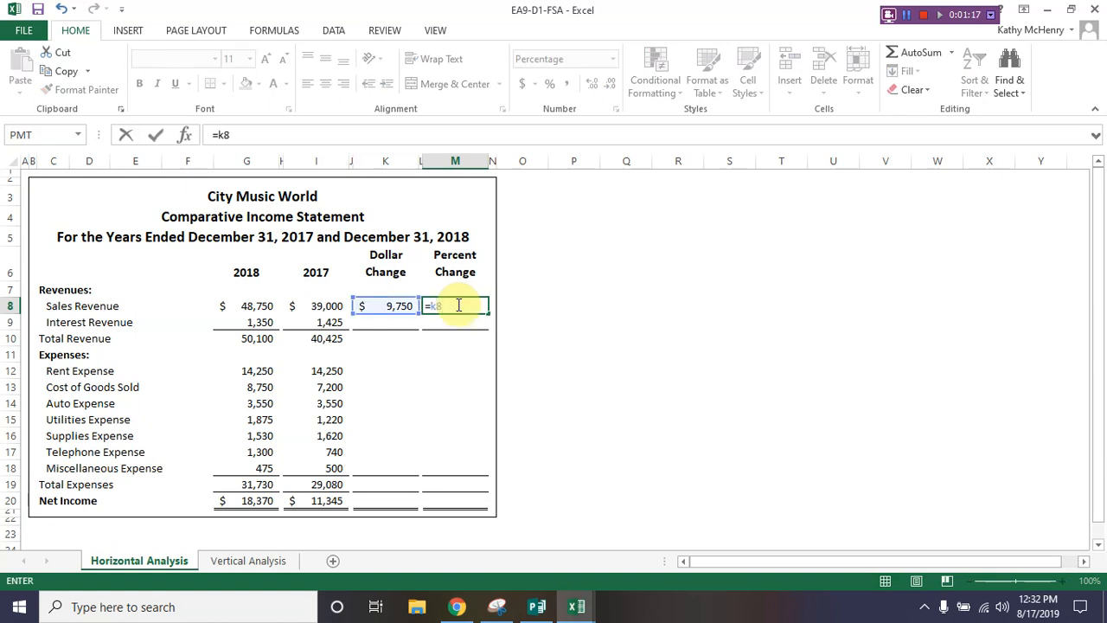
pyautogui.write('/i8')
pyautogui.press('Return')
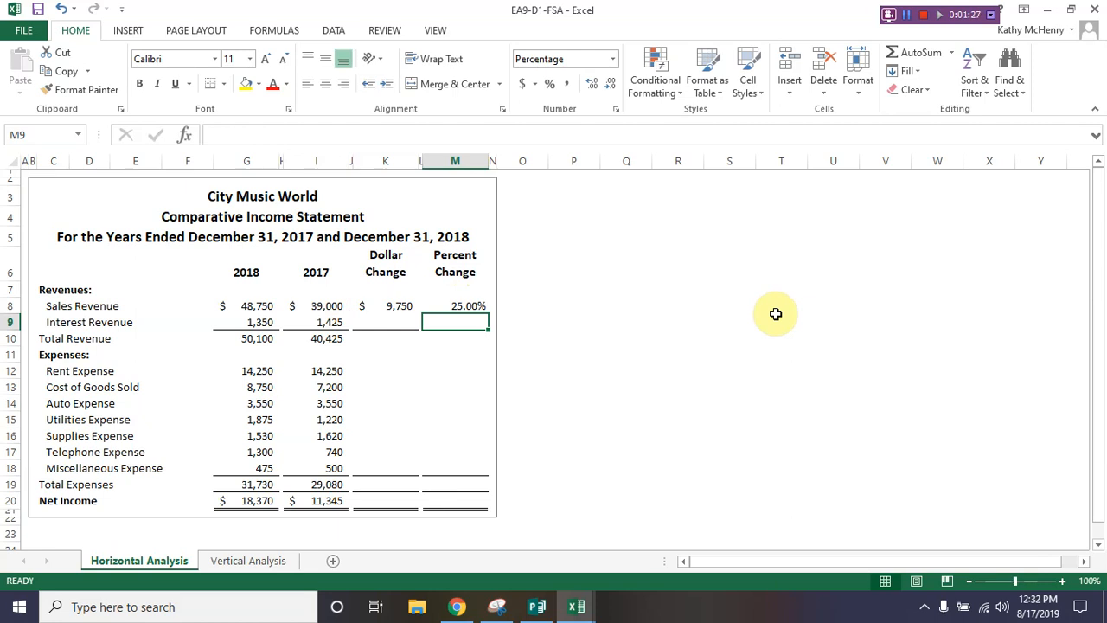
# - Copy the K8:M8 formulas to K9:M10 and K12:M20, pasting only formulas and number formatting
pyautogui.click(389, 306)
pyautogui.moveTo(389, 306); pyautogui.dragTo(452, 307)
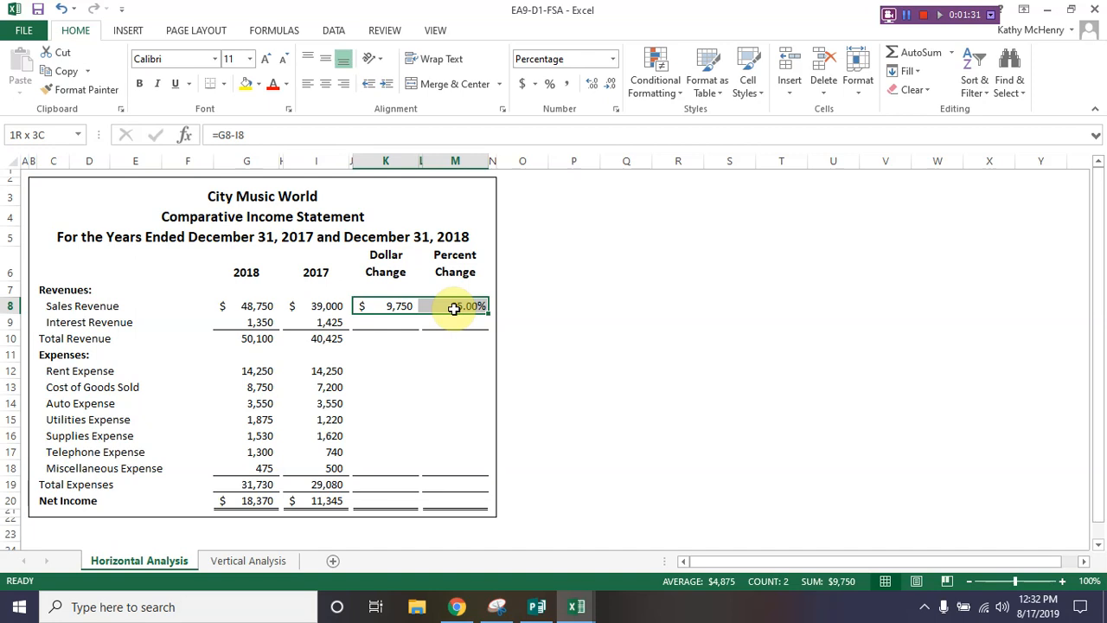
pyautogui.click(66, 71)
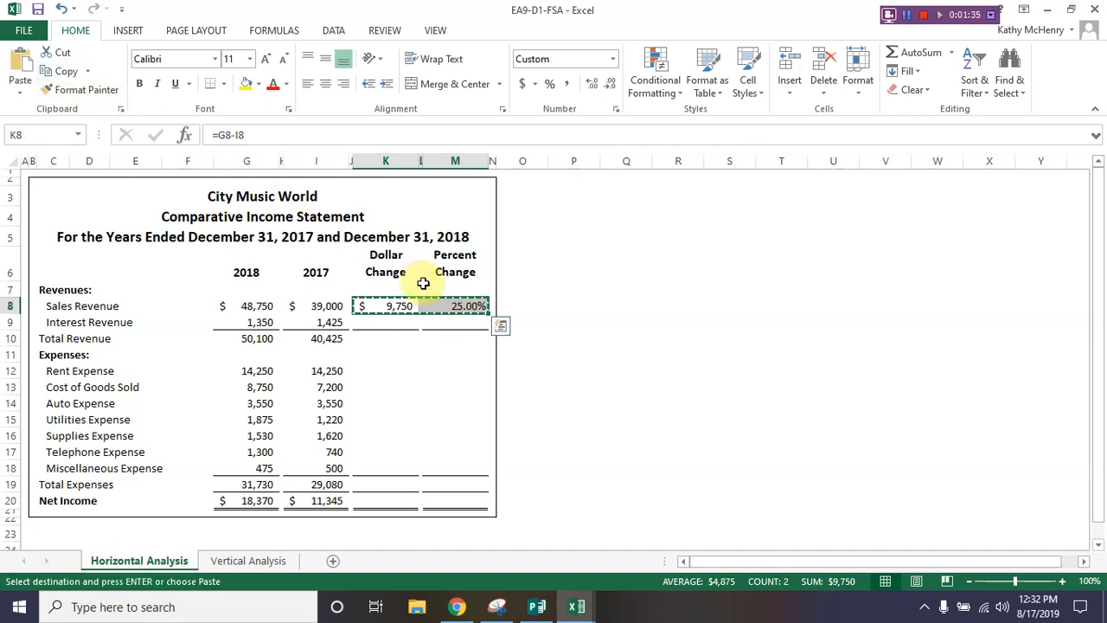
pyautogui.moveTo(368, 318); pyautogui.dragTo(459, 336)
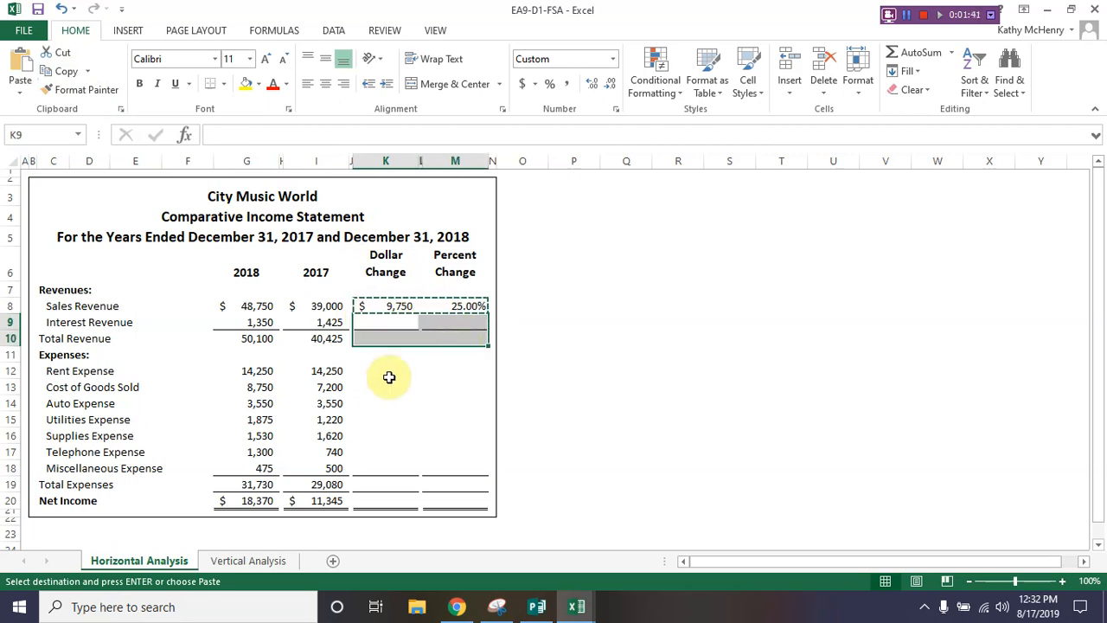
pyautogui.moveTo(376, 373); pyautogui.dragTo(454, 499)
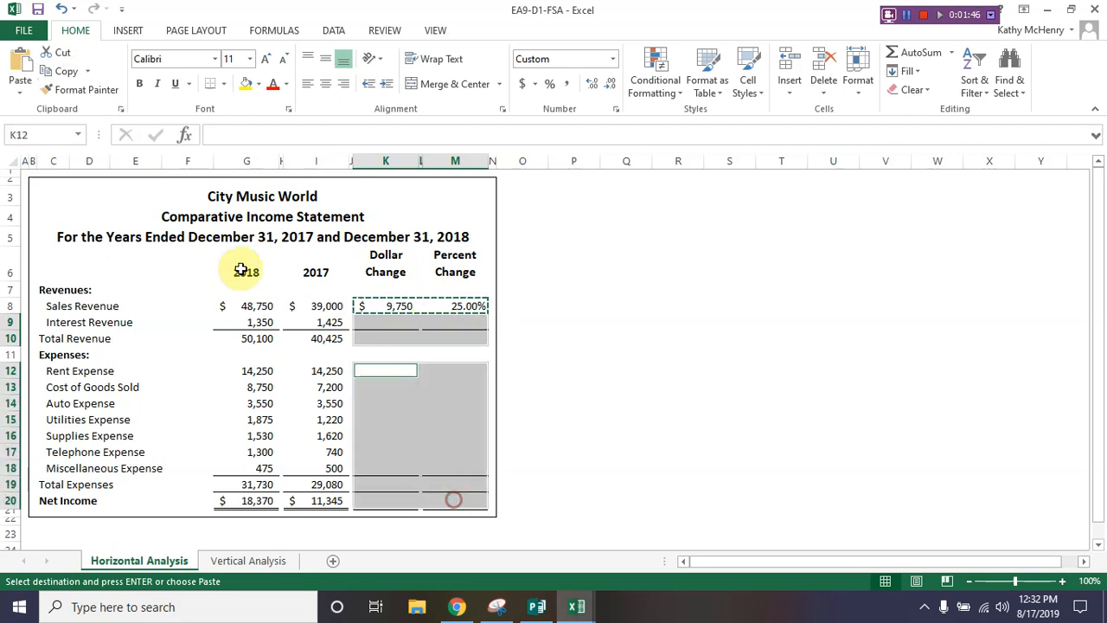
pyautogui.click(19, 97)
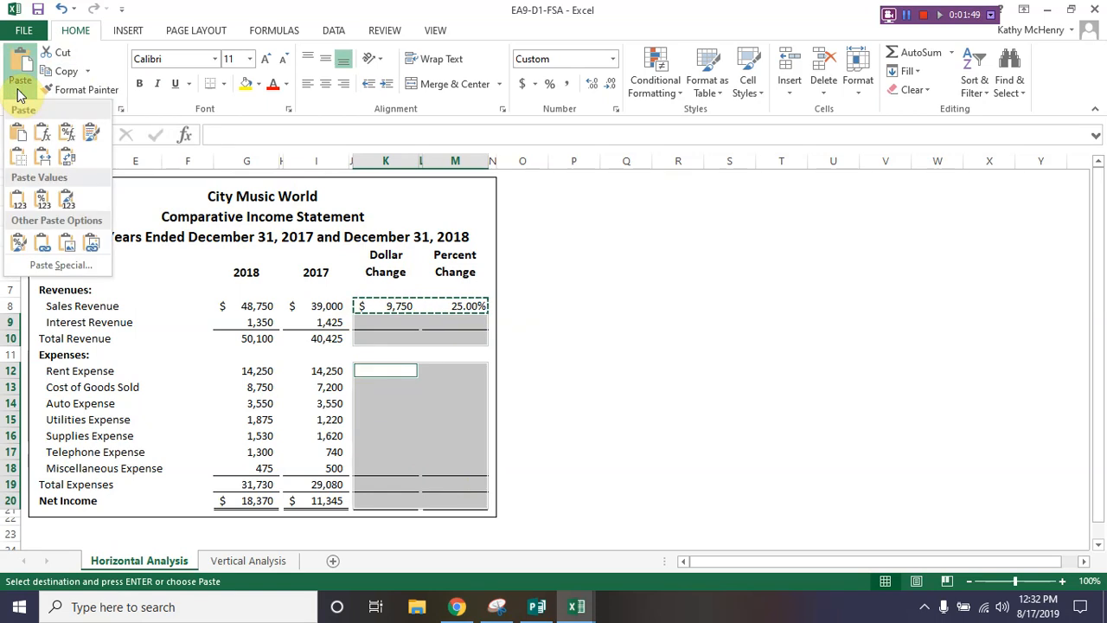
pyautogui.click(68, 137)
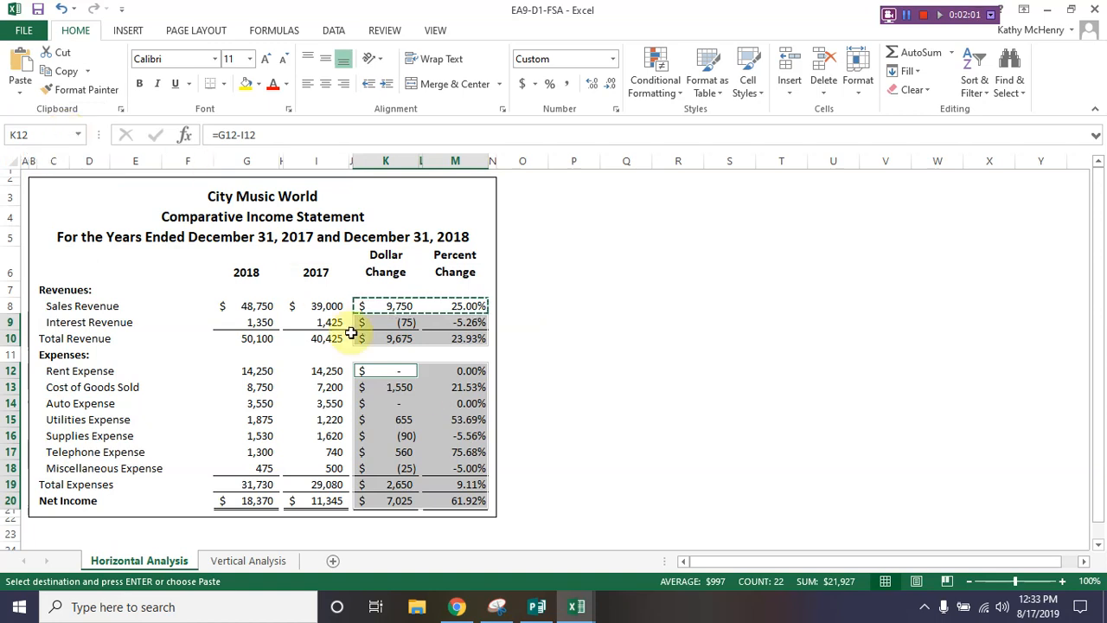
# - Insert a clustered column chart from C12:C19 and K12:K20, and place it beside the income statement, slightly enlarged
pyautogui.click(50, 306)
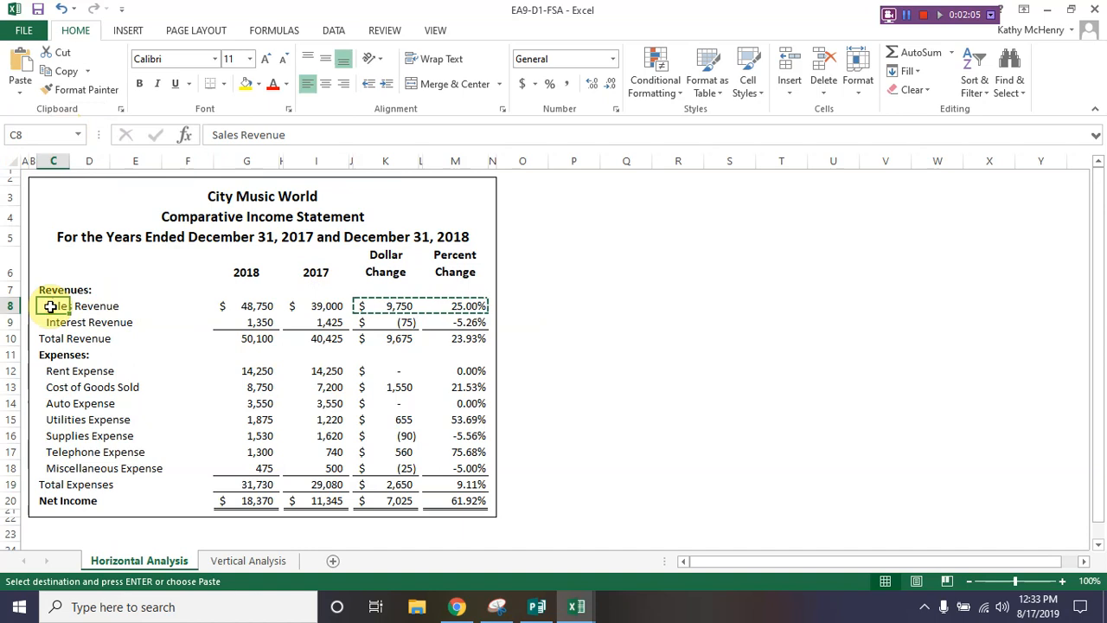
pyautogui.click(48, 370)
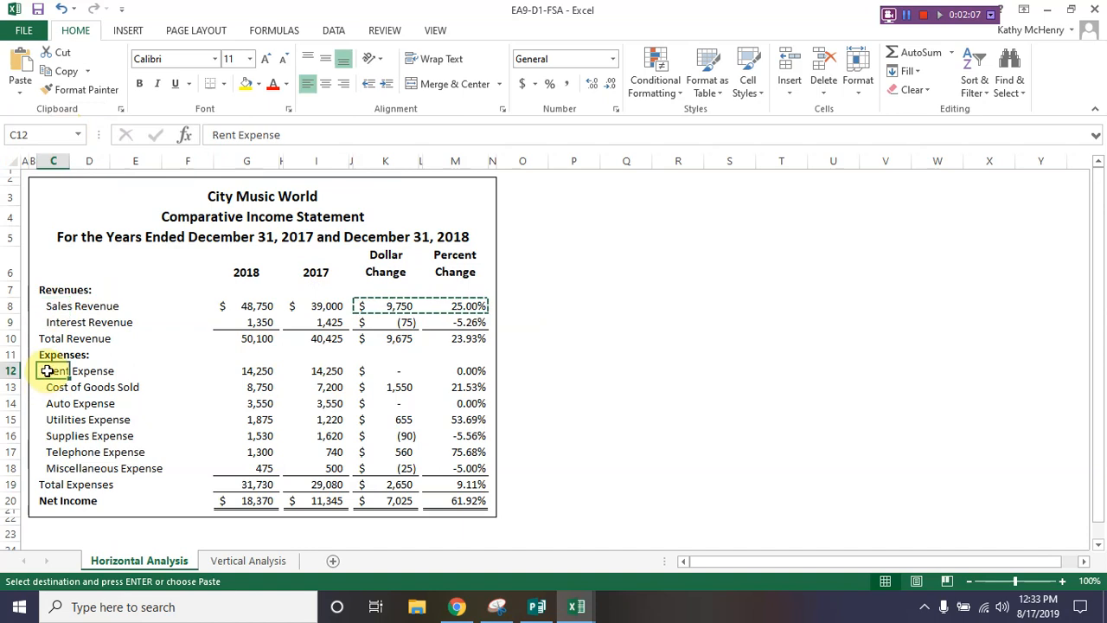
pyautogui.moveTo(47, 370); pyautogui.dragTo(52, 486)
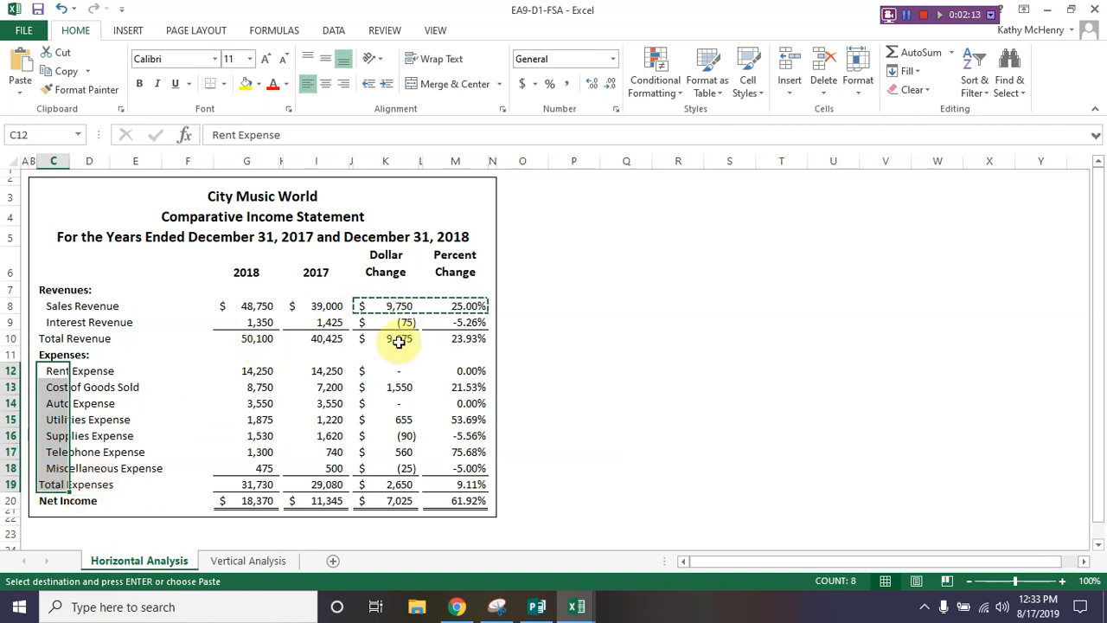
pyautogui.keyDown('ctrl'); pyautogui.moveTo(399, 370); pyautogui.dragTo(405, 501); pyautogui.keyUp('ctrl')
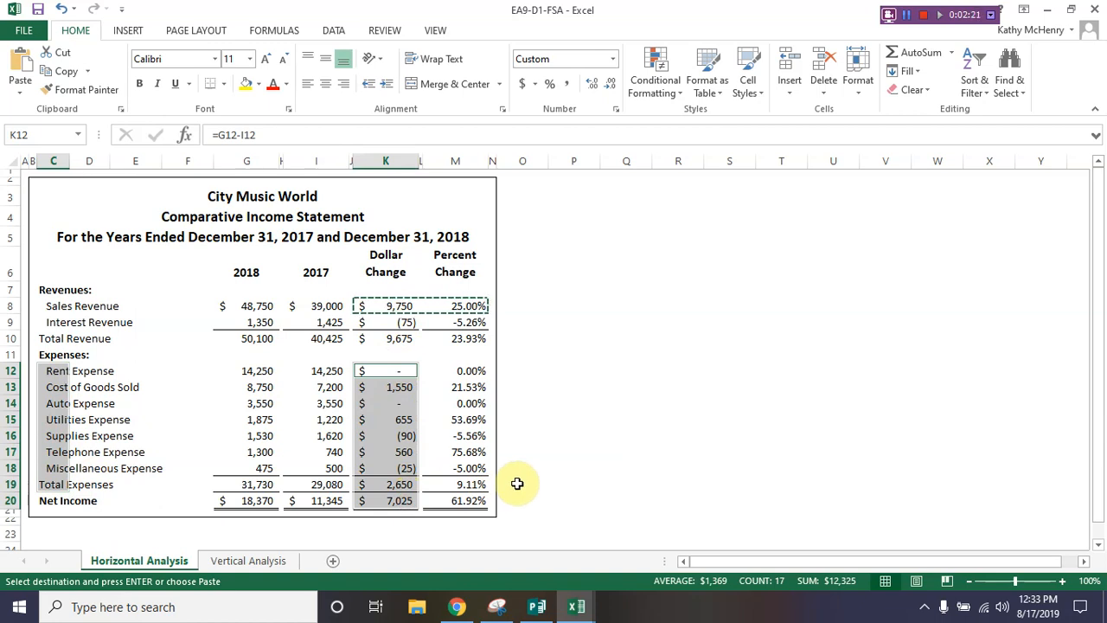
pyautogui.click(128, 34)
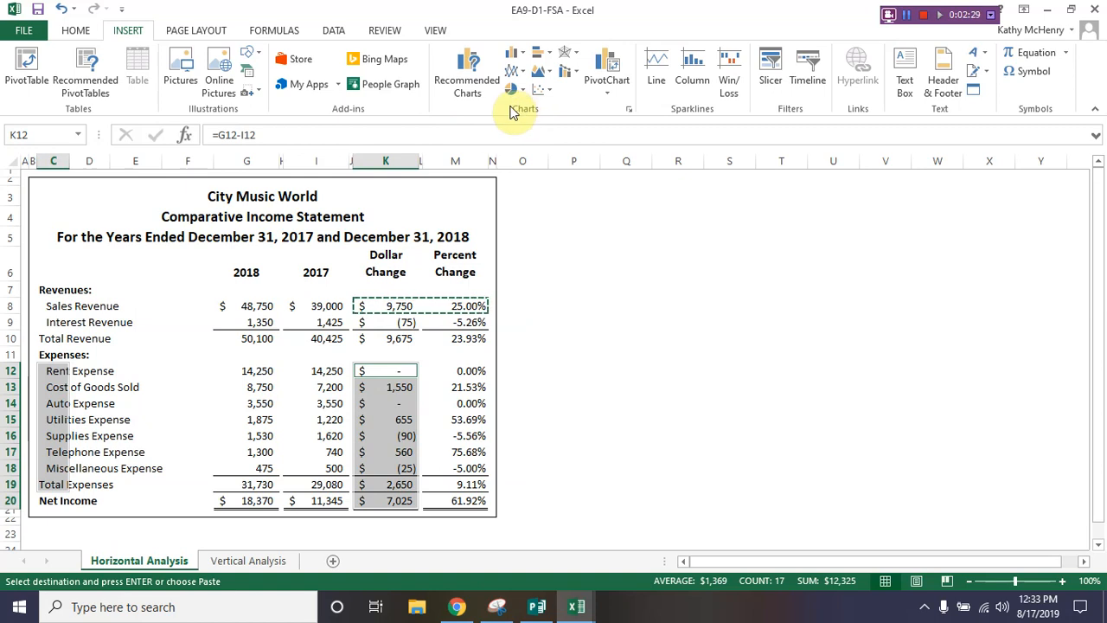
pyautogui.click(515, 57)
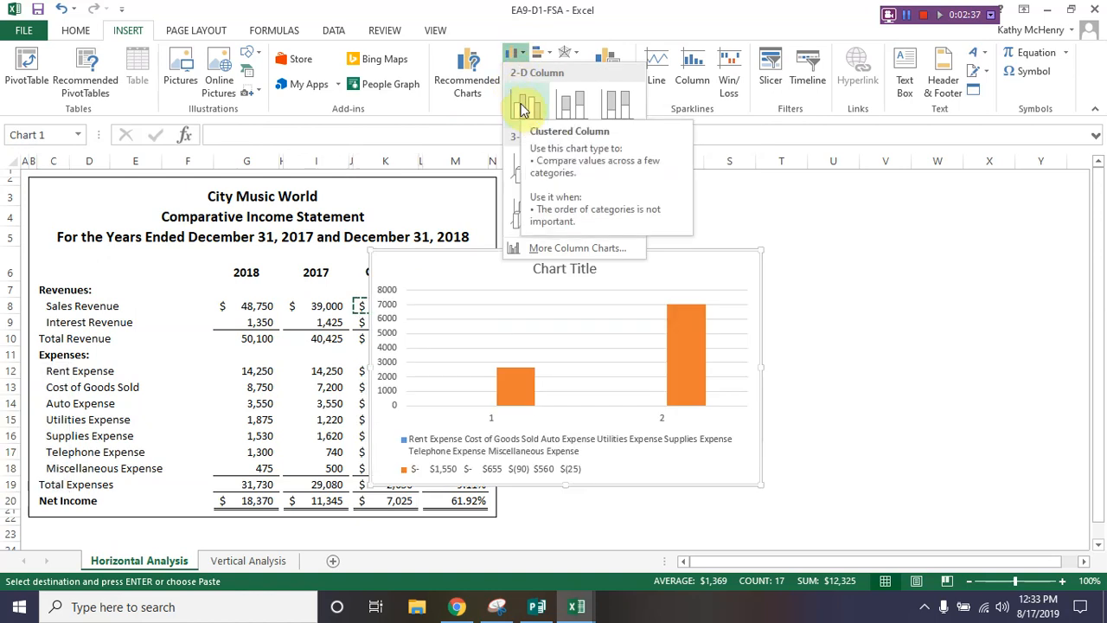
pyautogui.click(521, 109)
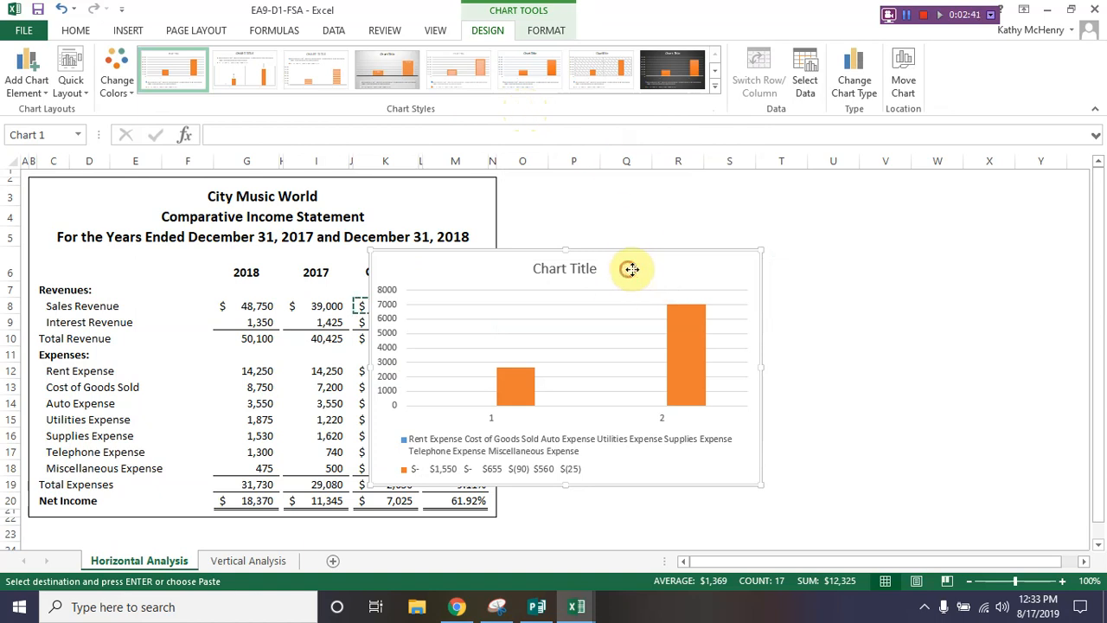
pyautogui.moveTo(630, 269)
pyautogui.mouseDown()
pyautogui.moveTo(793, 245)
pyautogui.moveTo(778, 200)
pyautogui.moveTo(761, 197)
pyautogui.mouseUp()
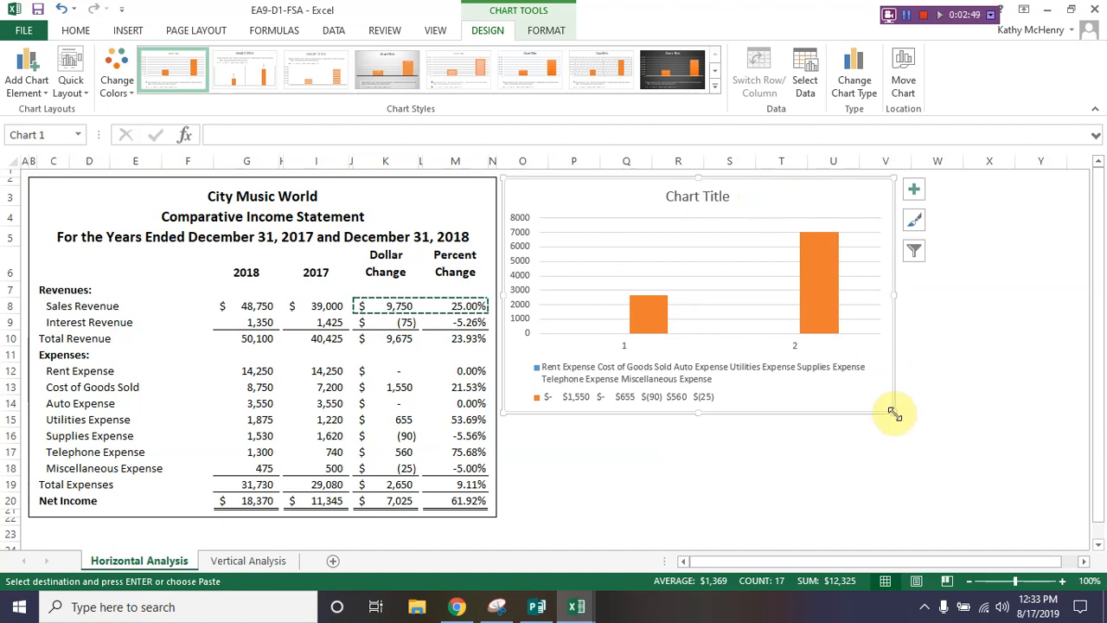
pyautogui.moveTo(894, 412); pyautogui.dragTo(910, 445)
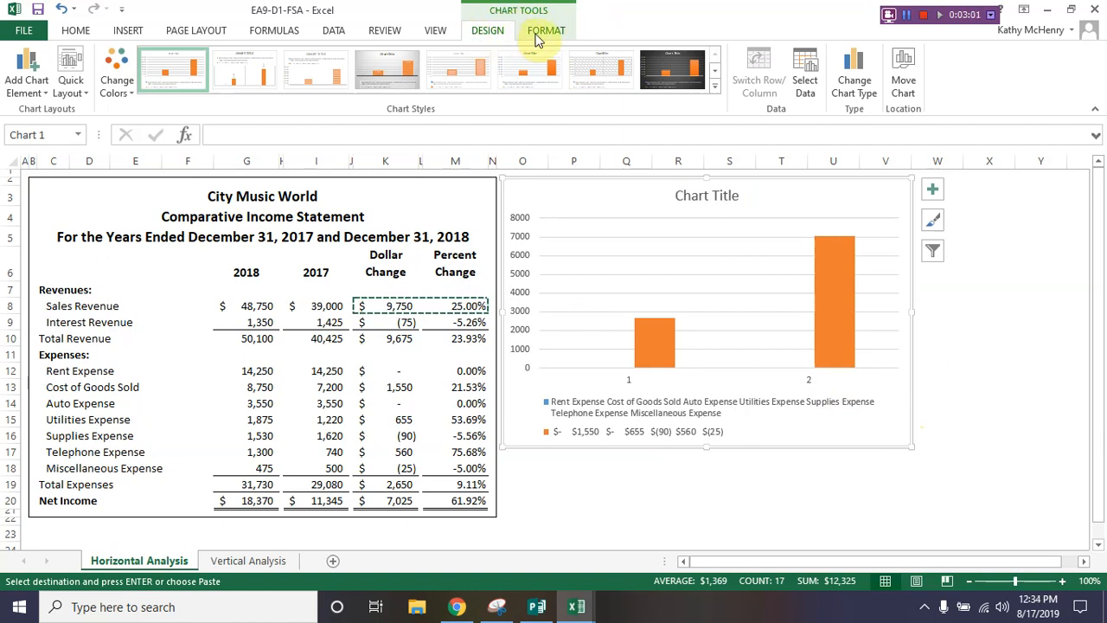
# - Set the chart's data range to the expense labels in C12:C18 and their dollar changes in K12:K18
pyautogui.click(806, 86)
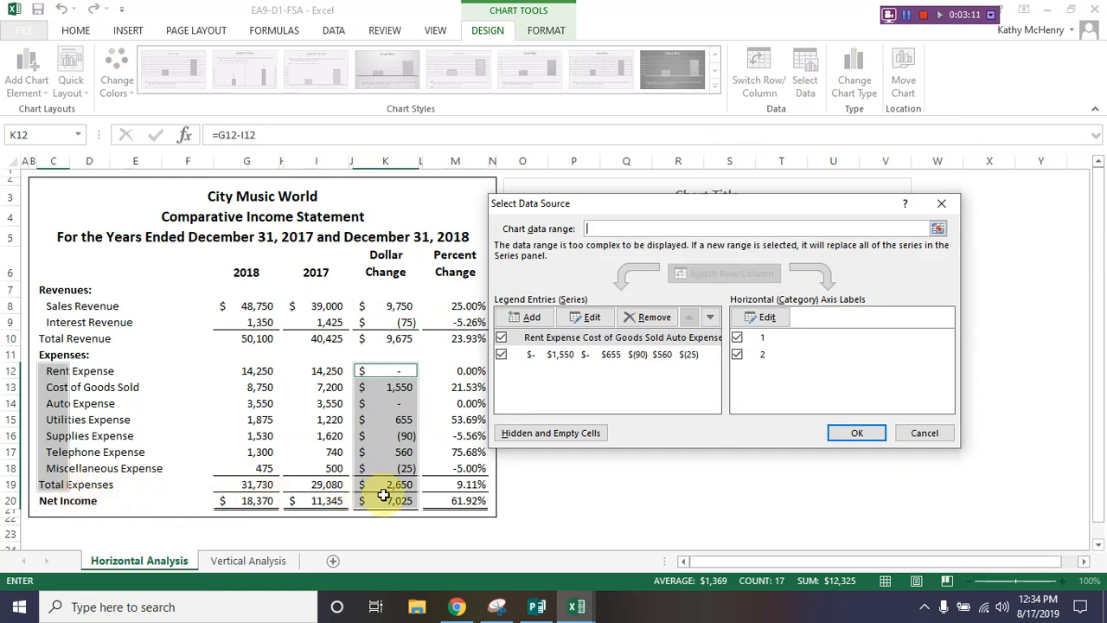
pyautogui.click(621, 228)
pyautogui.moveTo(50, 370); pyautogui.dragTo(47, 469)
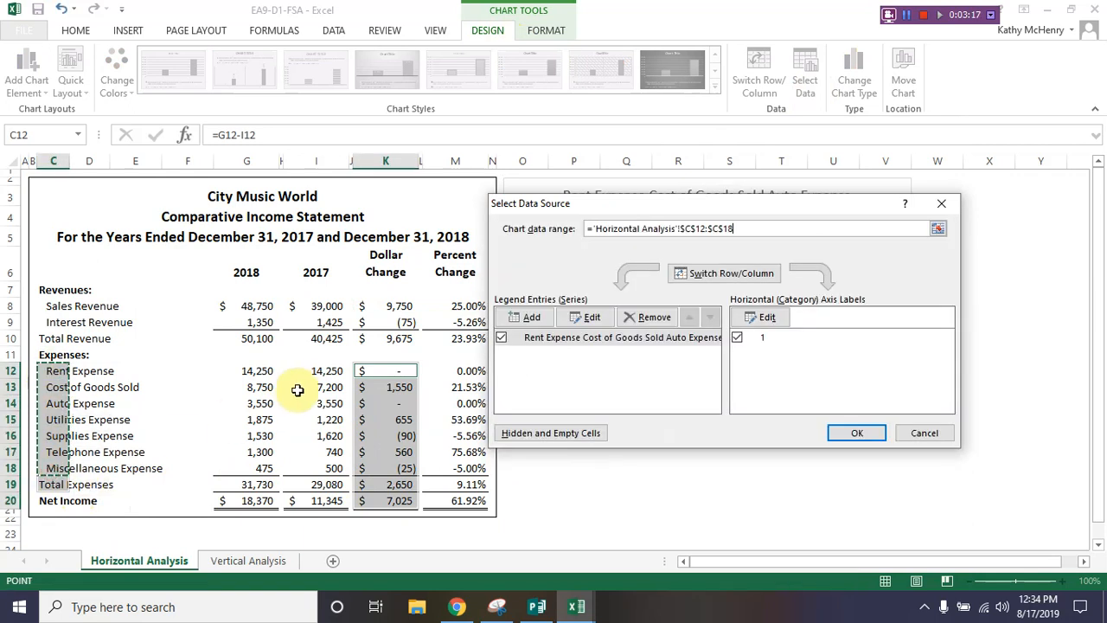
pyautogui.moveTo(381, 372); pyautogui.dragTo(384, 473)
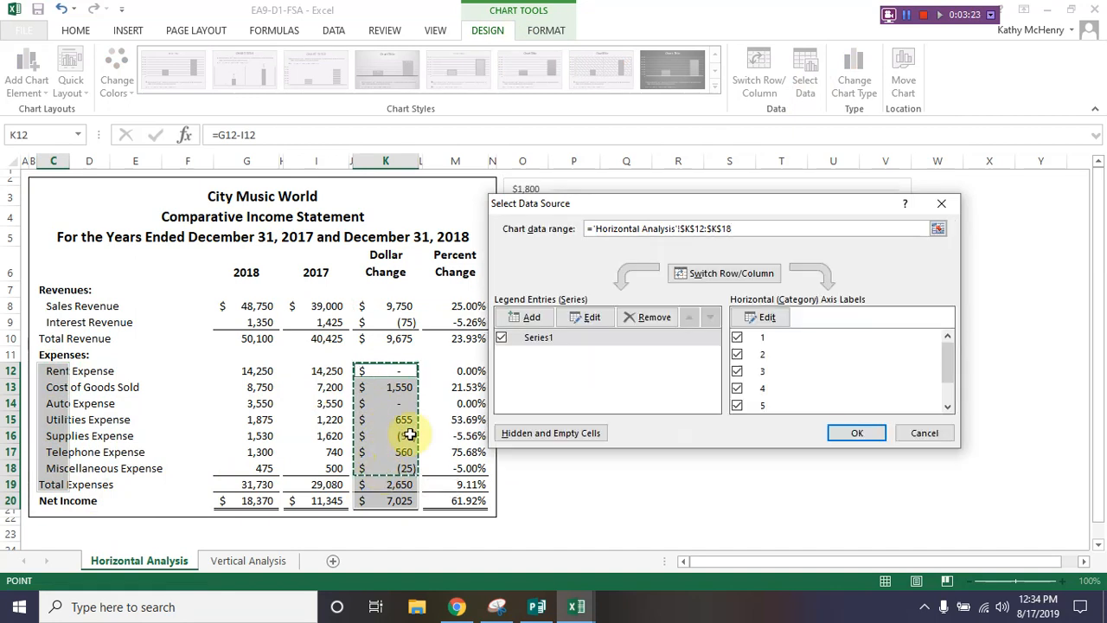
pyautogui.click(44, 370)
pyautogui.moveTo(44, 370); pyautogui.dragTo(49, 469)
pyautogui.moveTo(380, 370); pyautogui.dragTo(370, 472)
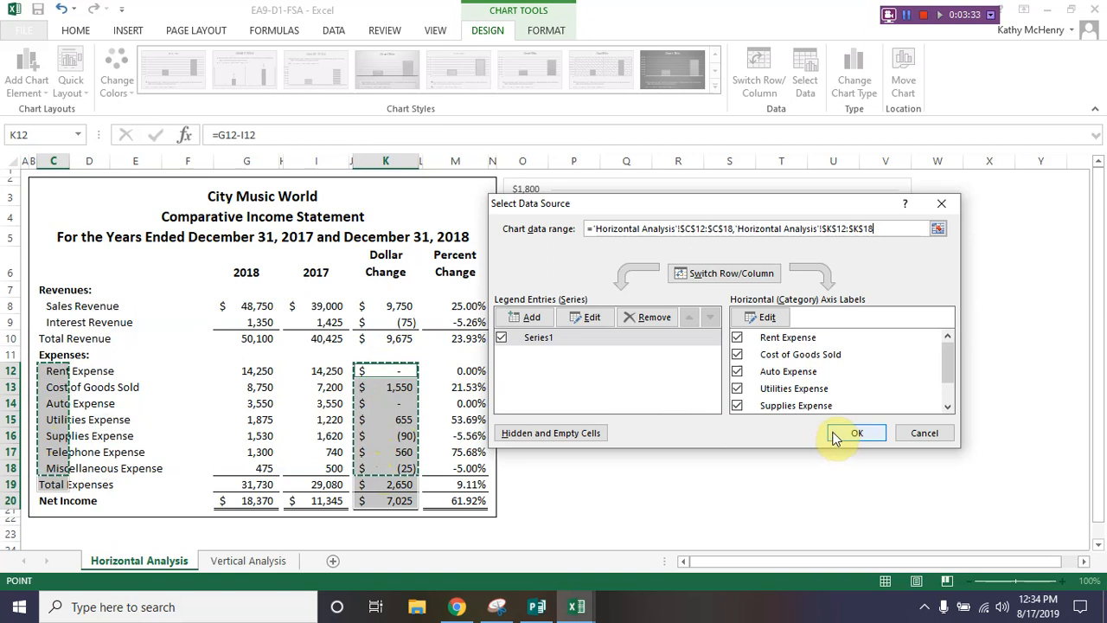
pyautogui.click(836, 435)
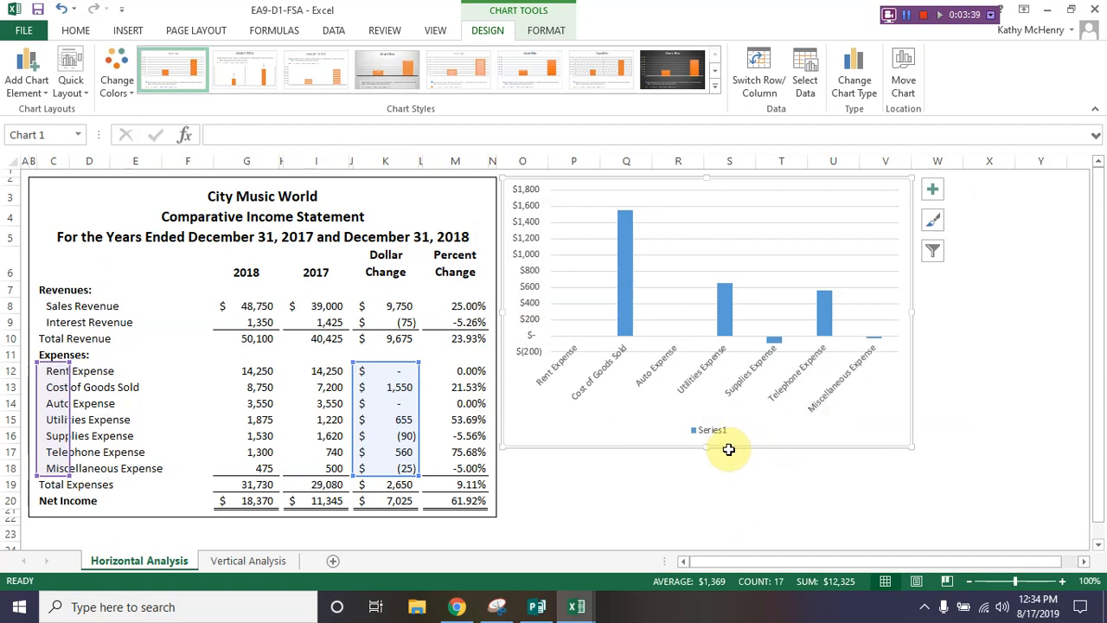
# - Add a chart title to the column chart and set its text to "Expense Change"
pyautogui.click(933, 192)
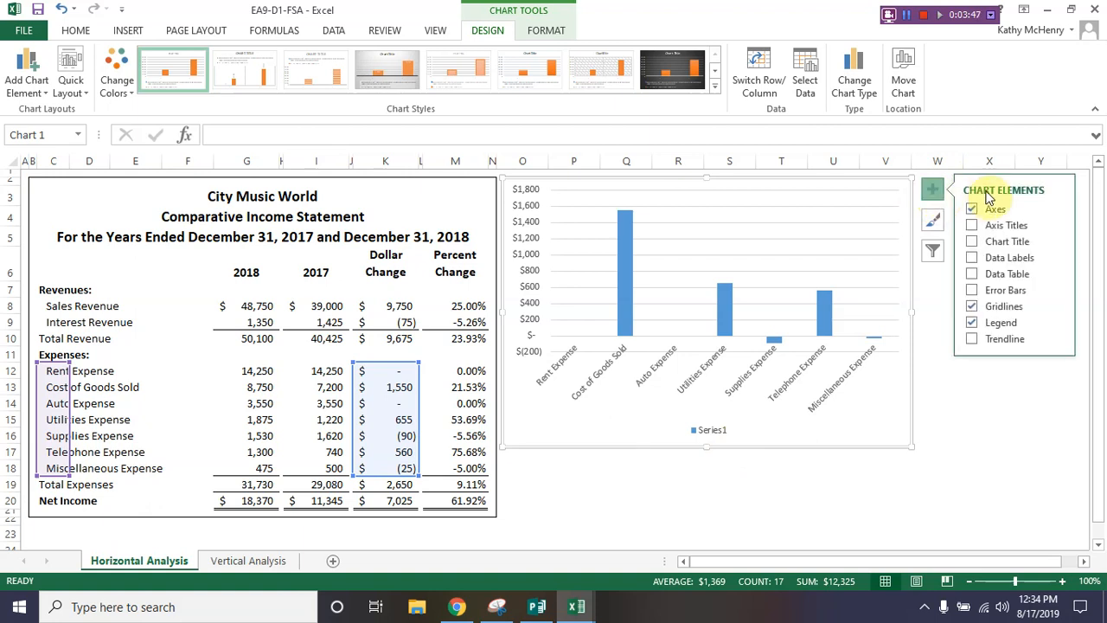
pyautogui.click(973, 242)
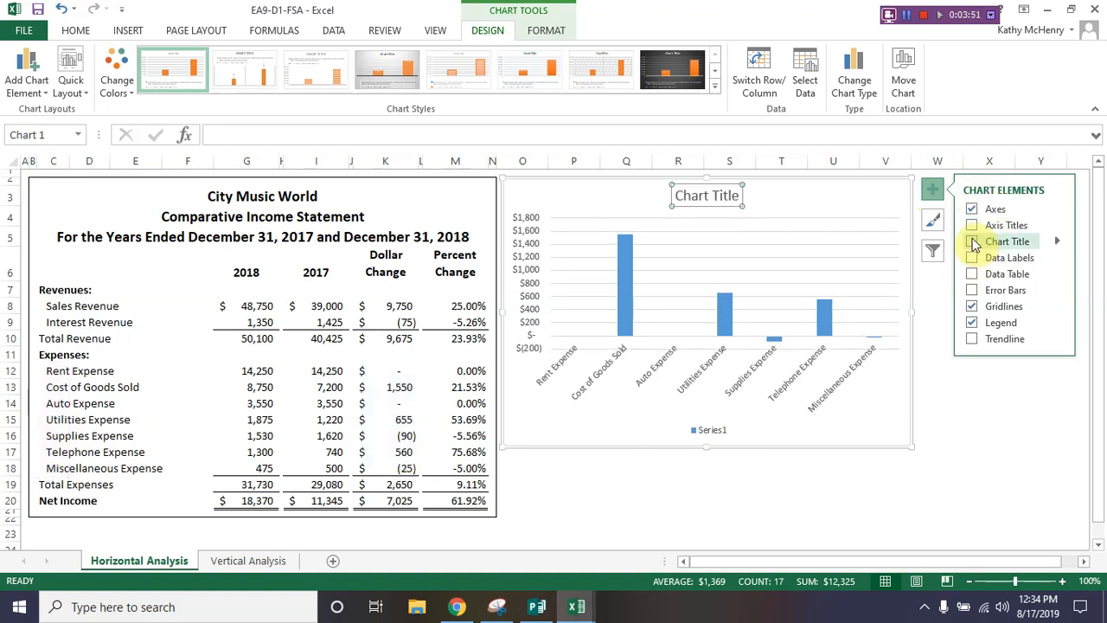
pyautogui.click(972, 242)
pyautogui.tripleClick(705, 199)
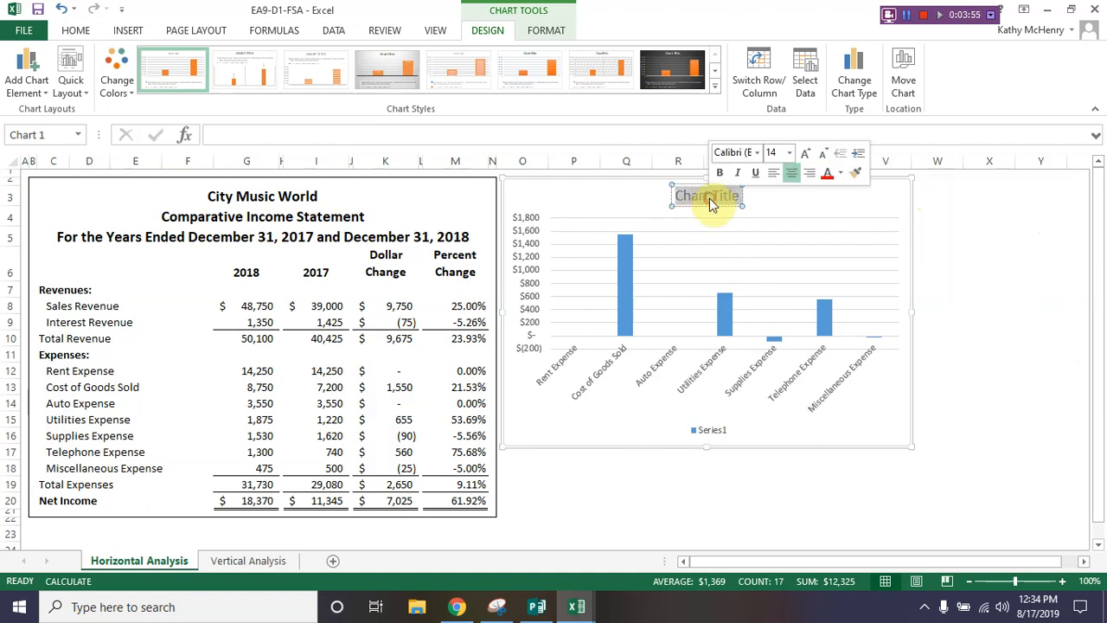
pyautogui.press('Delete')
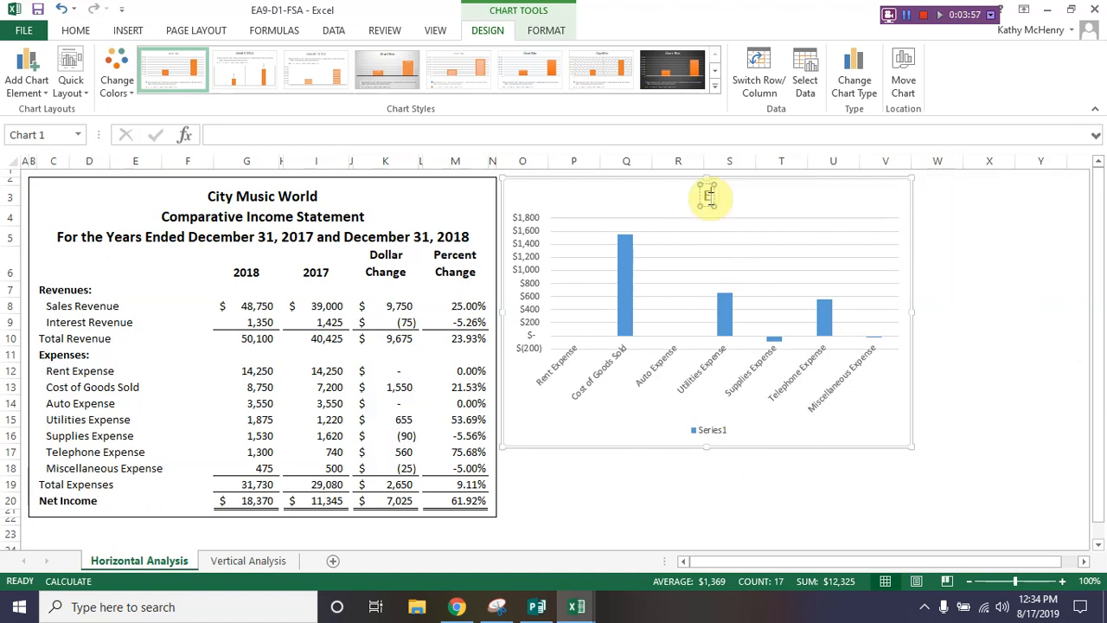
pyautogui.write('Expense Change')
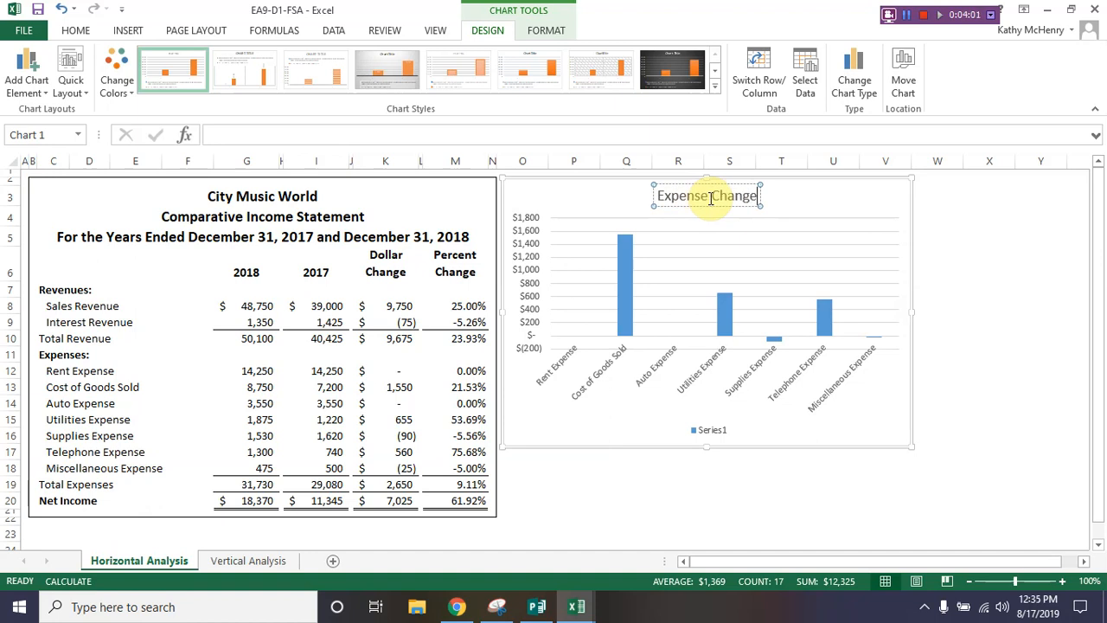
pyautogui.click(951, 268)
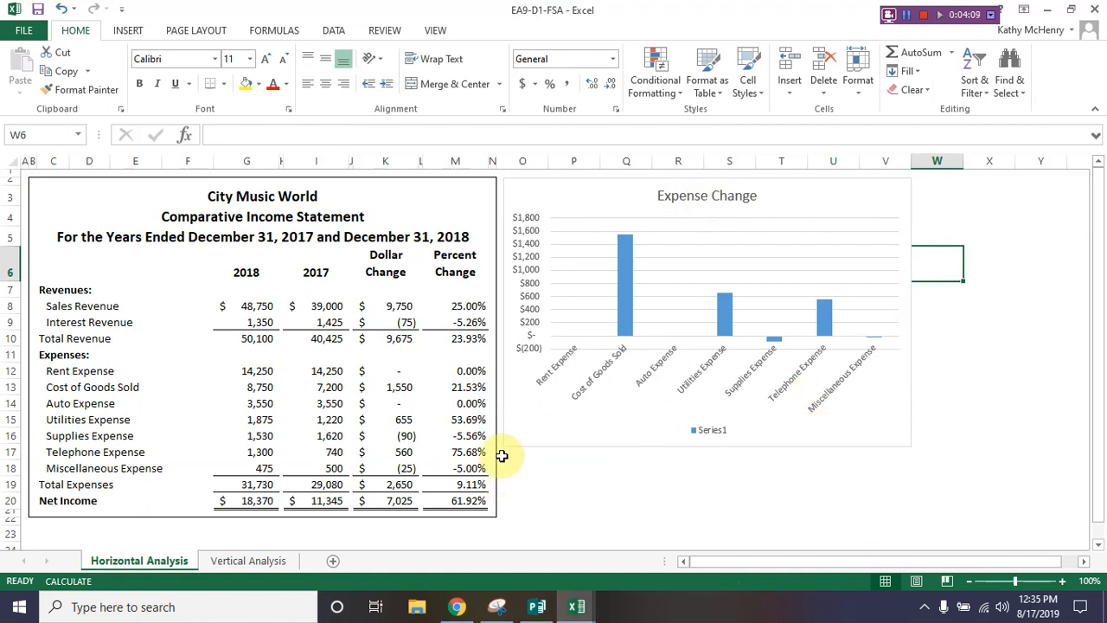
# - On the Vertical Analysis sheet, begin the 2018 Cash percentage formula in K8 with =G8/
pyautogui.click(250, 560)
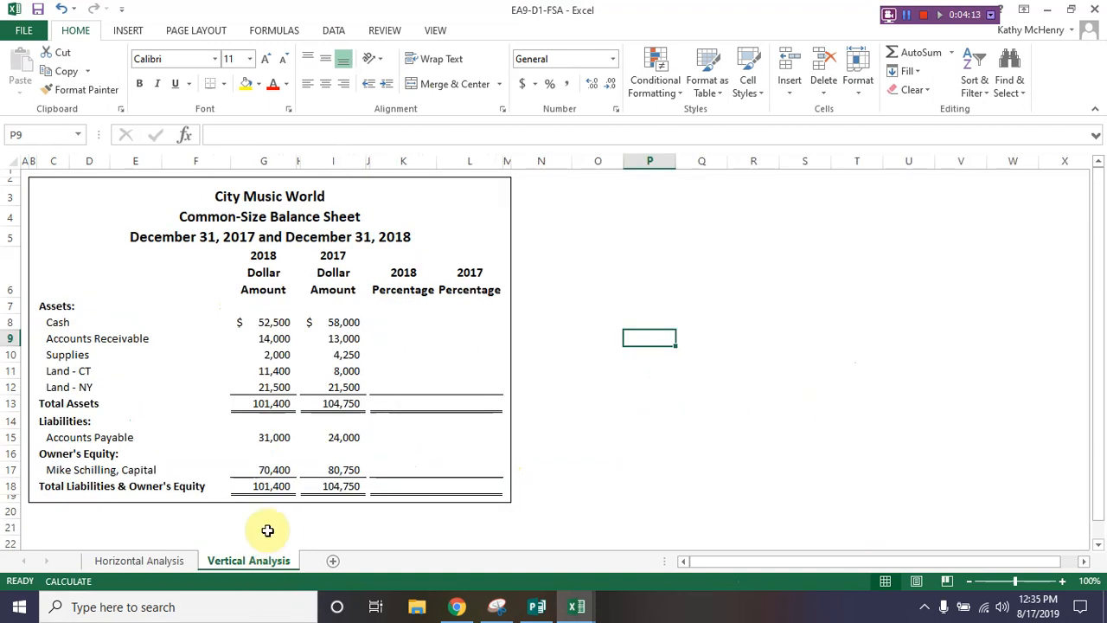
pyautogui.click(403, 322)
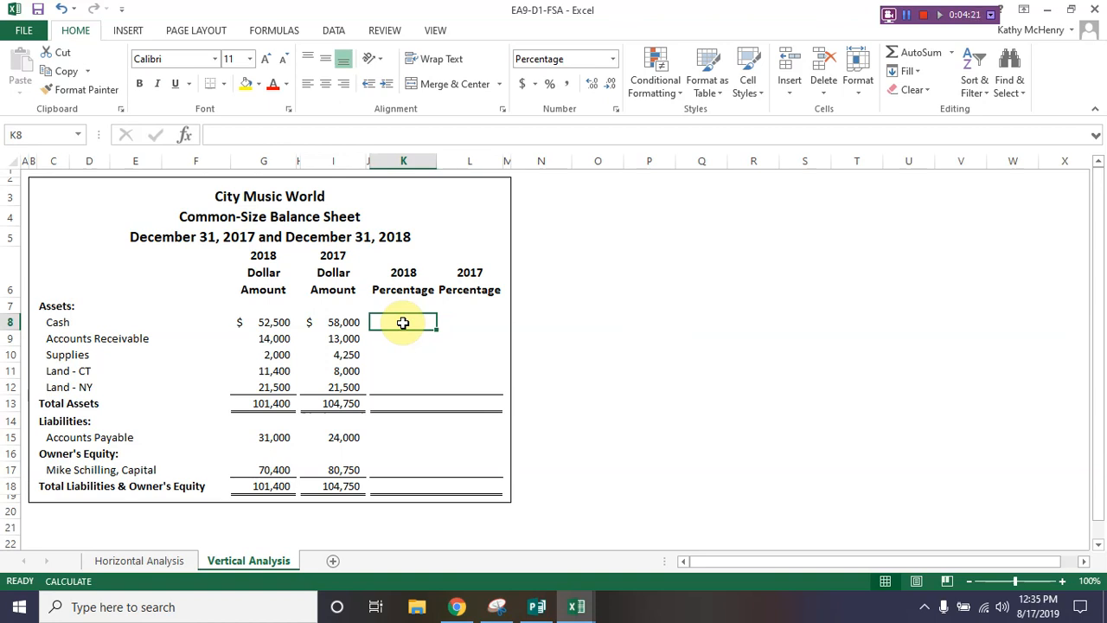
pyautogui.write('=g8')
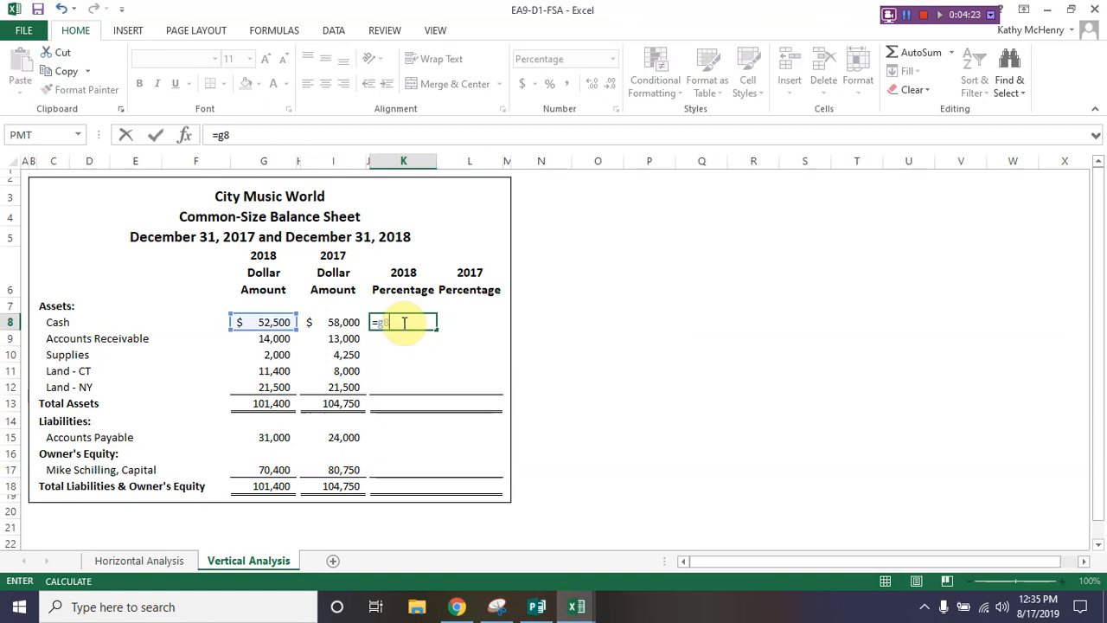
pyautogui.write('/')
pyautogui.press('Up')
pyautogui.press('Up')
pyautogui.press('Up')
pyautogui.press('Up')
pyautogui.press('Up')
pyautogui.press('Up')
pyautogui.press('Up')
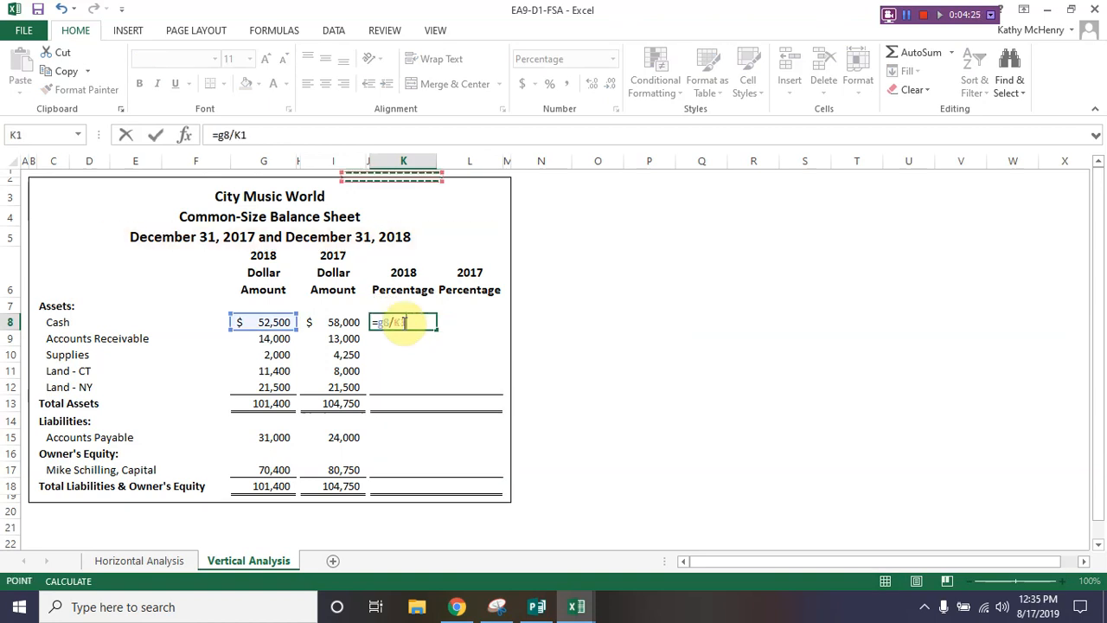
pyautogui.press('Down')
pyautogui.press('Down')
pyautogui.press('Down')
pyautogui.press('Down')
pyautogui.press('Down')
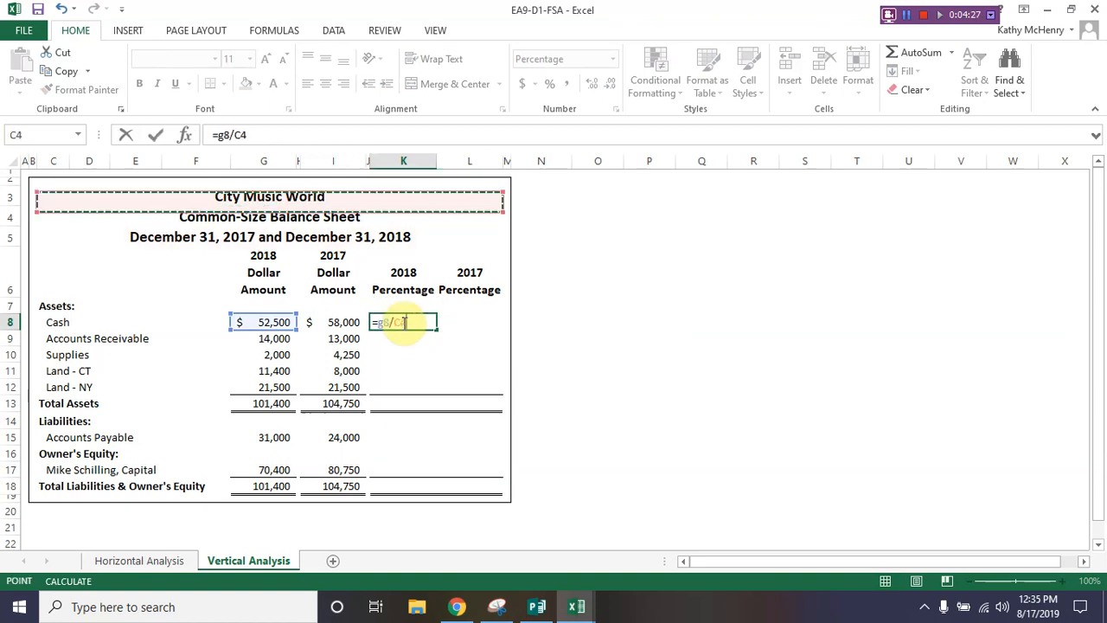
pyautogui.press('BackSpace')
pyautogui.press('BackSpace')
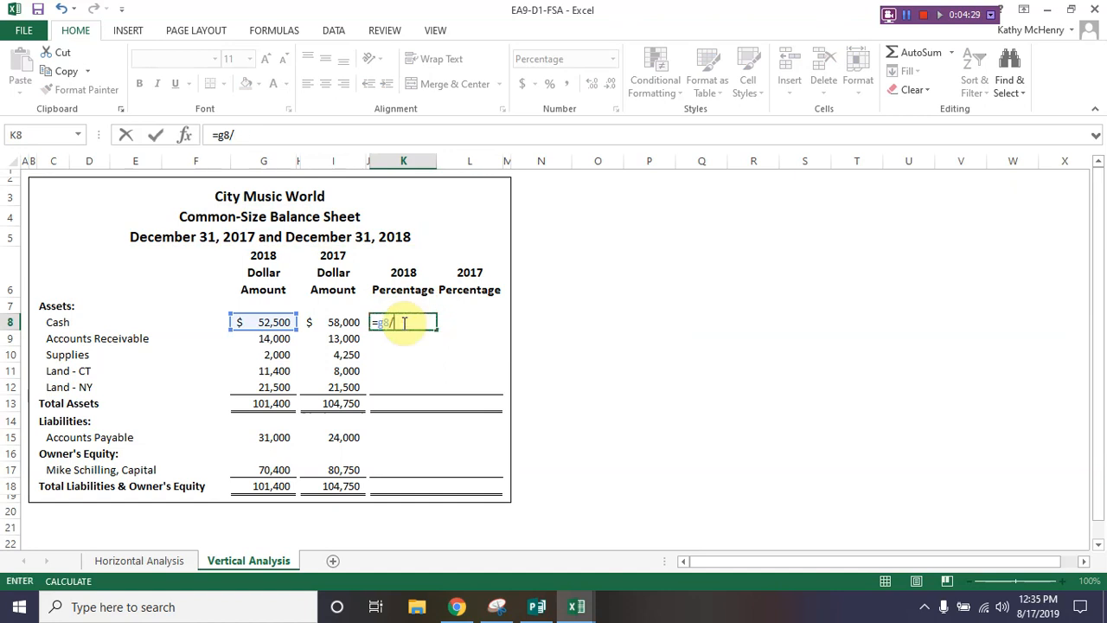
# - Complete the K8 formula with the absolute reference $G$13 as divisor, keeping K8 selected
pyautogui.write('$G$13')
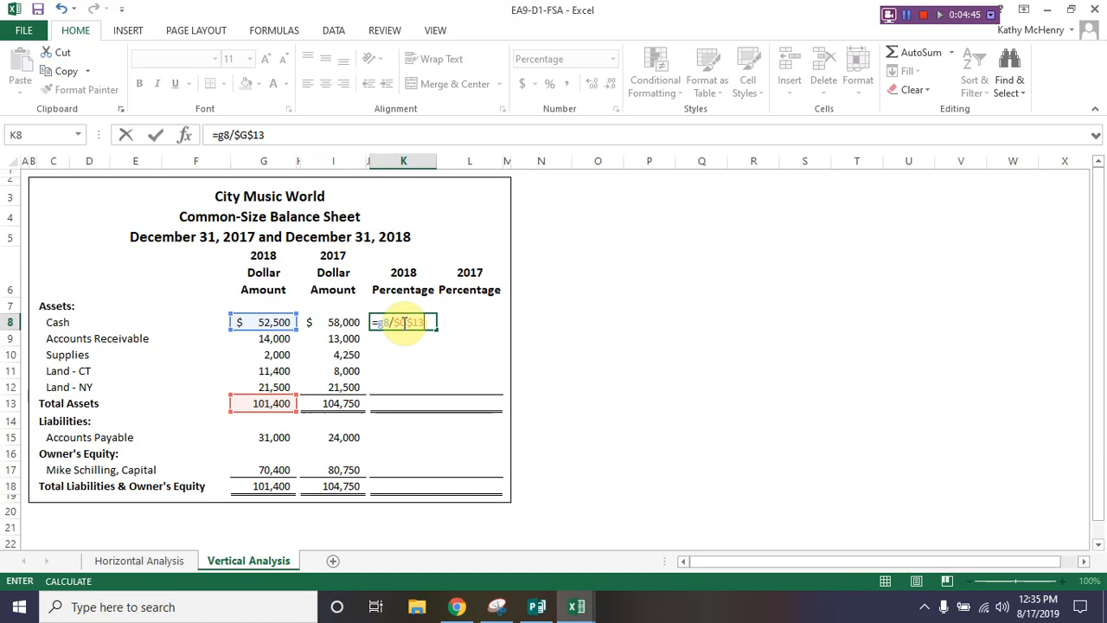
pyautogui.hotkey('ctrl', 'Return')
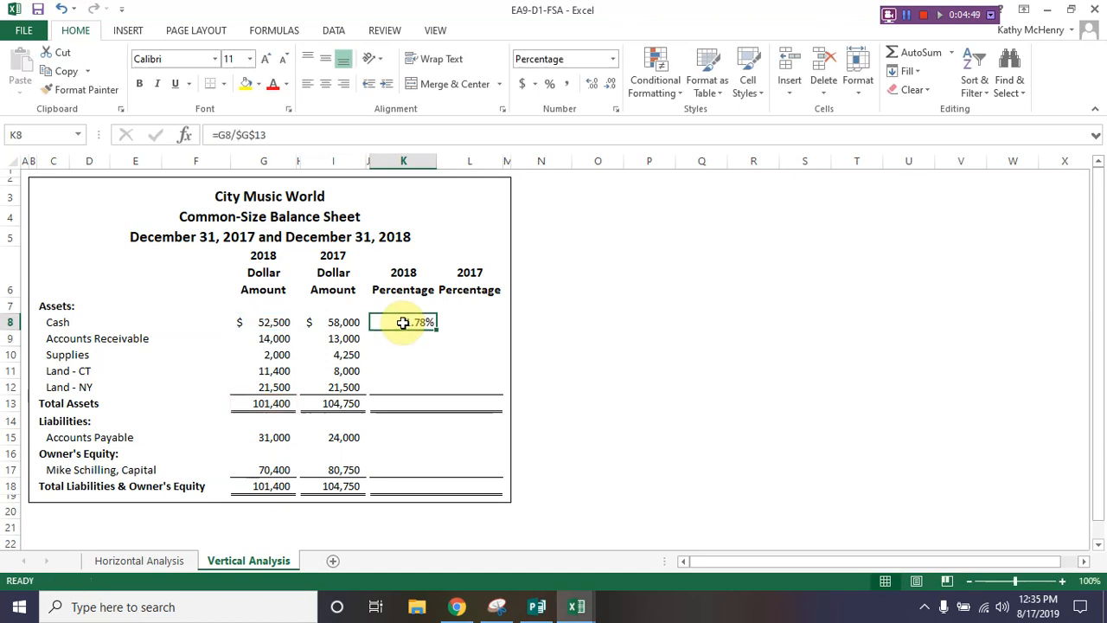
# - Fill the Cash percentage formula from K8 across to L8
pyautogui.click(473, 321)
pyautogui.click(404, 319)
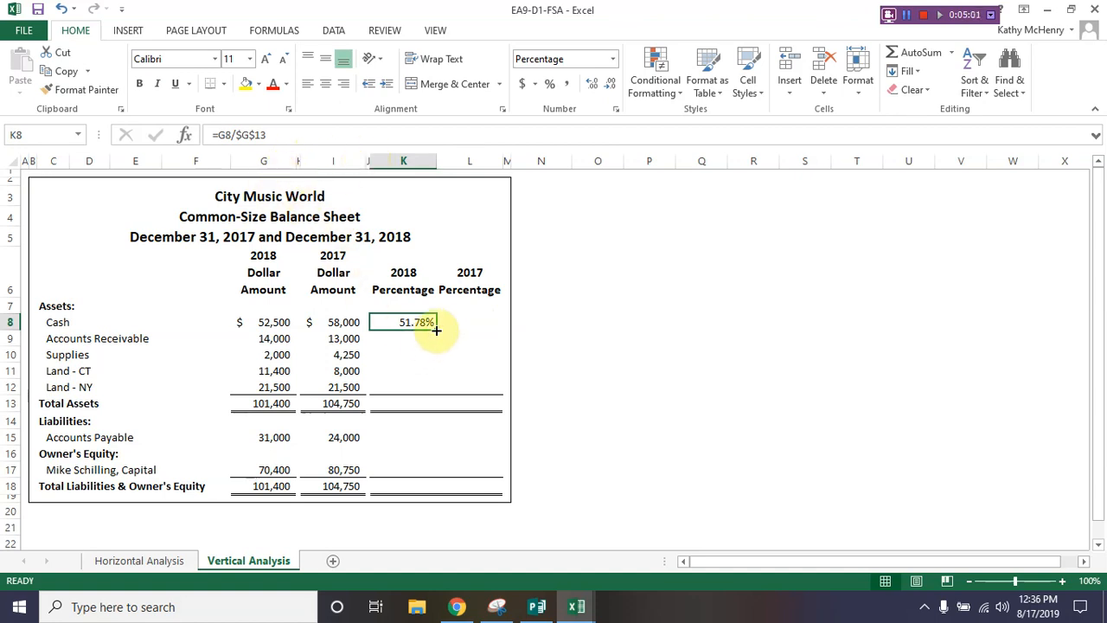
pyautogui.moveTo(436, 330); pyautogui.dragTo(487, 333)
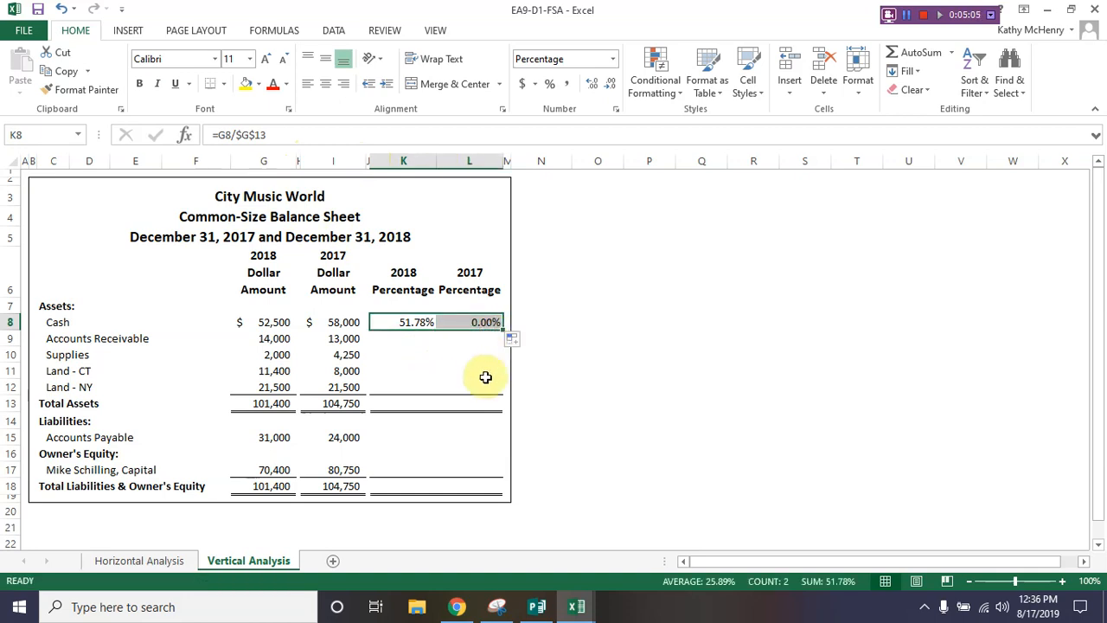
# - Edit the 2017 Cash percentage formula in L8 to read =I8/$I$13
pyautogui.click(419, 322)
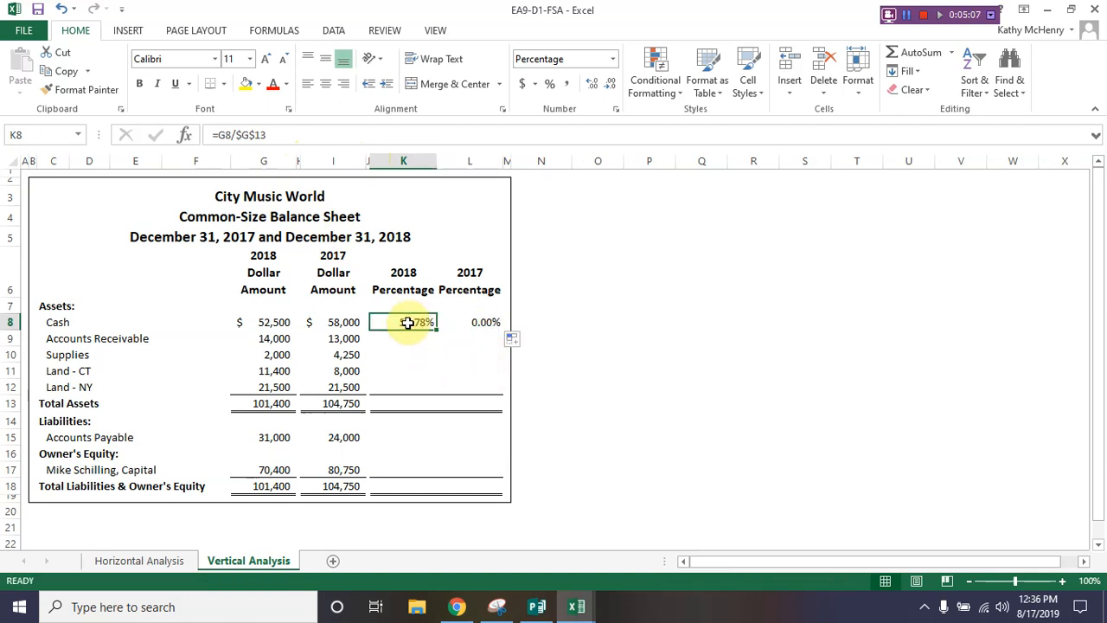
pyautogui.click(459, 322)
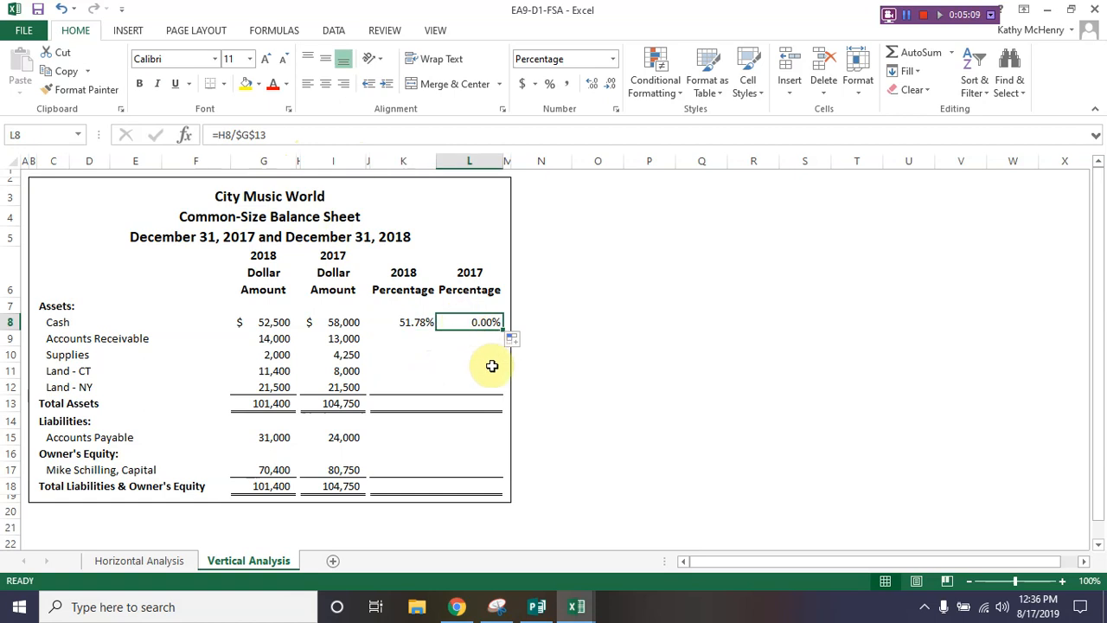
pyautogui.click(221, 136)
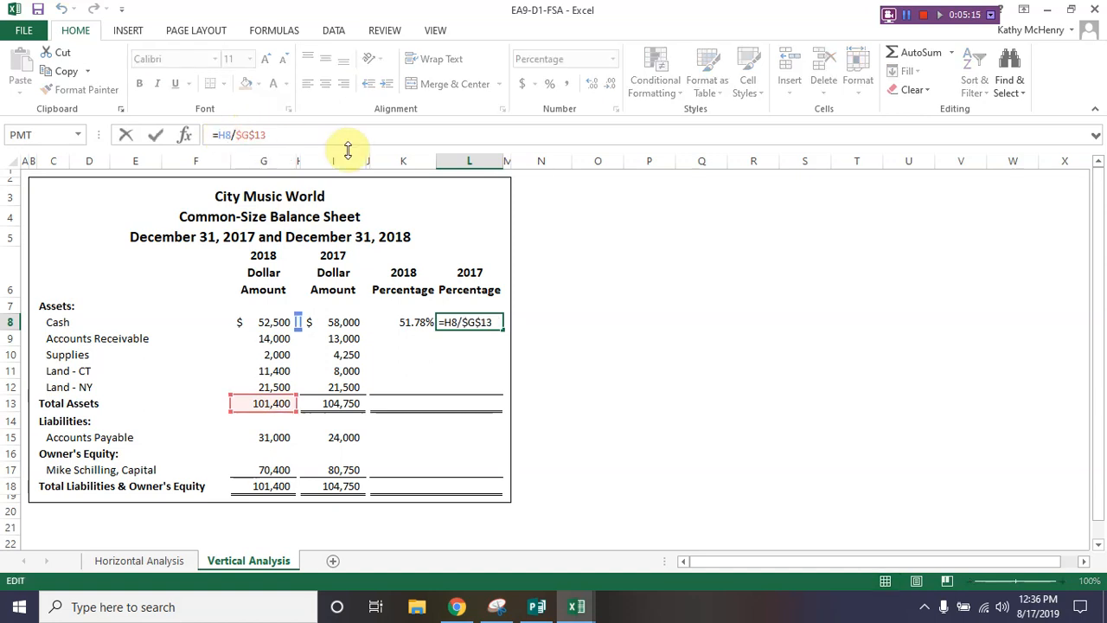
pyautogui.press('BackSpace')
pyautogui.write('I')
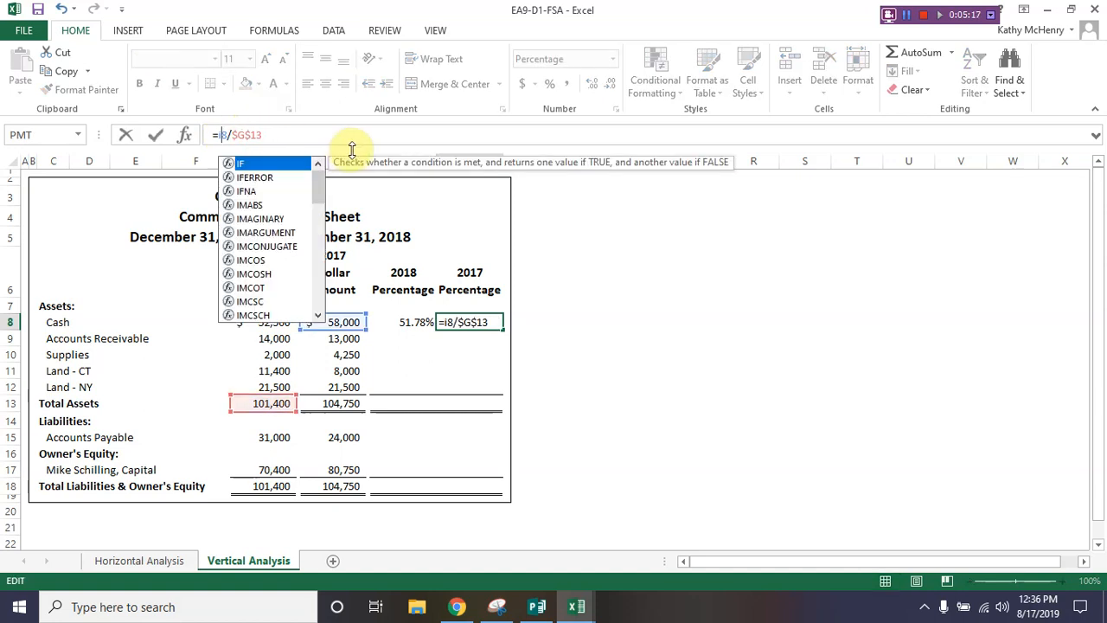
pyautogui.click(243, 136)
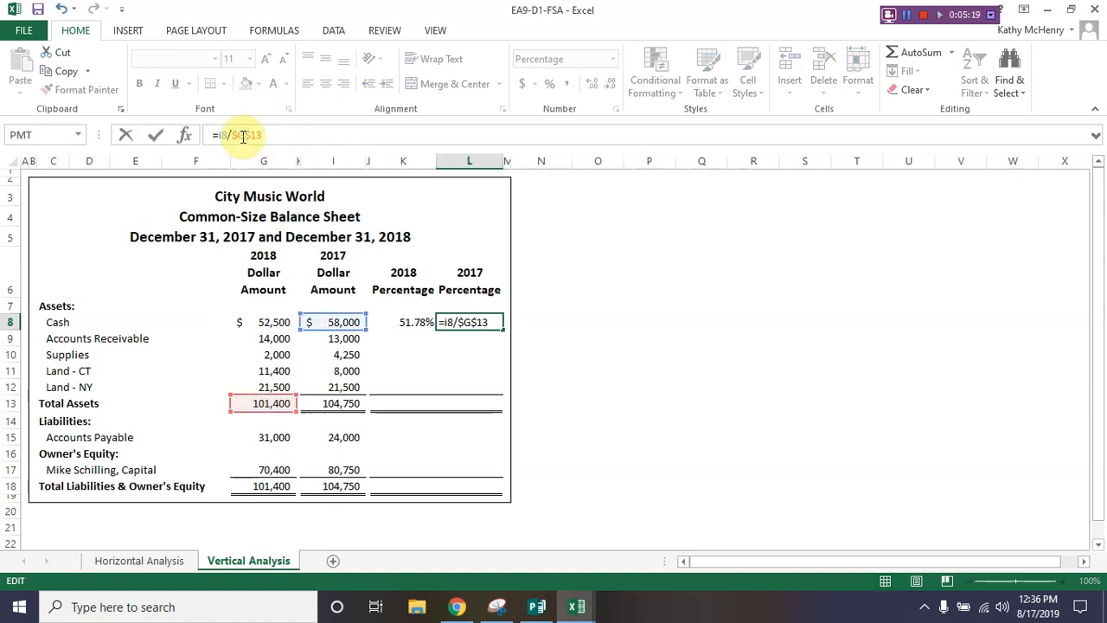
pyautogui.press('BackSpace')
pyautogui.write('I')
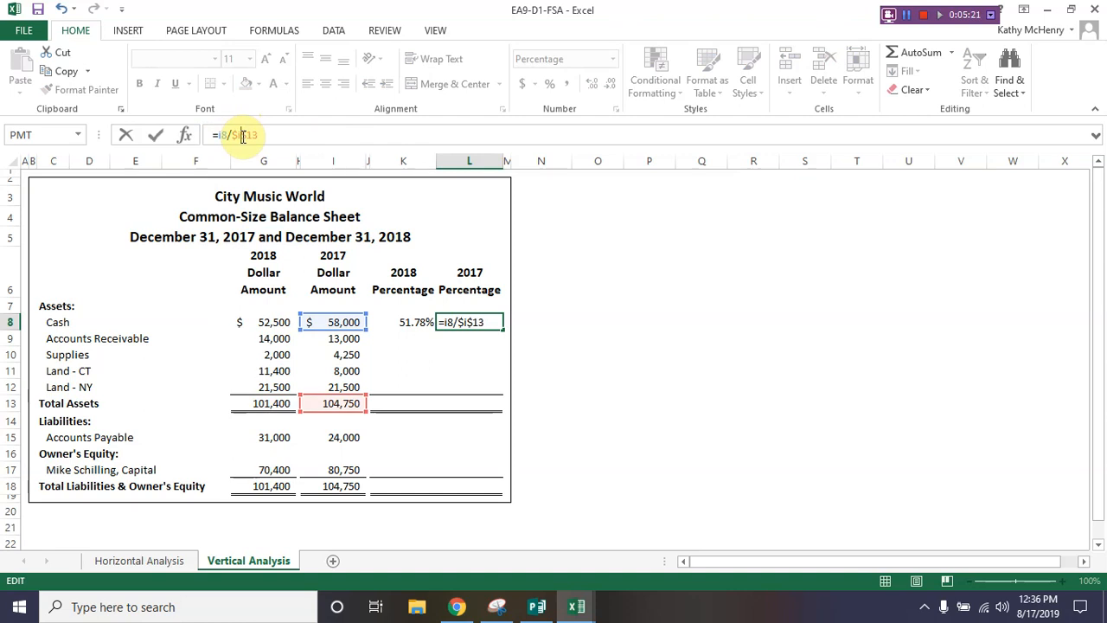
pyautogui.press('Return')
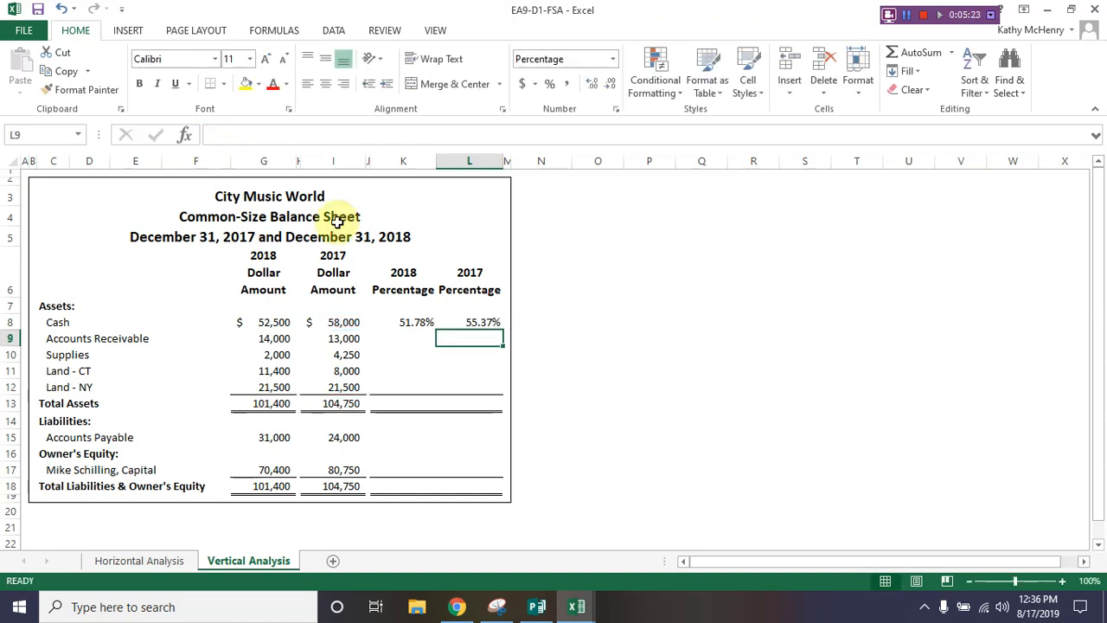
# - Copy the K8:L8 formulas to K9:L13, pasting only formulas and number formatting
pyautogui.click(475, 323)
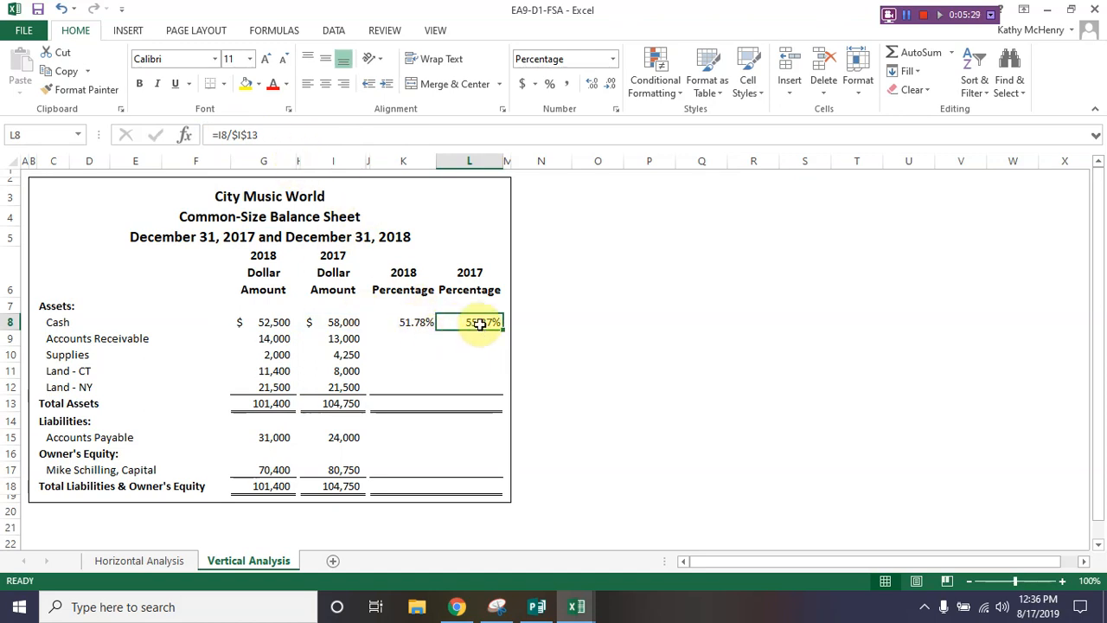
pyautogui.moveTo(407, 322); pyautogui.dragTo(474, 326)
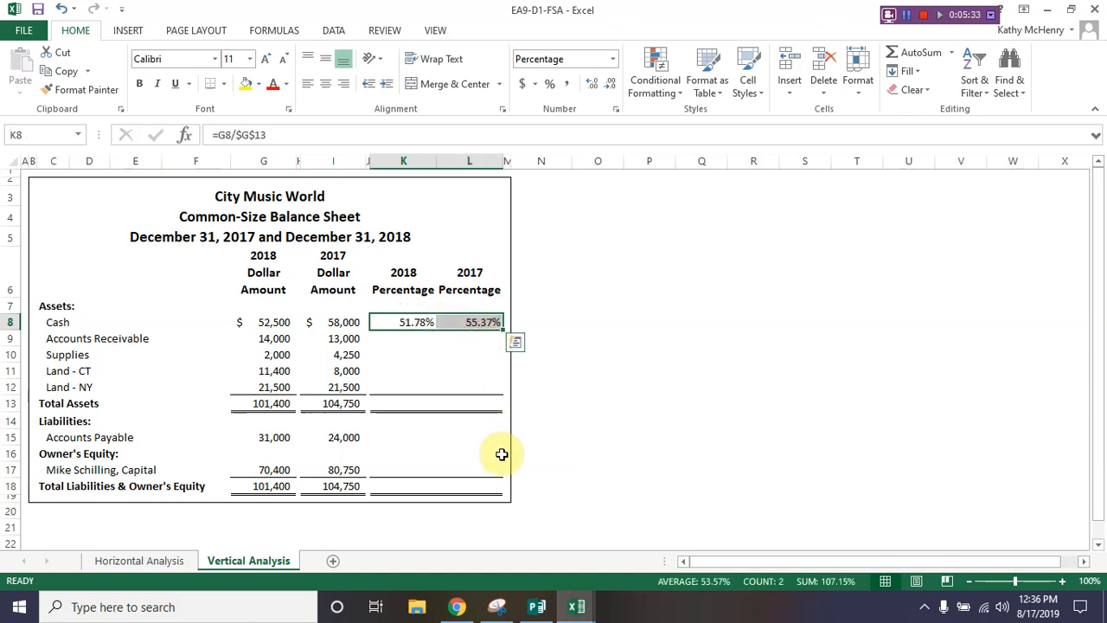
pyautogui.click(66, 71)
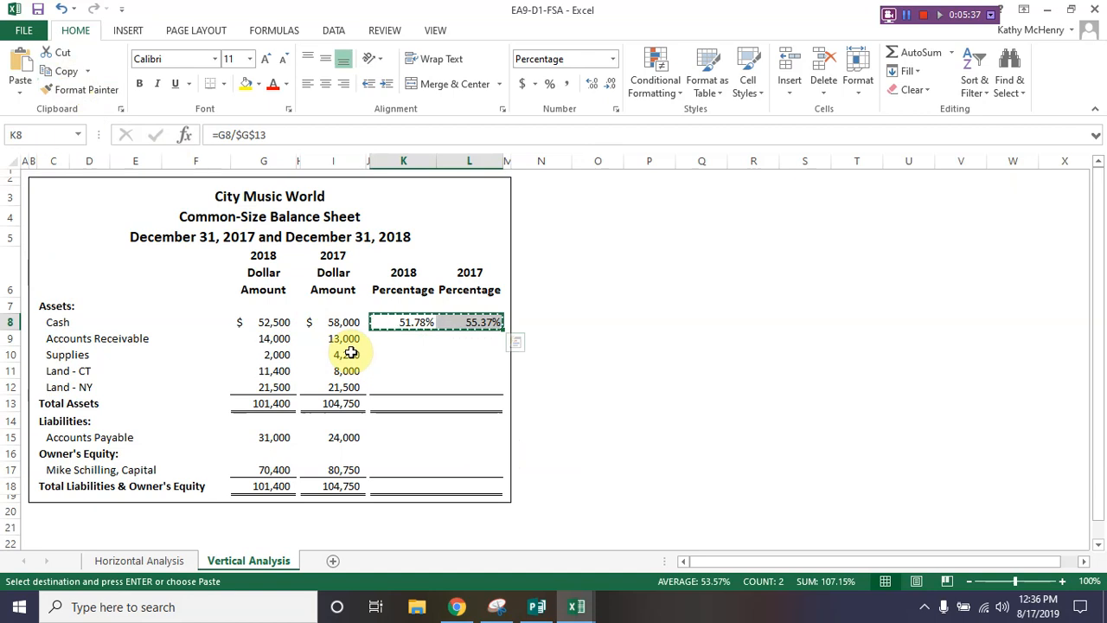
pyautogui.moveTo(392, 341); pyautogui.dragTo(481, 405)
pyautogui.click(20, 92)
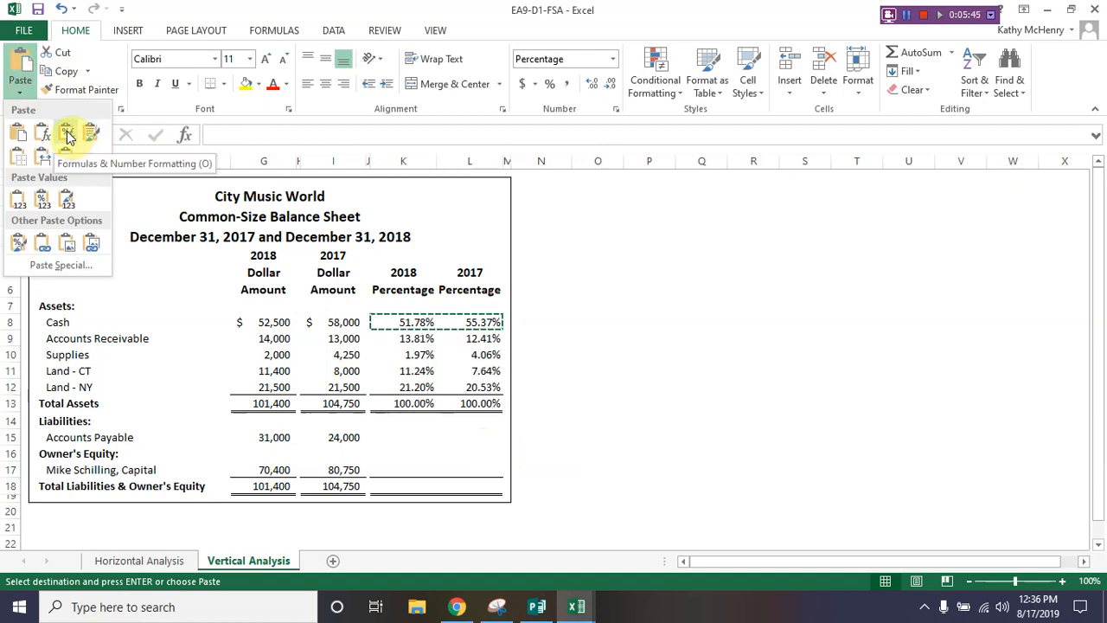
pyautogui.click(69, 134)
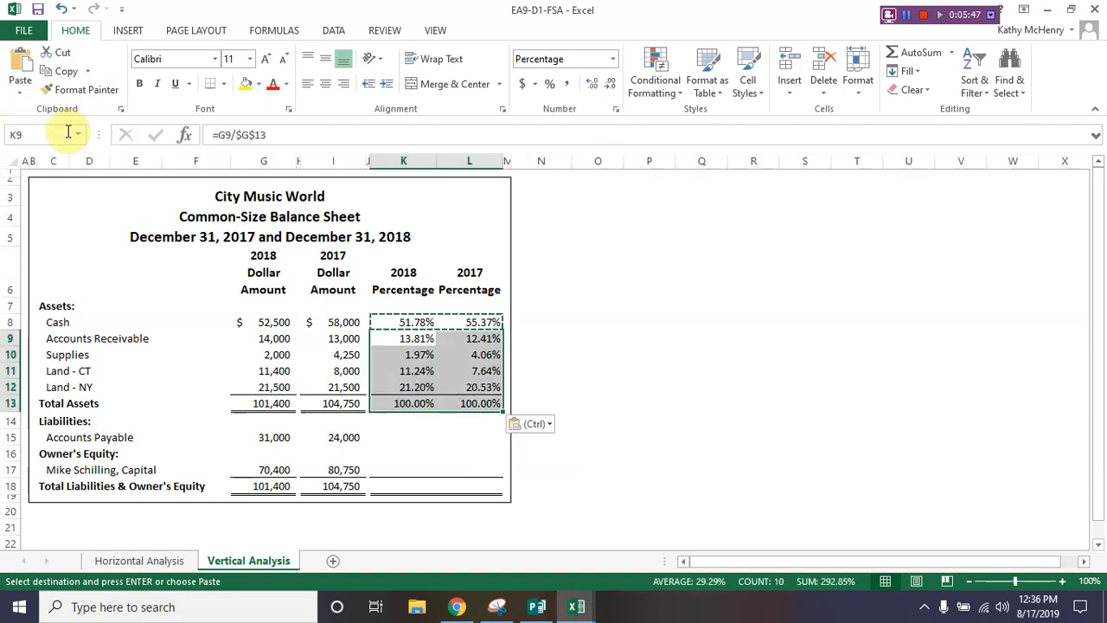
# - Calculate the 2018 percentage for Accounts Payable in K15 with the formula =G15/$G$18
pyautogui.click(406, 441)
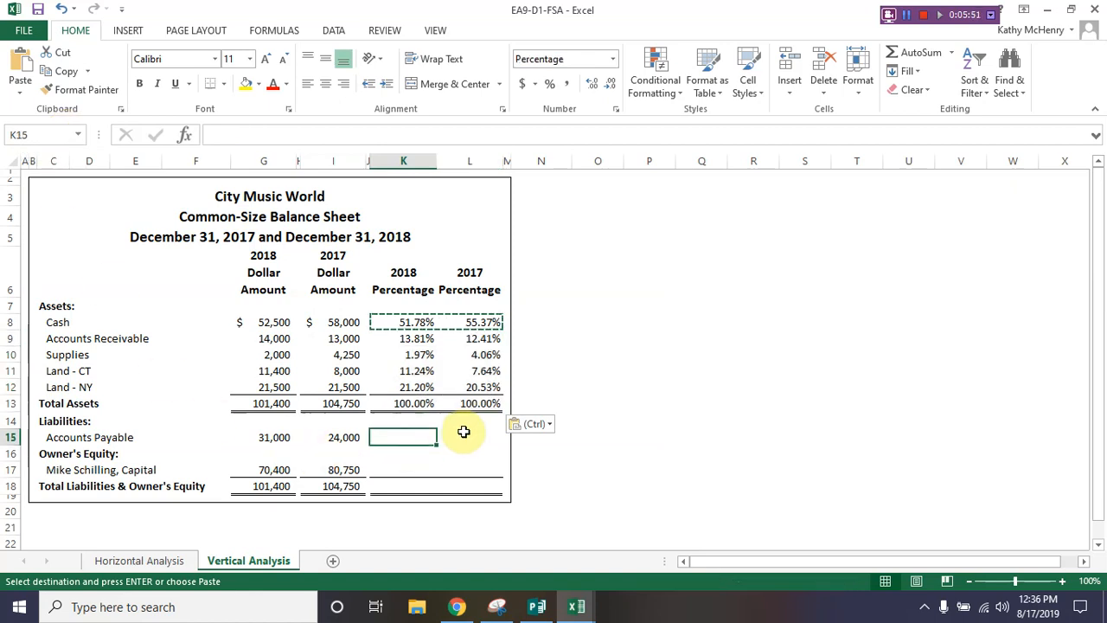
pyautogui.write('=g15')
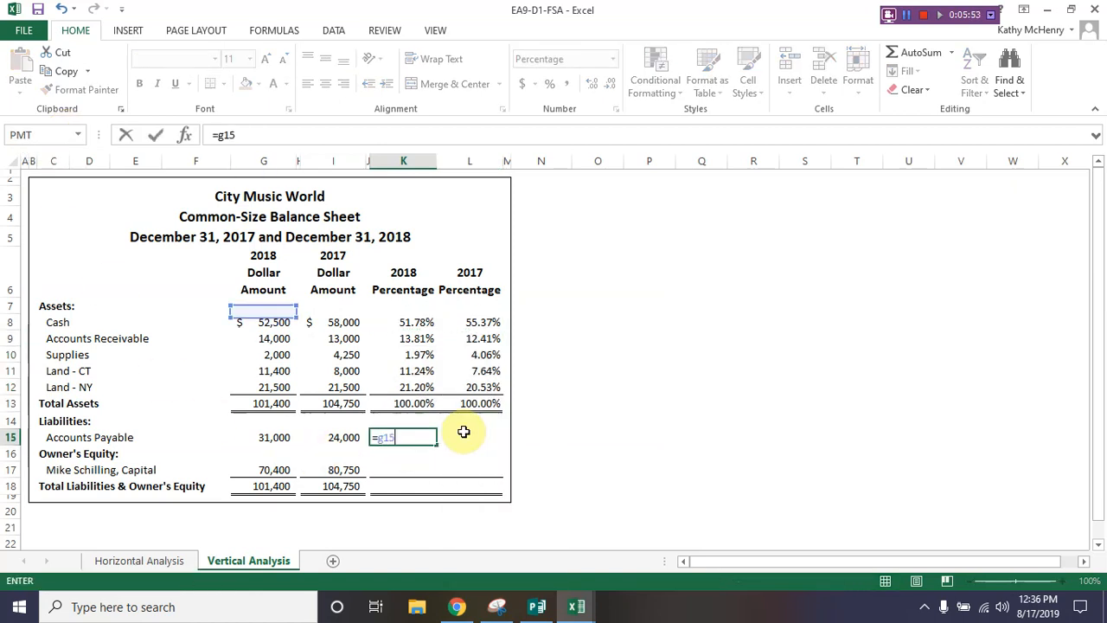
pyautogui.write('/')
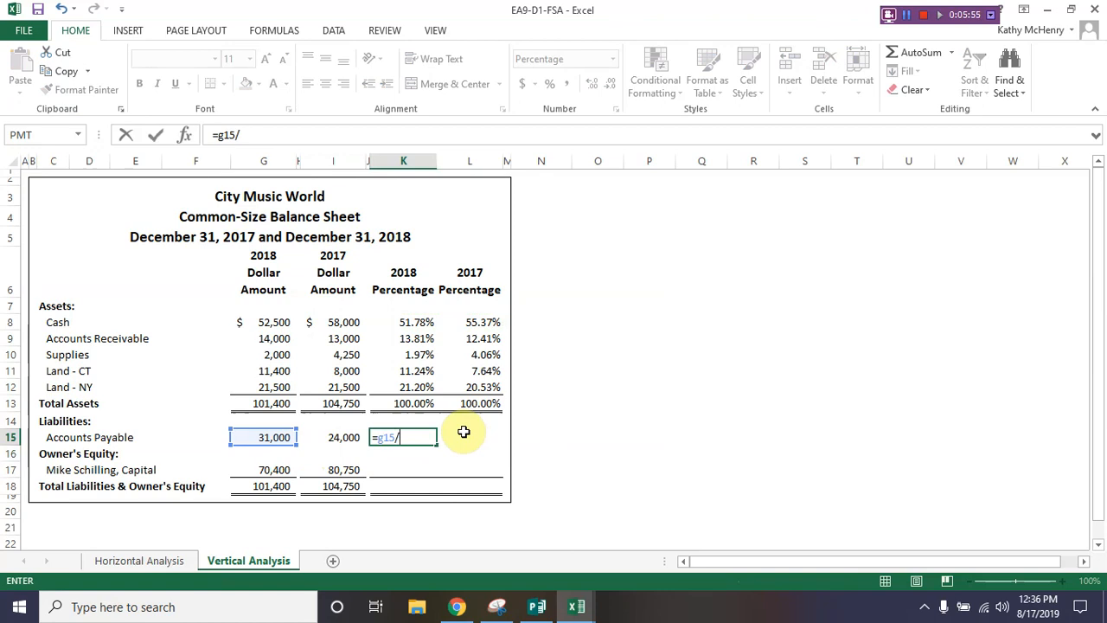
pyautogui.write('$g$18')
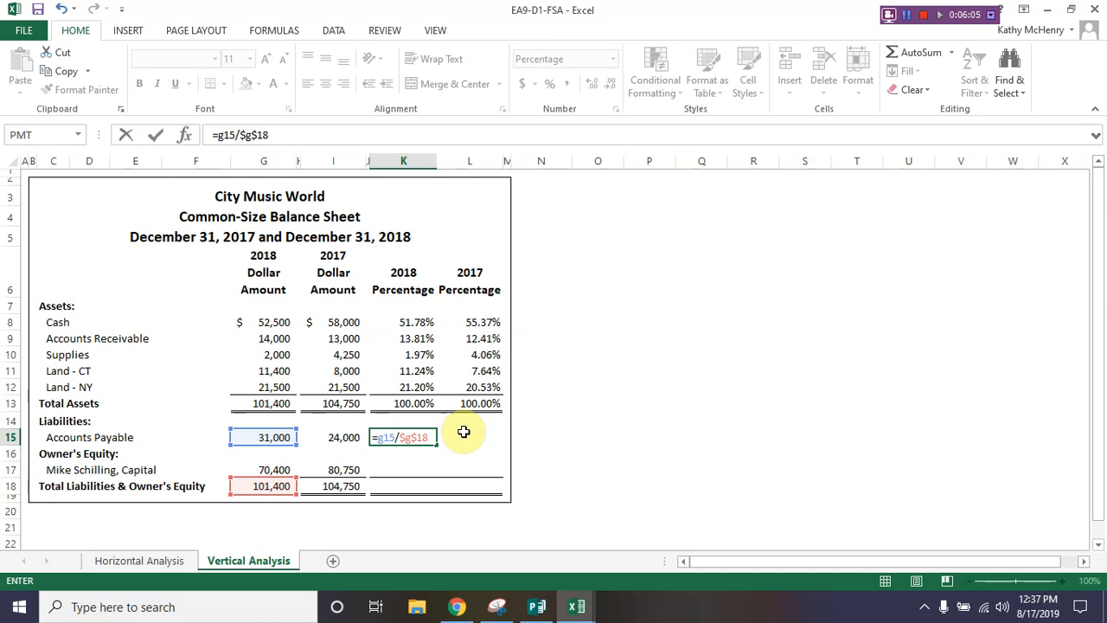
pyautogui.press('Return')
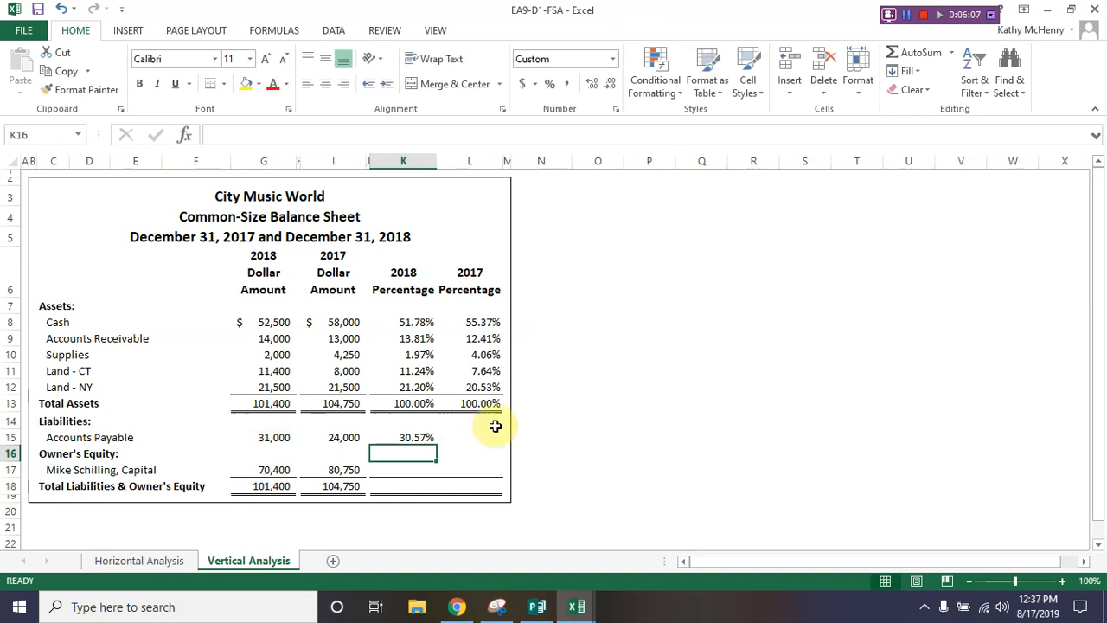
# - Fill the 2018 Accounts Payable percentage formula from K15 across to L15
pyautogui.click(421, 438)
pyautogui.moveTo(435, 445); pyautogui.dragTo(462, 438)
pyautogui.click(477, 438)
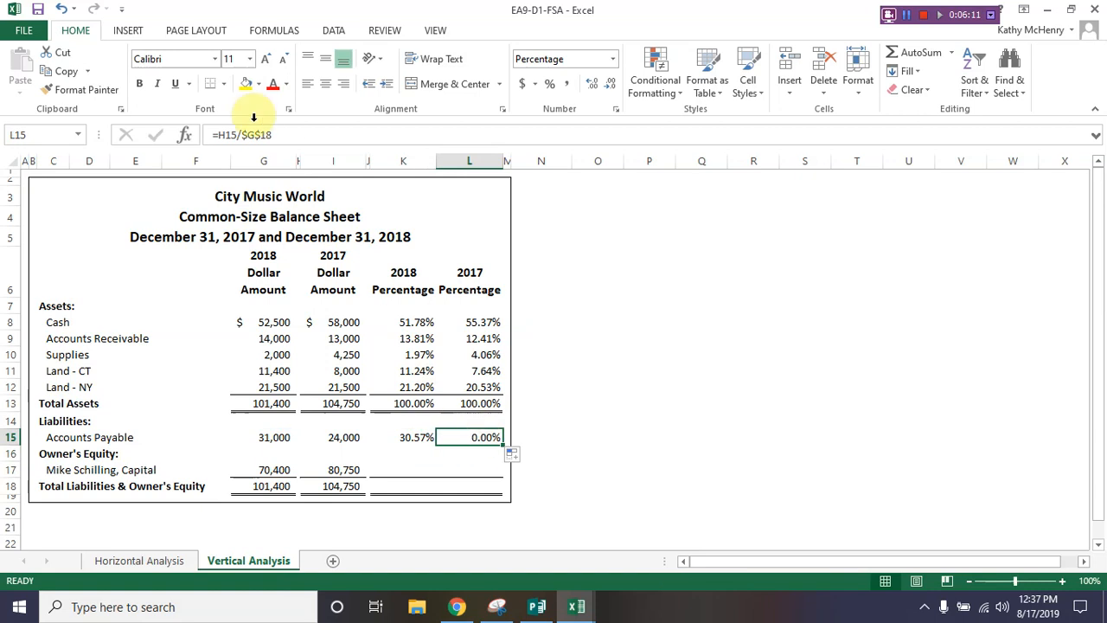
# - Edit the 2017 Accounts Payable percentage formula in L15 to read =I15/$I$18
pyautogui.click(229, 135)
pyautogui.press('BackSpace')
pyautogui.write('I')
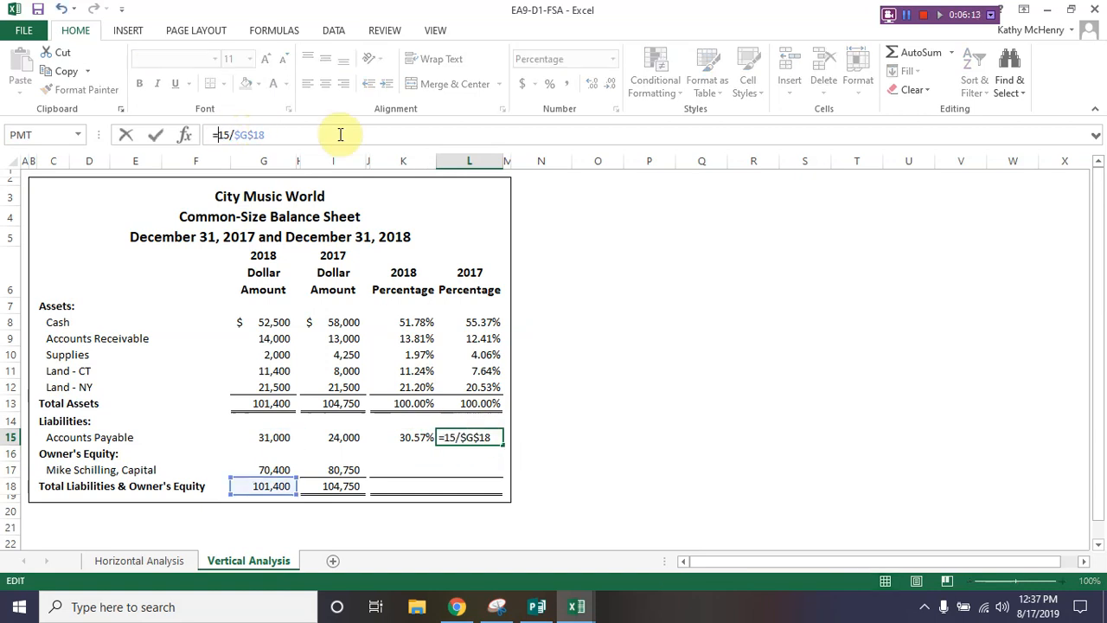
pyautogui.press('Right')
pyautogui.press('Right')
pyautogui.press('Right')
pyautogui.press('Right')
pyautogui.press('Delete')
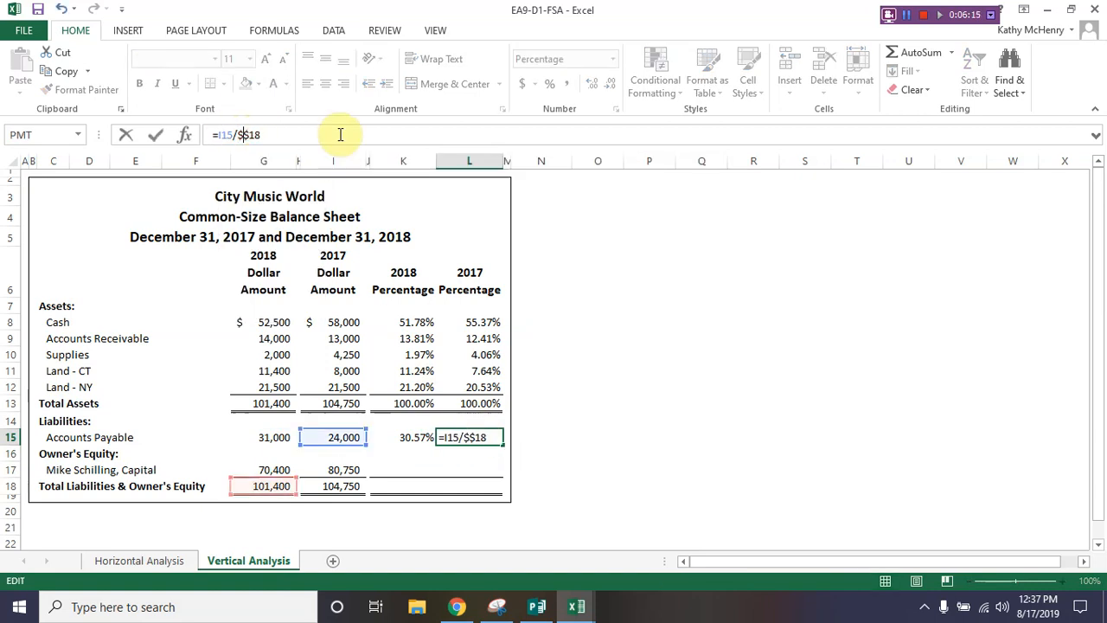
pyautogui.write('H')
pyautogui.press('Return')
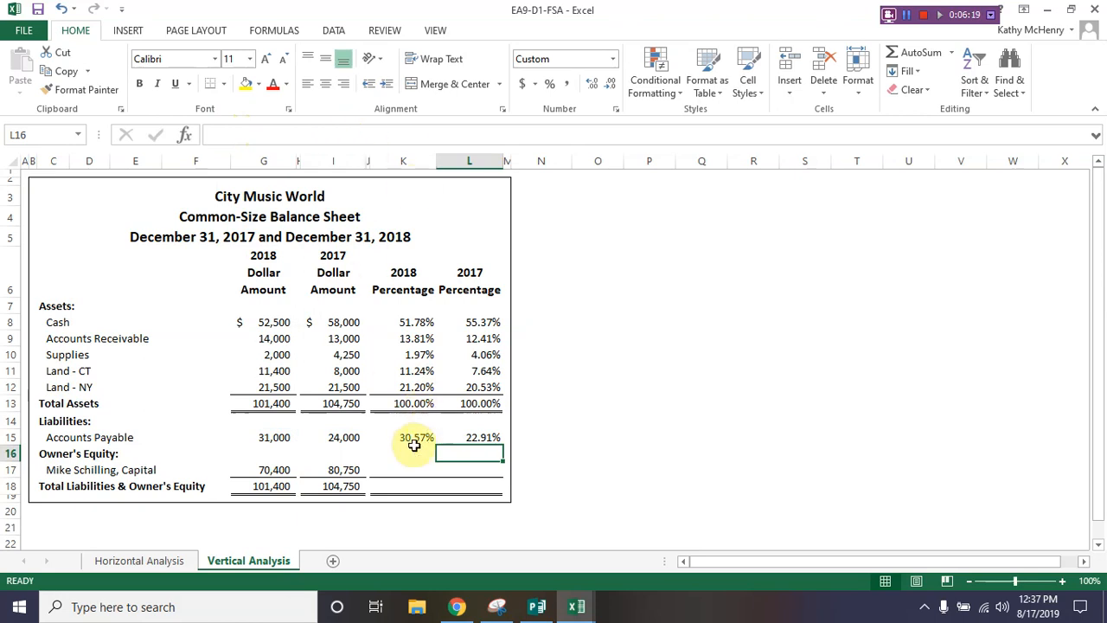
# - Copy the K15:L15 formulas to K17:L18, pasting only formulas and number formatting
pyautogui.moveTo(415, 439); pyautogui.dragTo(467, 436)
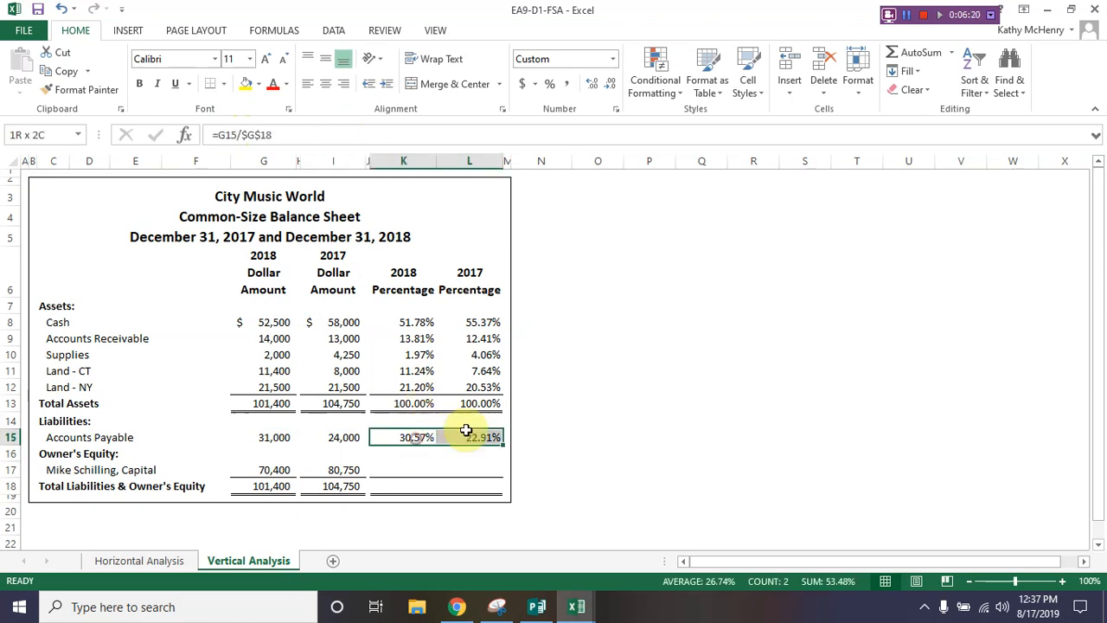
pyautogui.click(66, 71)
pyautogui.click(414, 471)
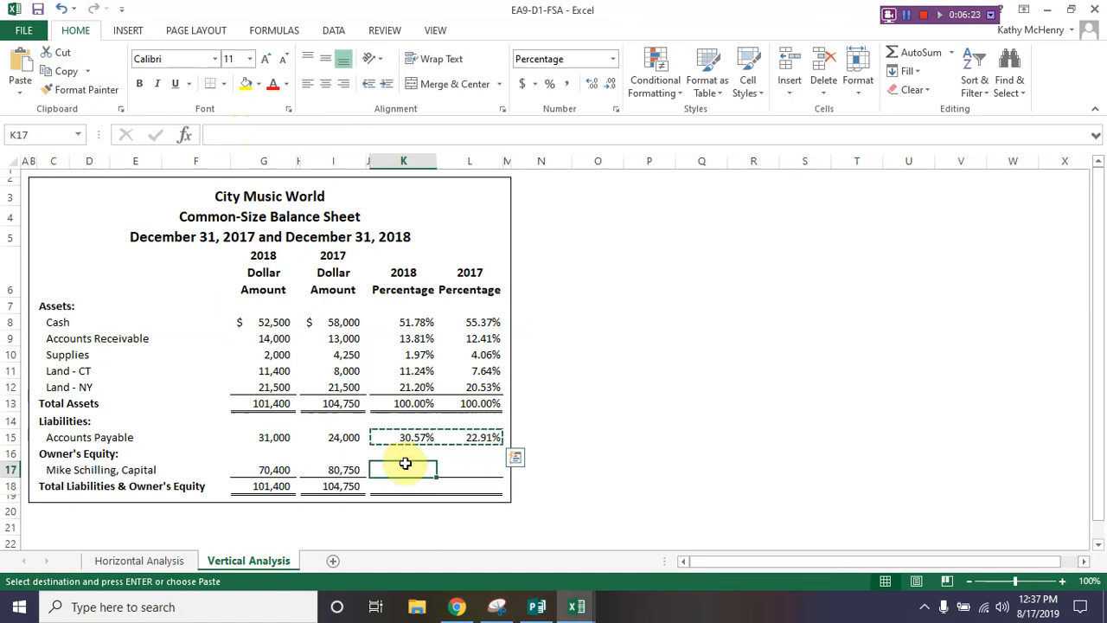
pyautogui.moveTo(417, 473); pyautogui.dragTo(482, 488)
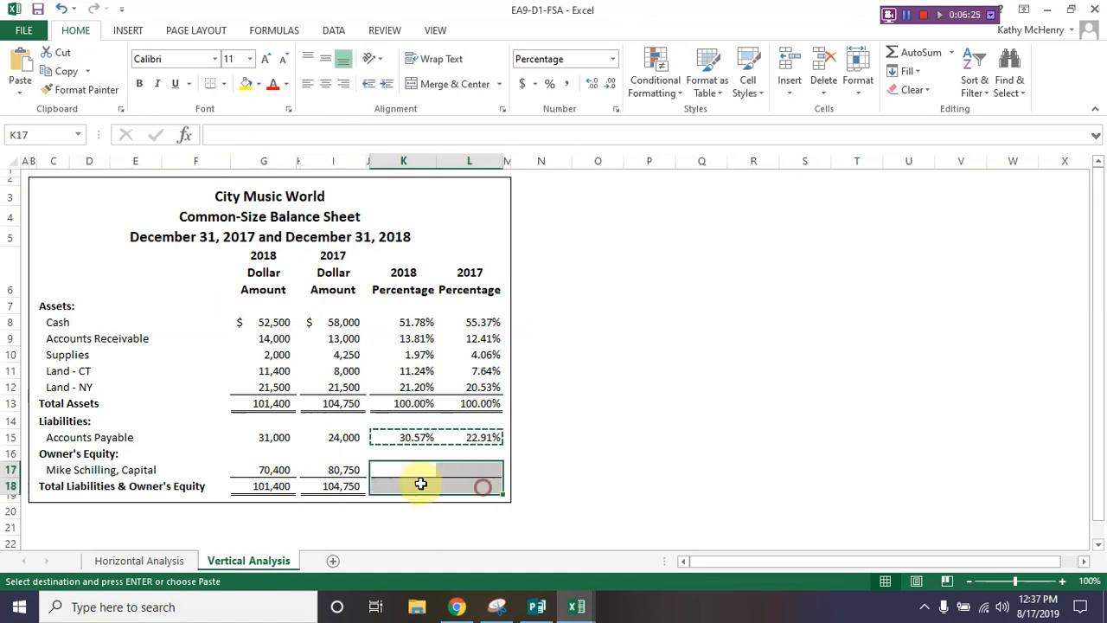
pyautogui.click(20, 94)
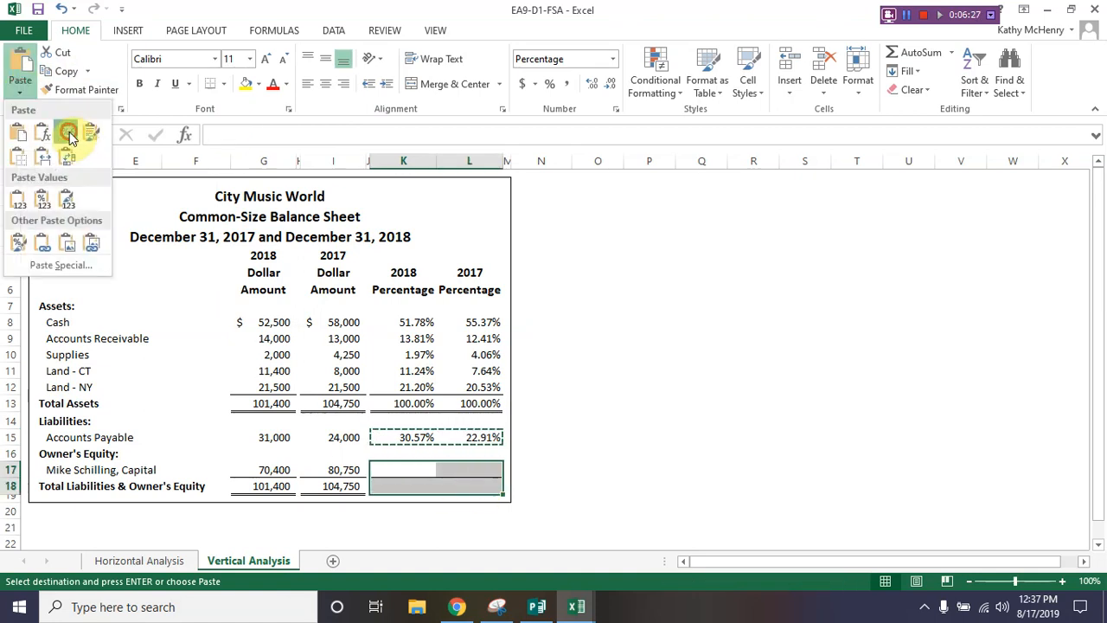
pyautogui.click(83, 131)
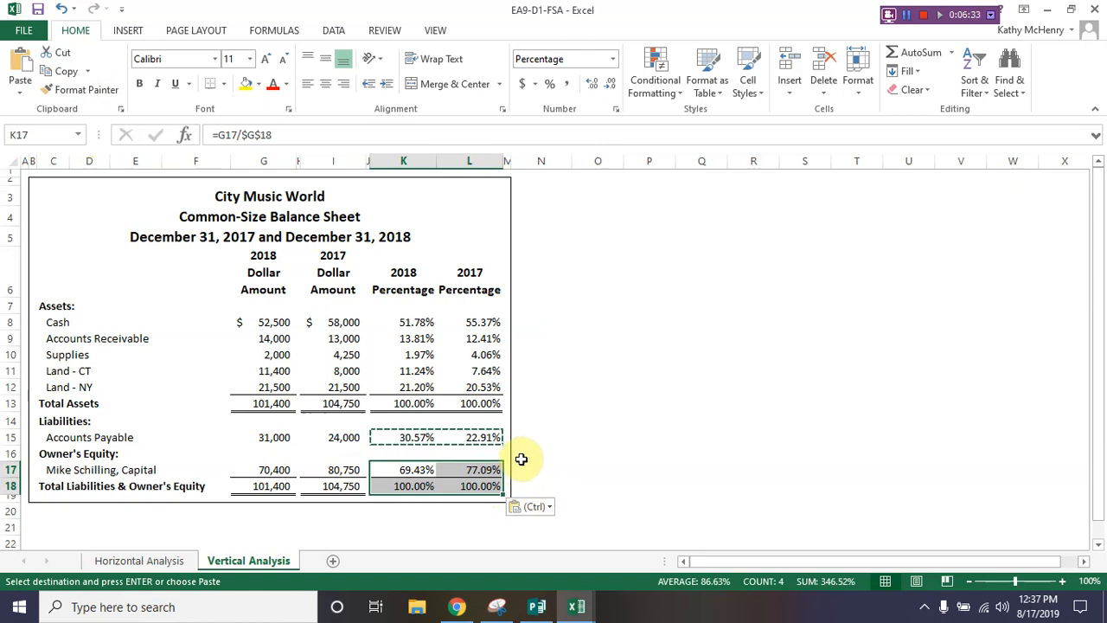
# - Create a column chart on a new chart sheet from the 2018 asset percentages in K8:K13
pyautogui.click(430, 353)
pyautogui.click(418, 324)
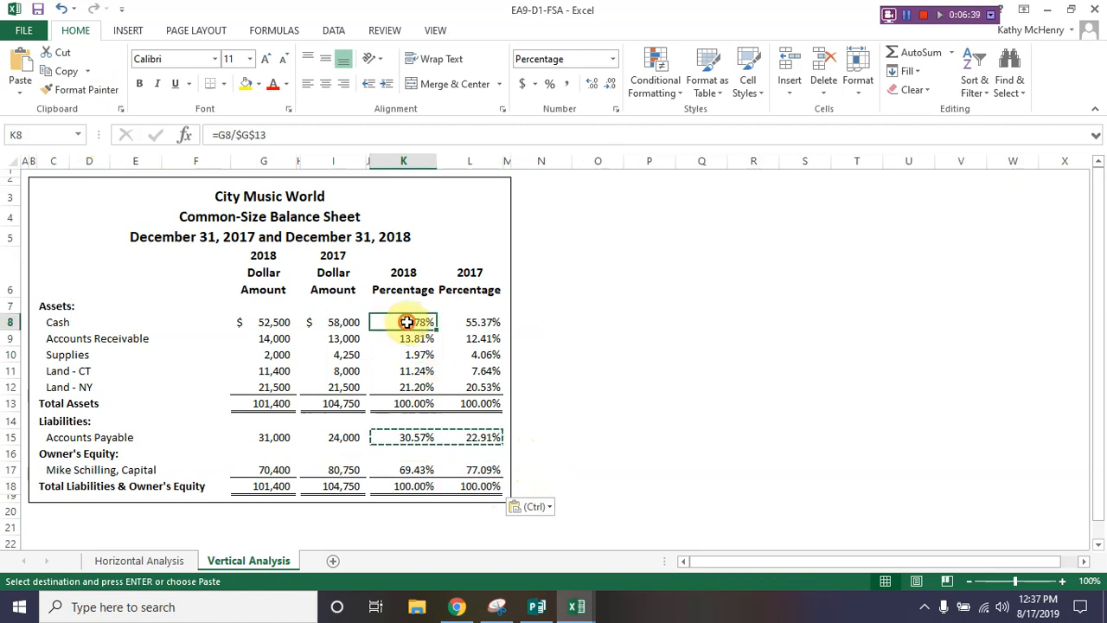
pyautogui.moveTo(407, 320); pyautogui.dragTo(404, 403)
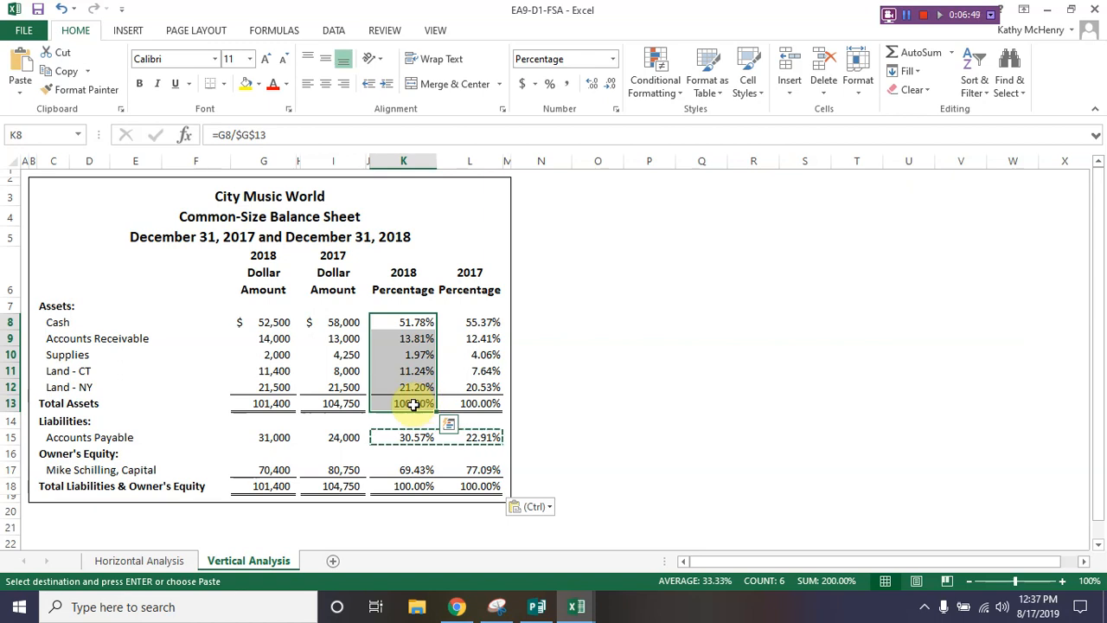
pyautogui.press('F11')
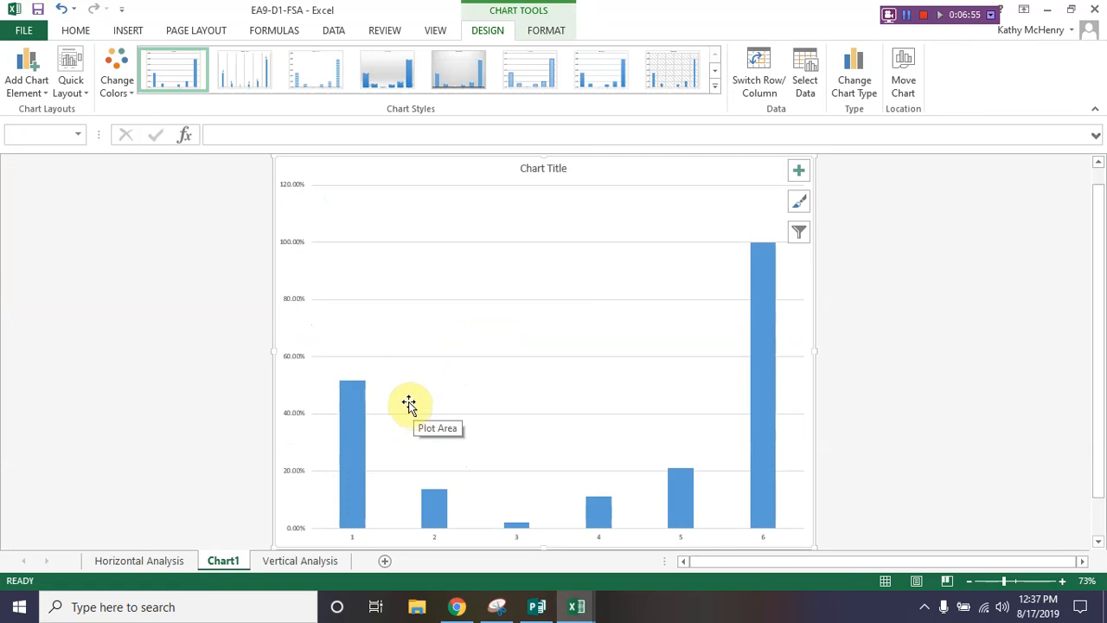
# - Rename the new chart sheet as Asset Chart - 2018
pyautogui.rightClick(224, 559)
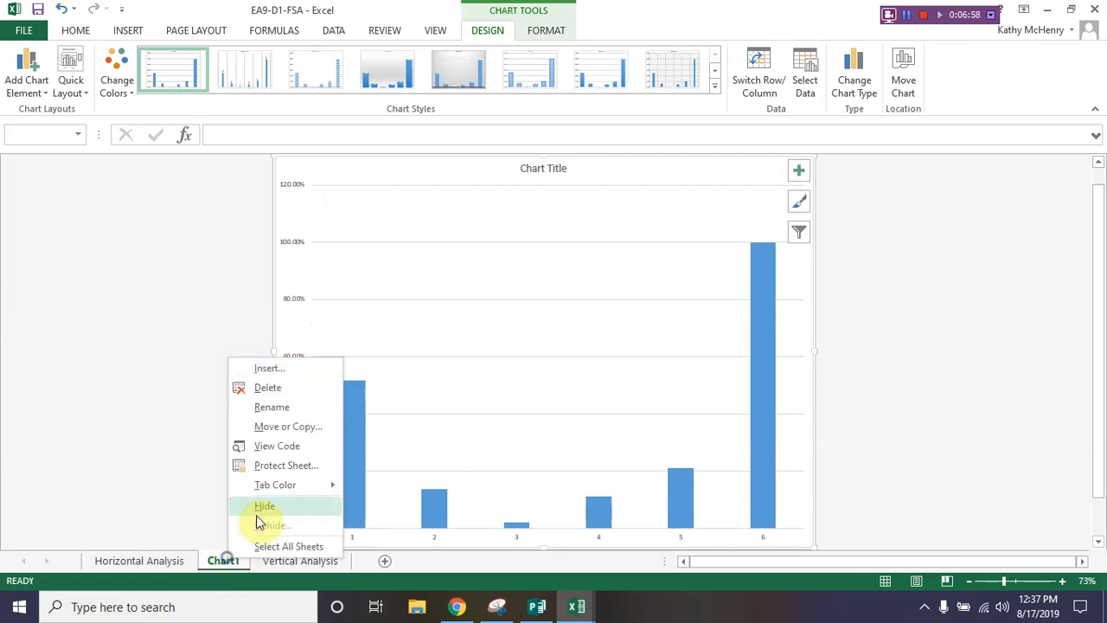
pyautogui.click(272, 408)
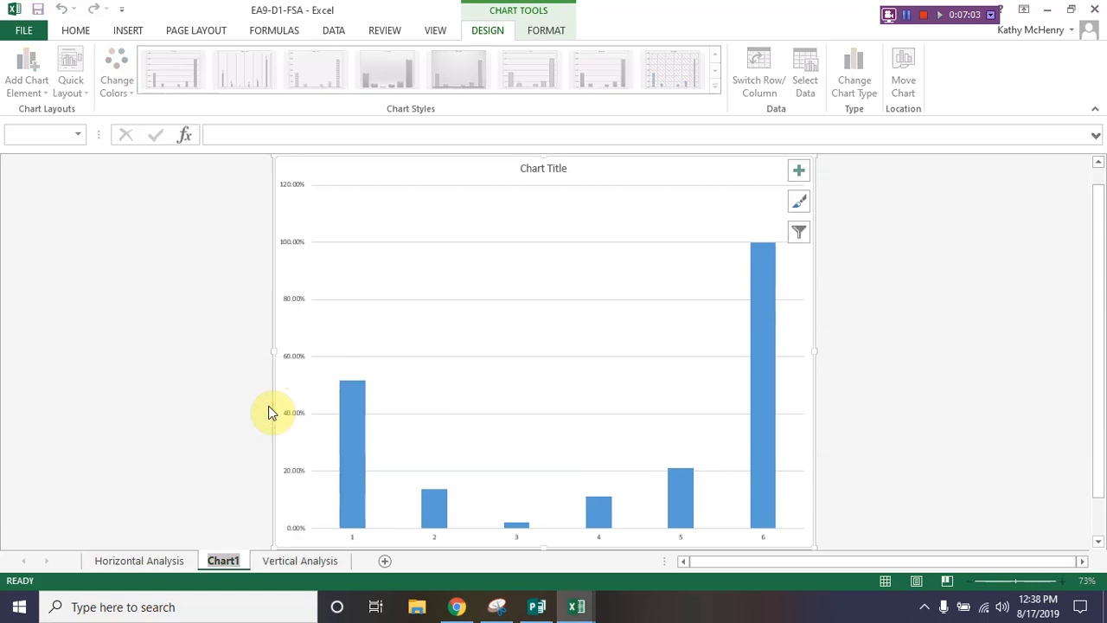
pyautogui.write('Asset Ch')
pyautogui.press('BackSpace')
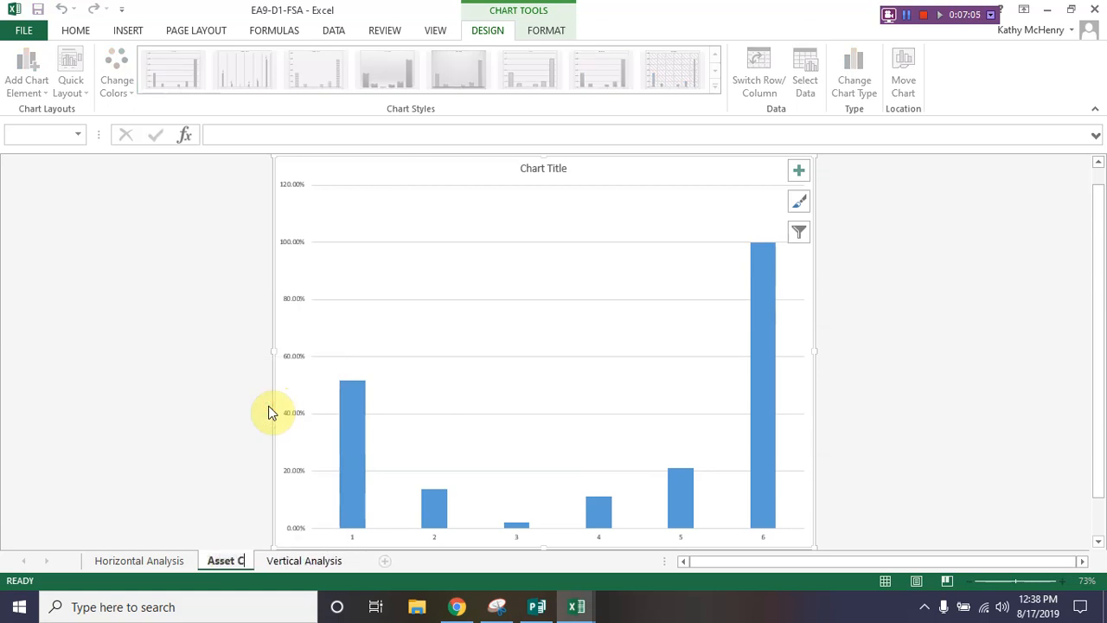
pyautogui.write('hat')
pyautogui.write('rt')
pyautogui.press('End')
pyautogui.write('- 2018')
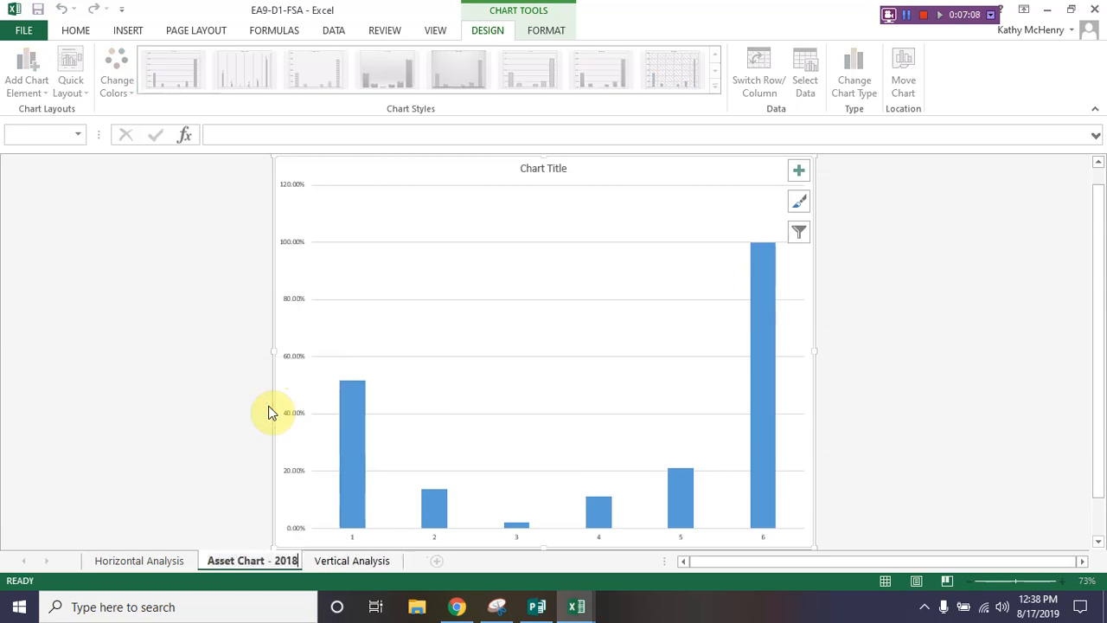
pyautogui.press('Return')
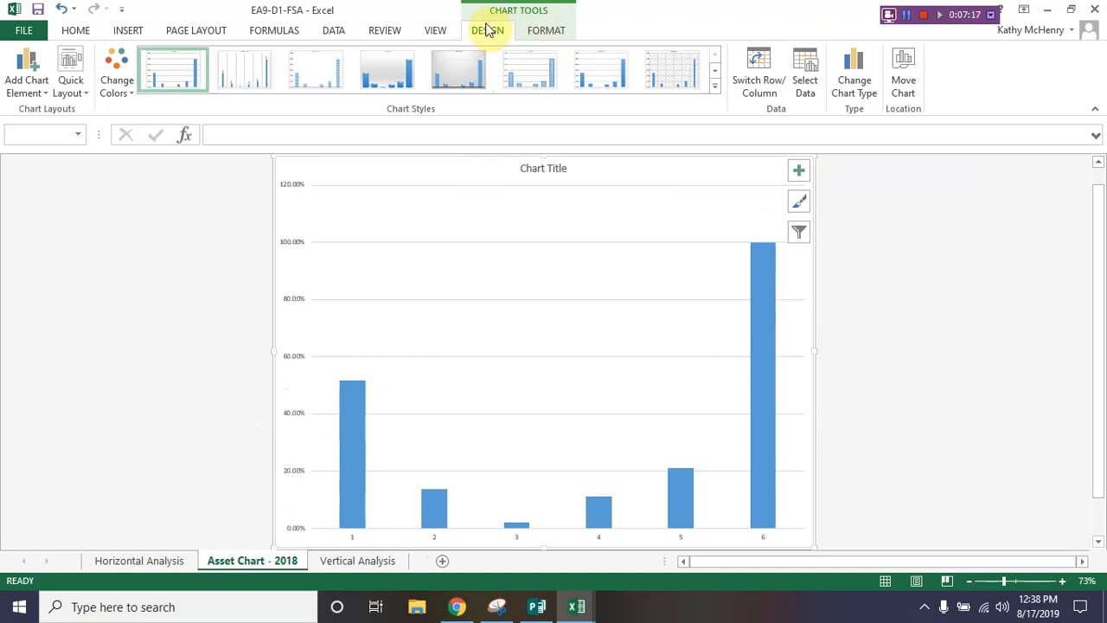
# - Set the chart data range to the asset names in C8:C13 plus the 2018 percentages in K8:K13 on the Vertical Analysis sheet
pyautogui.click(805, 87)
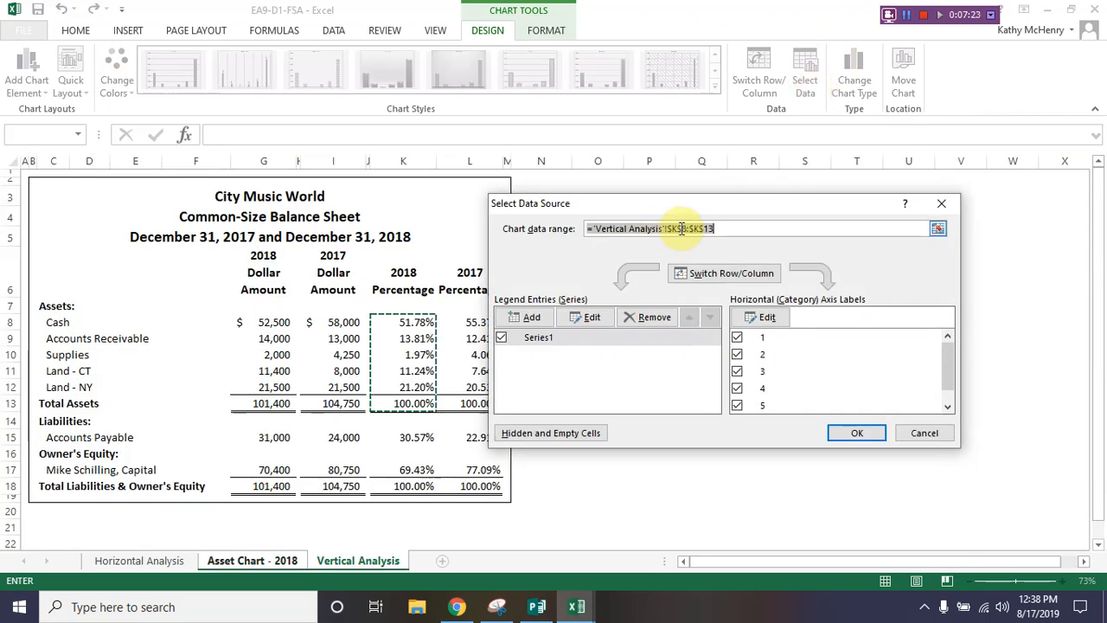
pyautogui.click(57, 323)
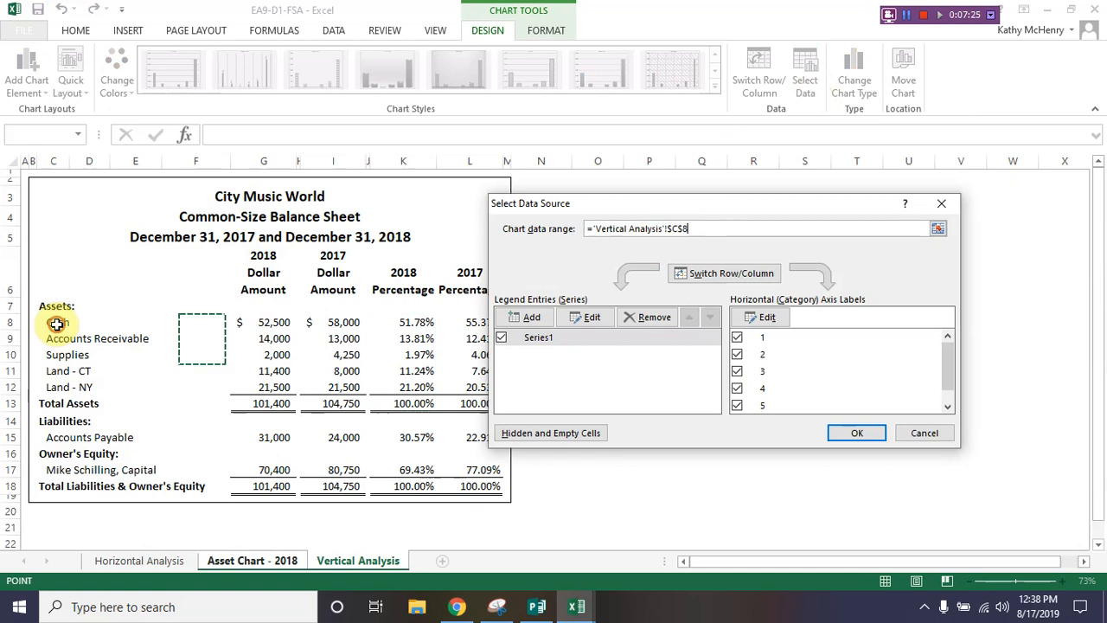
pyautogui.moveTo(56, 323); pyautogui.dragTo(68, 403)
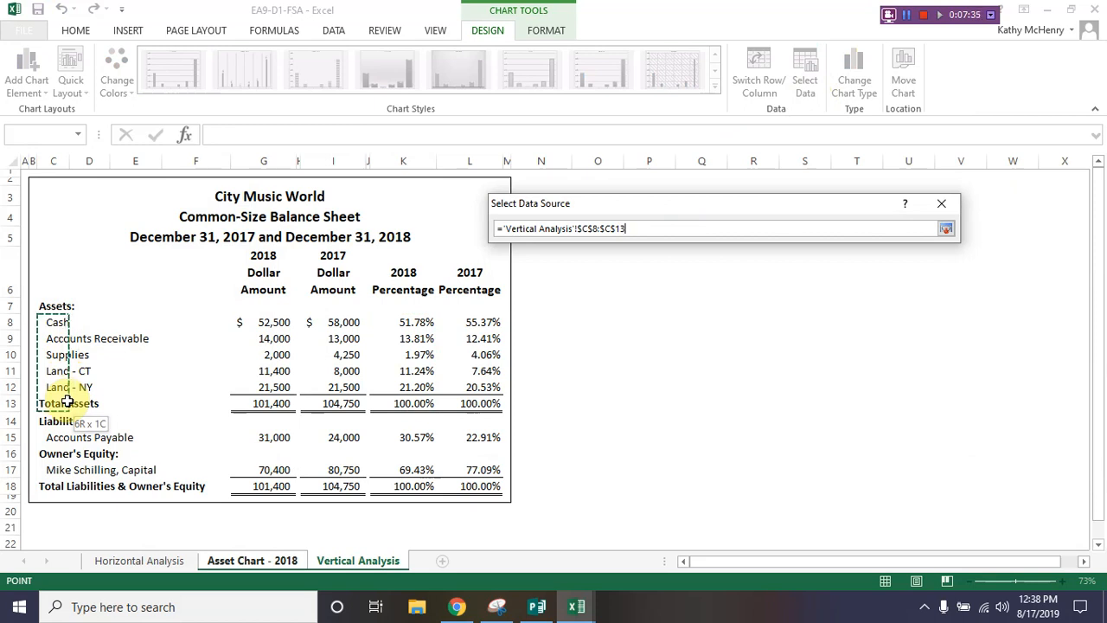
pyautogui.moveTo(68, 402); pyautogui.dragTo(69, 403)
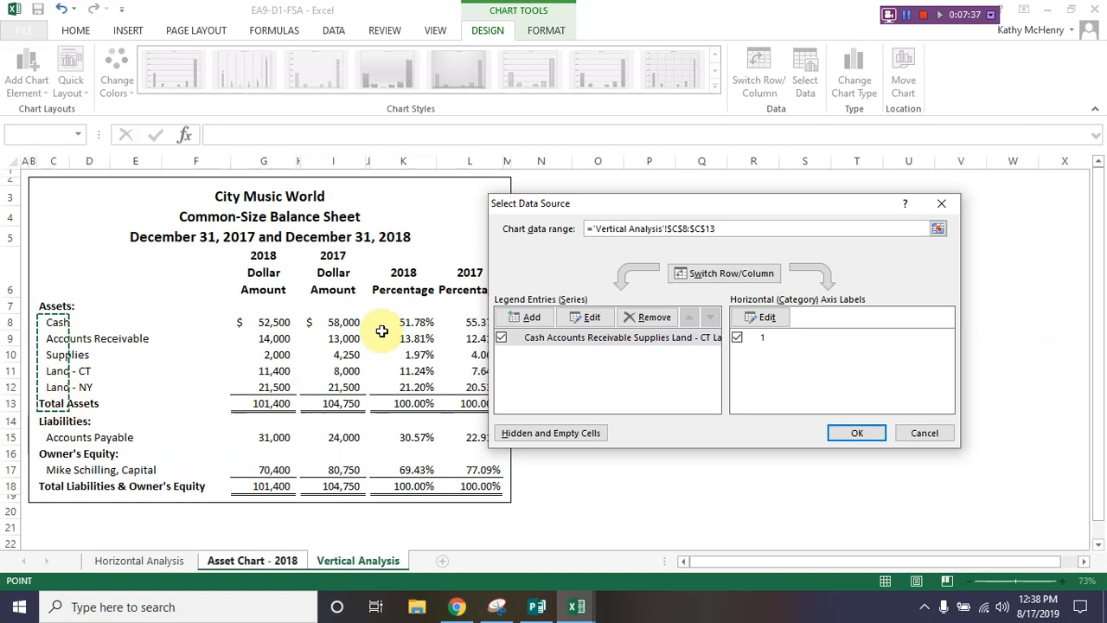
pyautogui.keyDown('ctrl'); pyautogui.click(418, 321); pyautogui.keyUp('ctrl')
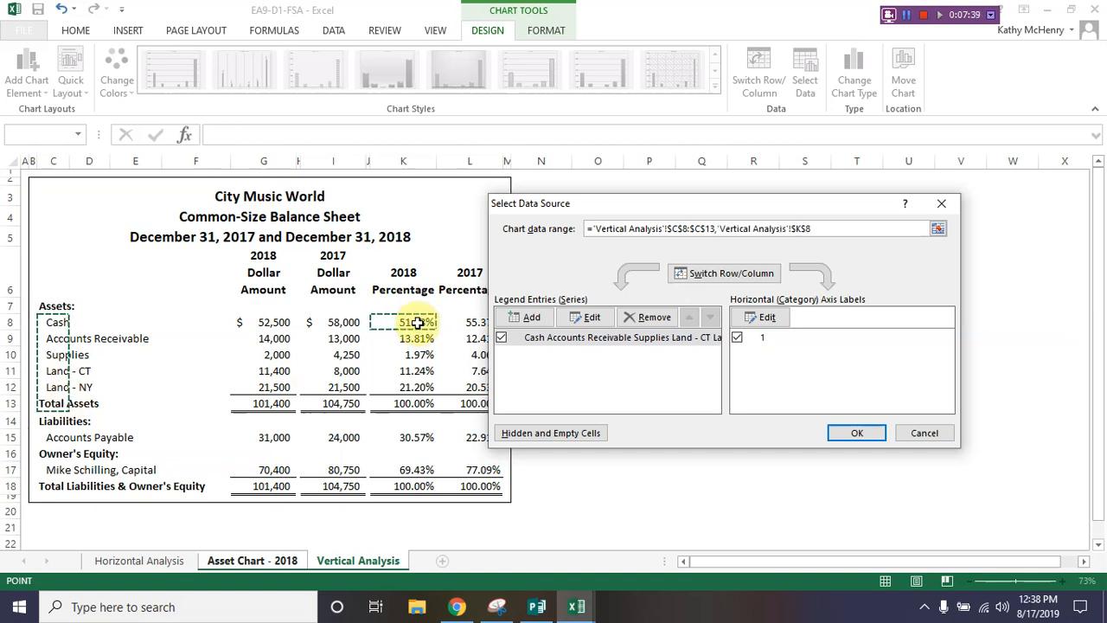
pyautogui.moveTo(417, 321); pyautogui.dragTo(421, 403)
pyautogui.click(880, 433)
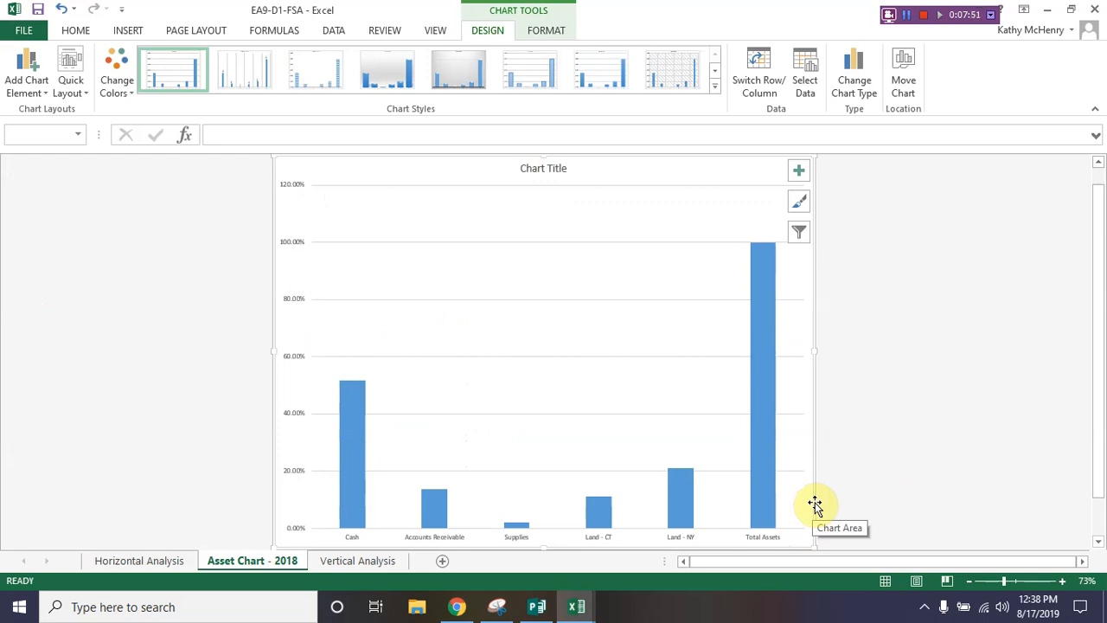
# - Replace the chart's placeholder title with Asset Percentages - 2018
pyautogui.doubleClick(531, 168)
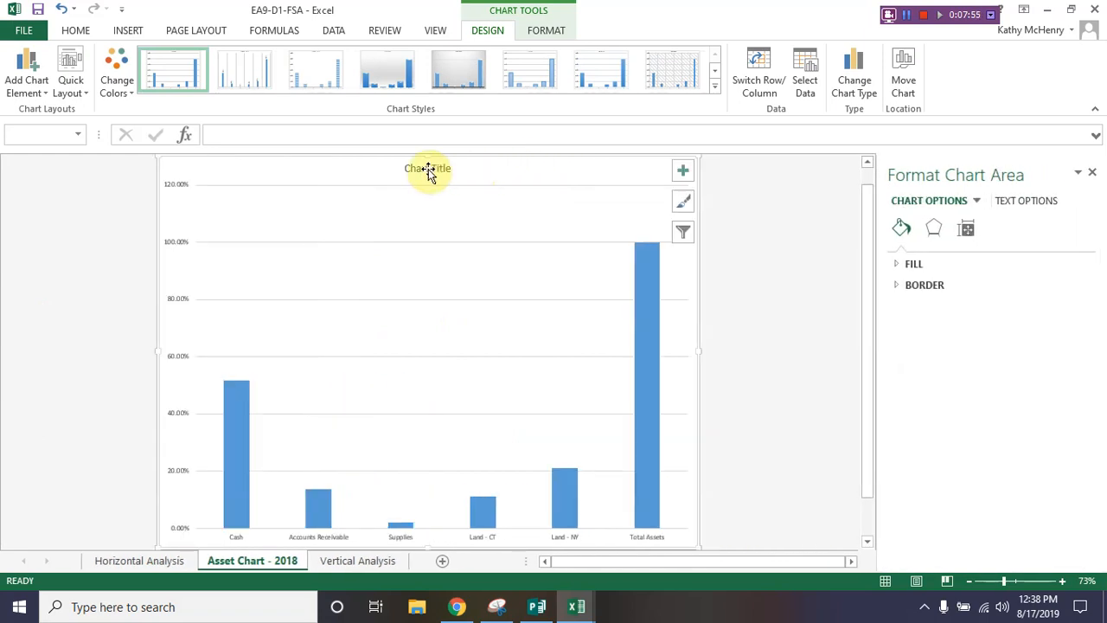
pyautogui.click(423, 167)
pyautogui.tripleClick(422, 169)
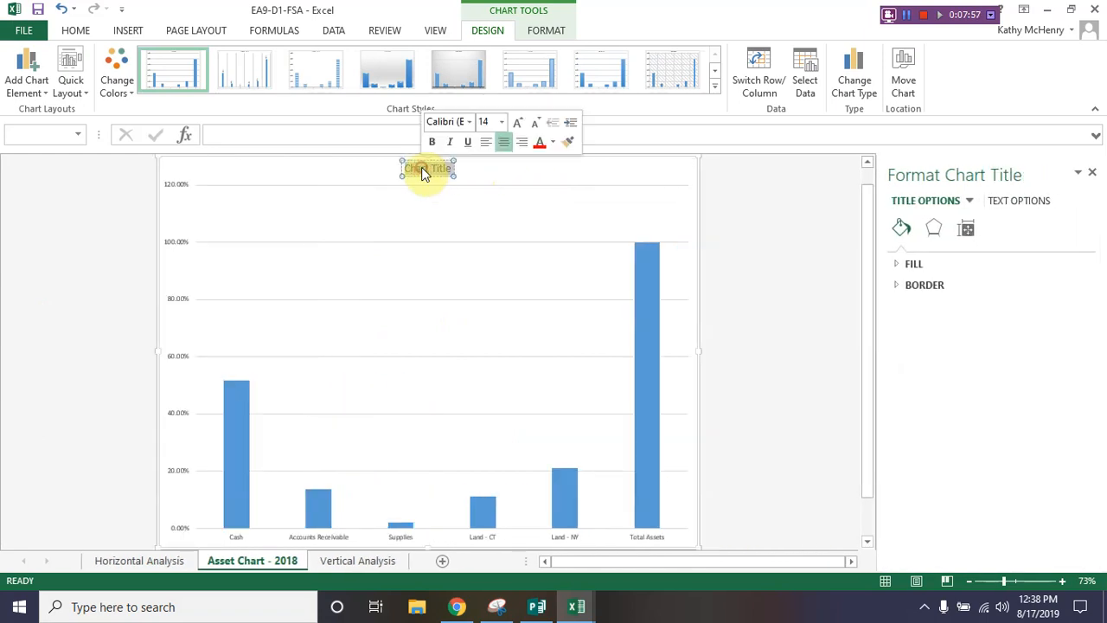
pyautogui.write('Asset')
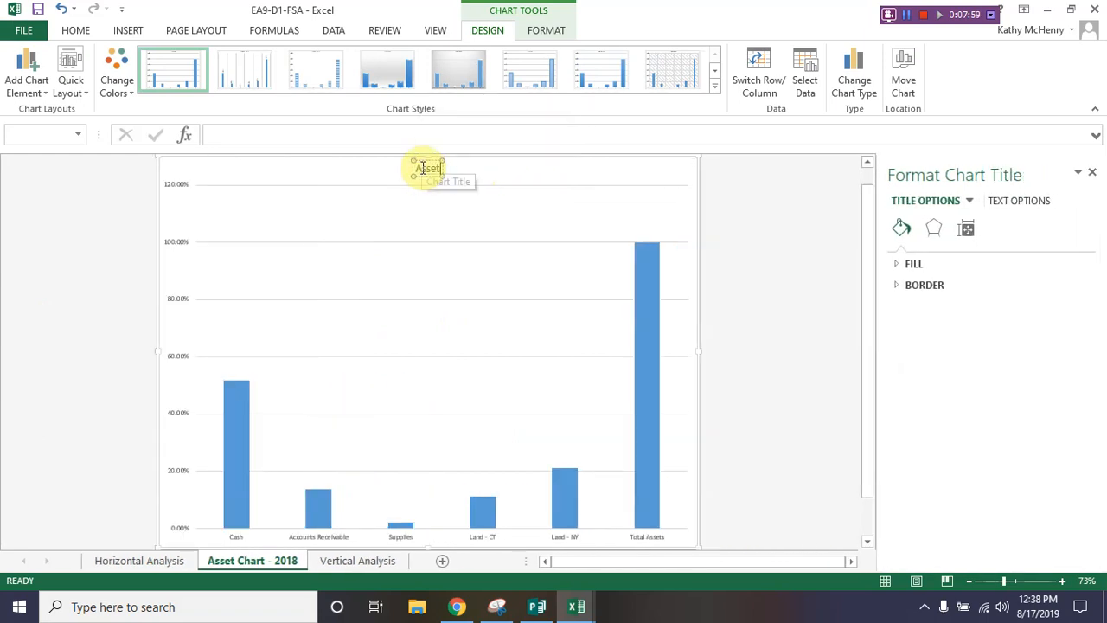
pyautogui.write(' Percentages')
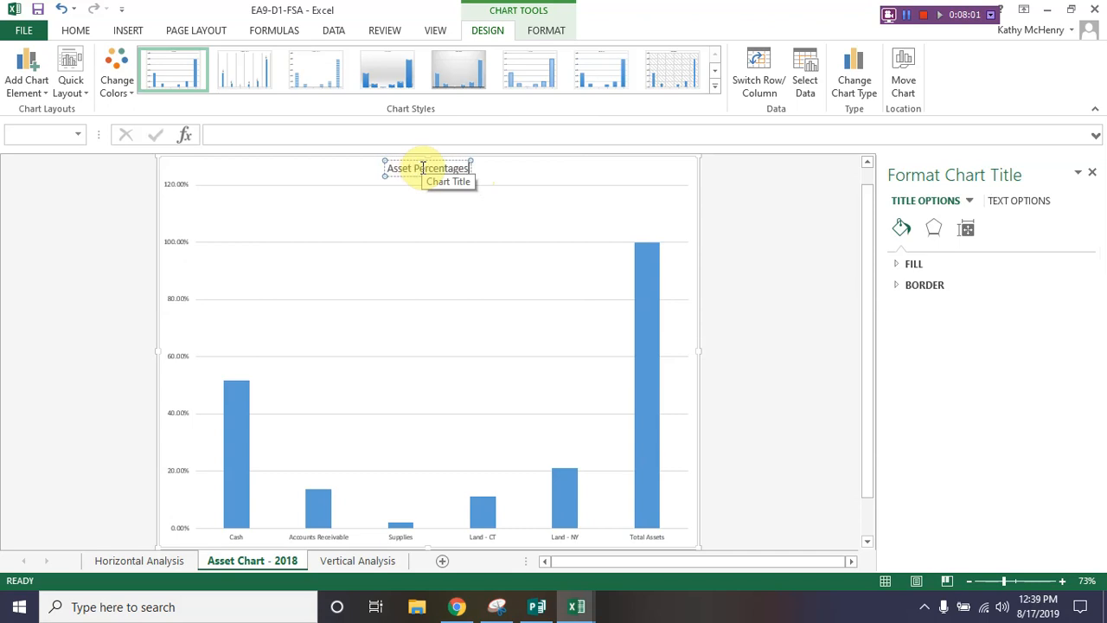
pyautogui.write(' - 201')
pyautogui.write('8')
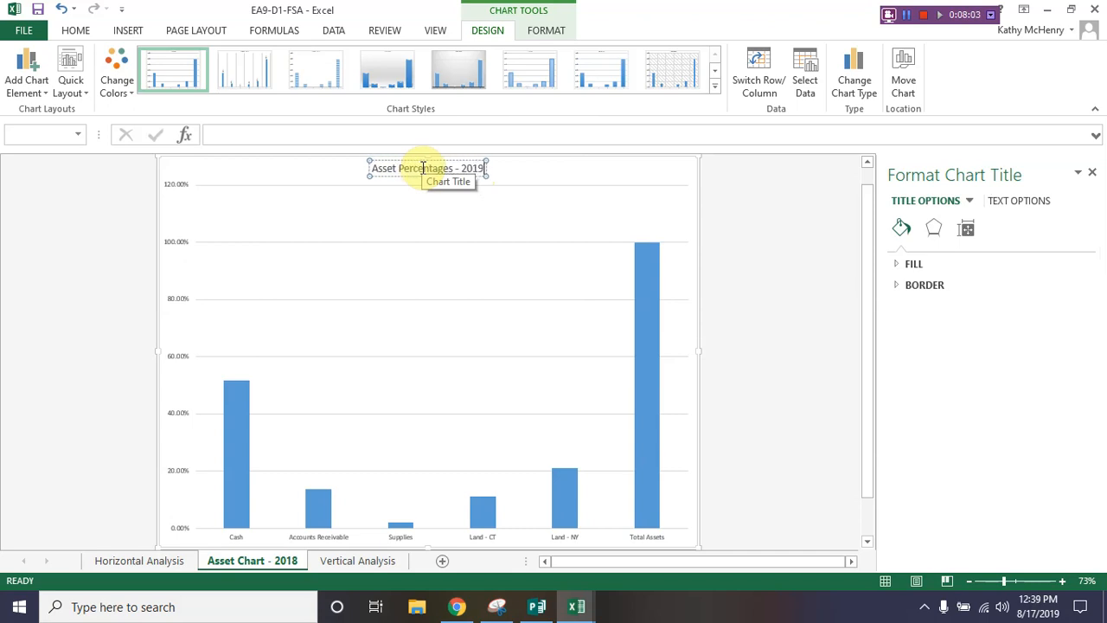
pyautogui.press('Escape')
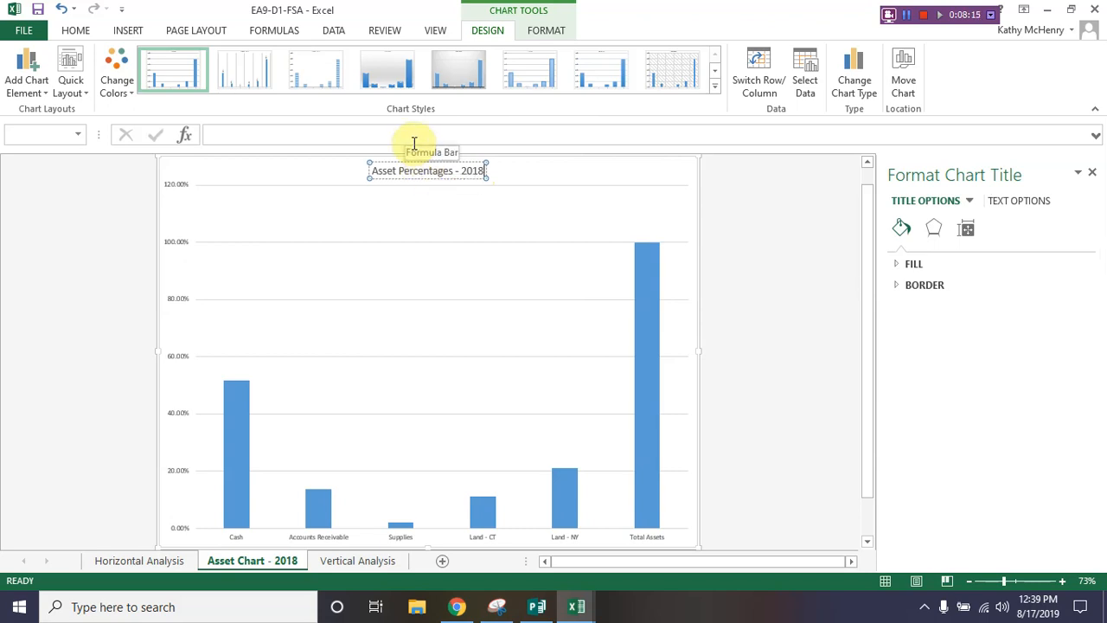
# - Change the asset chart from clustered column to a 3-D Pie chart
pyautogui.click(862, 91)
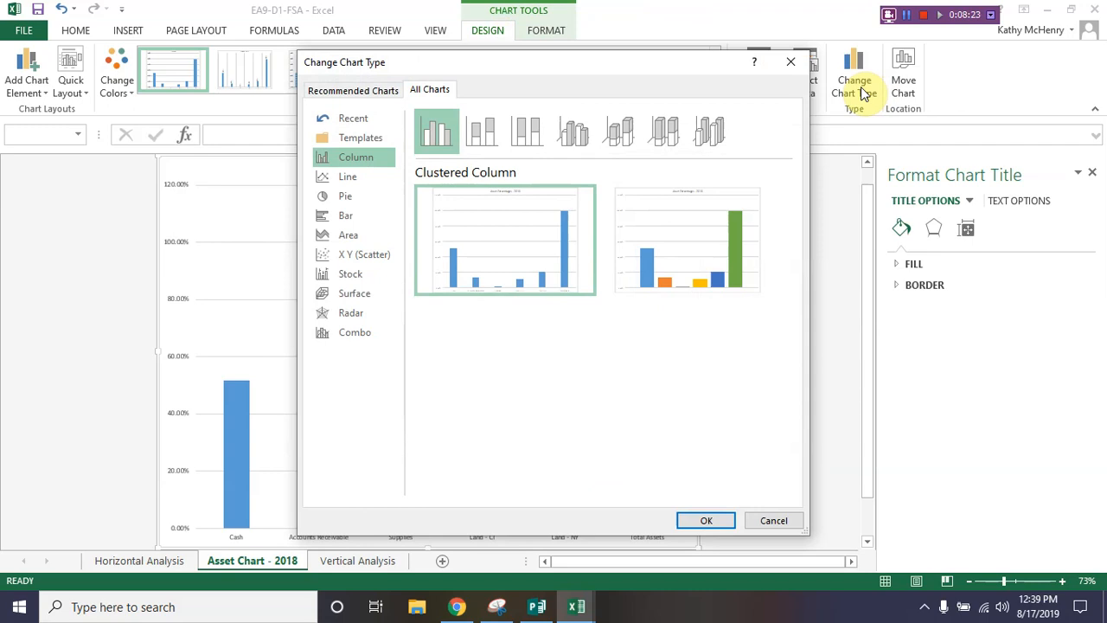
pyautogui.click(430, 90)
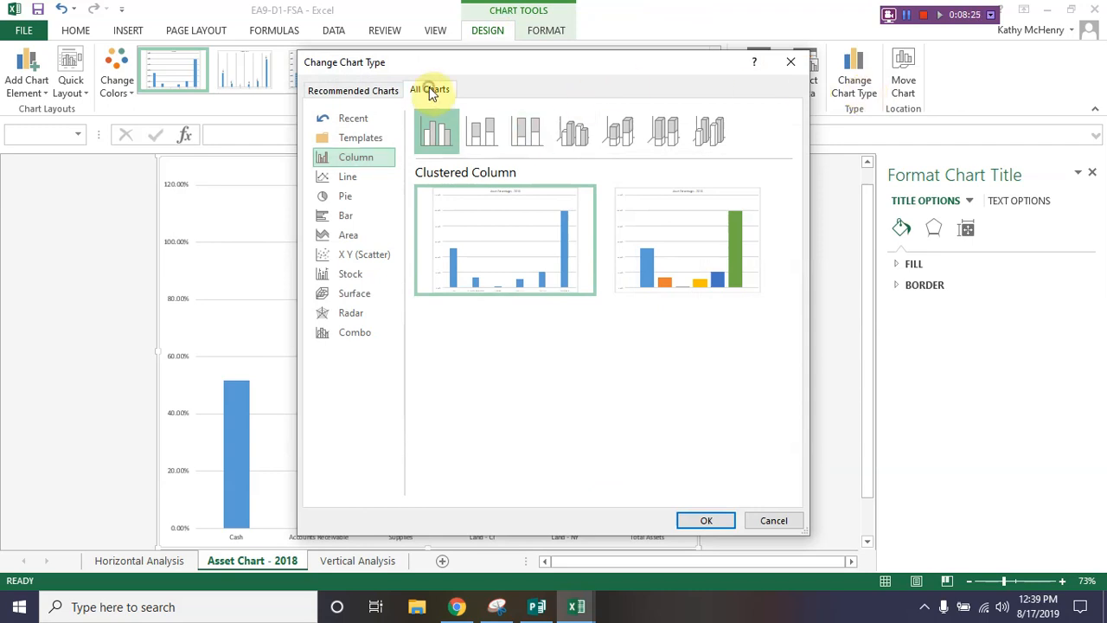
pyautogui.click(343, 197)
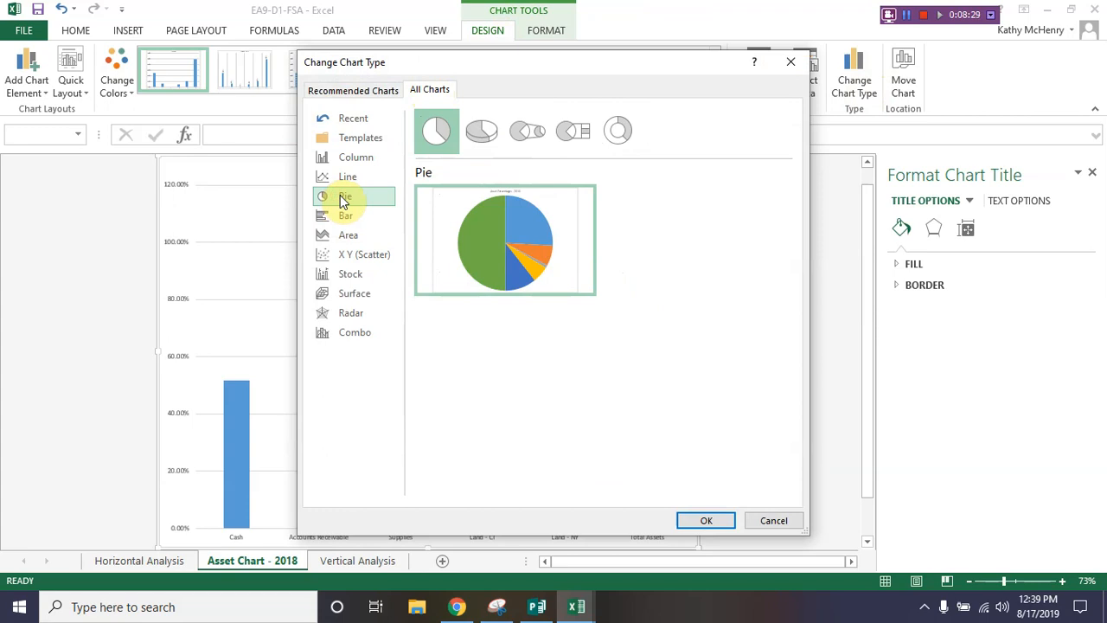
pyautogui.click(482, 139)
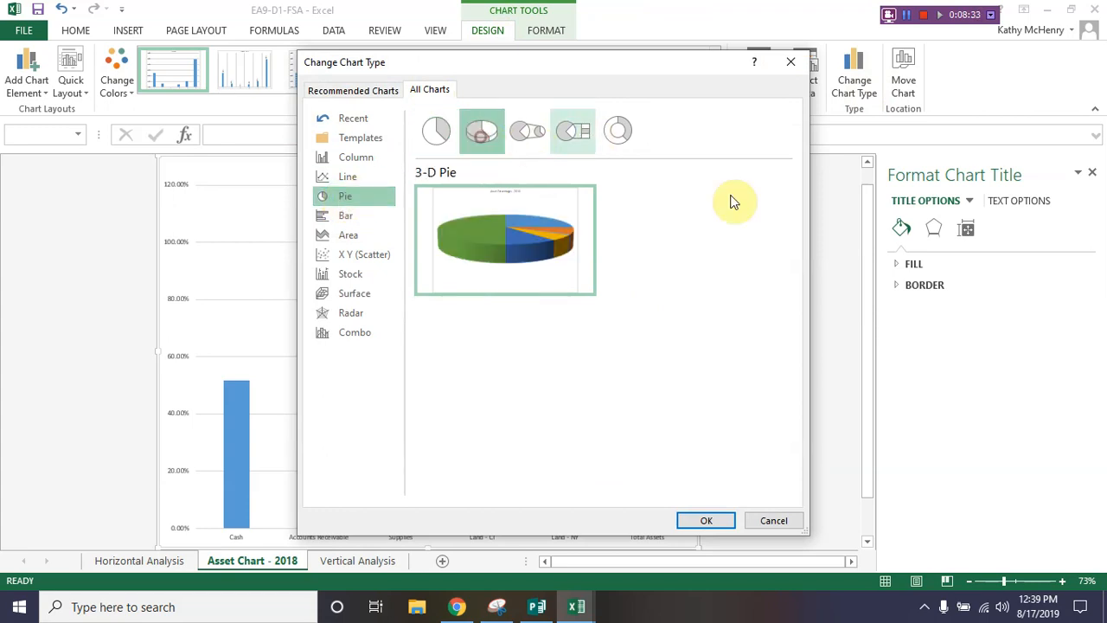
pyautogui.click(697, 521)
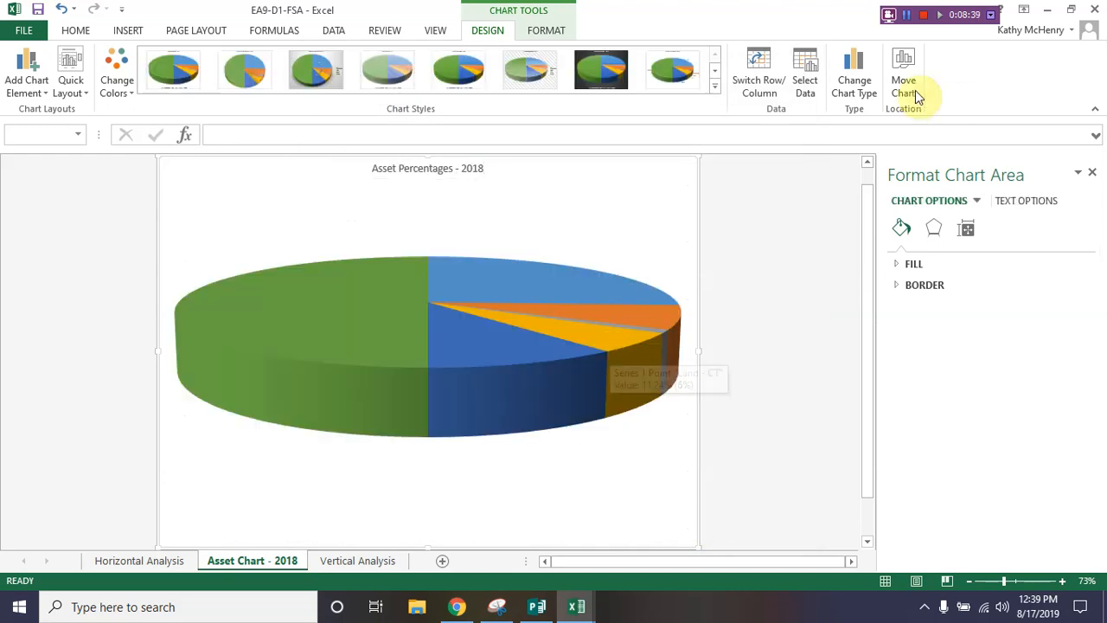
# - Correct the pie chart's data range to C8:C12 and K8:K12 on the Vertical Analysis sheet, excluding the Total Assets row
pyautogui.click(811, 99)
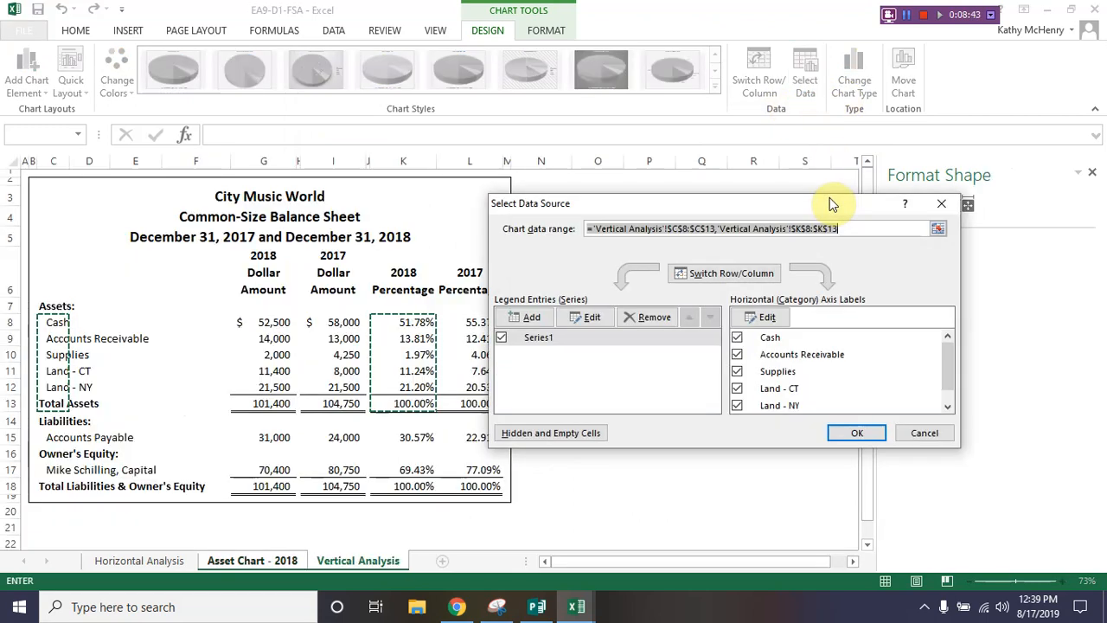
pyautogui.click(705, 229)
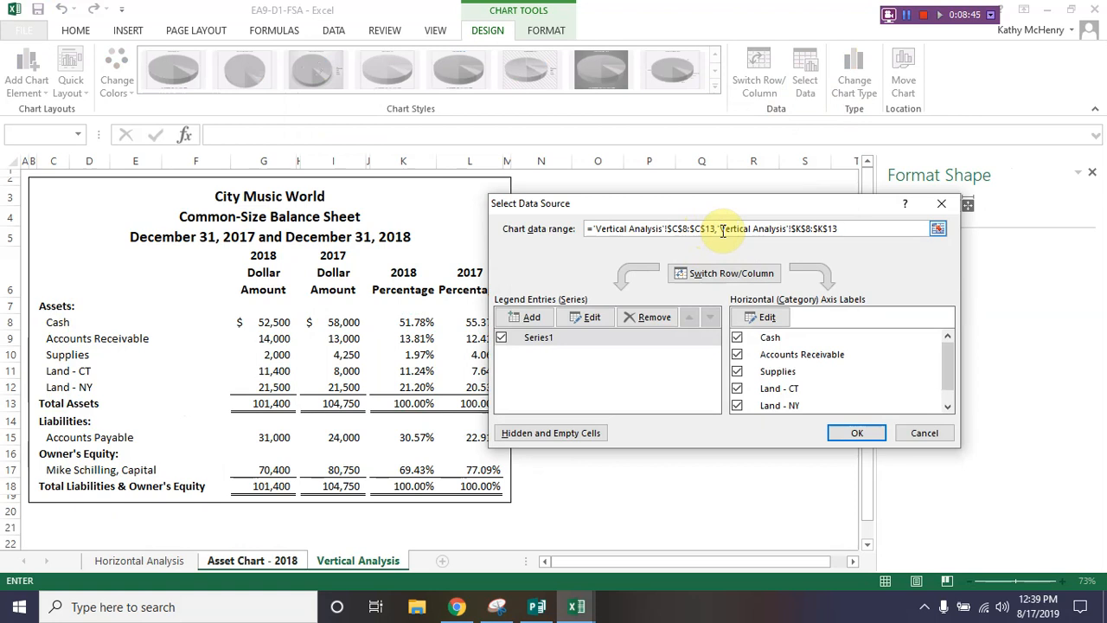
pyautogui.click(714, 228)
pyautogui.press('BackSpace')
pyautogui.write('2')
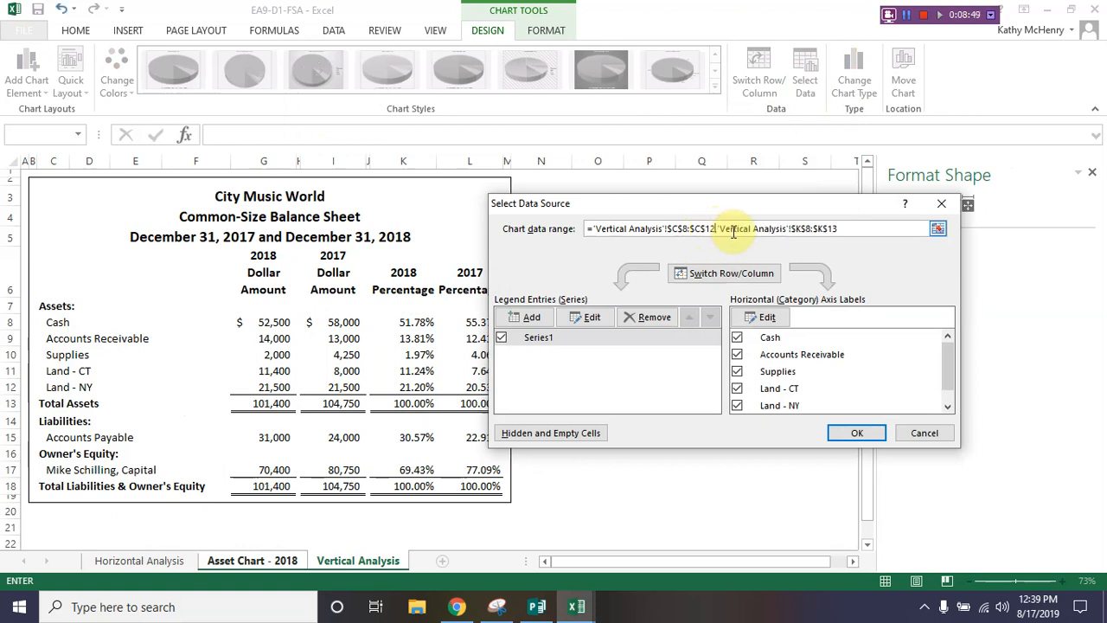
pyautogui.click(831, 228)
pyautogui.press('BackSpace')
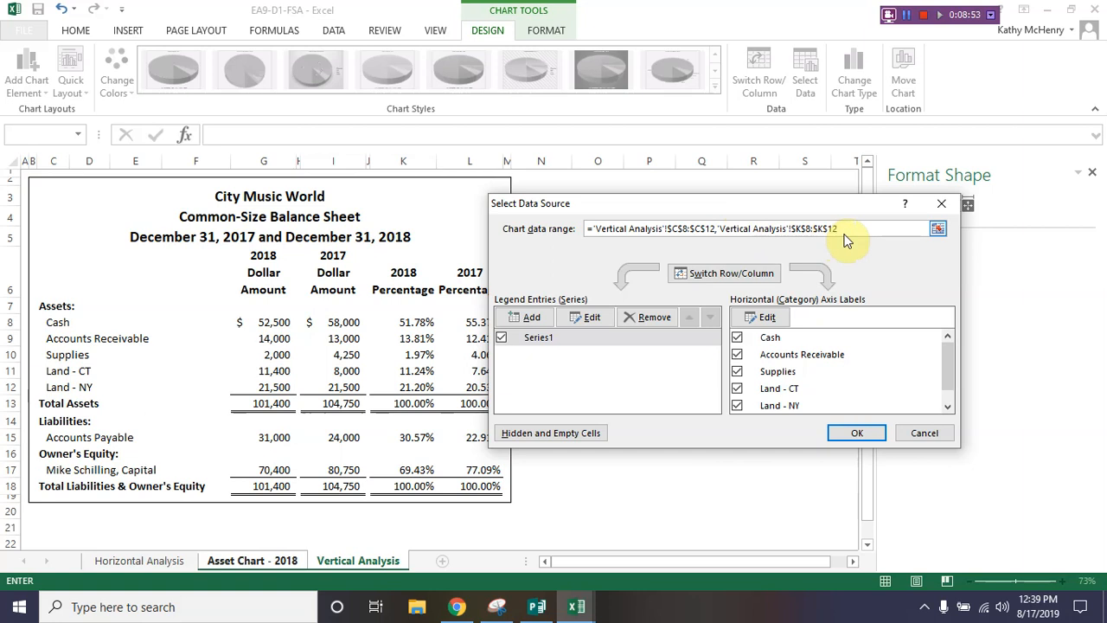
pyautogui.click(845, 436)
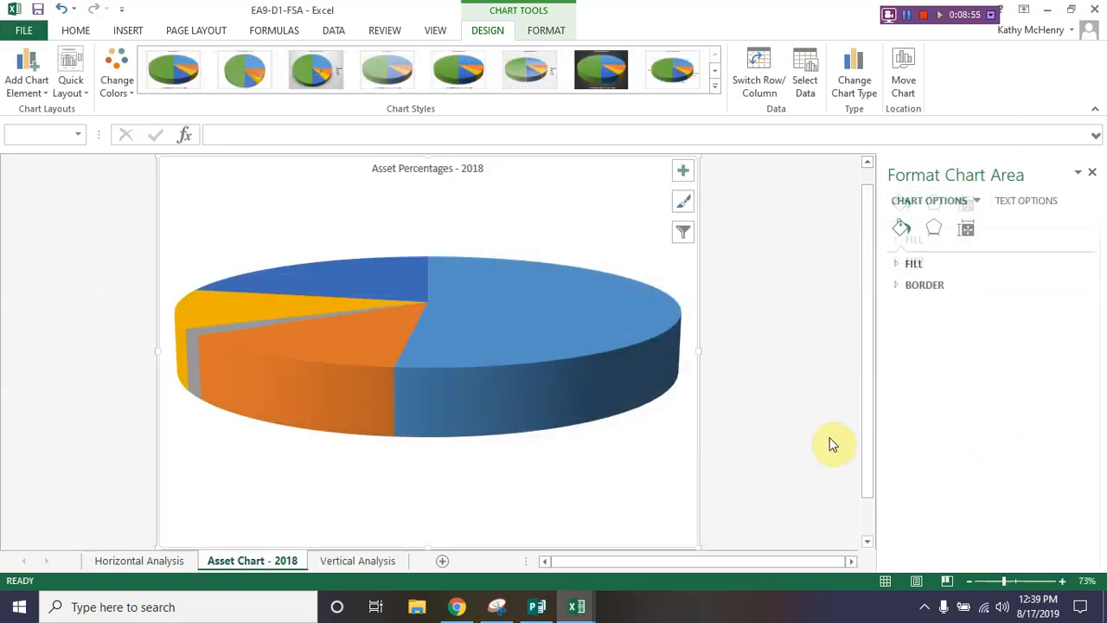
# - Add a legend to the pie chart in the Bottom position and data labels in the Outside End position
pyautogui.moveTo(595, 387)
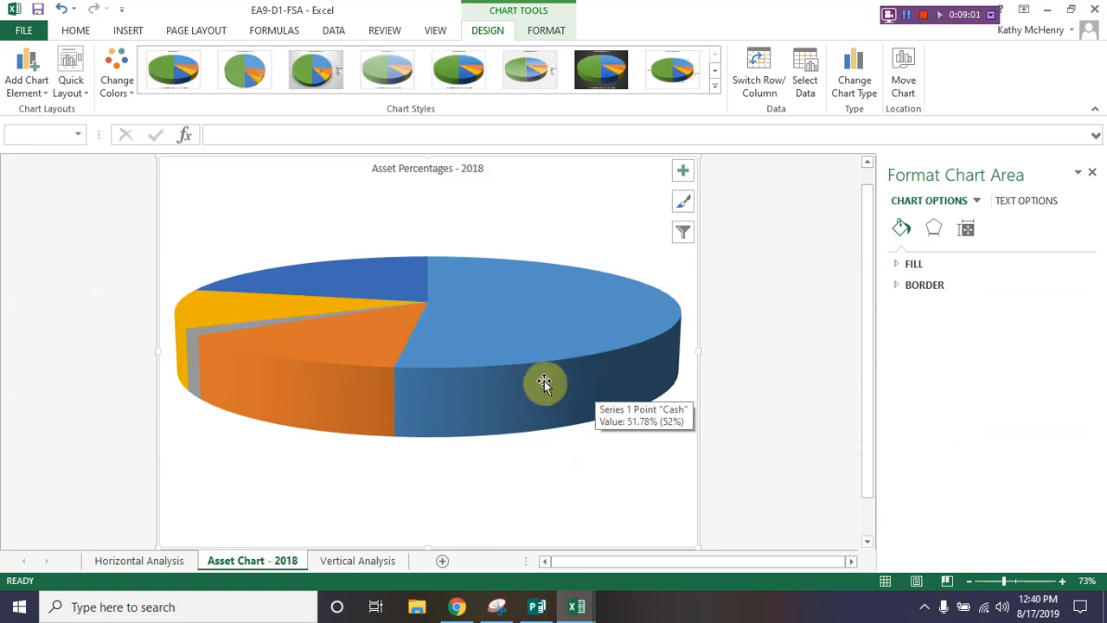
pyautogui.click(683, 172)
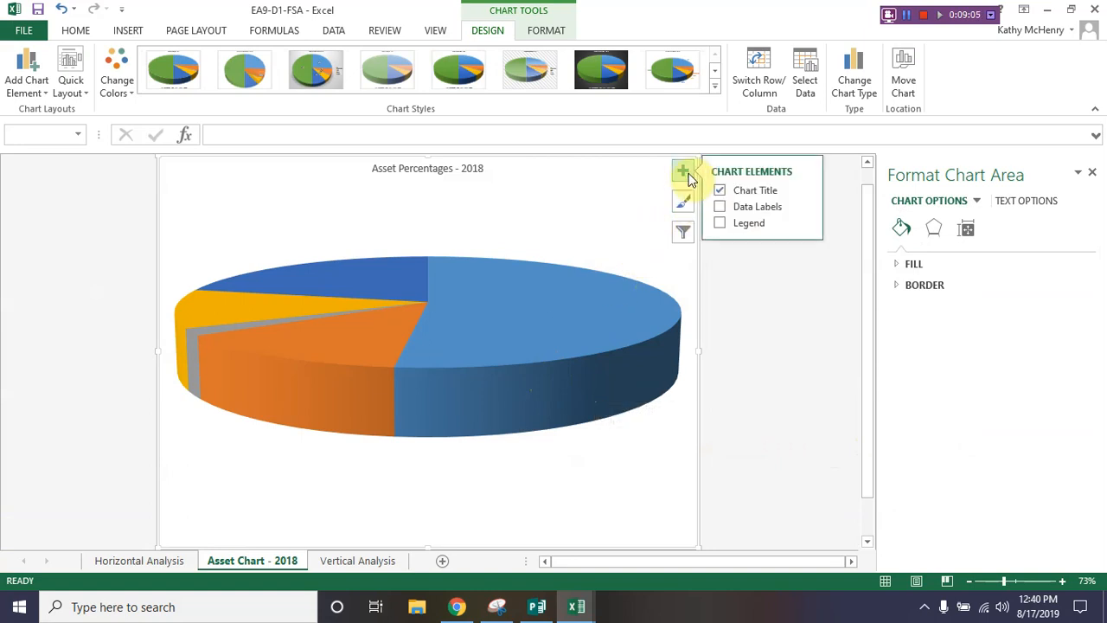
pyautogui.click(719, 223)
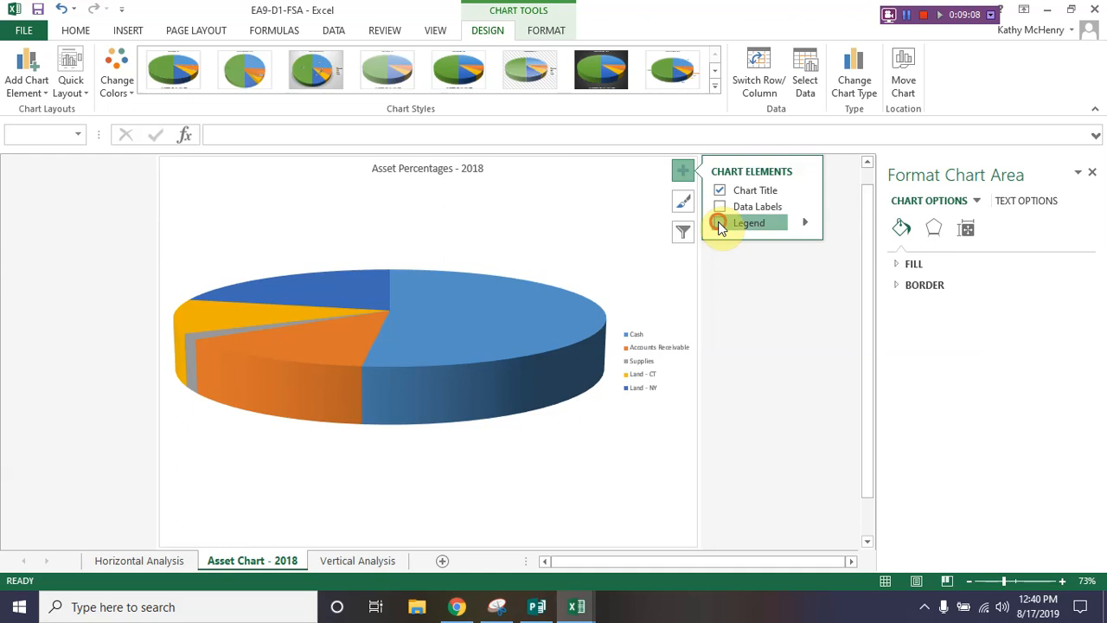
pyautogui.click(804, 223)
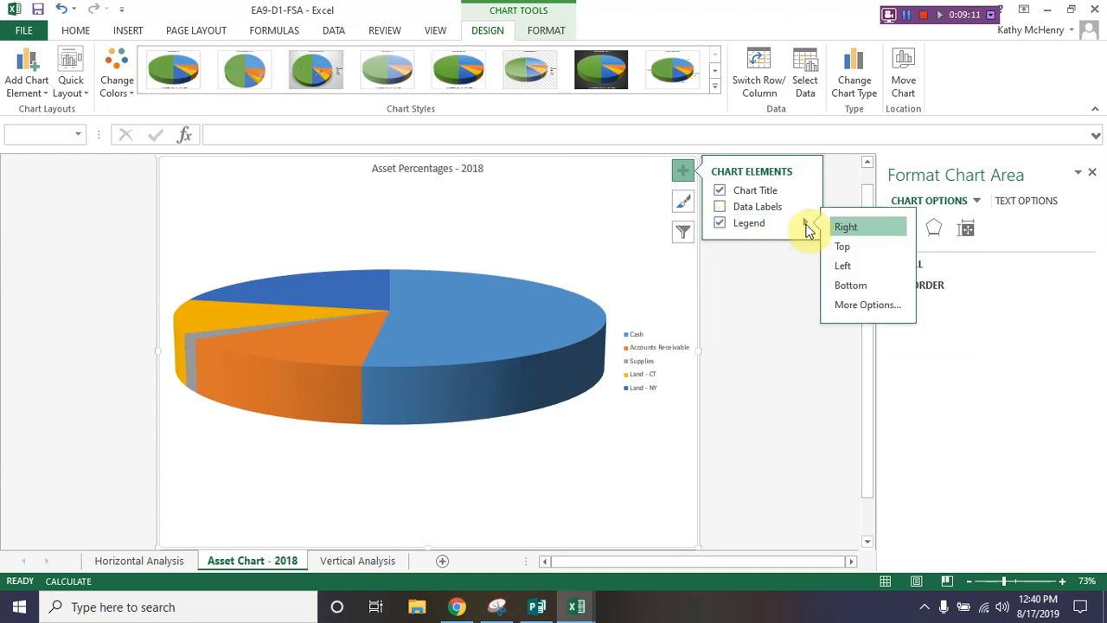
pyautogui.click(847, 285)
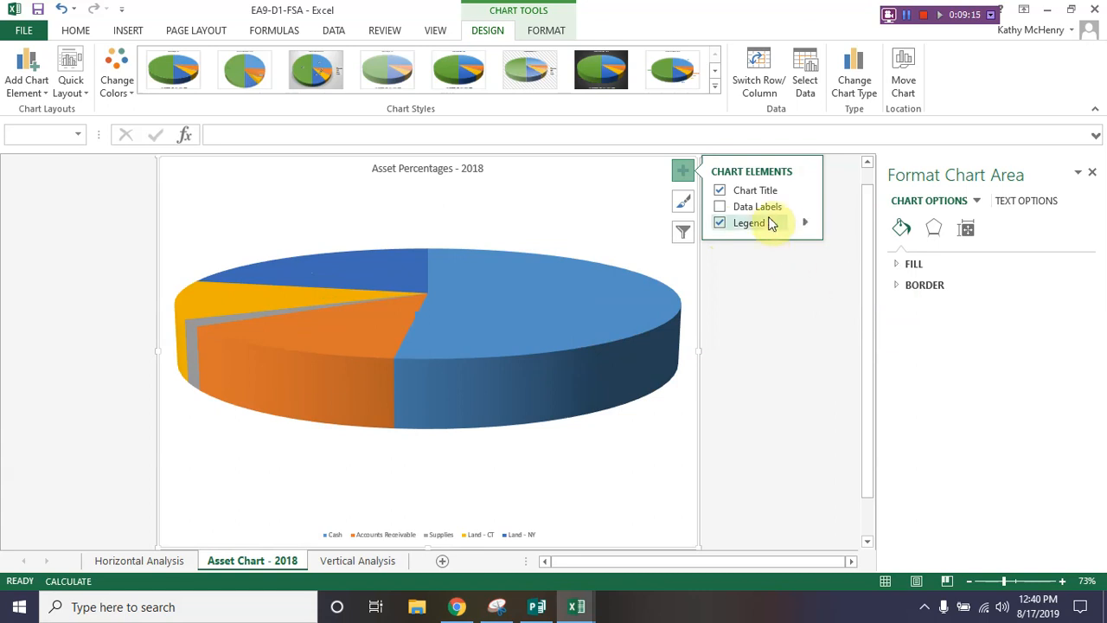
pyautogui.click(803, 207)
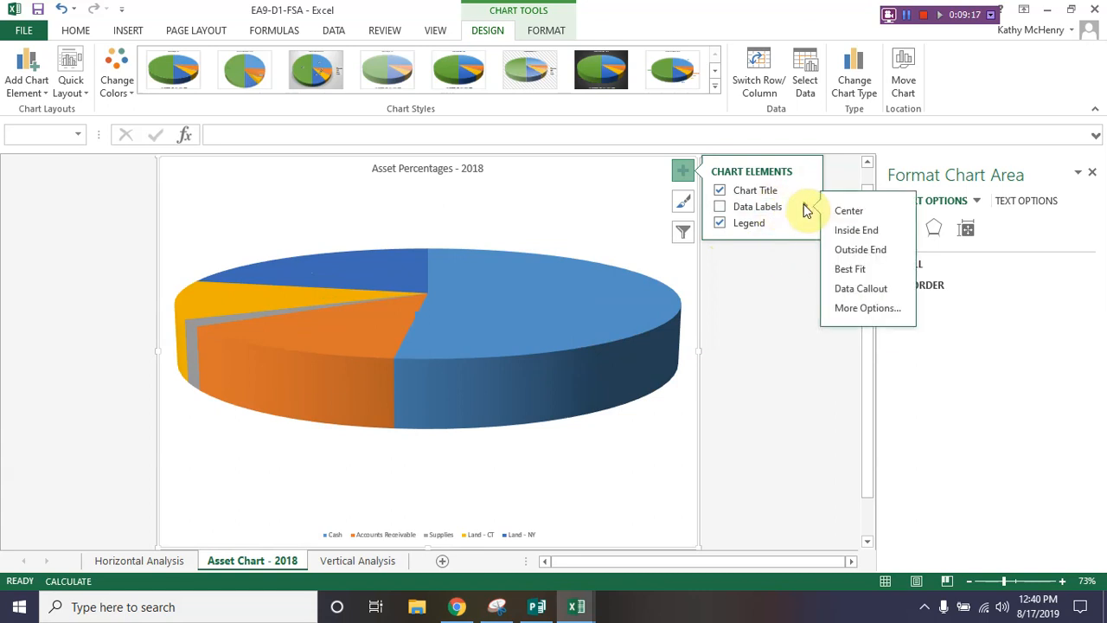
pyautogui.click(875, 249)
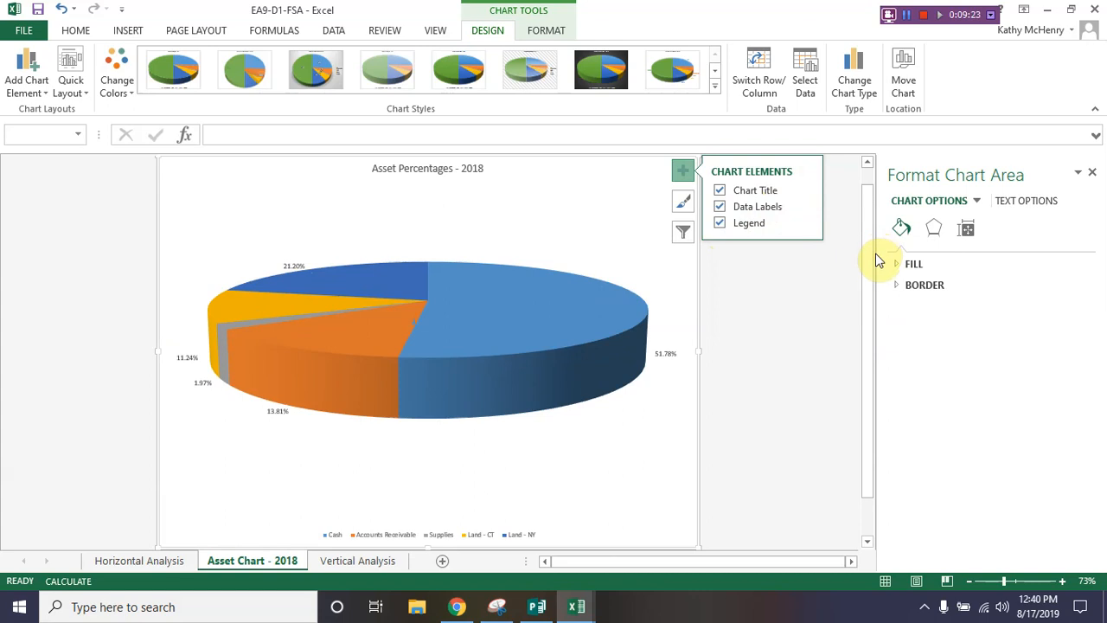
# - Set the pie chart's 3-D Y rotation to 30°
pyautogui.click(775, 337)
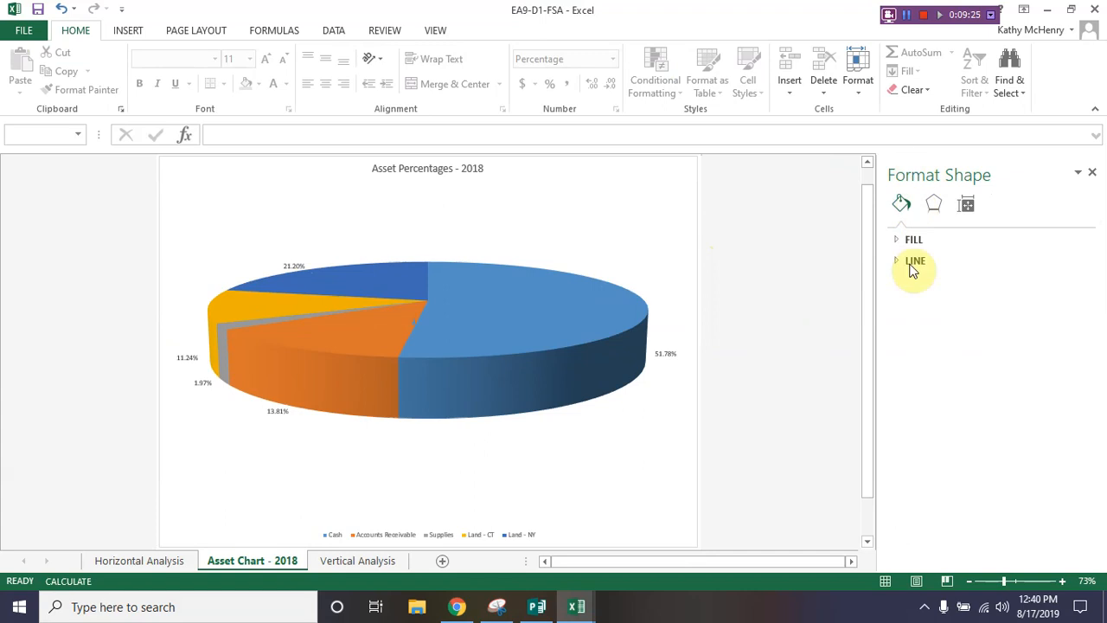
pyautogui.click(637, 215)
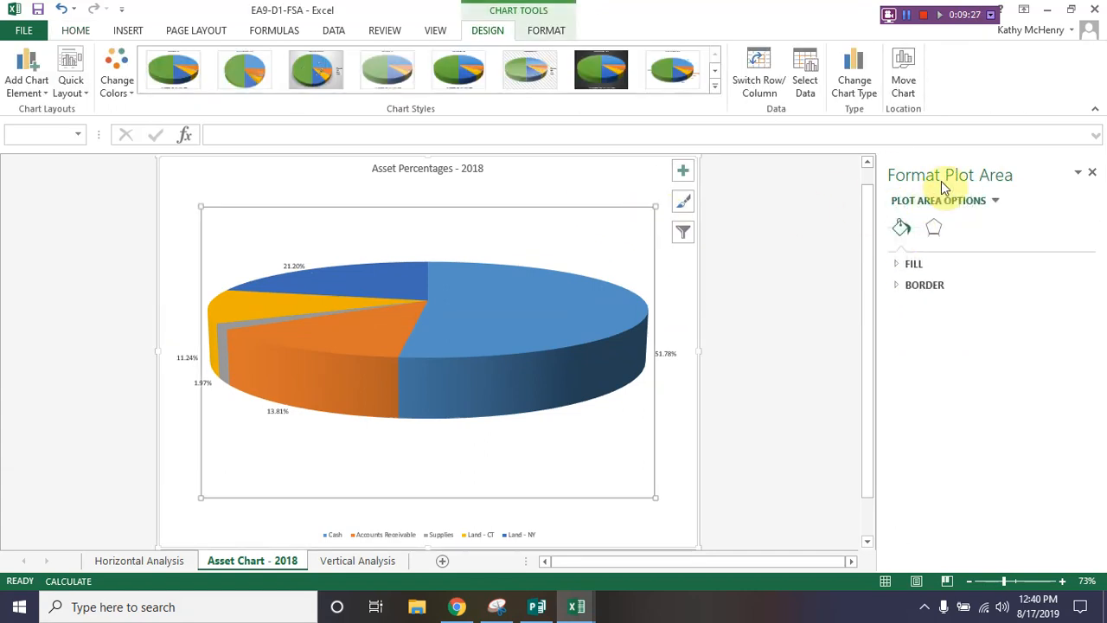
pyautogui.click(642, 175)
pyautogui.click(673, 466)
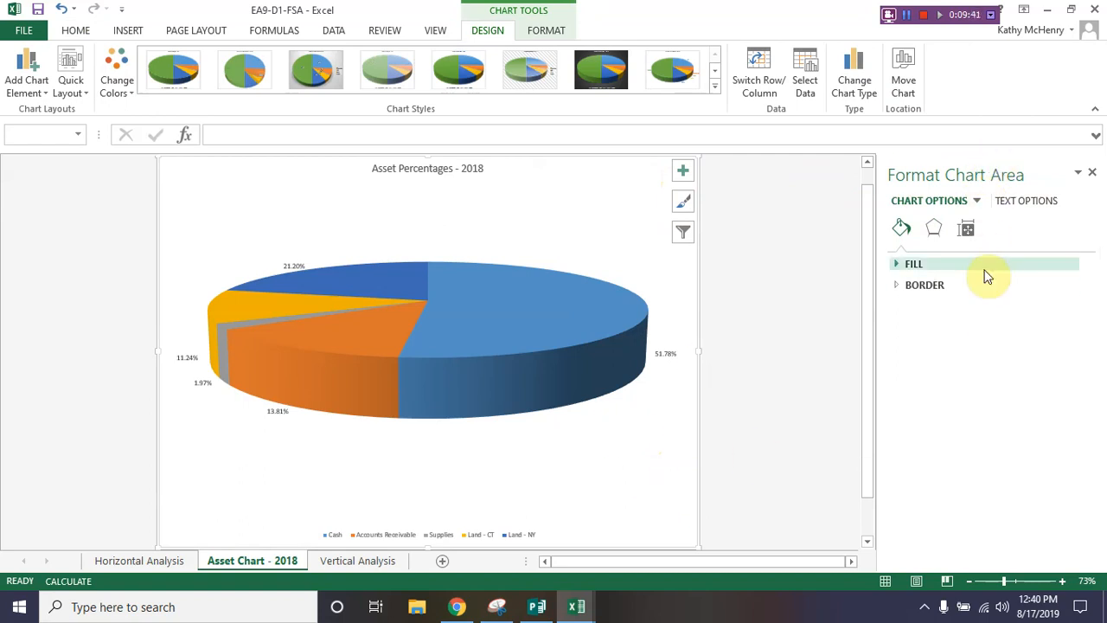
pyautogui.click(976, 201)
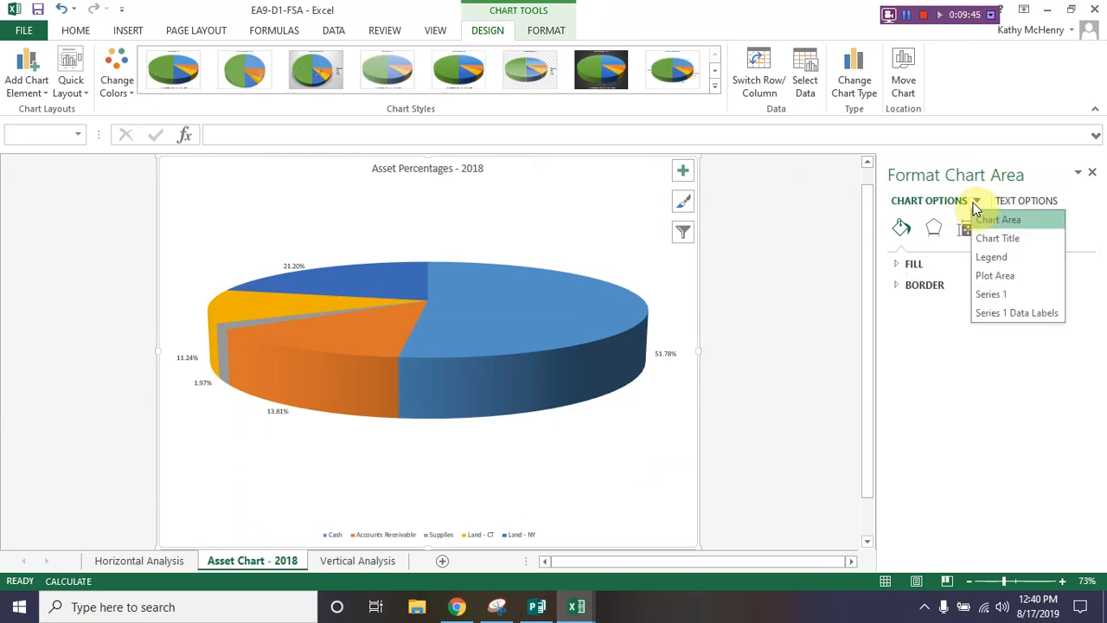
pyautogui.click(901, 227)
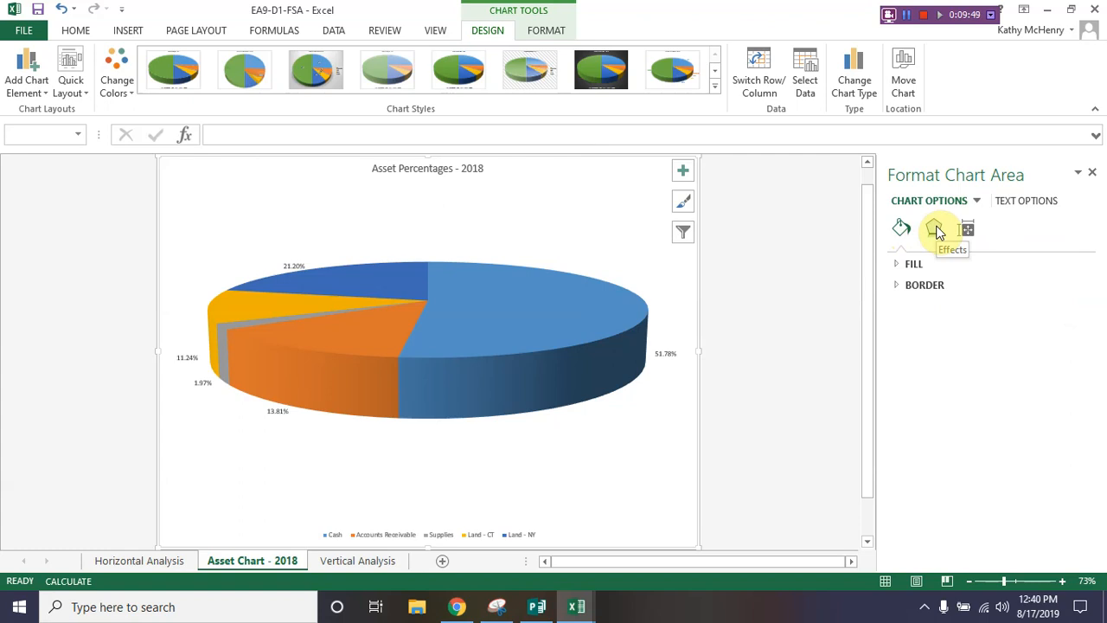
pyautogui.click(935, 229)
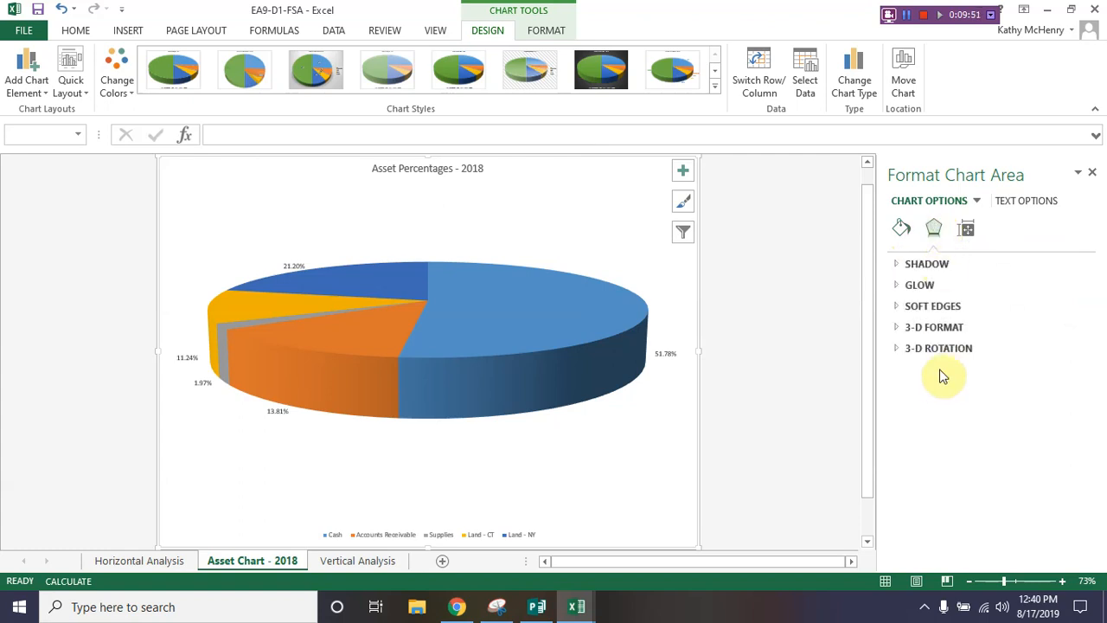
pyautogui.click(936, 347)
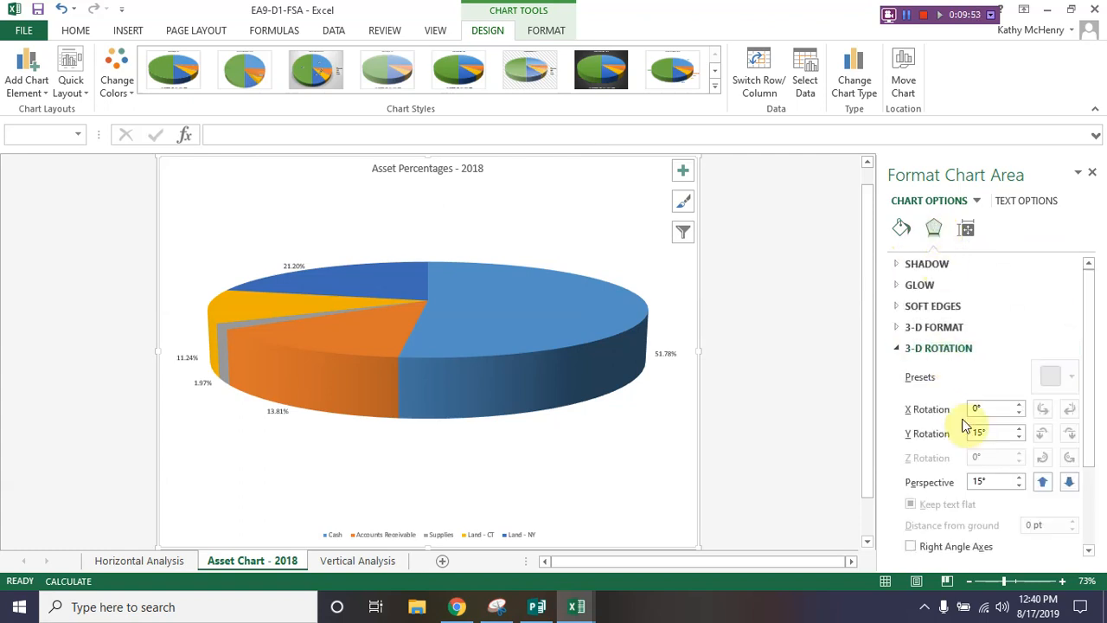
pyautogui.moveTo(985, 433); pyautogui.dragTo(972, 437)
pyautogui.write('30')
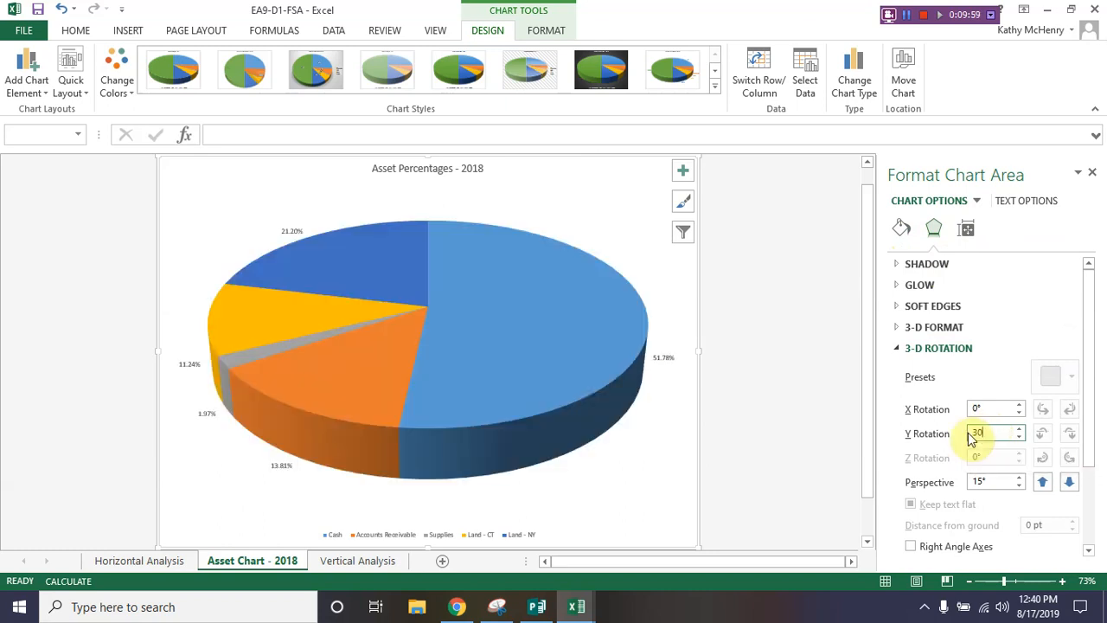
pyautogui.click(839, 424)
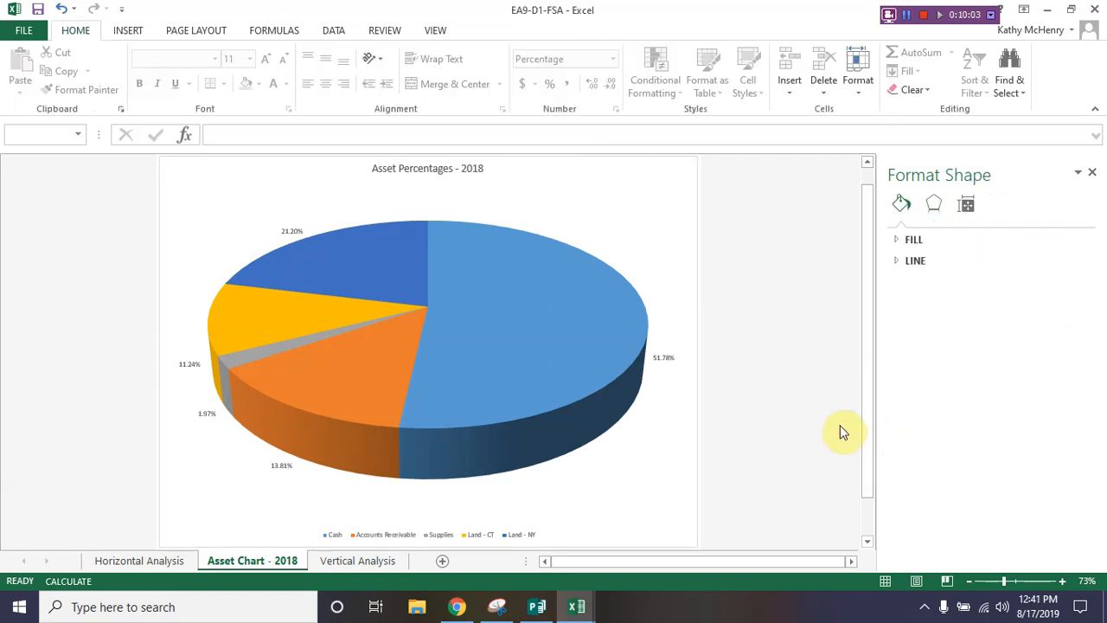
# - Give the Asset Percentages - 2018 chart title a solid fill in standard green
pyautogui.click(440, 168)
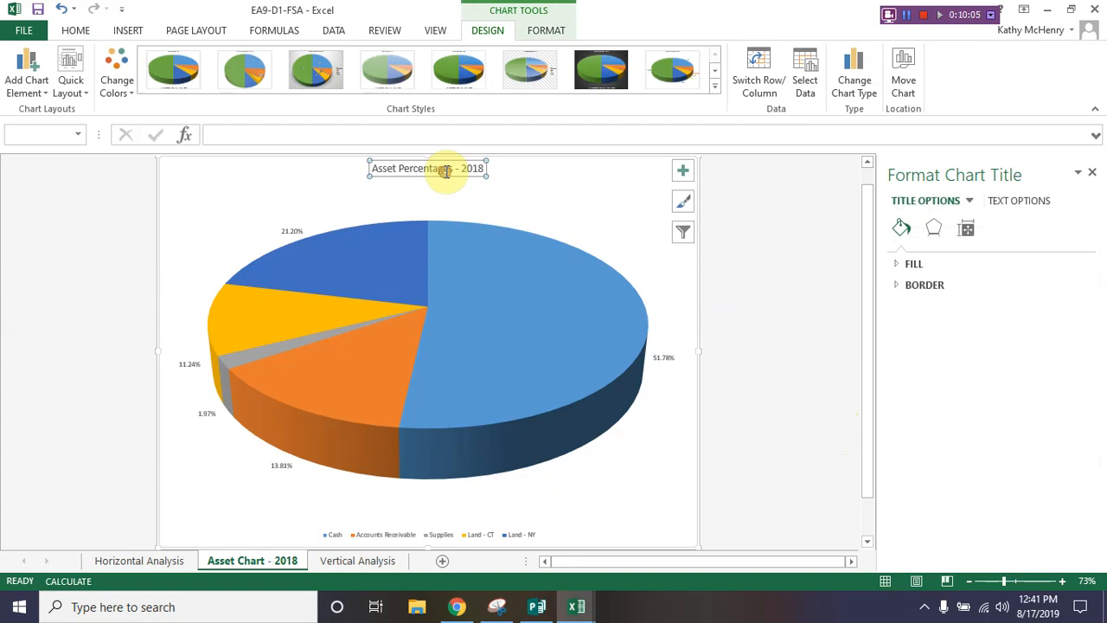
pyautogui.doubleClick(443, 167)
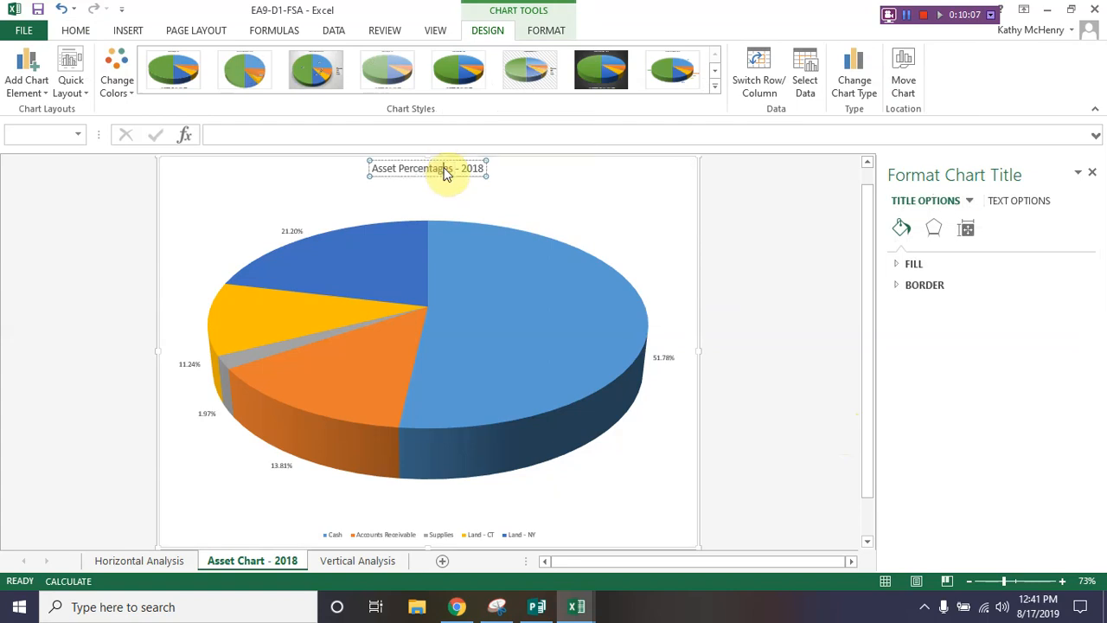
pyautogui.tripleClick(444, 169)
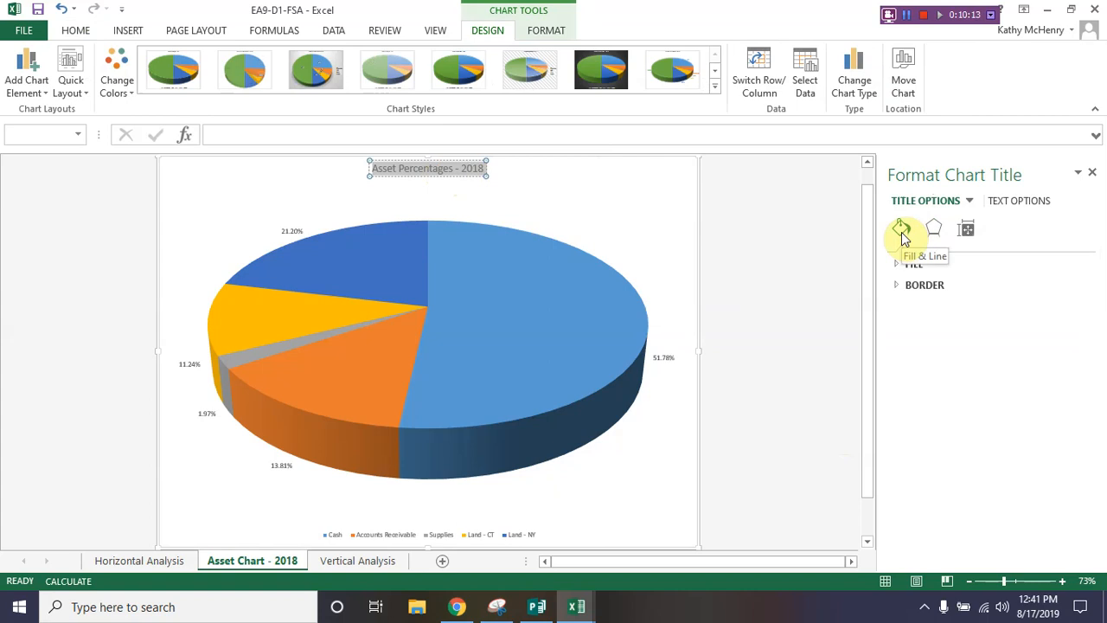
pyautogui.click(907, 267)
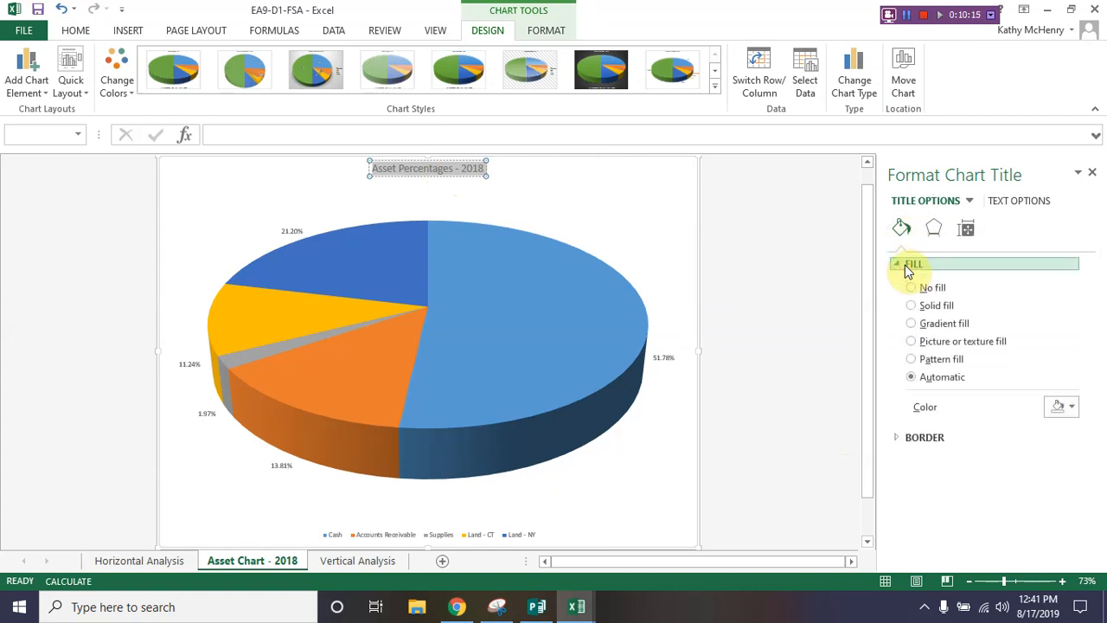
pyautogui.click(933, 308)
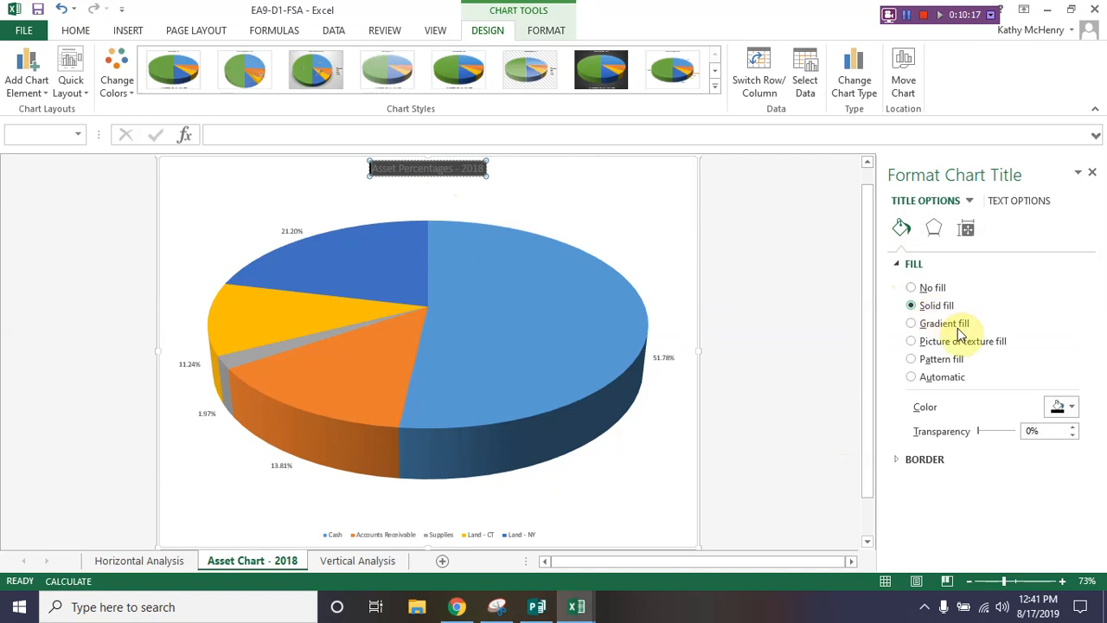
pyautogui.click(1076, 406)
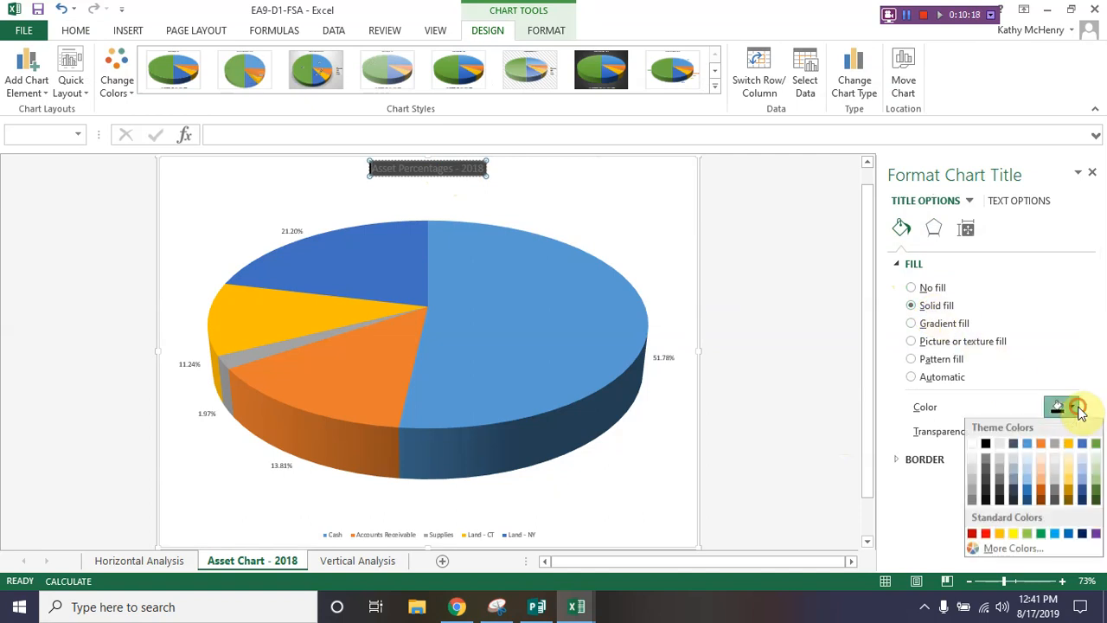
pyautogui.click(1041, 532)
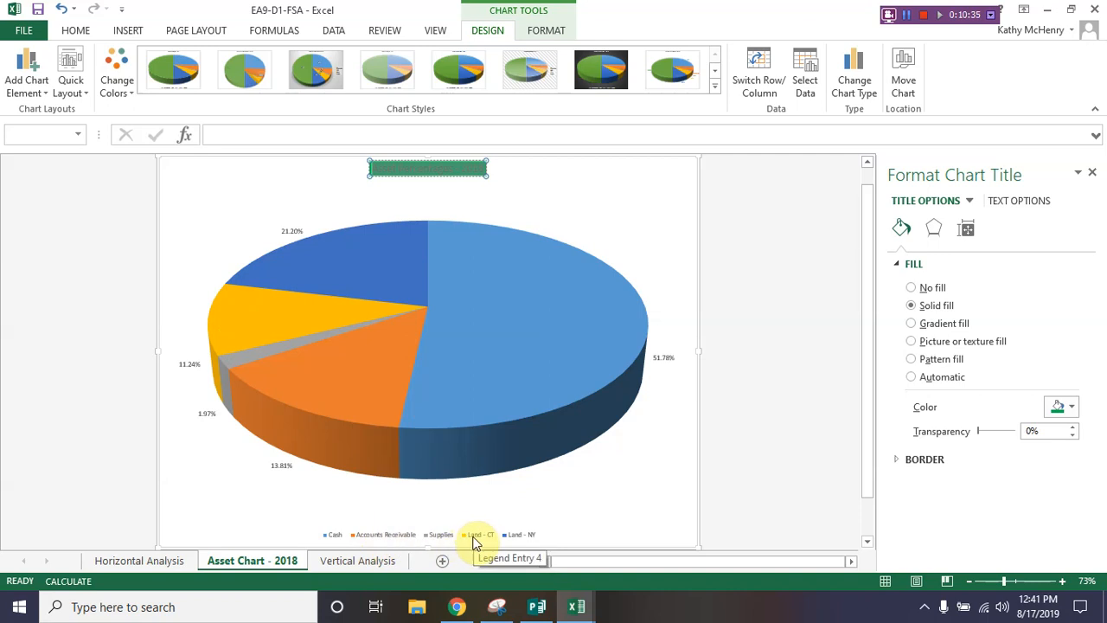
pyautogui.click(234, 324)
pyautogui.moveTo(234, 324); pyautogui.dragTo(339, 339)
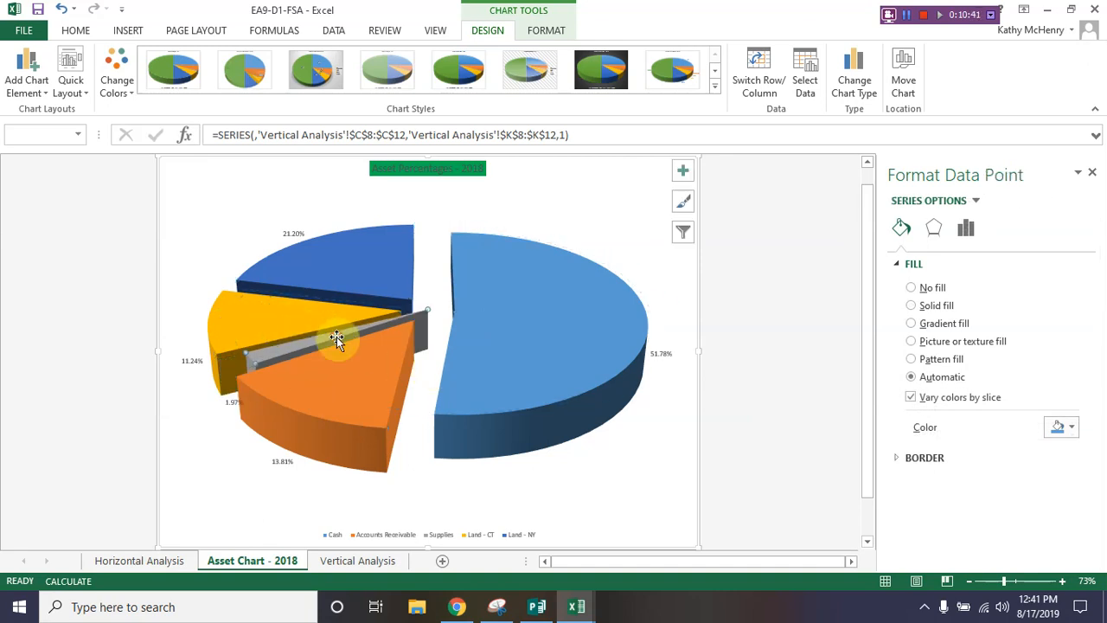
pyautogui.moveTo(249, 322); pyautogui.dragTo(331, 276)
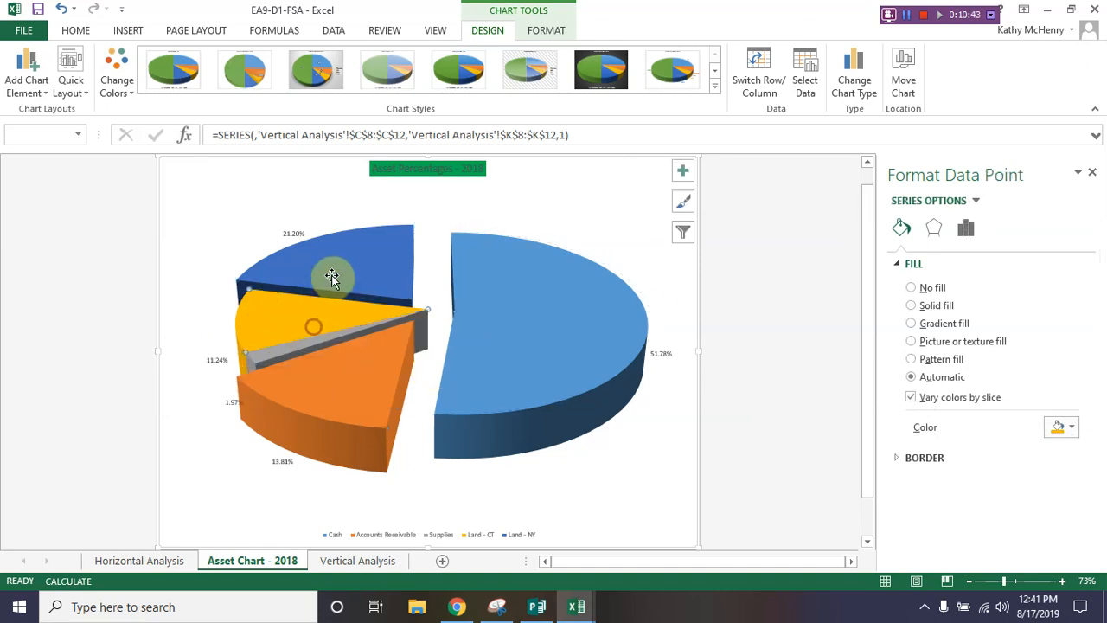
pyautogui.moveTo(550, 350); pyautogui.dragTo(344, 373)
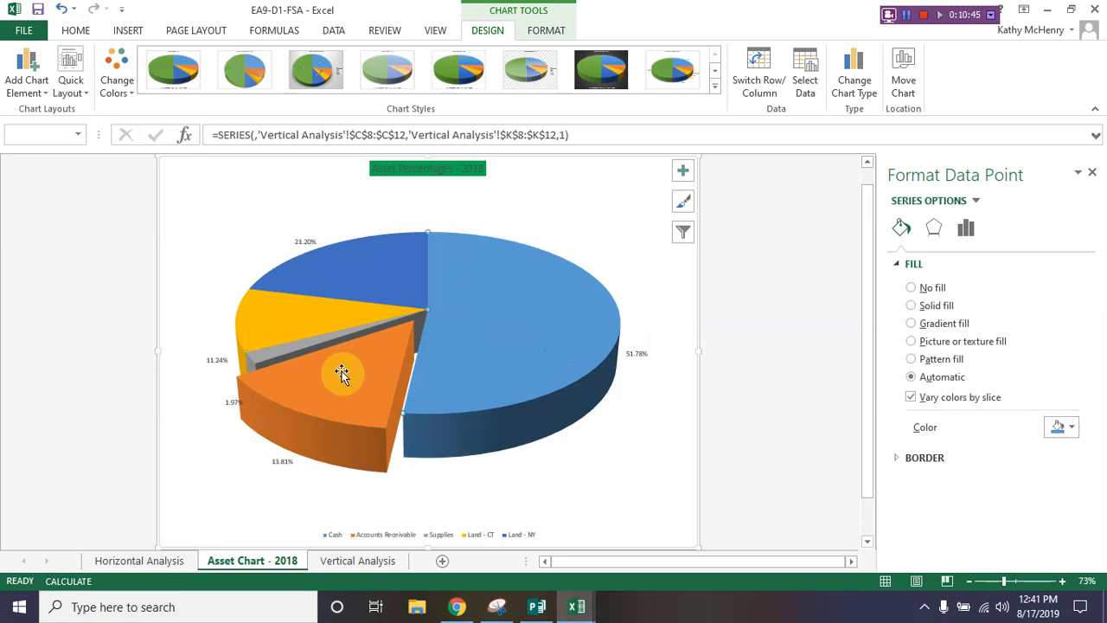
pyautogui.click(380, 371)
# - Explode only the Land - CT slice slightly away from the rest of the pie
pyautogui.click(267, 311)
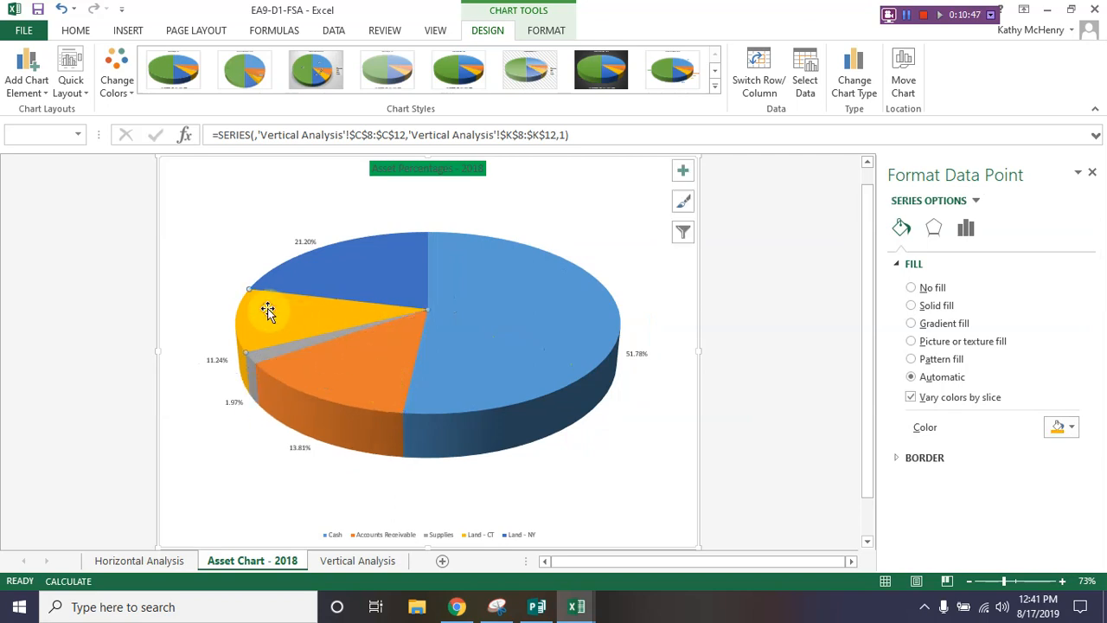
pyautogui.moveTo(279, 317); pyautogui.dragTo(253, 319)
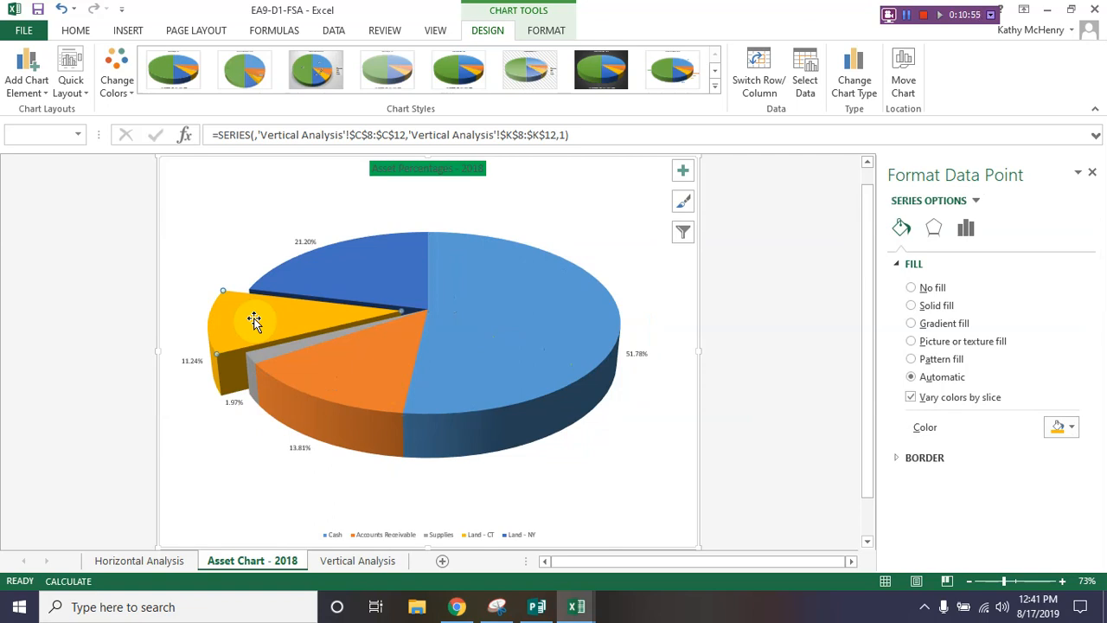
# - Change the Expense Change chart on the Horizontal Analysis sheet to a Line with Markers chart
pyautogui.click(136, 563)
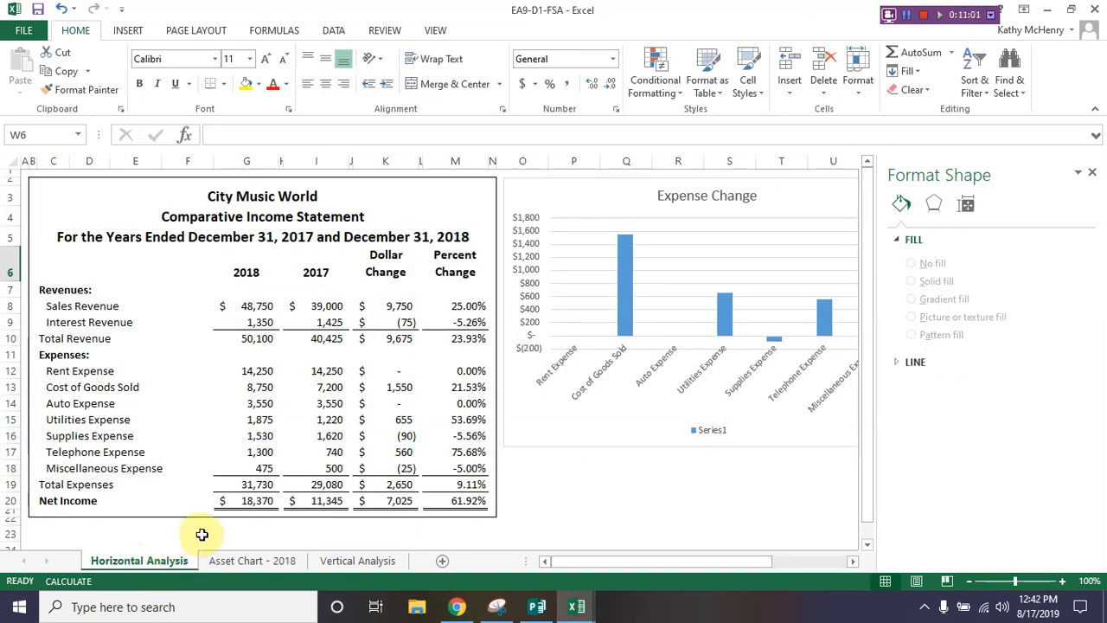
pyautogui.click(546, 190)
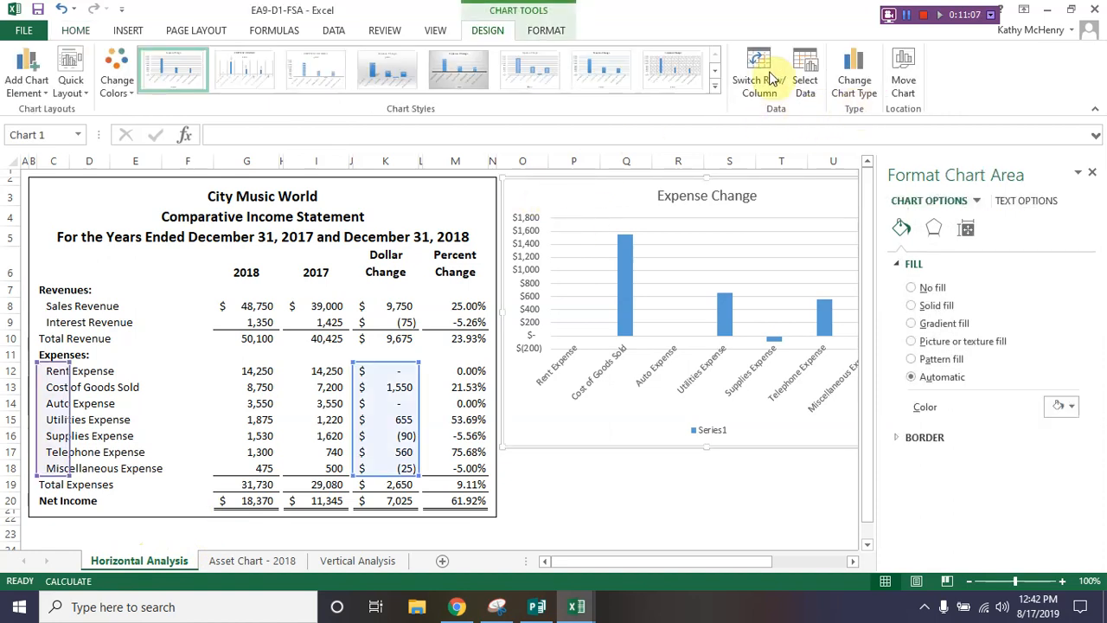
pyautogui.click(852, 76)
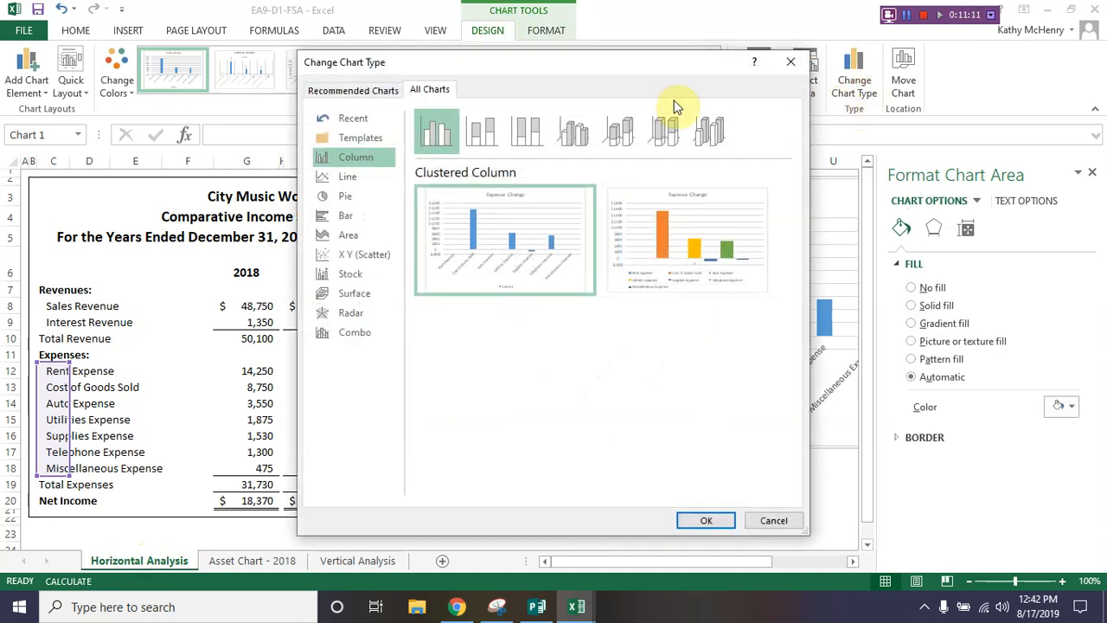
pyautogui.click(347, 179)
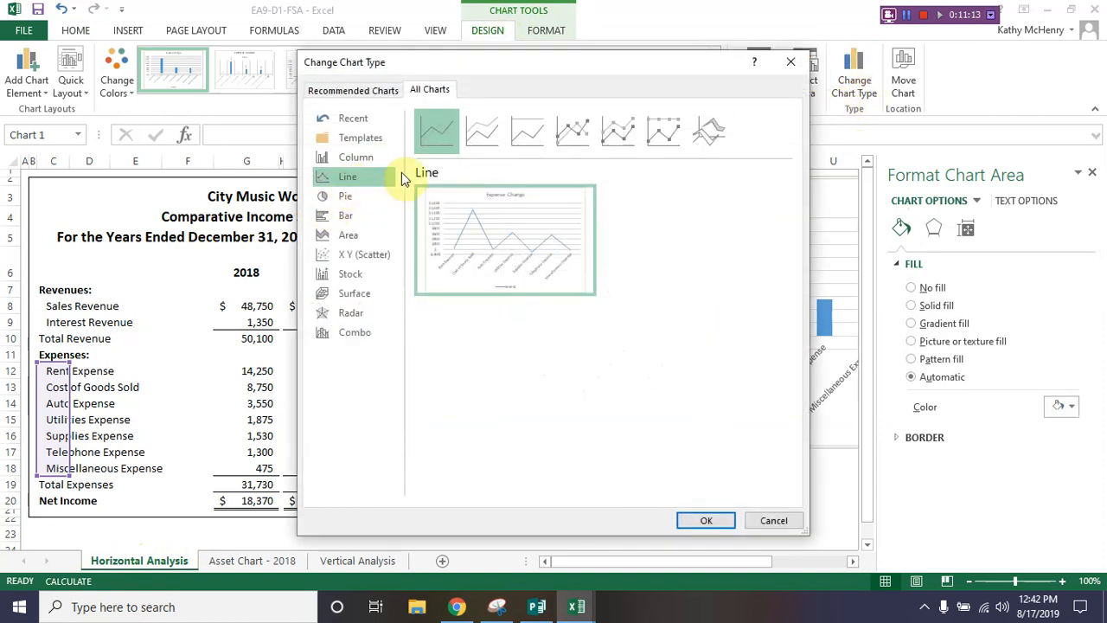
pyautogui.click(578, 140)
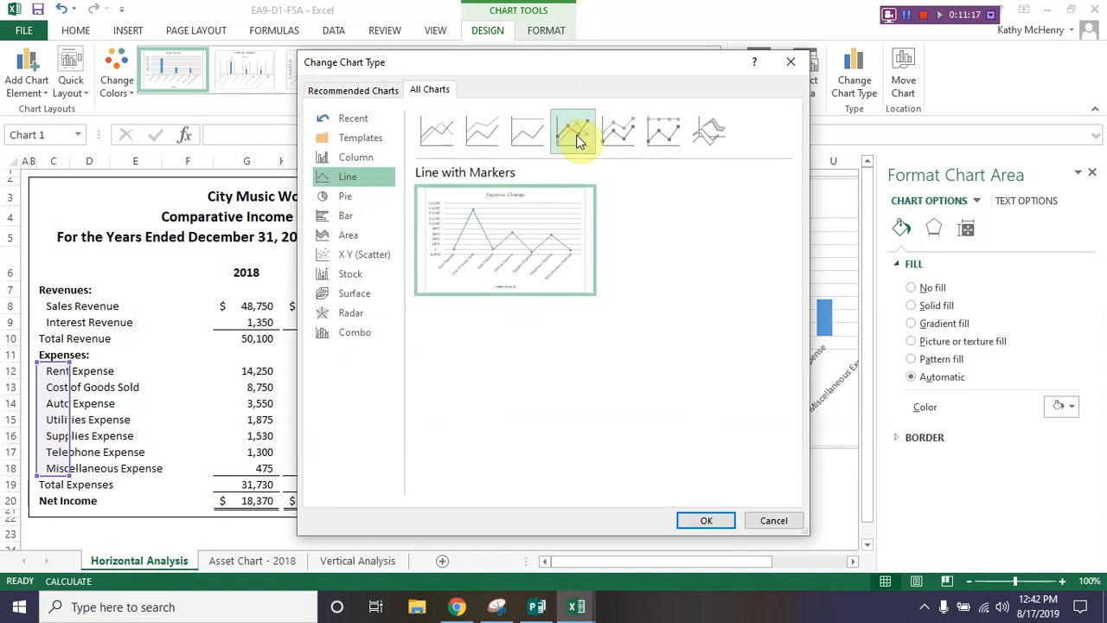
pyautogui.click(705, 519)
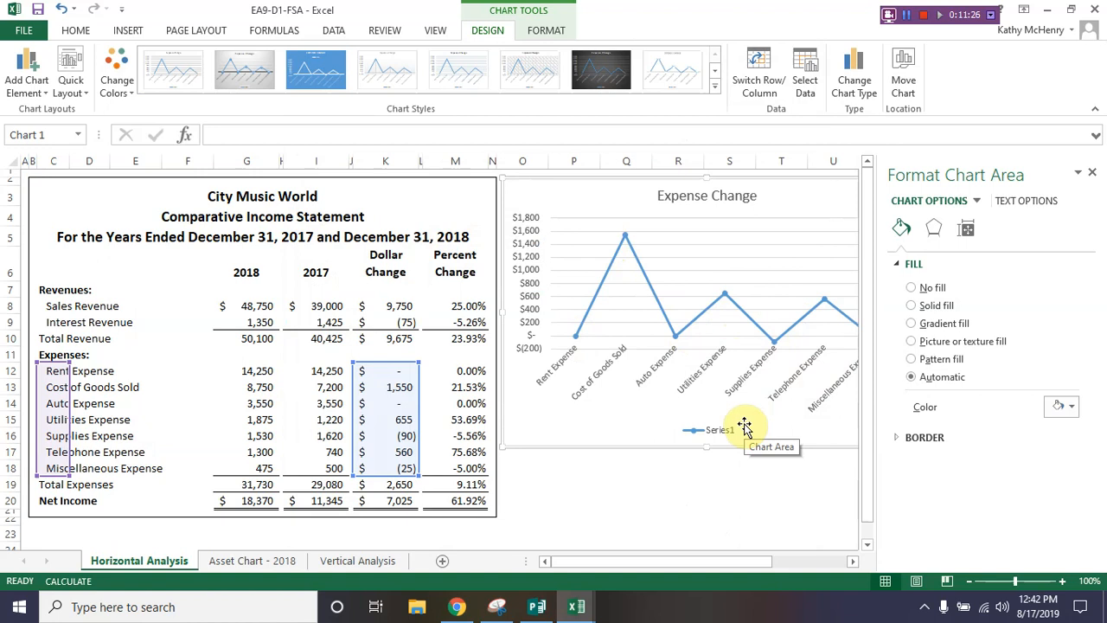
# - Change the Expense Change chart's type to Clustered Bar
pyautogui.click(854, 74)
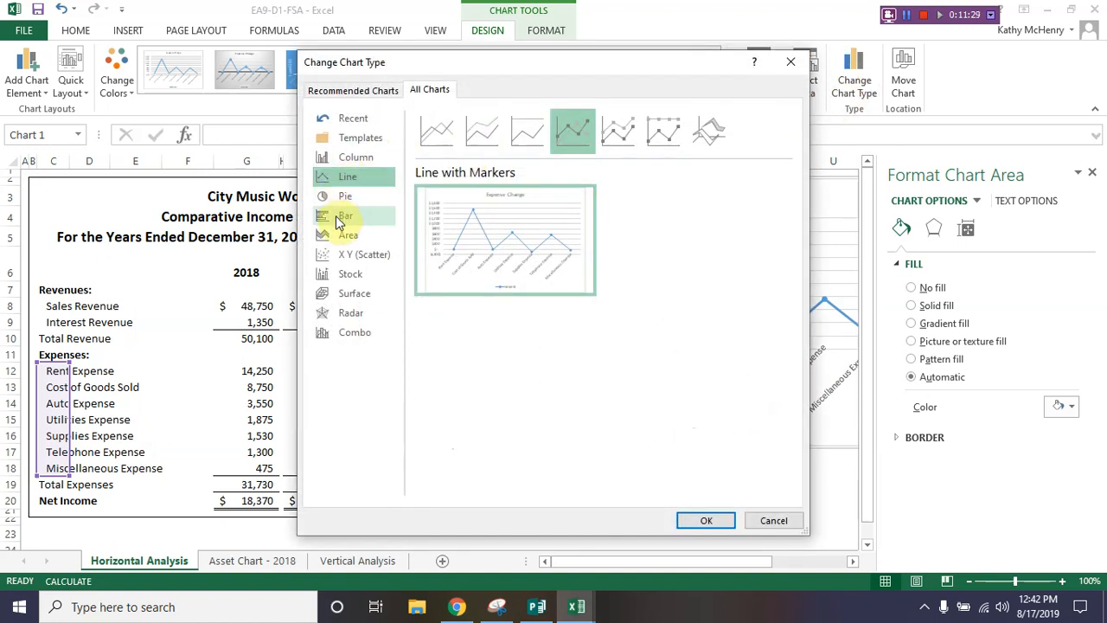
pyautogui.click(335, 215)
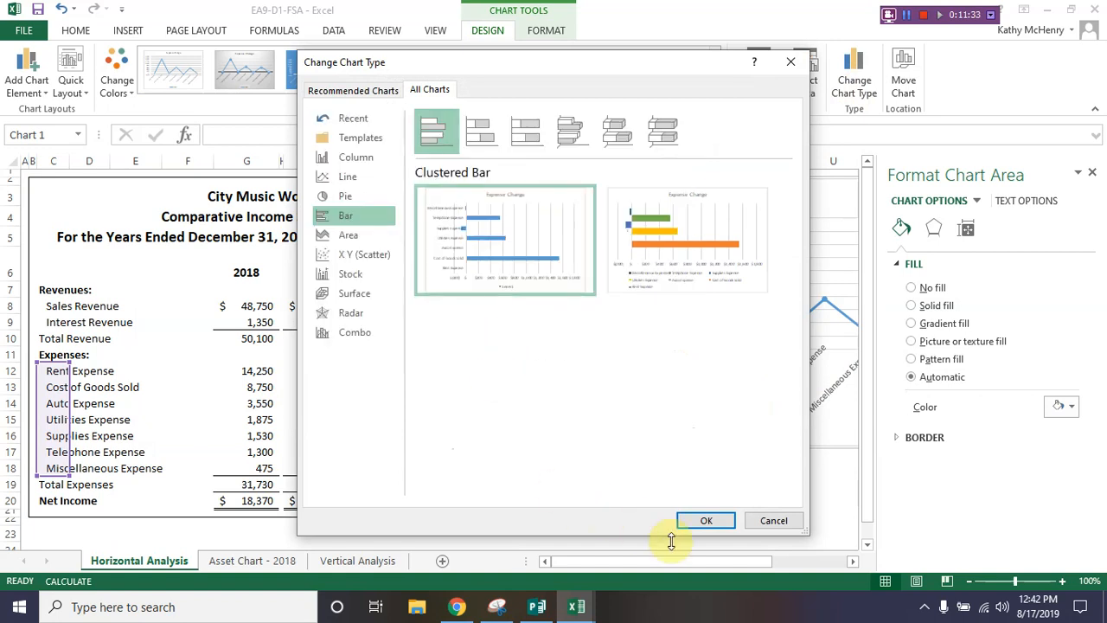
pyautogui.click(702, 522)
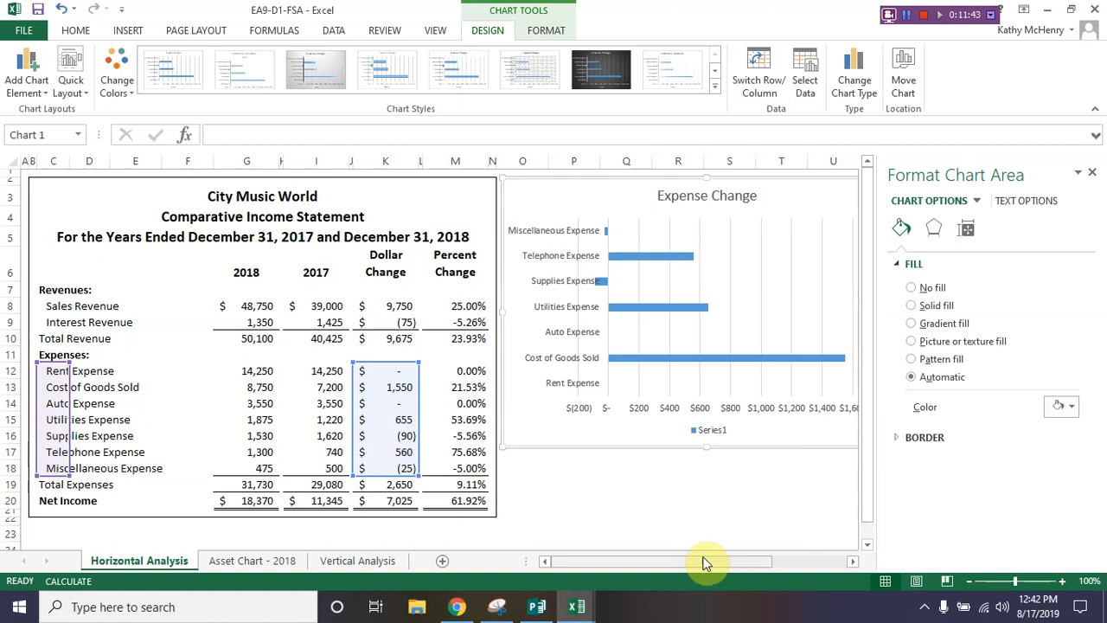
# - Remove the primary major vertical gridlines from the Expense Change bar chart
pyautogui.click(703, 567)
pyautogui.moveTo(725, 559); pyautogui.dragTo(842, 558)
pyautogui.click(741, 190)
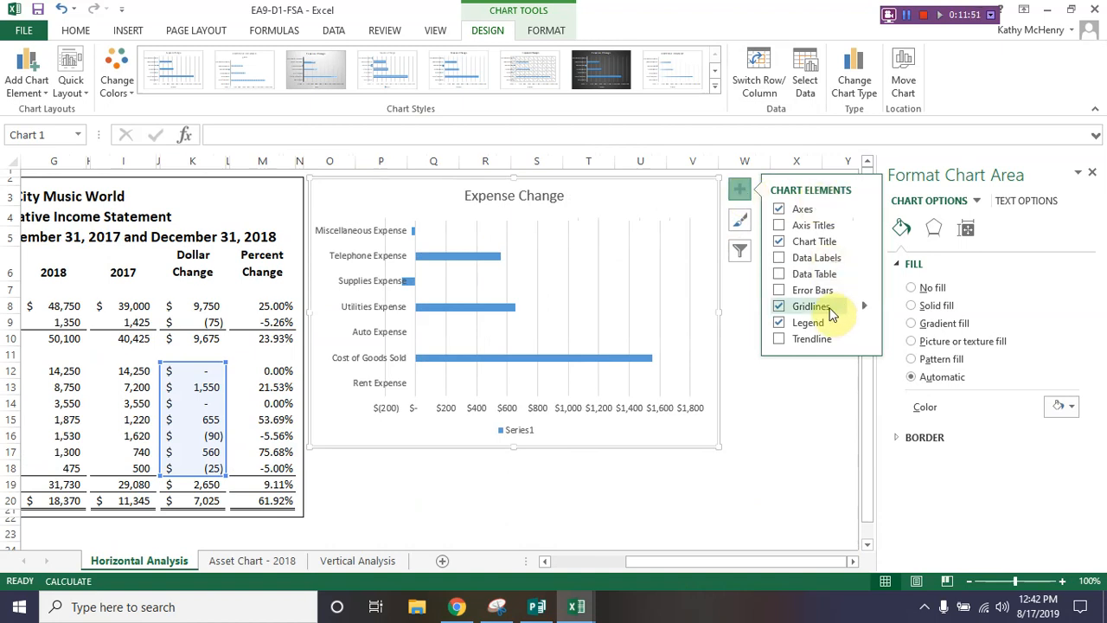
pyautogui.click(865, 308)
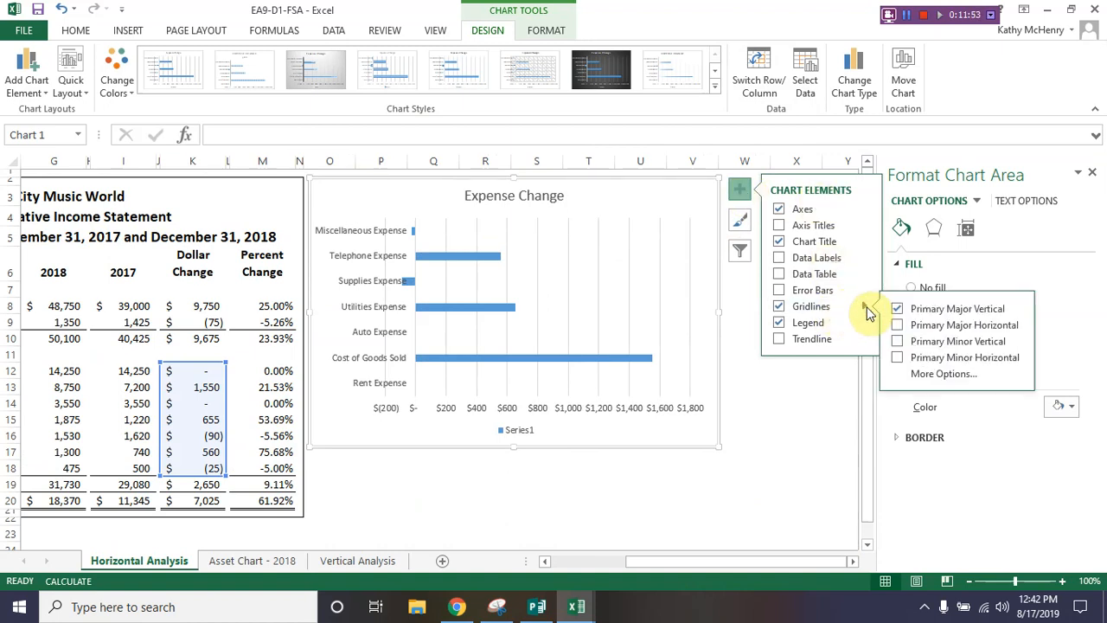
pyautogui.click(916, 330)
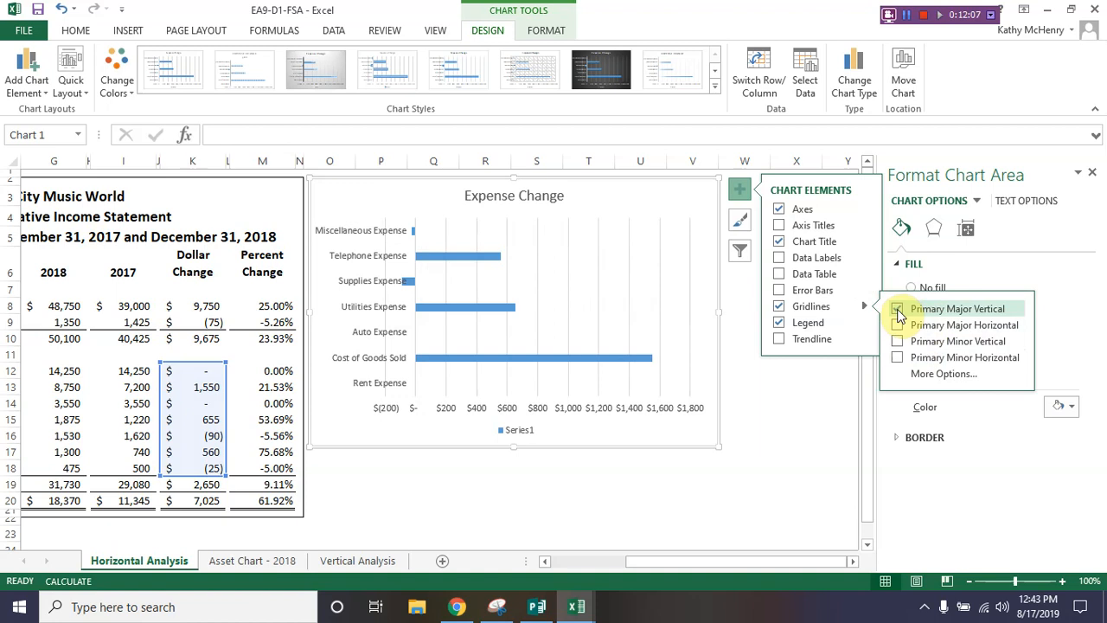
pyautogui.click(897, 309)
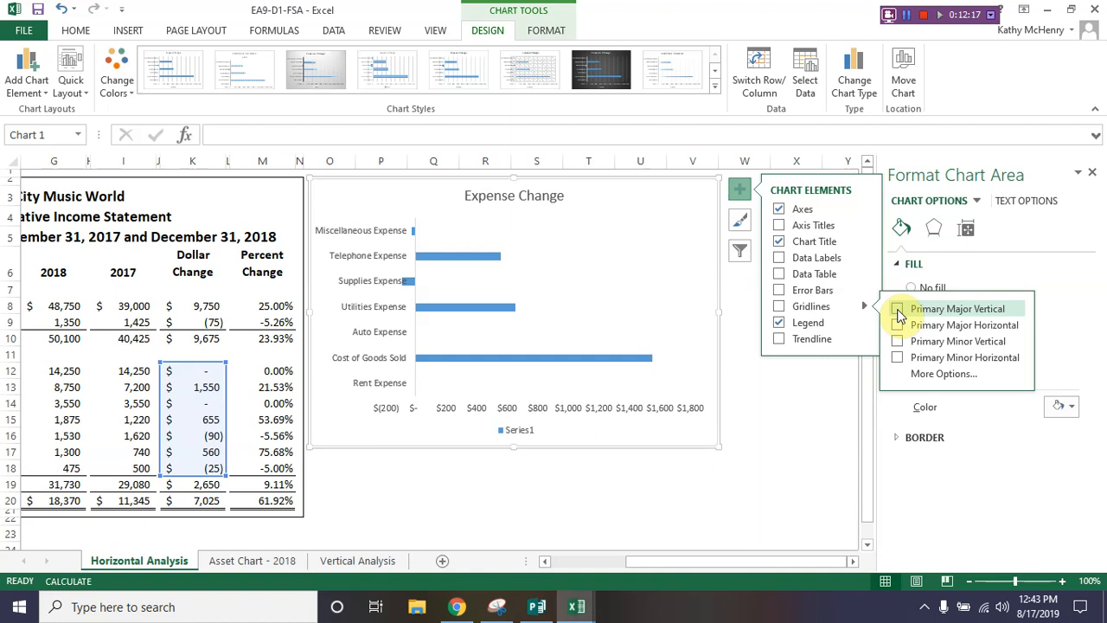
# - Apply the chart style with a blue background and white hatched bars to the Expense Change chart
pyautogui.click(907, 15)
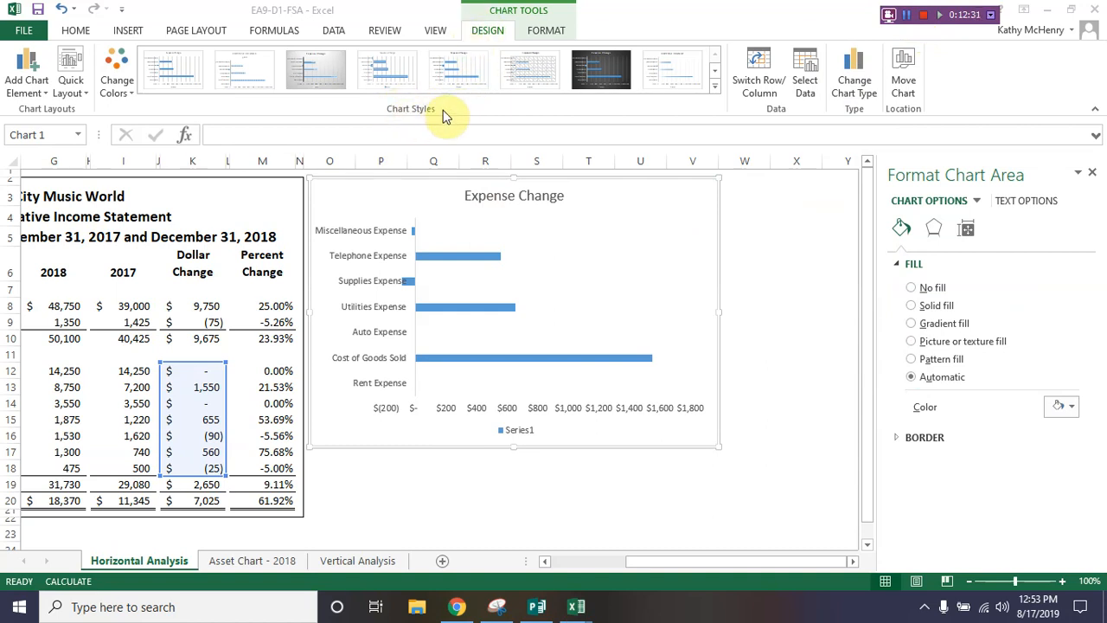
pyautogui.click(716, 92)
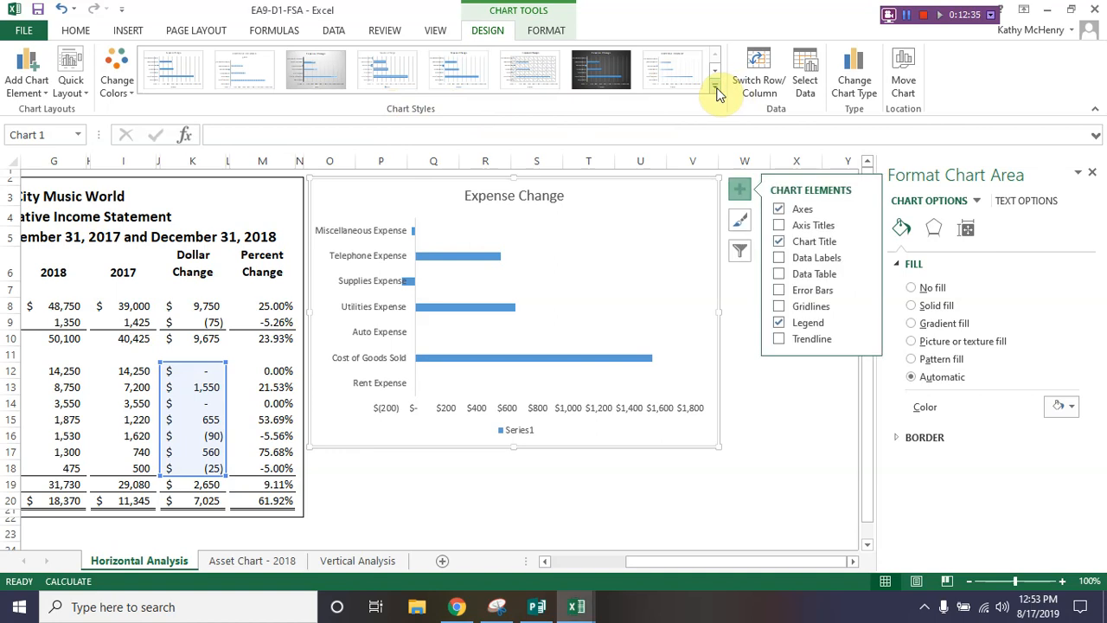
pyautogui.click(715, 92)
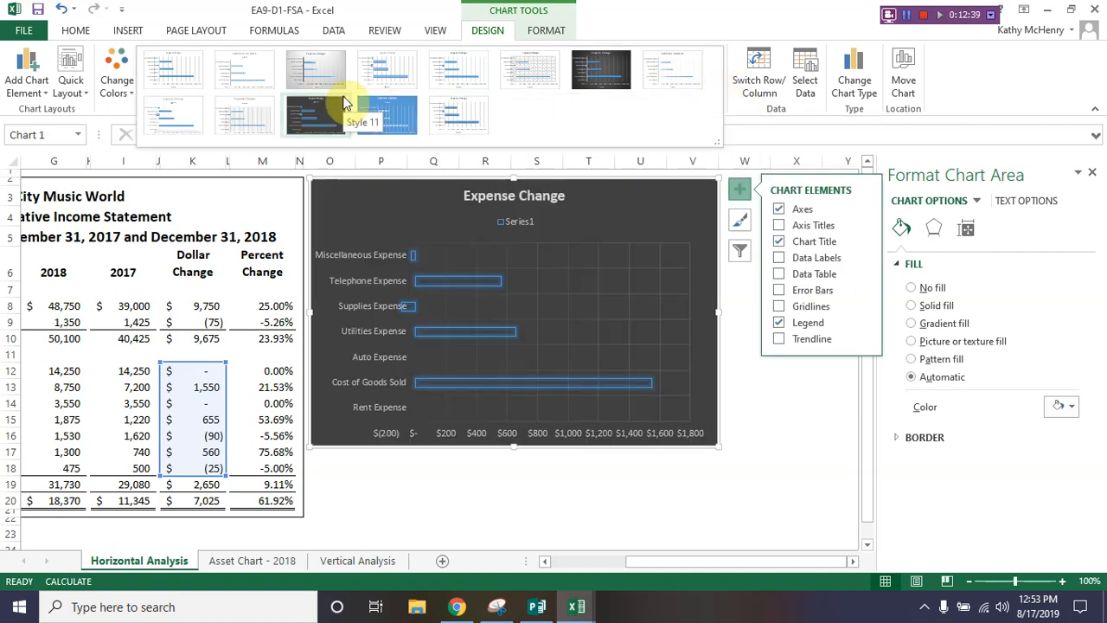
pyautogui.click(386, 118)
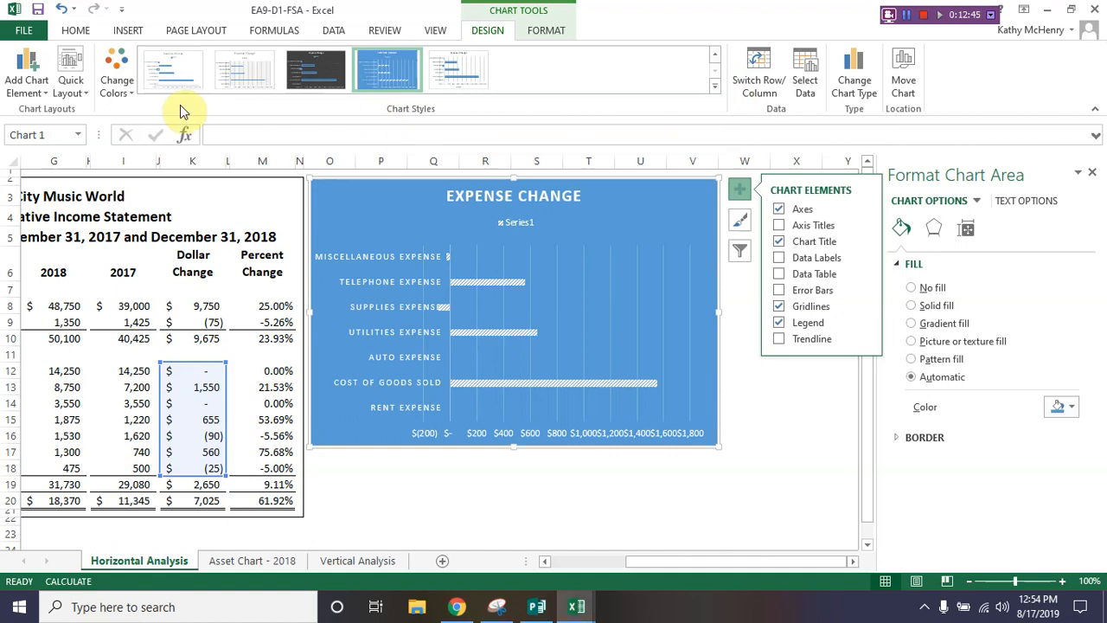
# - Try quick layout Layout 5 on the Expense Change chart, and undo it
pyautogui.click(66, 87)
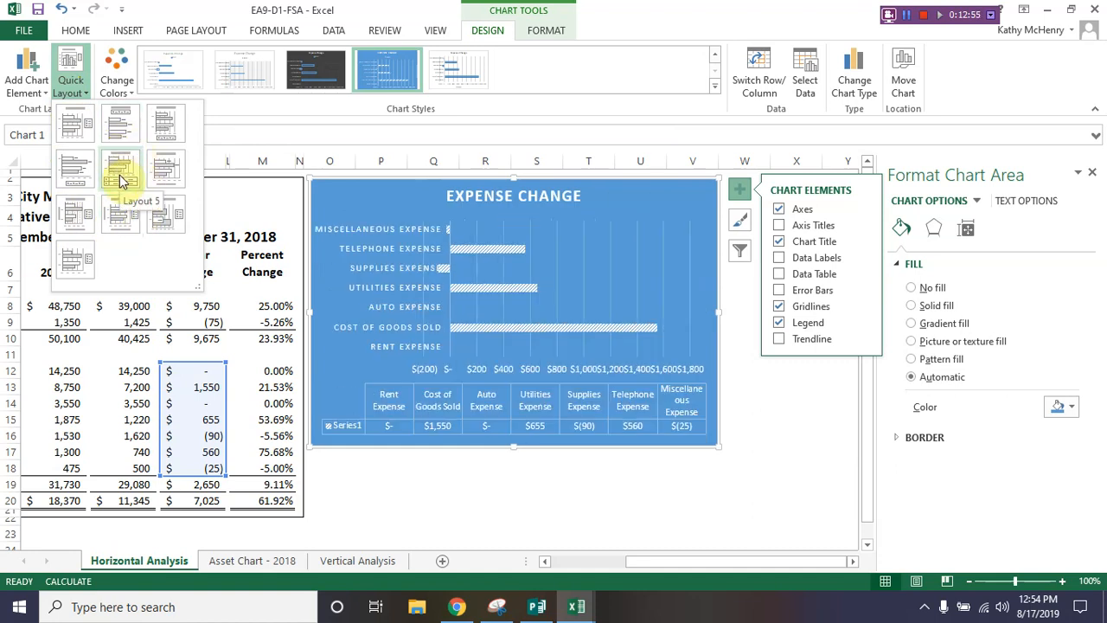
pyautogui.click(119, 177)
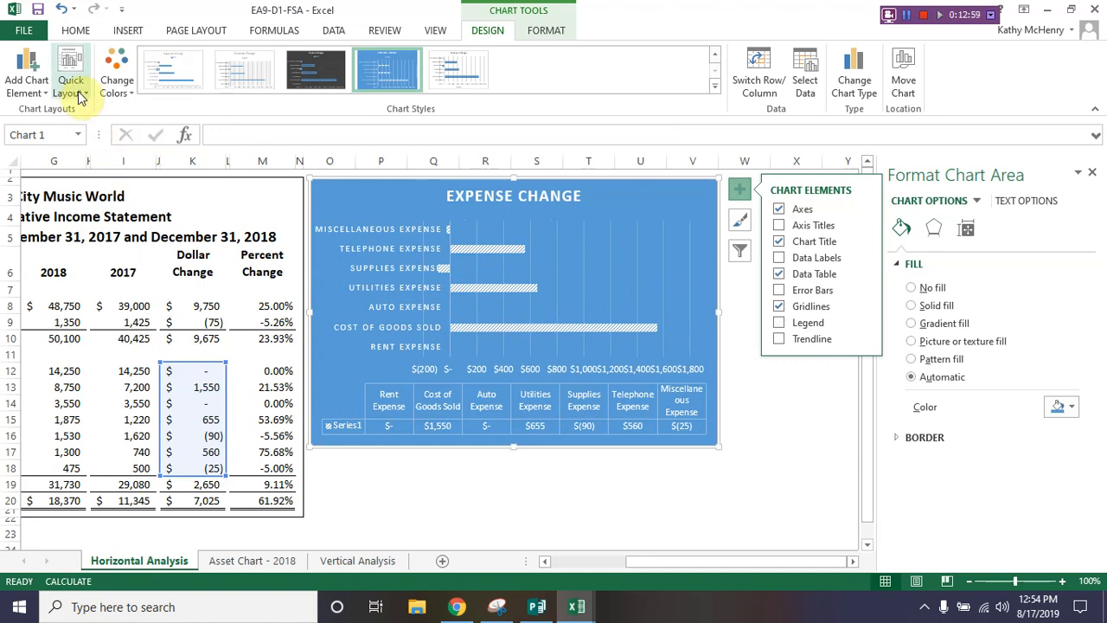
pyautogui.click(63, 12)
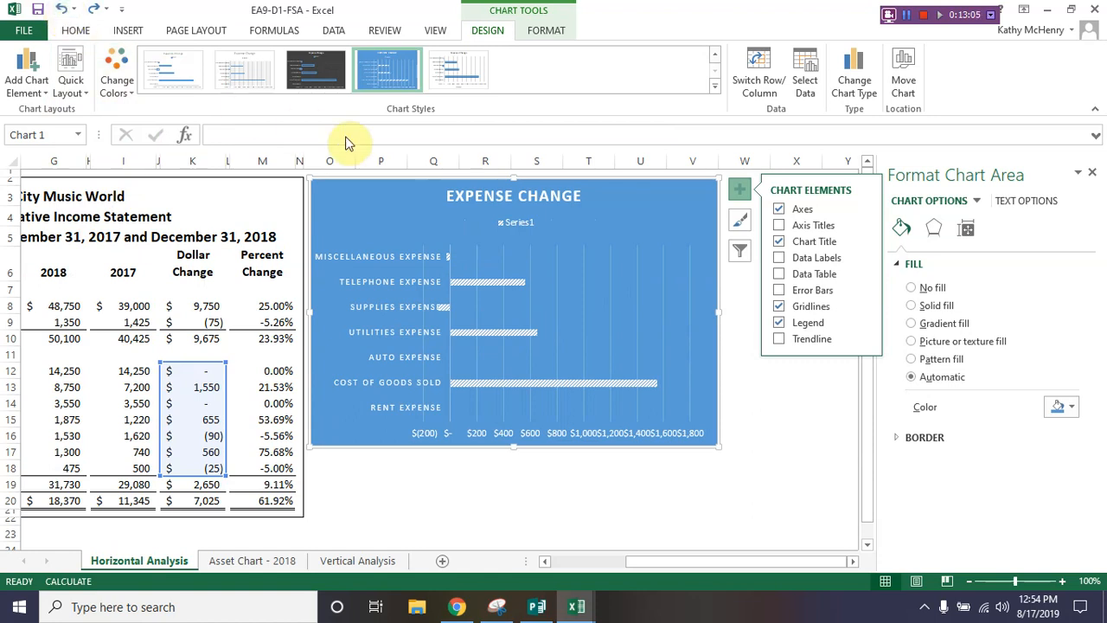
# - Give the Asset Chart - 2018 pie chart the first quick layout, with category names and percentages on the slices, and chart Style 3
pyautogui.click(244, 563)
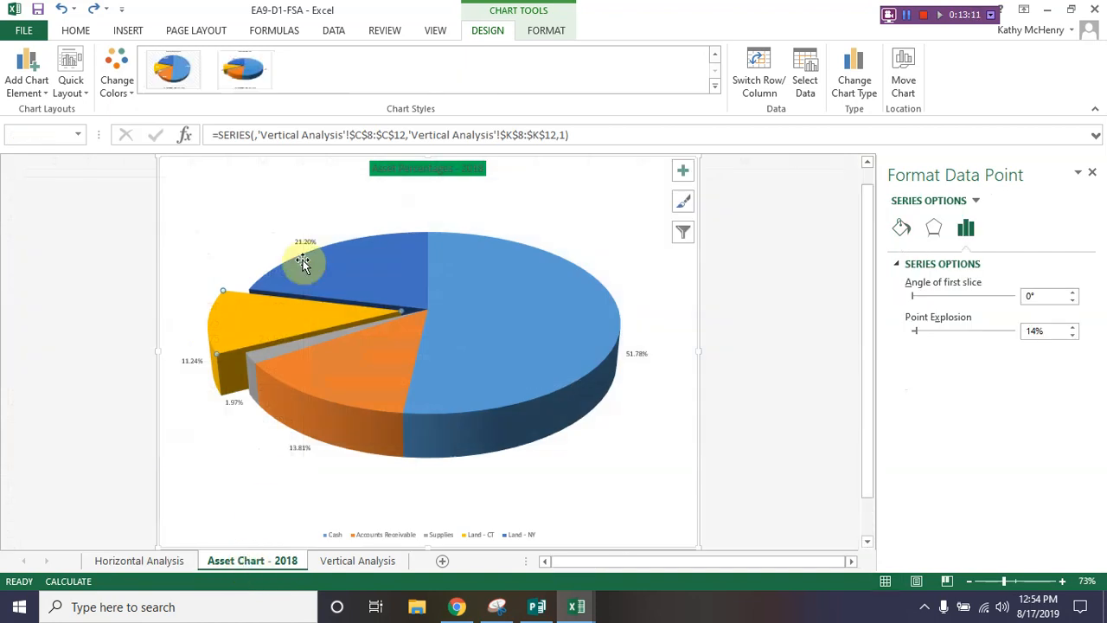
pyautogui.click(70, 73)
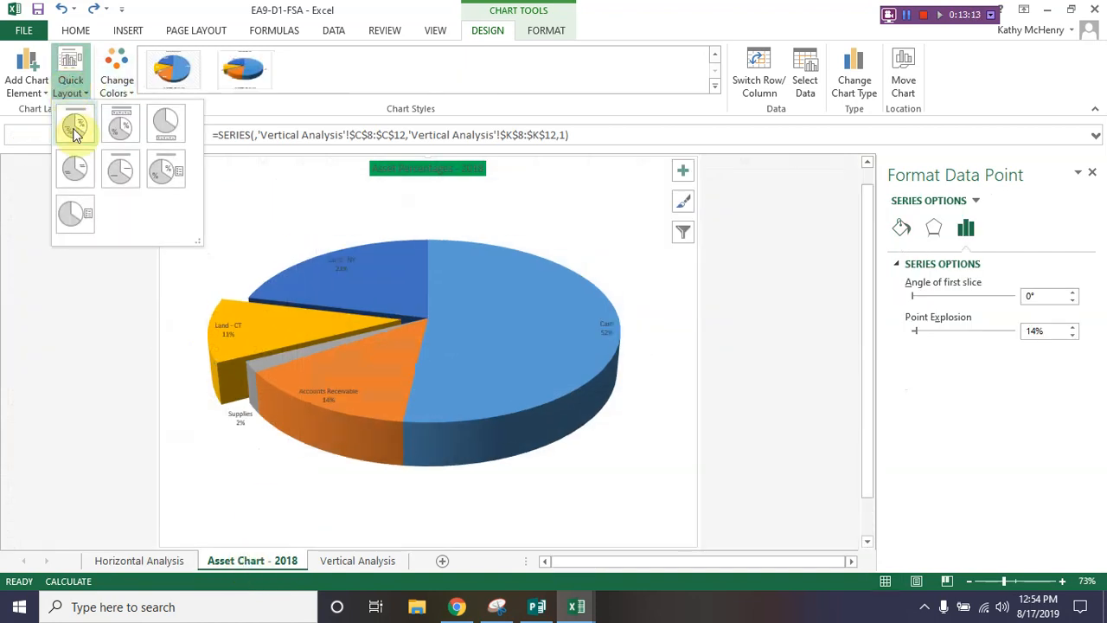
pyautogui.click(74, 128)
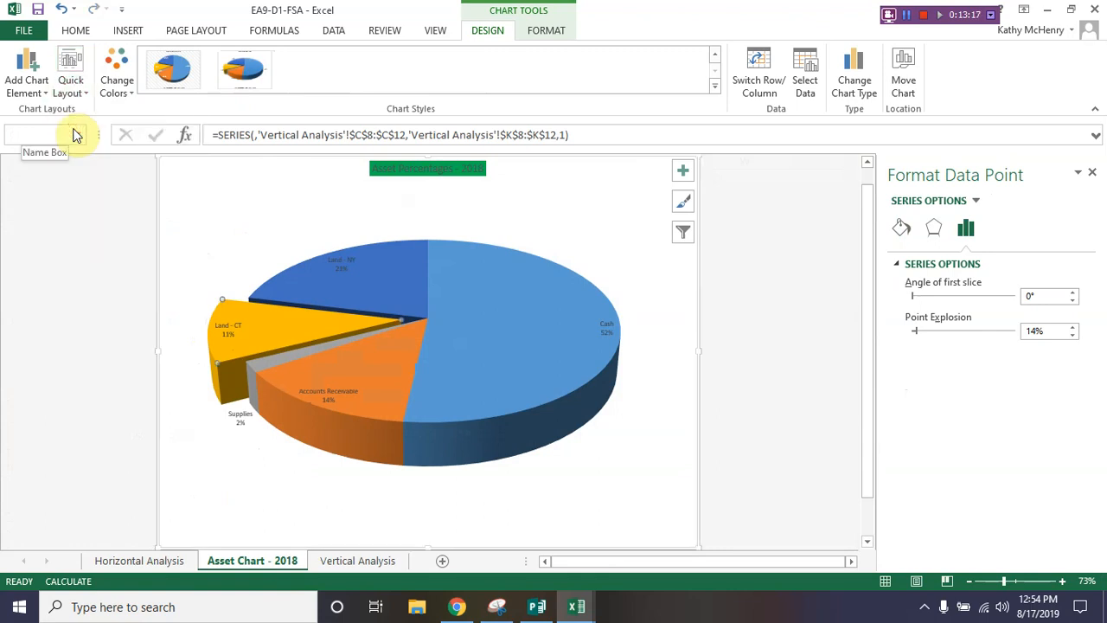
pyautogui.click(714, 86)
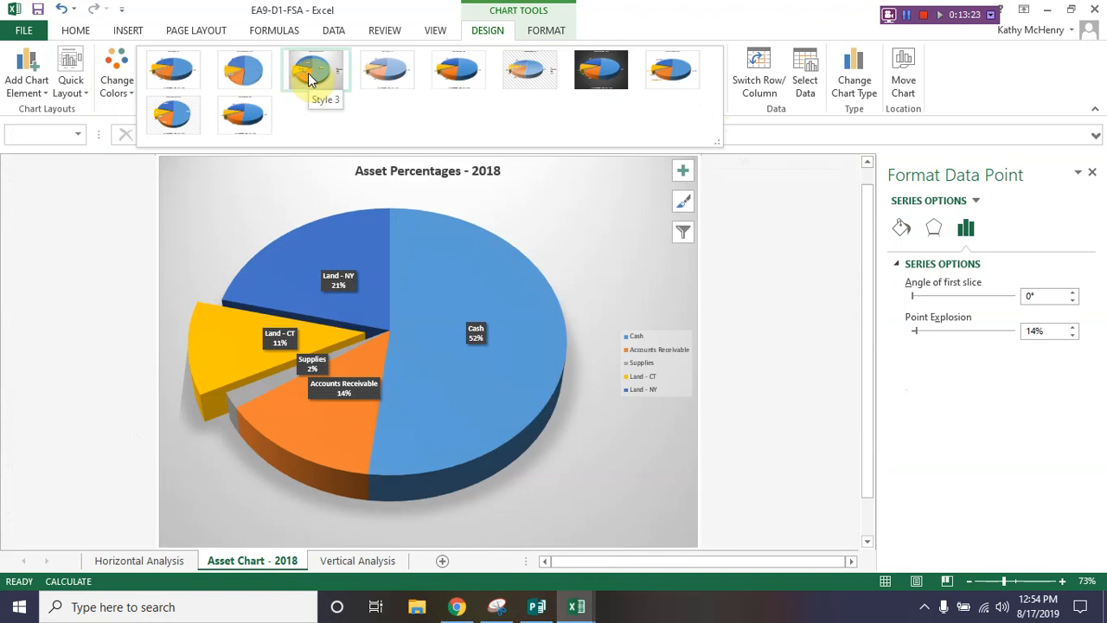
pyautogui.click(309, 76)
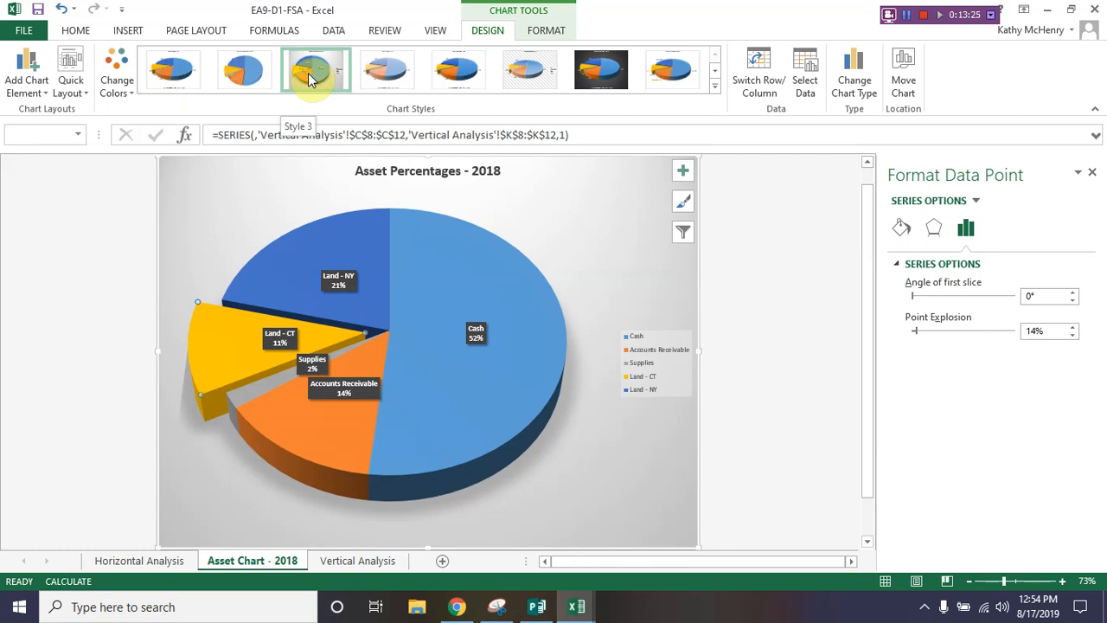
# - Filter the Cash category out of the Asset Percentages pie chart, and include it again
pyautogui.click(683, 233)
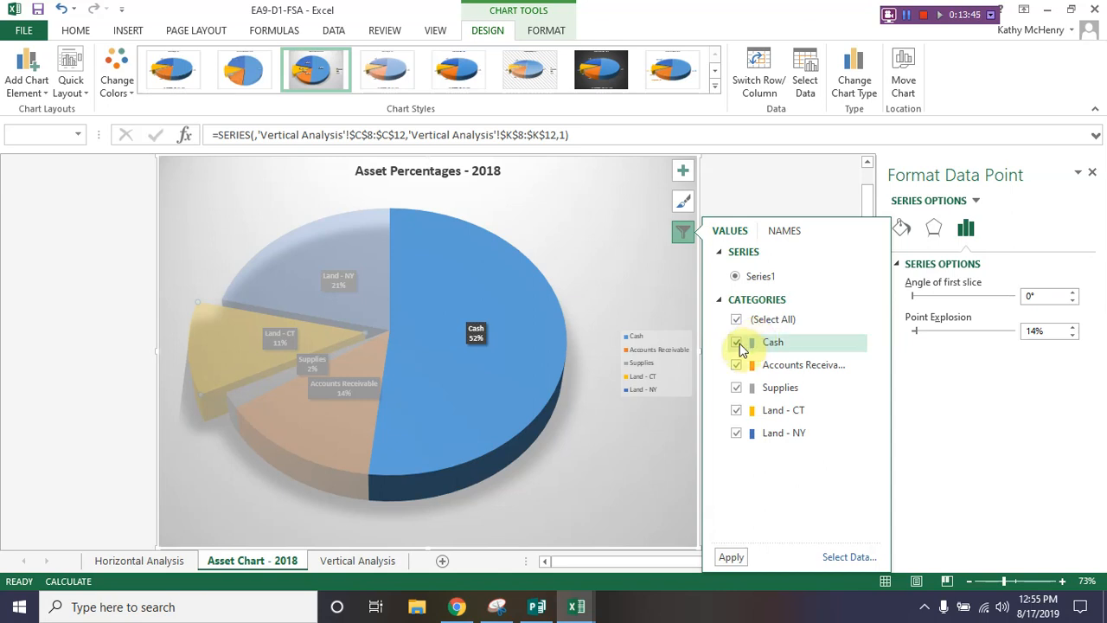
pyautogui.click(737, 344)
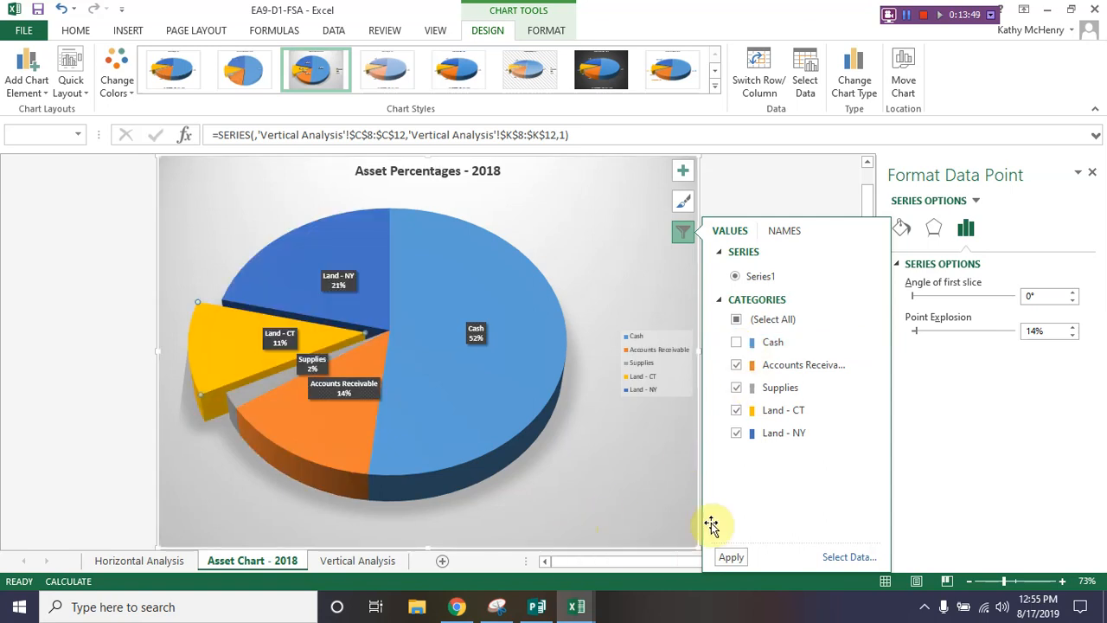
pyautogui.click(731, 557)
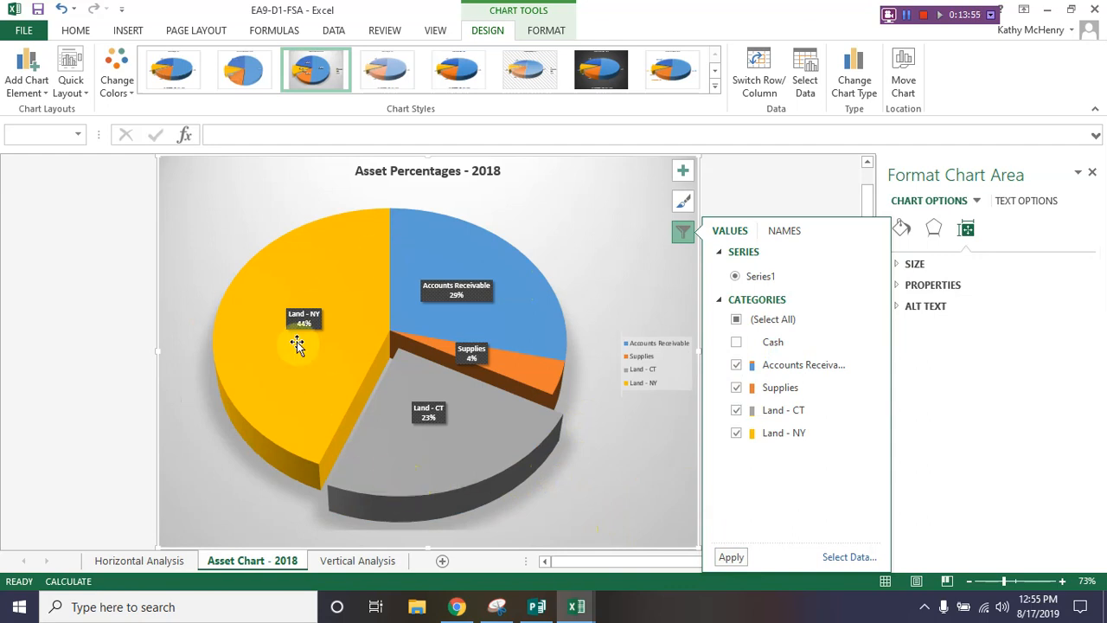
pyautogui.click(736, 342)
pyautogui.click(733, 557)
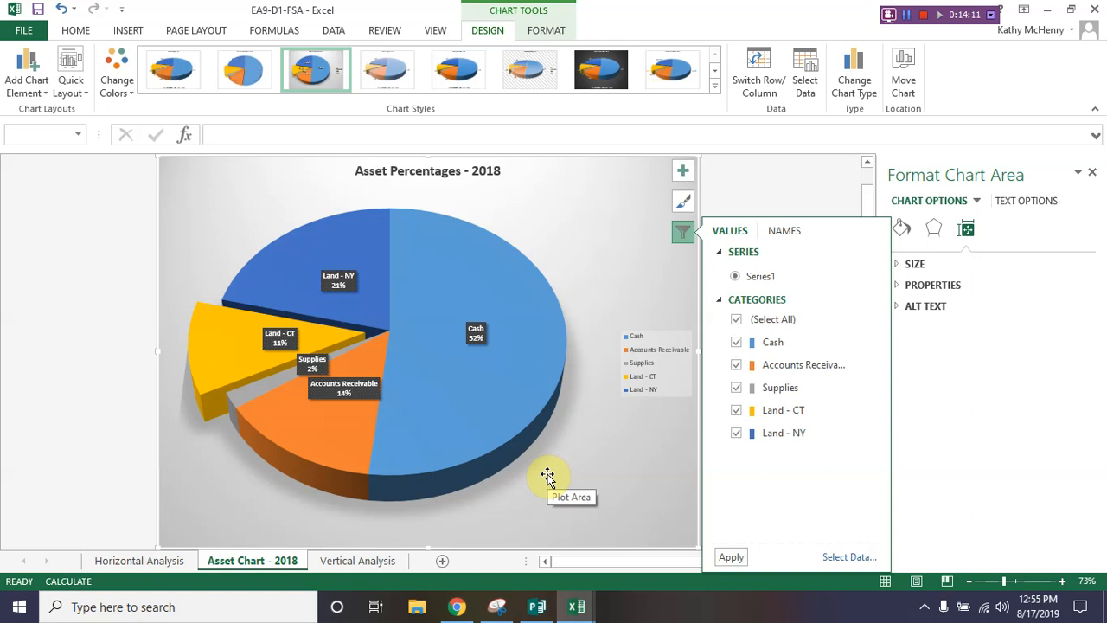
# - On the Vertical Analysis sheet, insert line sparklines in N8:N12 from the asset percentages in K8:L12
pyautogui.click(345, 563)
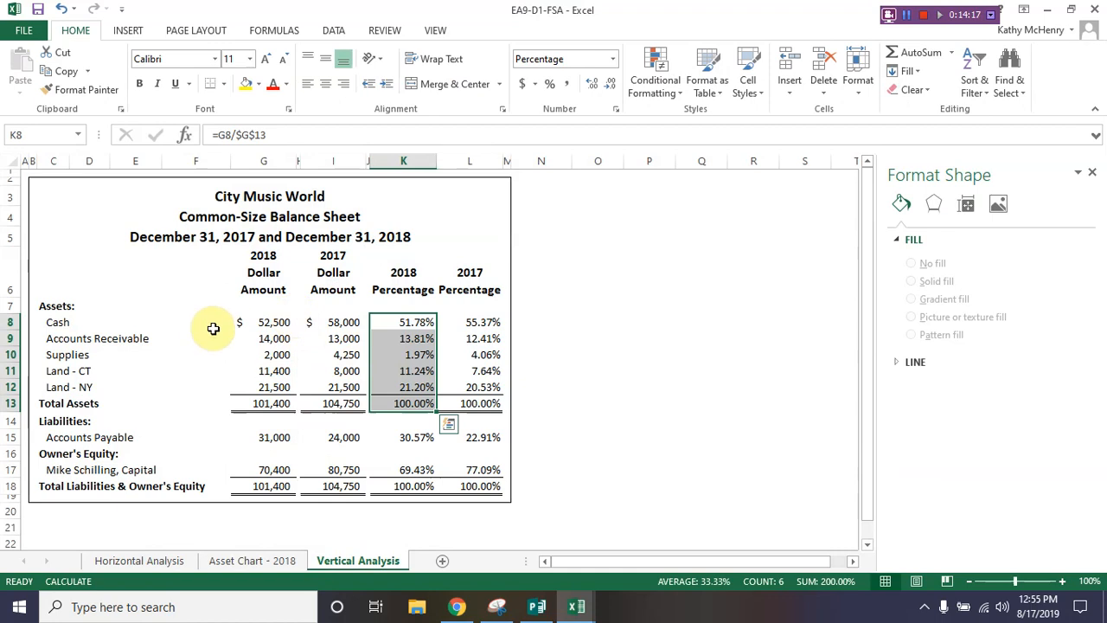
pyautogui.click(537, 303)
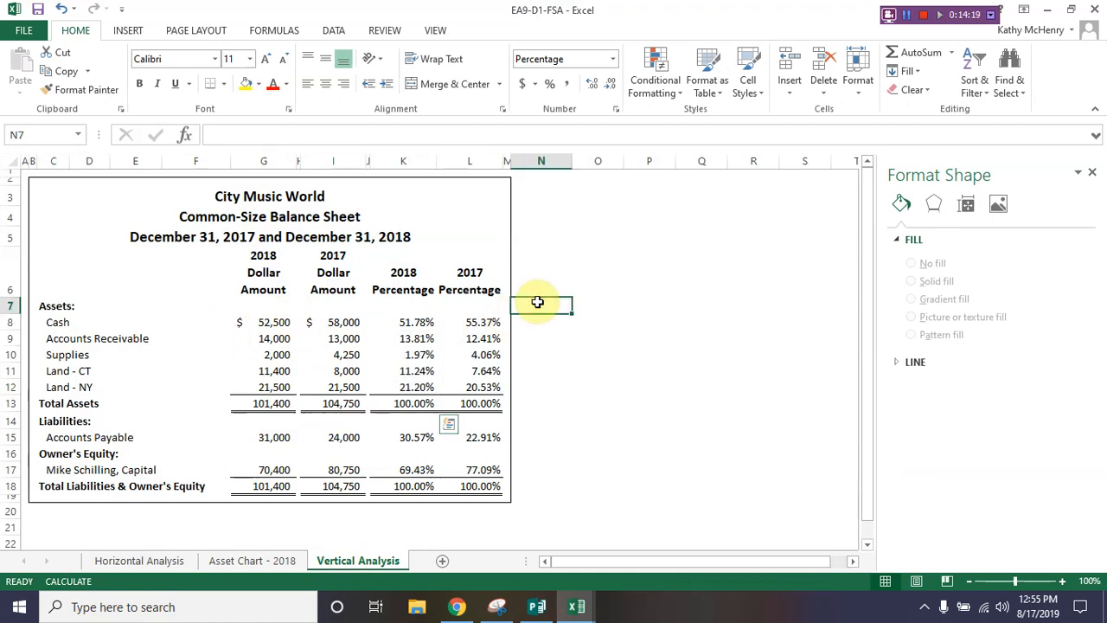
pyautogui.click(546, 319)
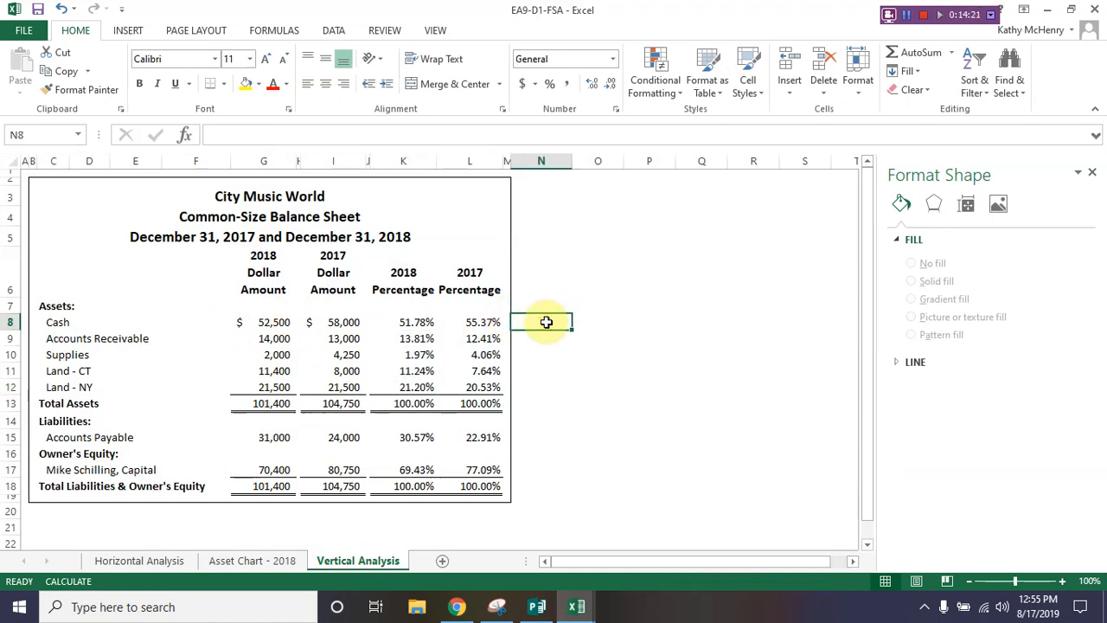
pyautogui.moveTo(545, 322); pyautogui.dragTo(549, 388)
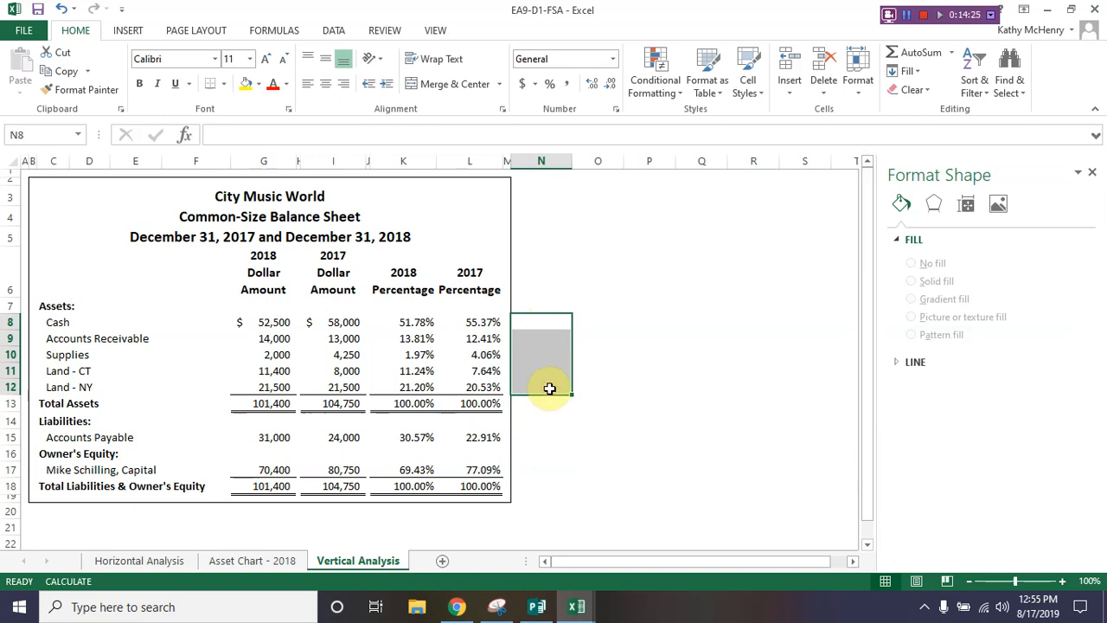
pyautogui.click(127, 31)
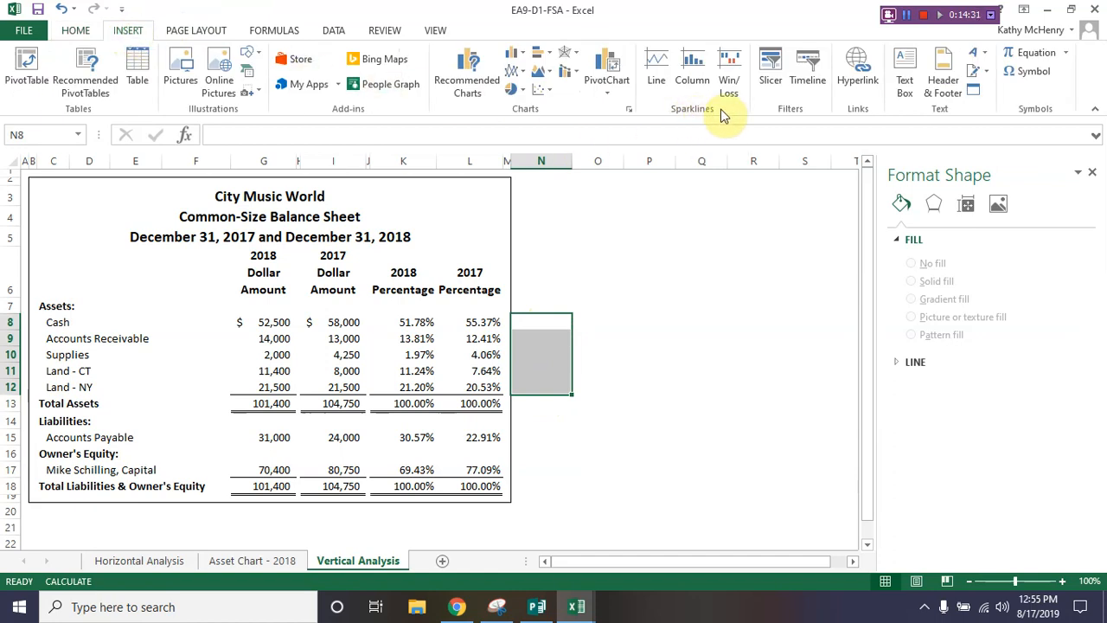
pyautogui.click(655, 82)
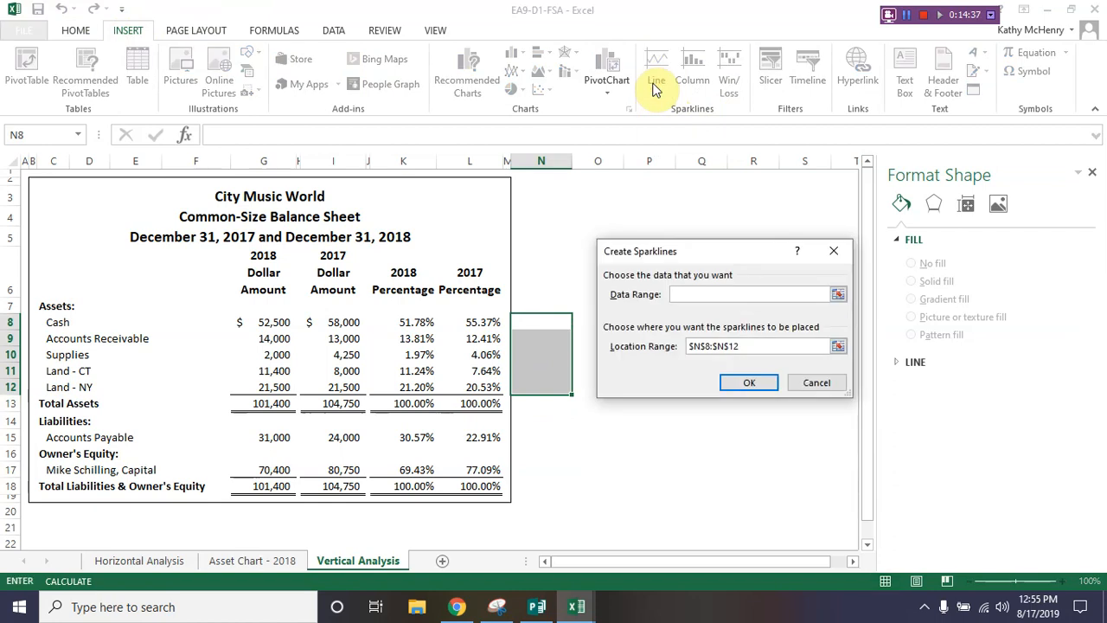
pyautogui.moveTo(403, 321); pyautogui.dragTo(471, 386)
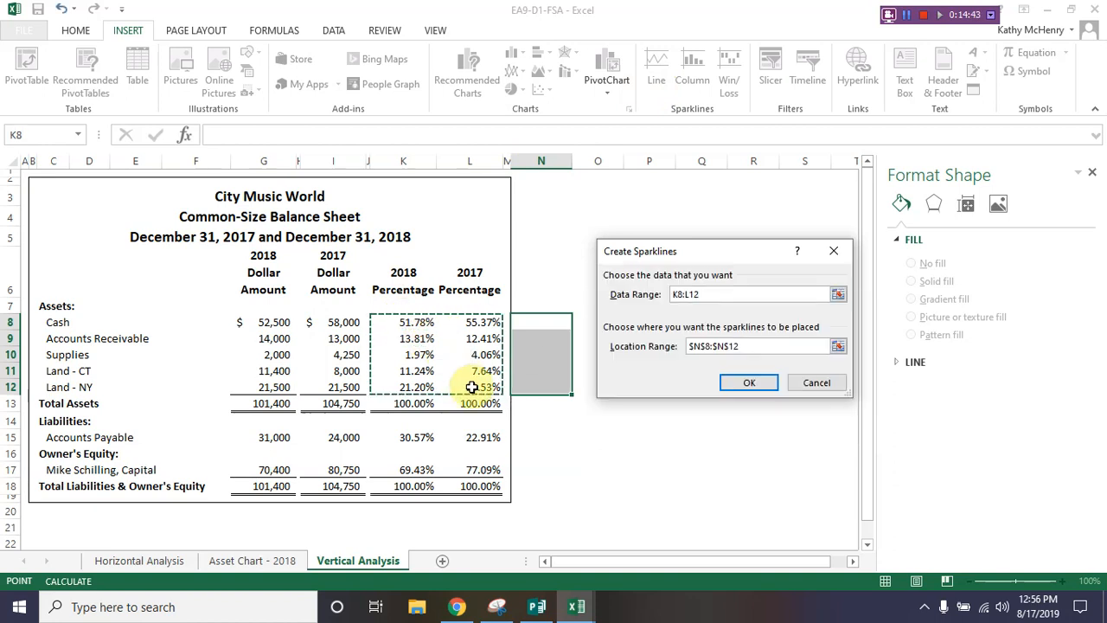
pyautogui.click(748, 386)
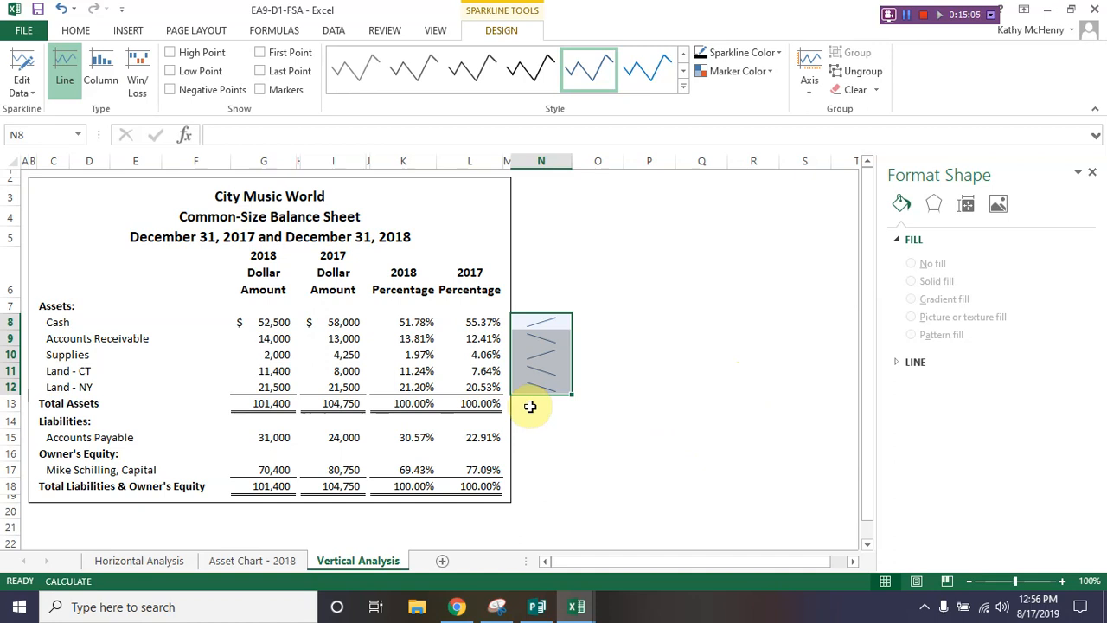
# - Insert a line sparkline in N15 for the Accounts Payable percentages in K15:L15
pyautogui.click(534, 466)
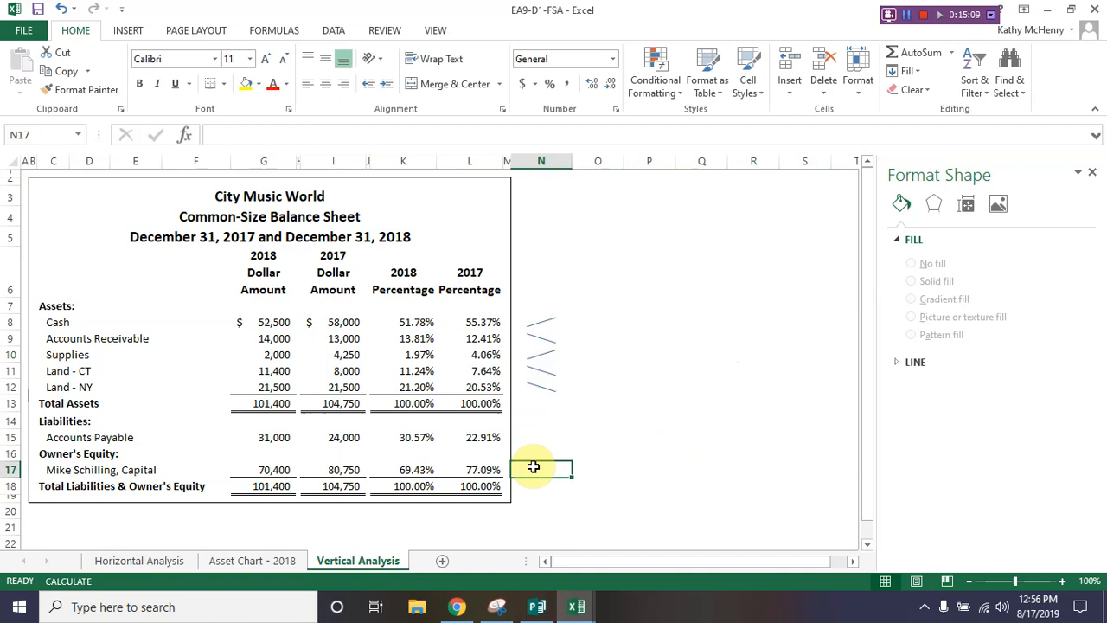
pyautogui.click(536, 437)
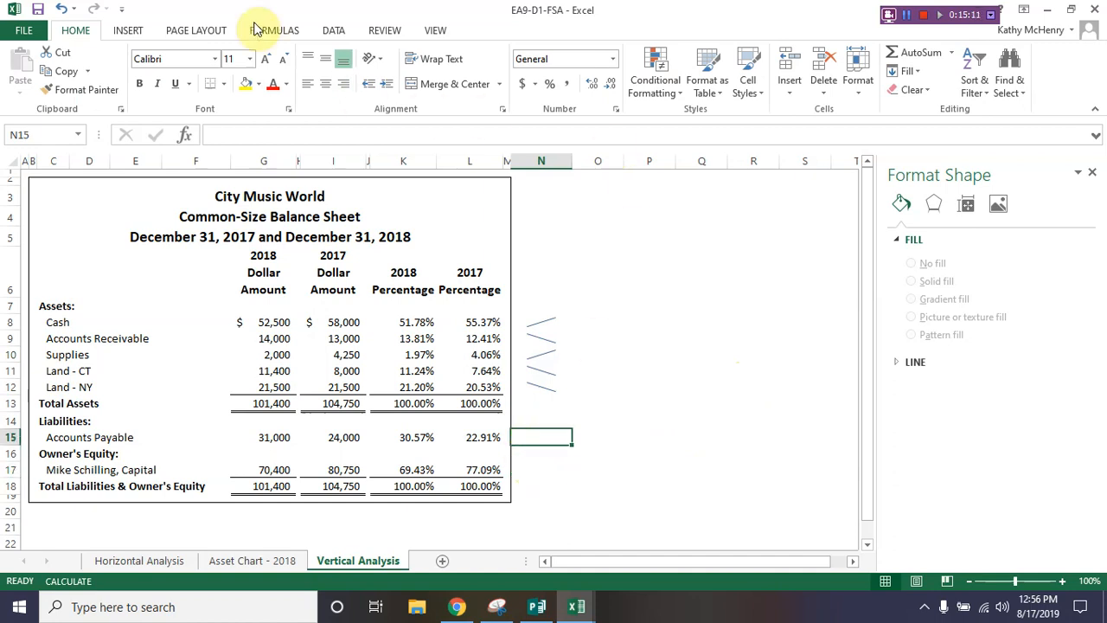
pyautogui.click(127, 30)
pyautogui.click(663, 87)
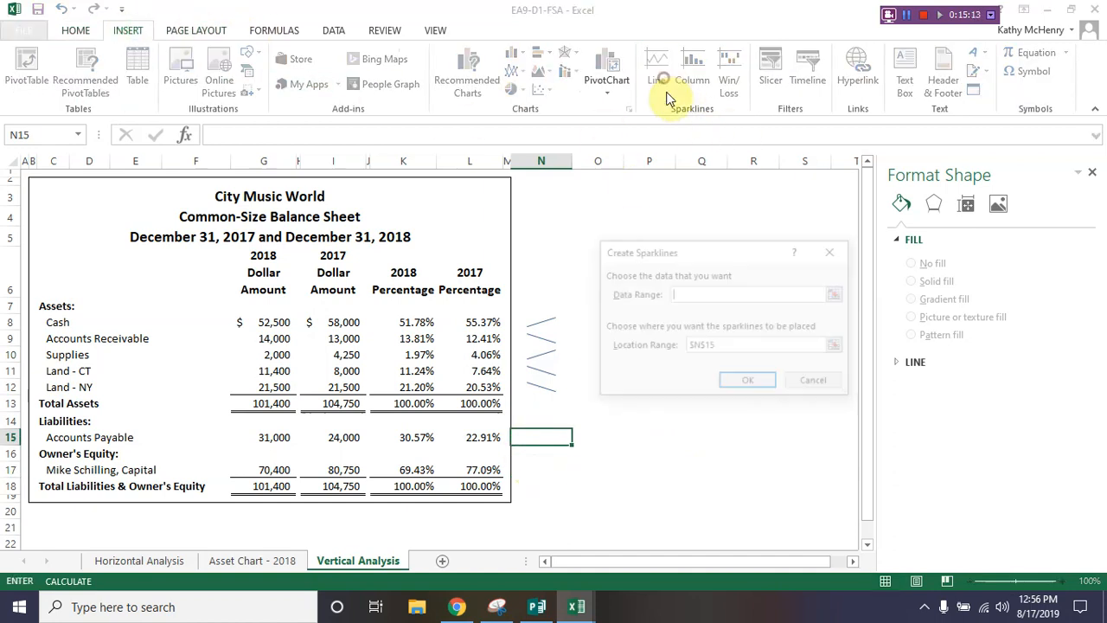
pyautogui.moveTo(415, 437); pyautogui.dragTo(469, 438)
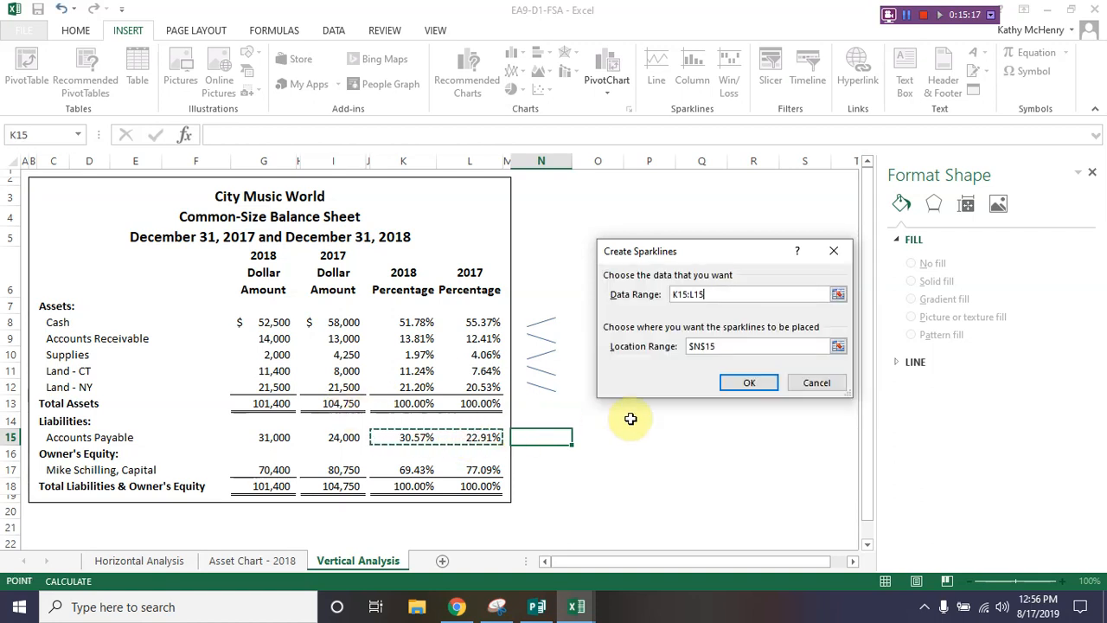
pyautogui.click(754, 383)
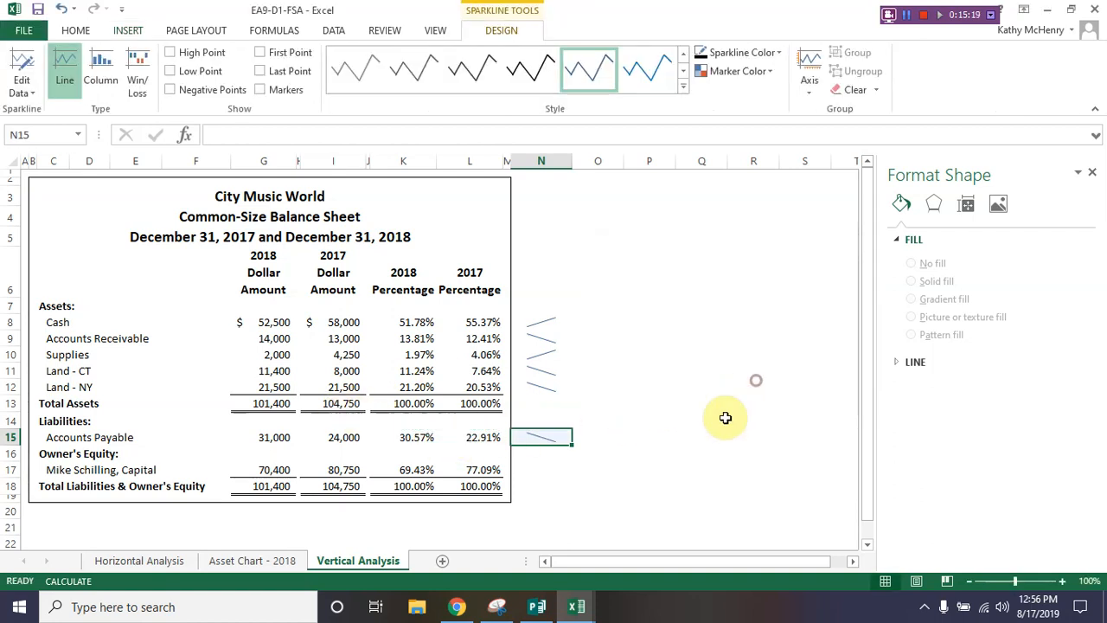
# - Insert a line sparkline in N17 for the owner's capital percentages in K17:L17
pyautogui.click(535, 470)
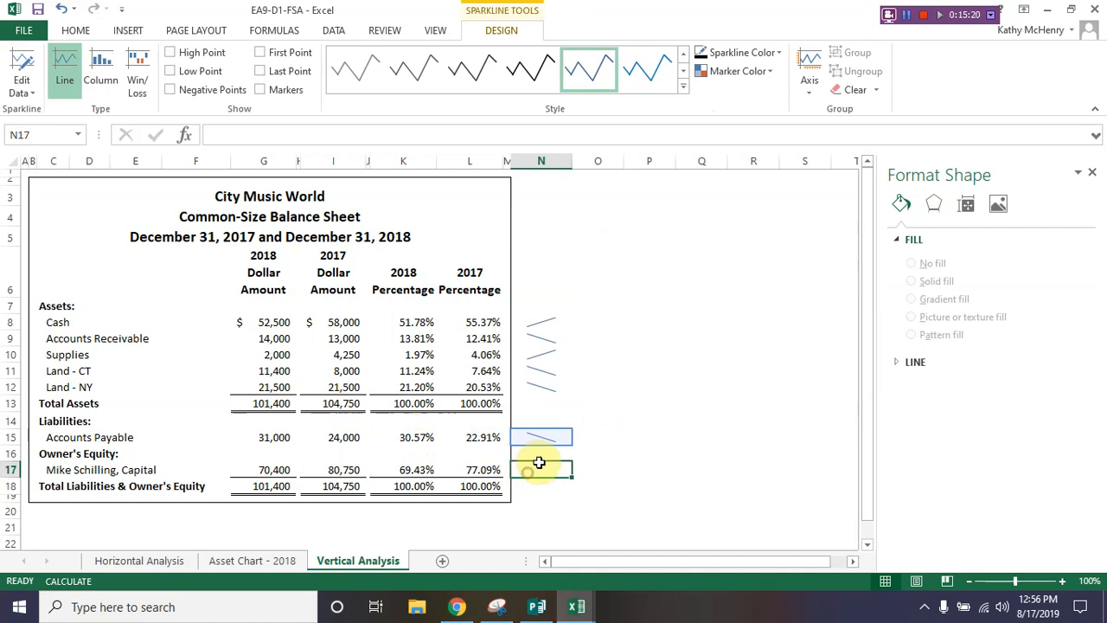
pyautogui.click(127, 35)
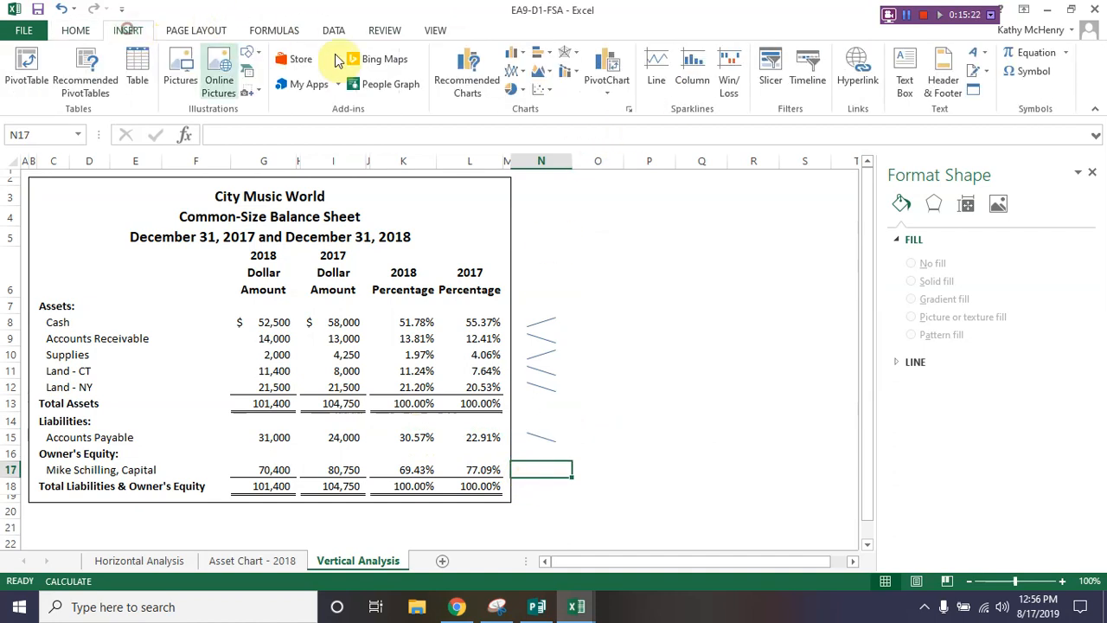
pyautogui.click(658, 80)
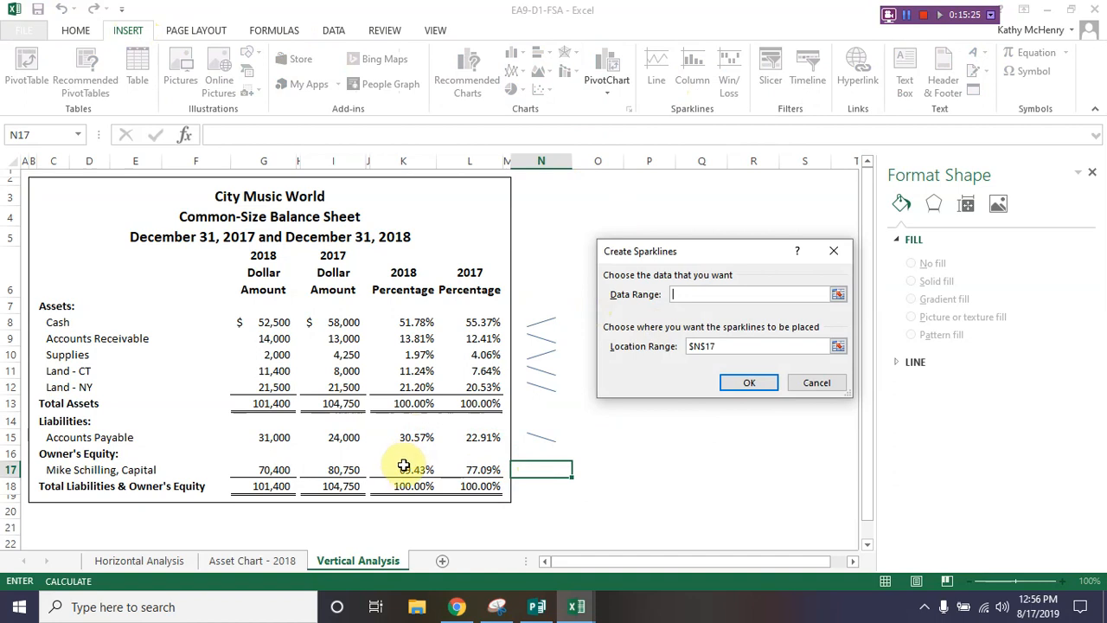
pyautogui.moveTo(404, 466); pyautogui.dragTo(487, 468)
pyautogui.click(748, 382)
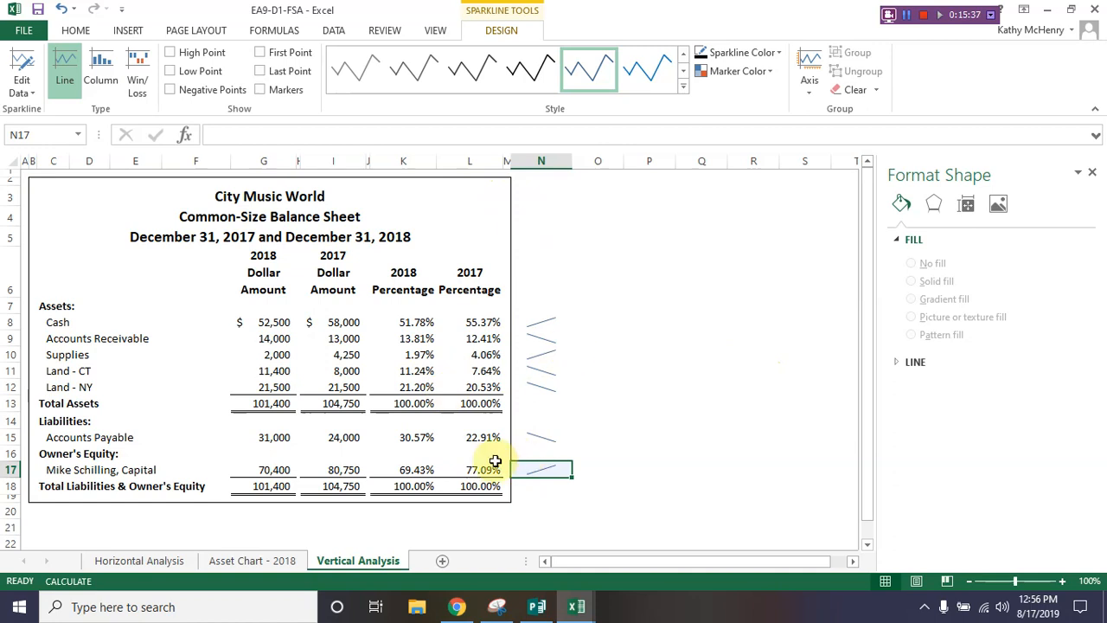
# - Remove the borders from the sparkline column N2:N19 and apply outside borders around the whole balance sheet, B2:N19
pyautogui.moveTo(541, 186); pyautogui.dragTo(554, 490)
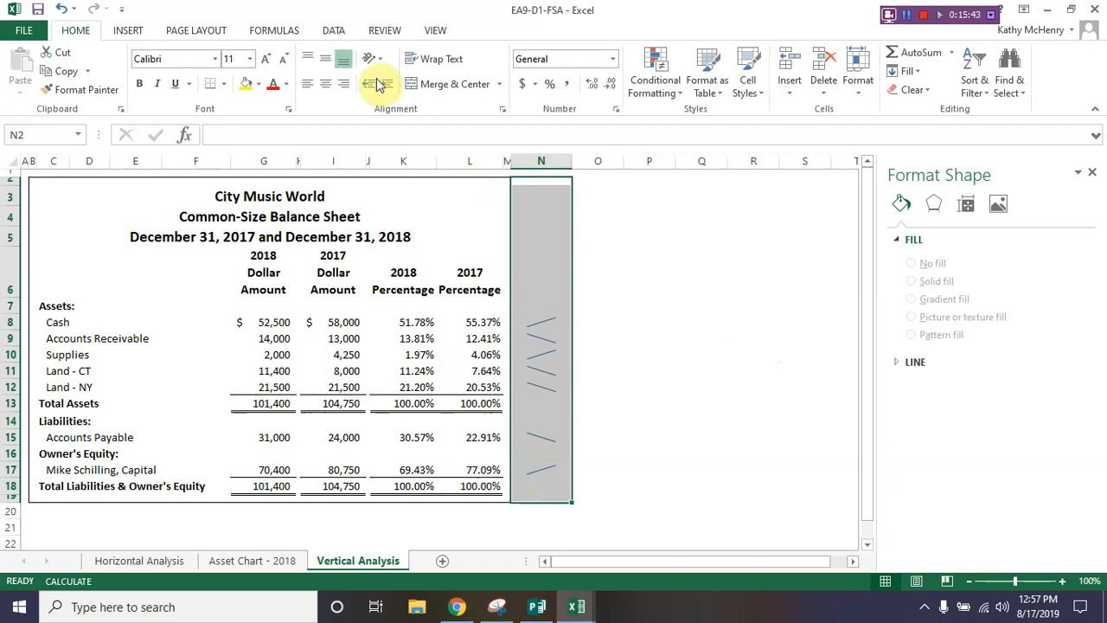
pyautogui.click(224, 83)
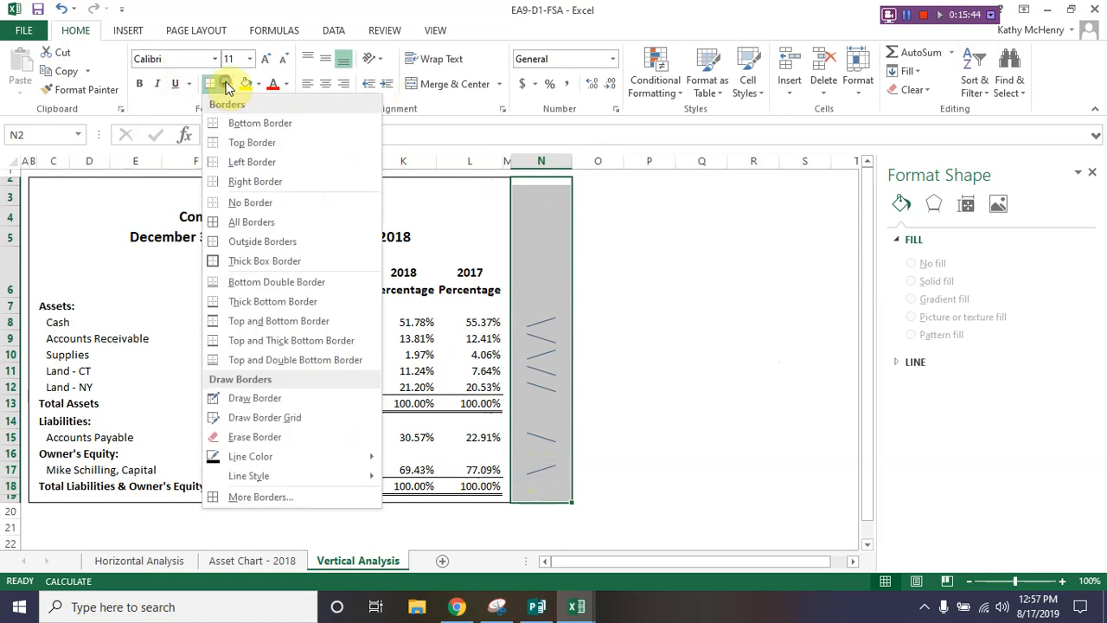
pyautogui.click(250, 203)
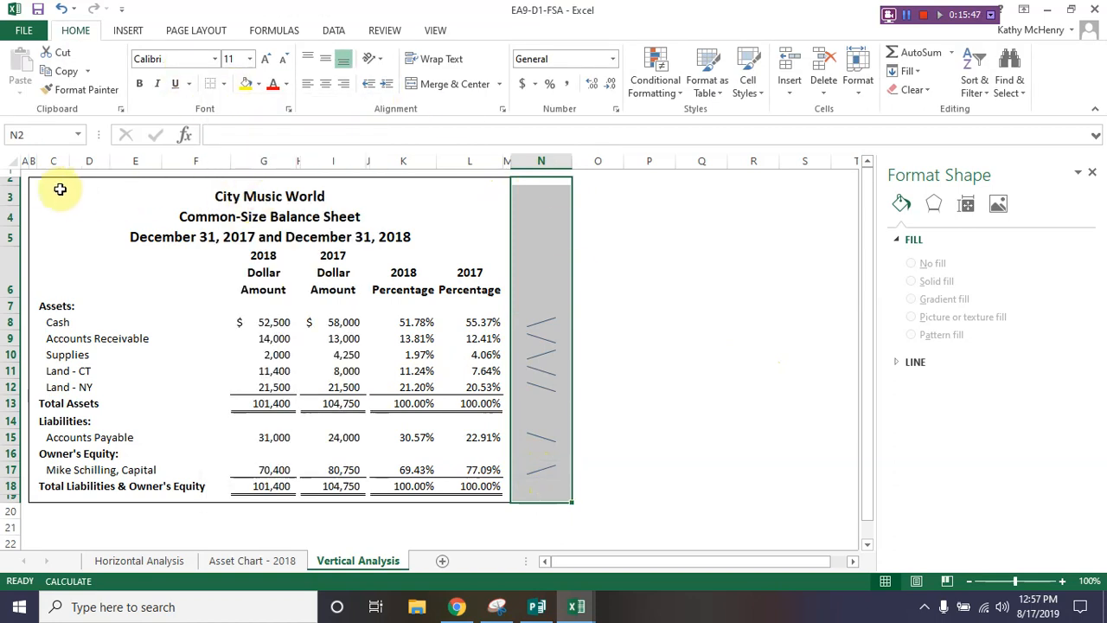
pyautogui.moveTo(33, 183); pyautogui.dragTo(527, 495)
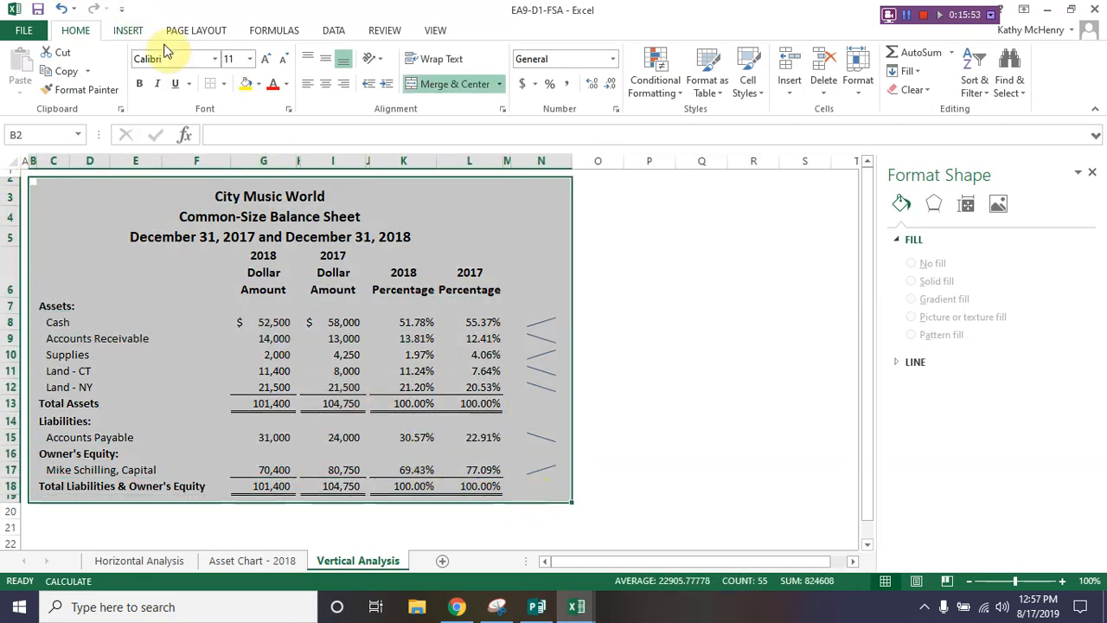
pyautogui.click(223, 85)
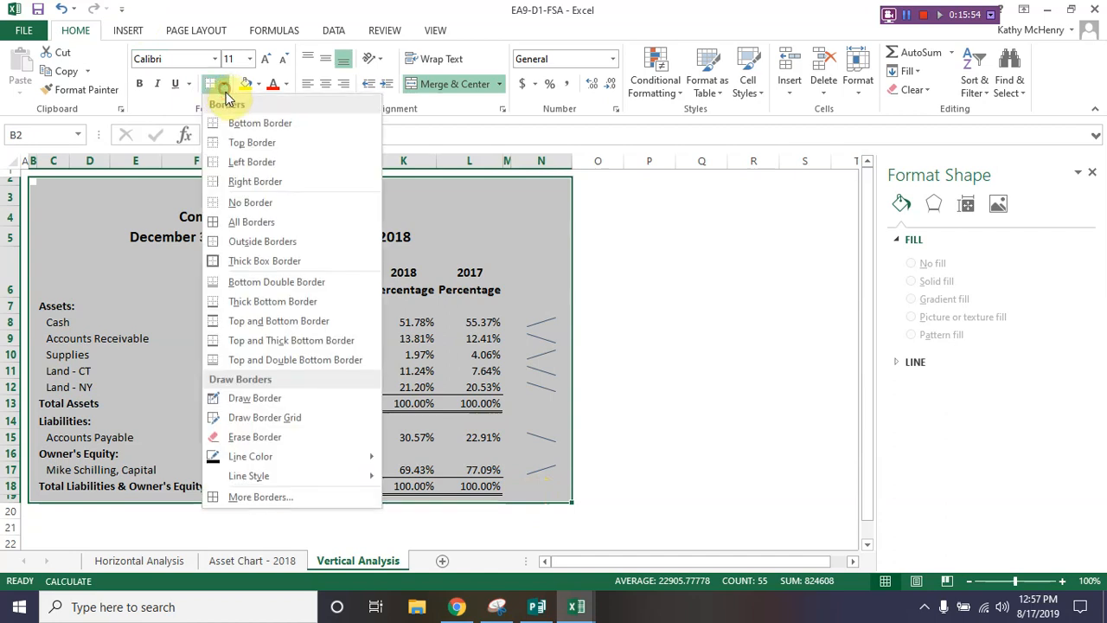
pyautogui.click(248, 240)
pyautogui.click(649, 339)
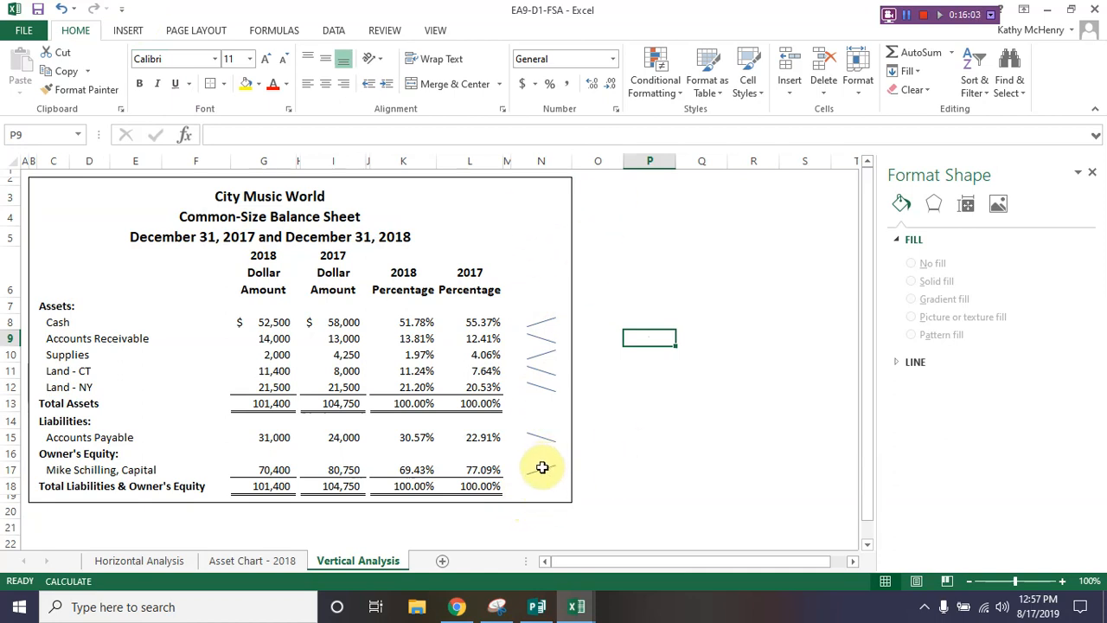
# - Enter the heading "Sparkline Trends" in N6 and copy the 2017 Percentage heading's formatting onto it
pyautogui.click(551, 274)
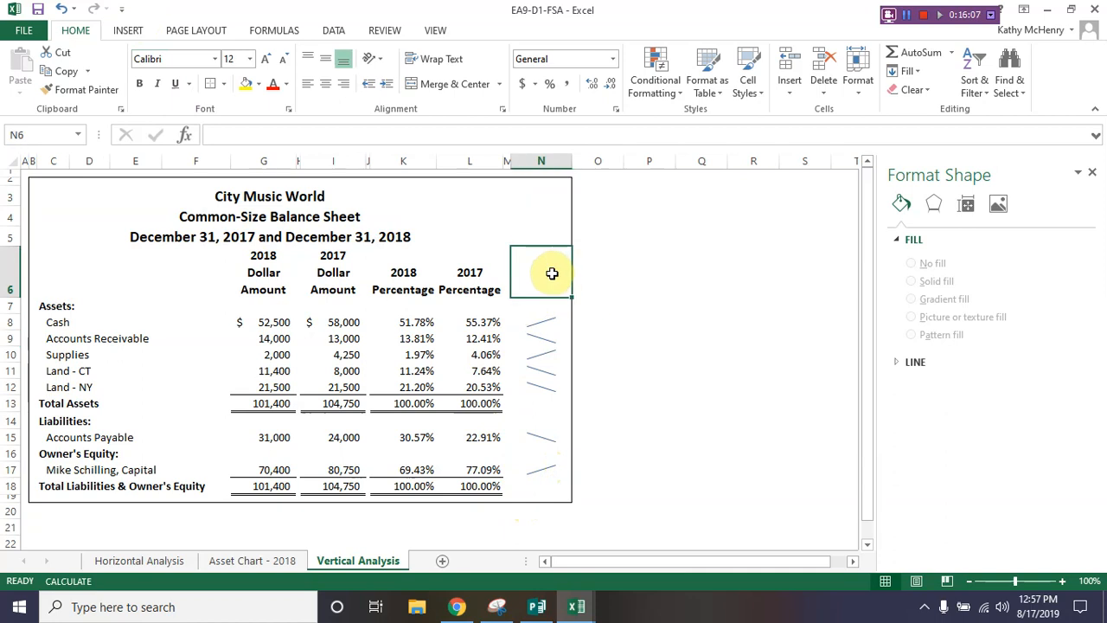
pyautogui.write('Spark')
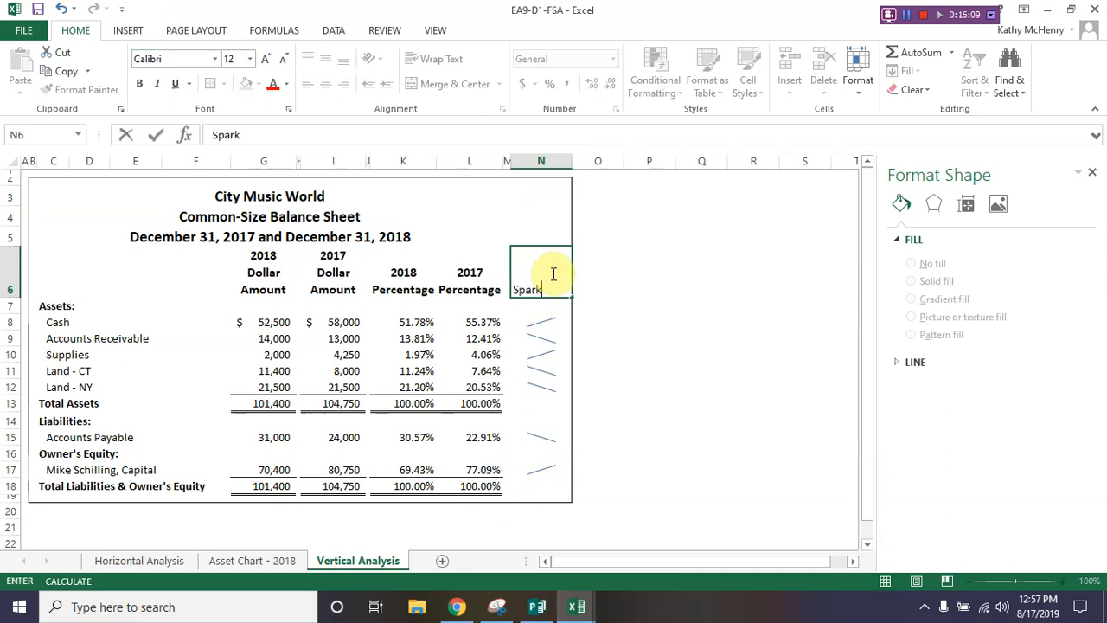
pyautogui.write('line Trends')
pyautogui.press('Return')
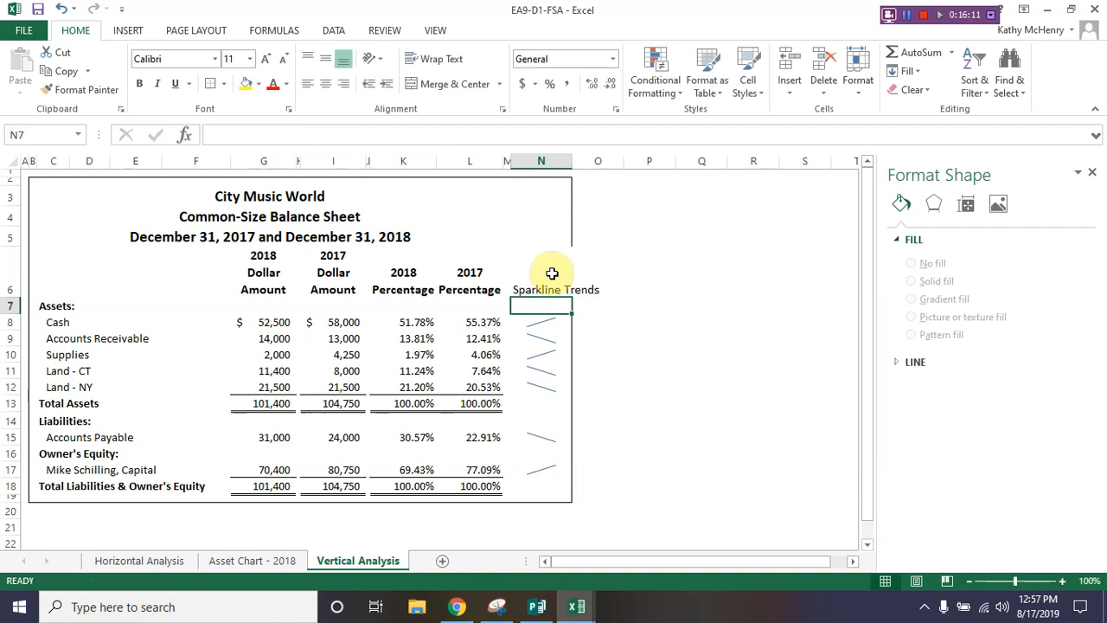
pyautogui.click(470, 272)
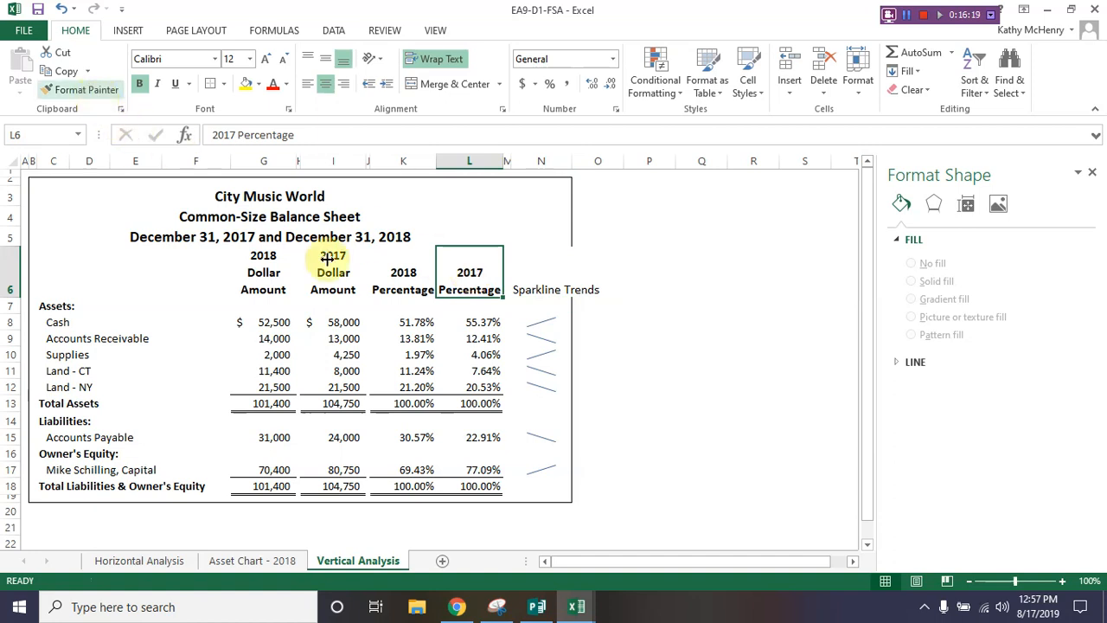
pyautogui.click(99, 90)
pyautogui.click(538, 268)
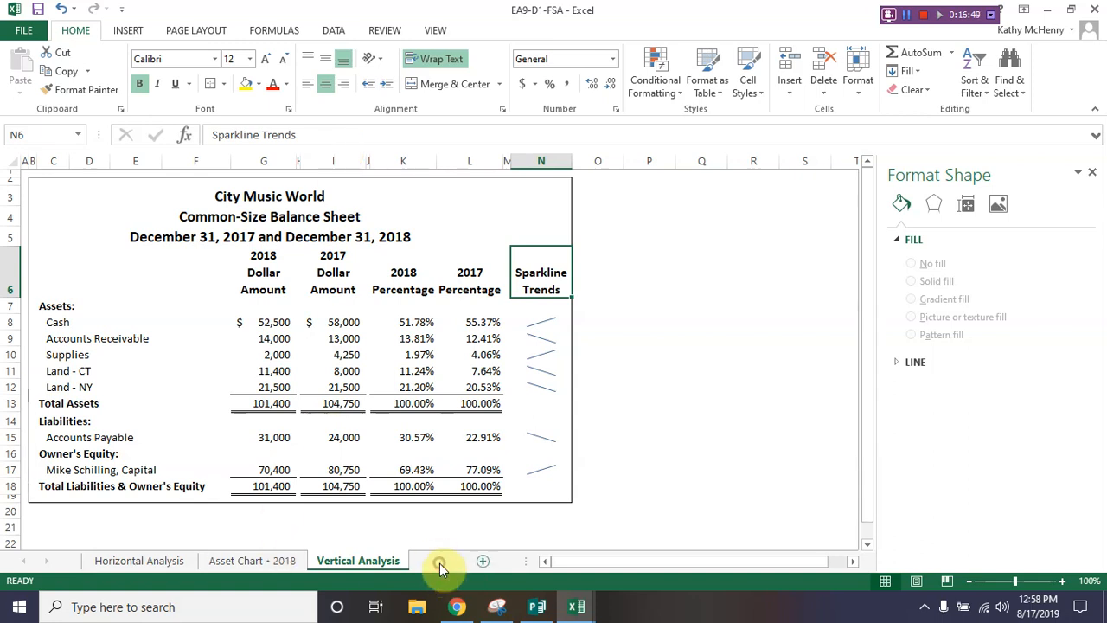
# - Add a new worksheet after Vertical Analysis and rename it "Ratio Analysis"
pyautogui.click(441, 564)
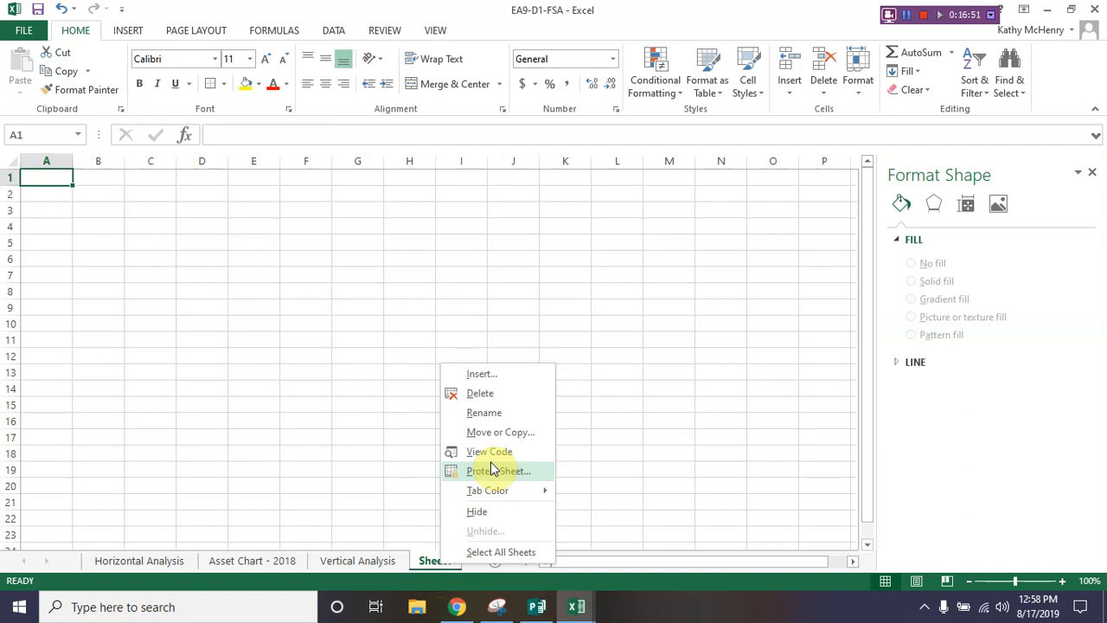
pyautogui.click(491, 411)
pyautogui.write('R')
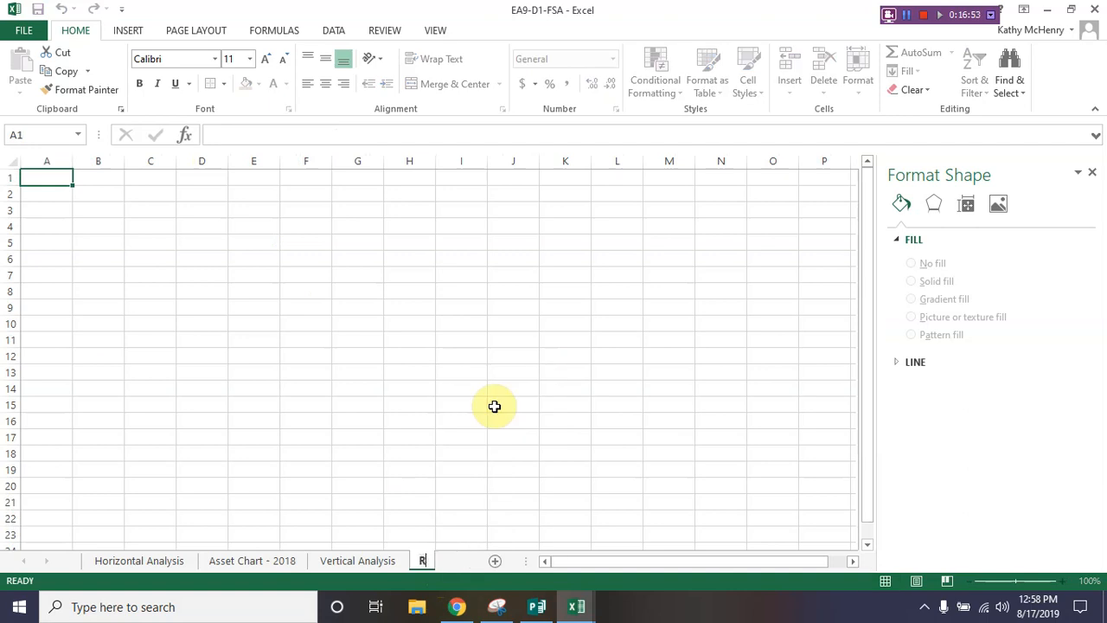
pyautogui.write('atio Analy')
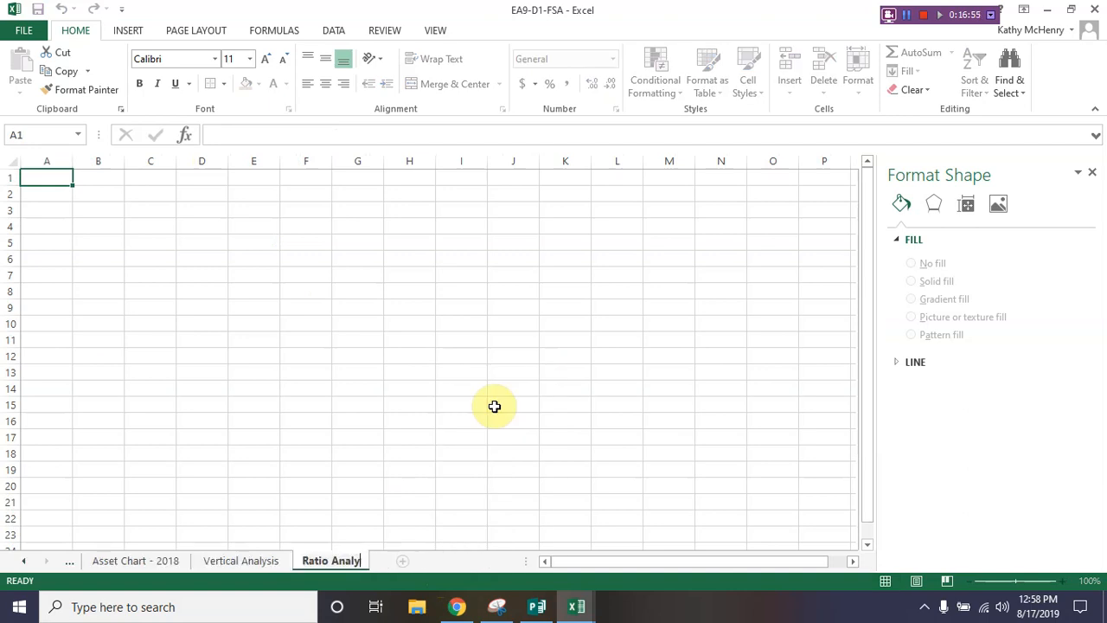
pyautogui.write('sis')
pyautogui.press('Return')
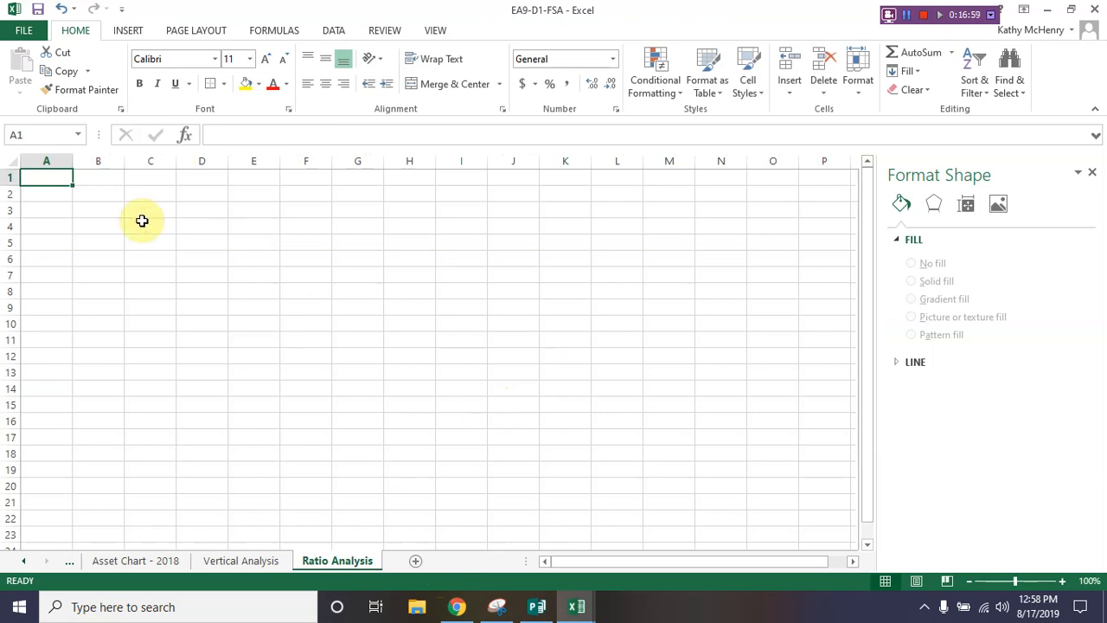
# - Enter the years 2018 in B1 and 2017 in C1, and extend the descending series through F1 to 2014
pyautogui.click(83, 178)
pyautogui.write('2018')
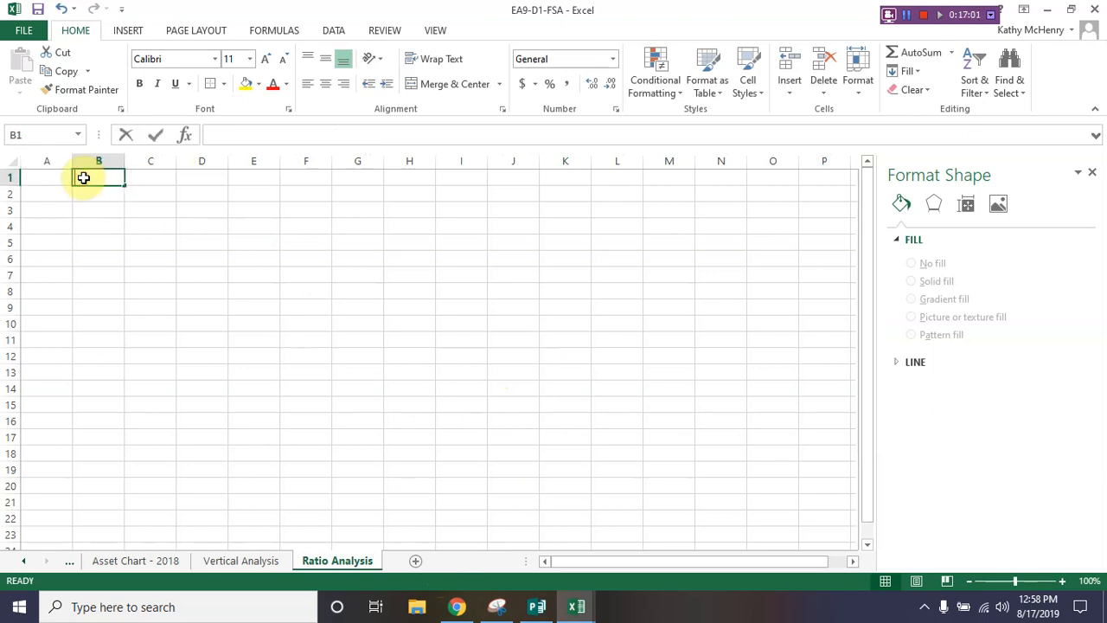
pyautogui.press('Tab')
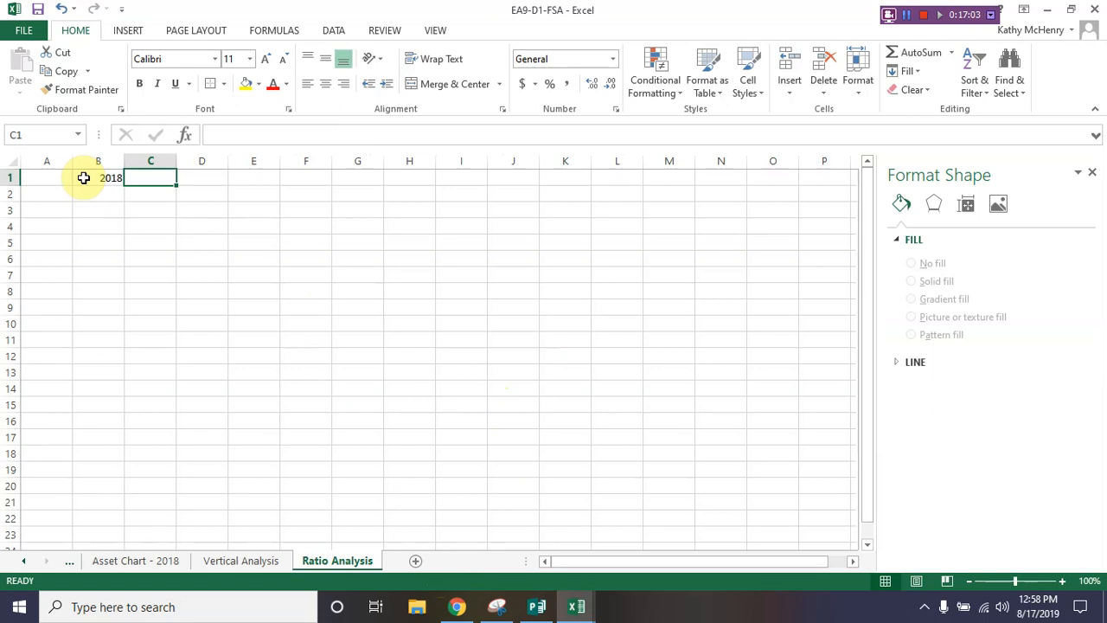
pyautogui.write('2017')
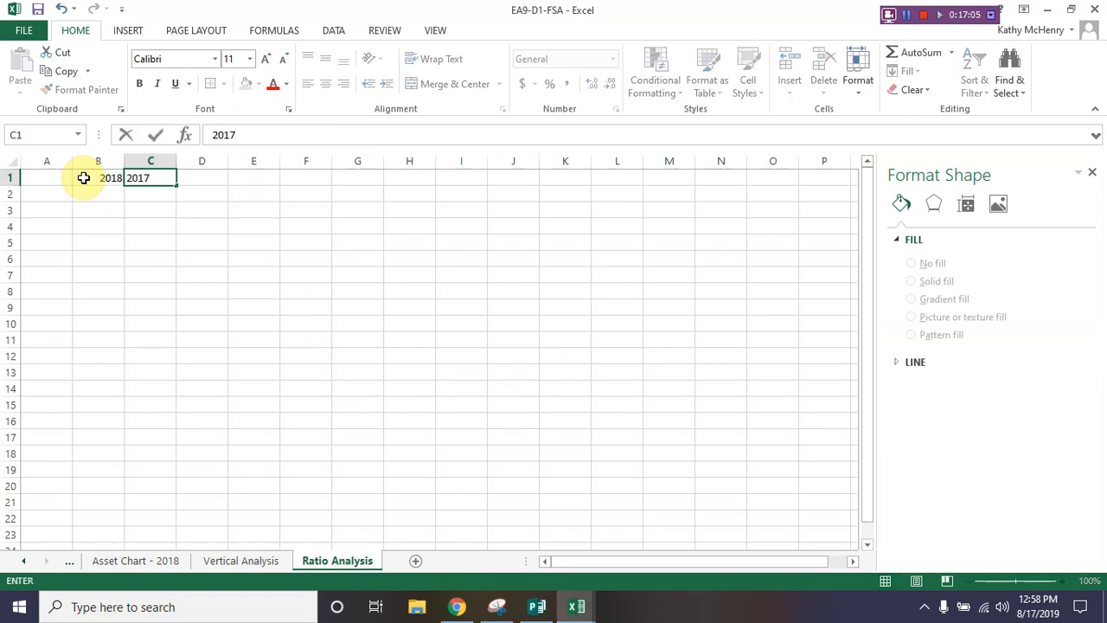
pyautogui.press('Tab')
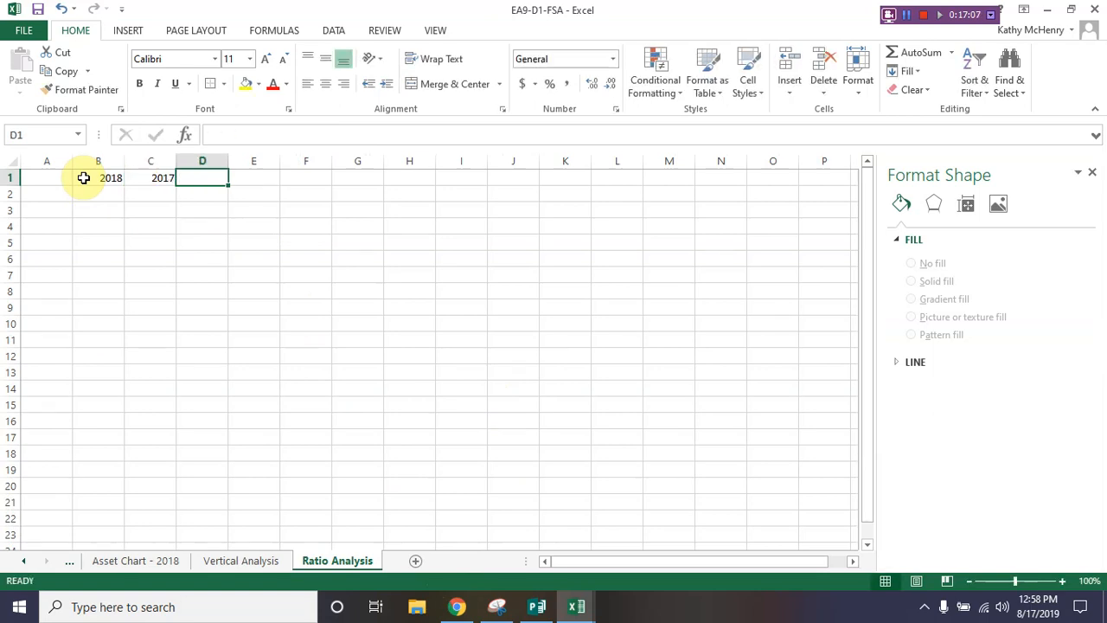
pyautogui.moveTo(84, 178); pyautogui.dragTo(142, 180)
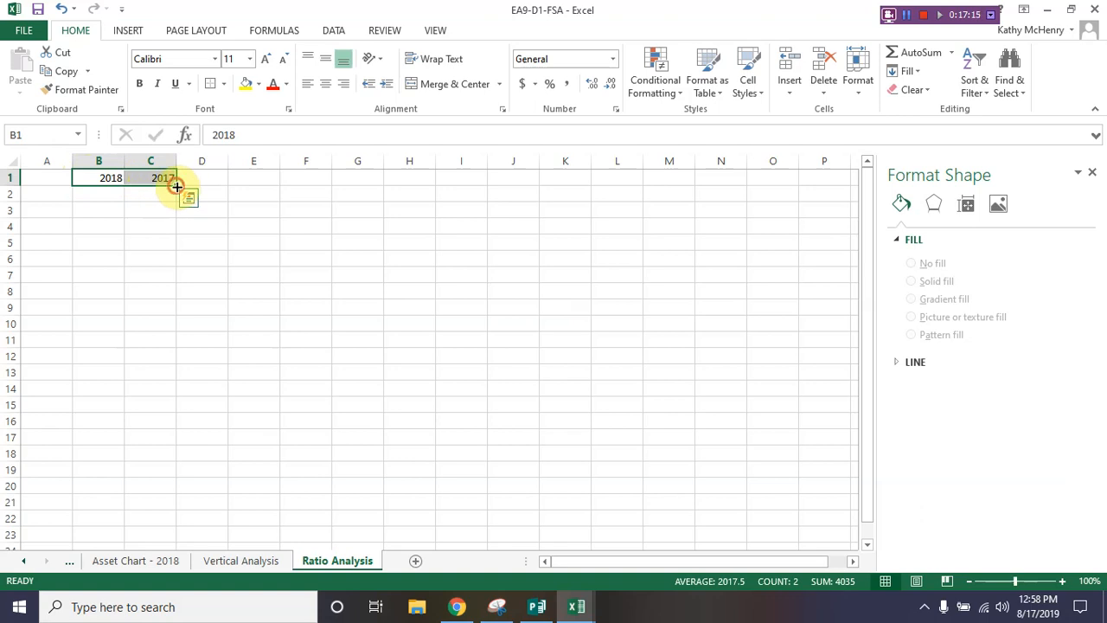
pyautogui.moveTo(176, 186); pyautogui.dragTo(313, 190)
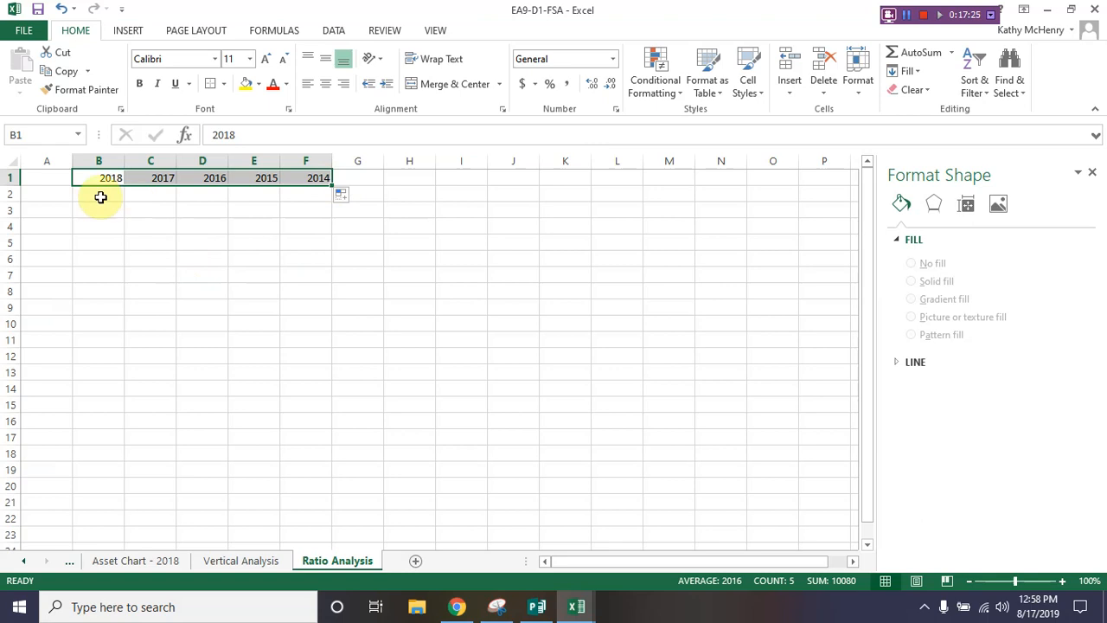
# - Center and bold the year headings in B1:F1 and add a bottom border beneath them
pyautogui.click(324, 86)
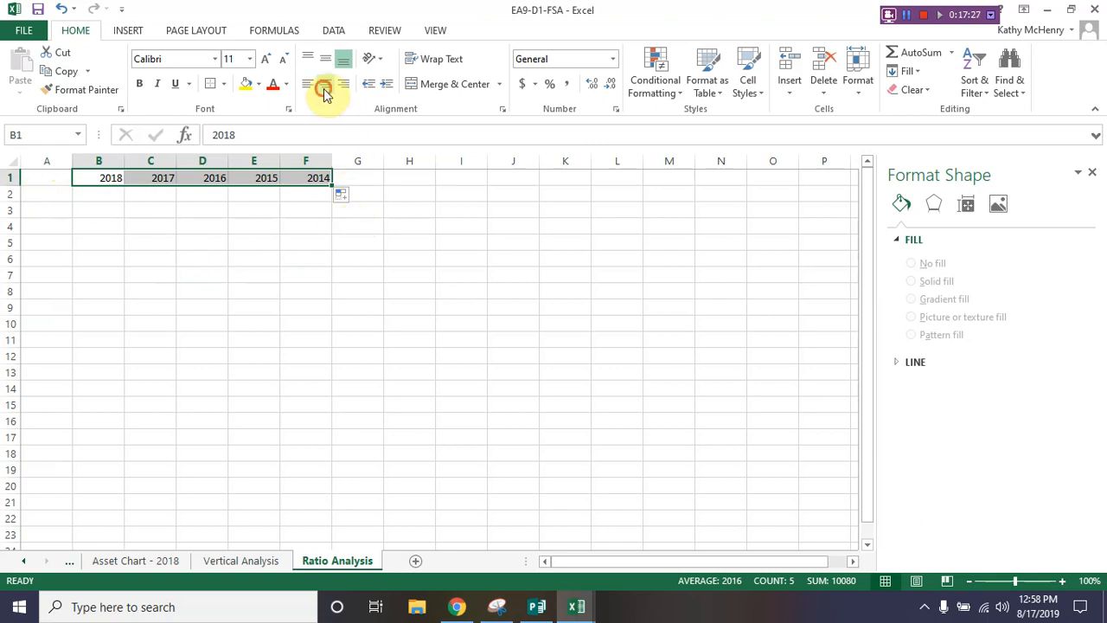
pyautogui.click(139, 83)
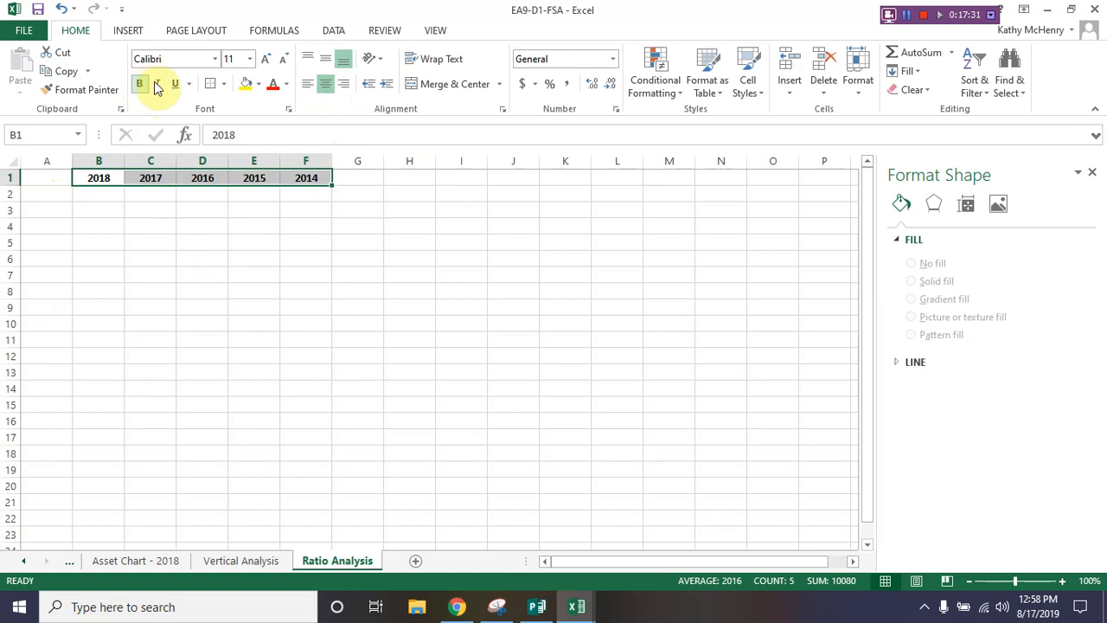
pyautogui.click(228, 91)
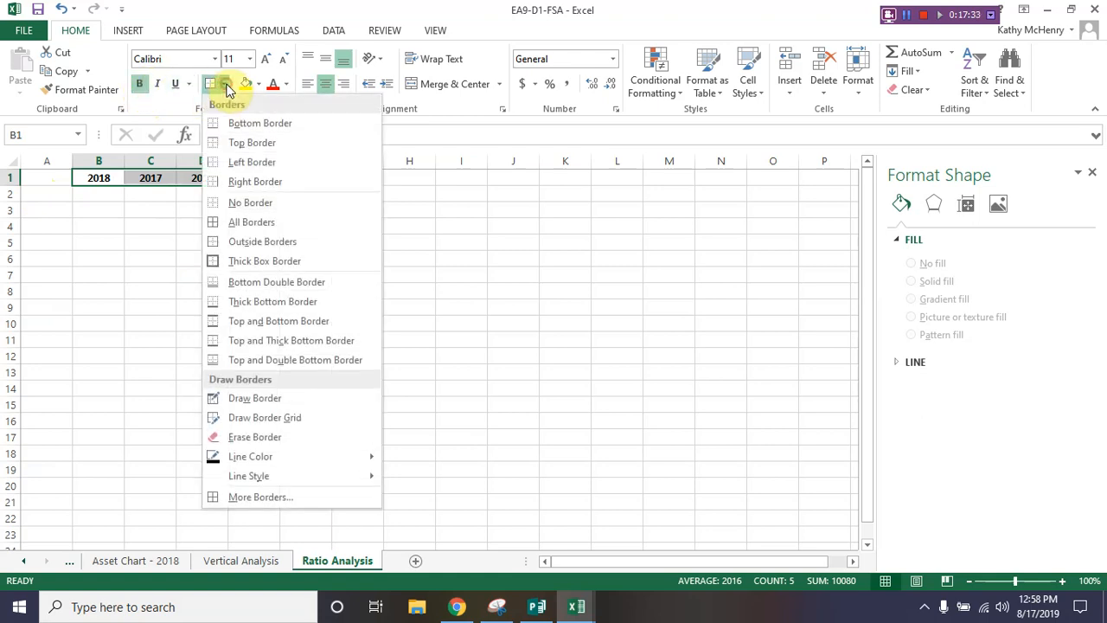
pyautogui.click(242, 121)
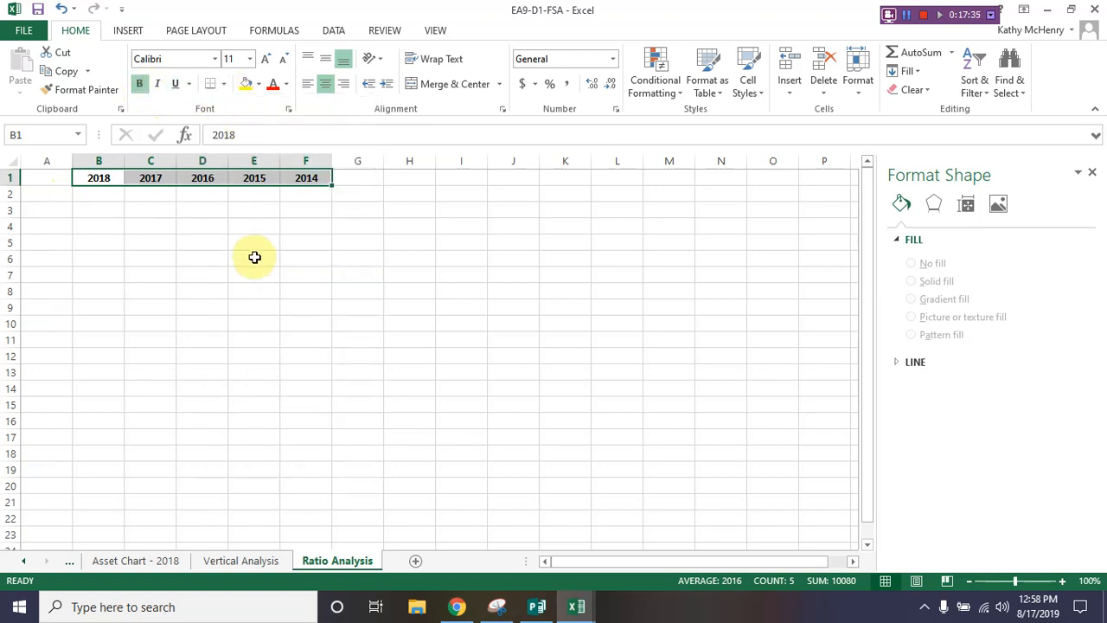
# - Enter the row labels "Current Ration", "Debt Ratio" and "Profit Margin" in A2:A4
pyautogui.click(41, 195)
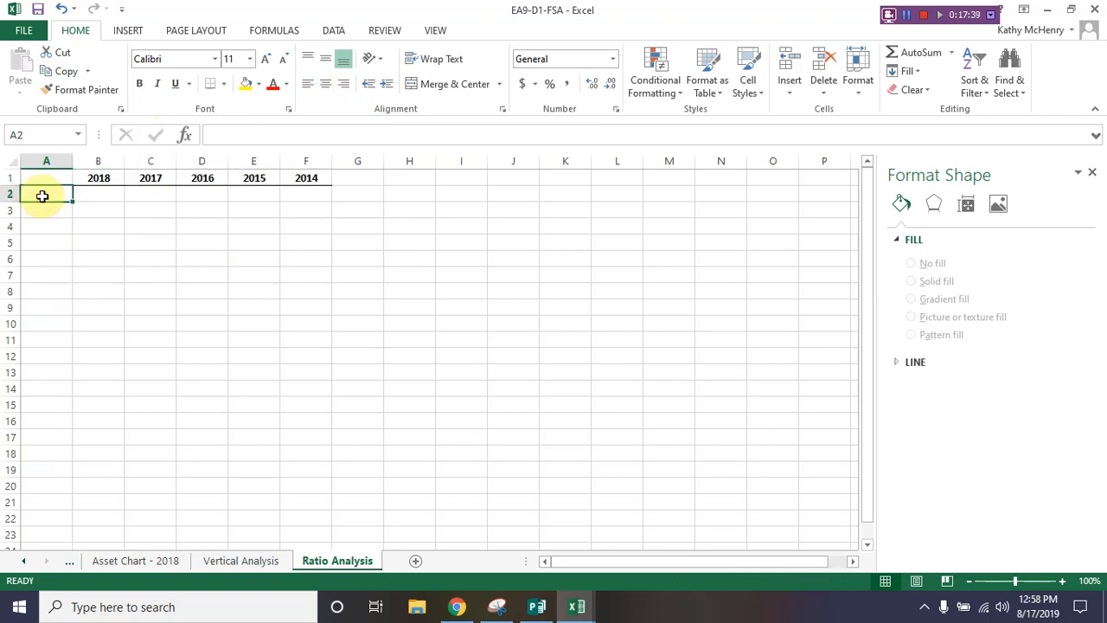
pyautogui.write('Current')
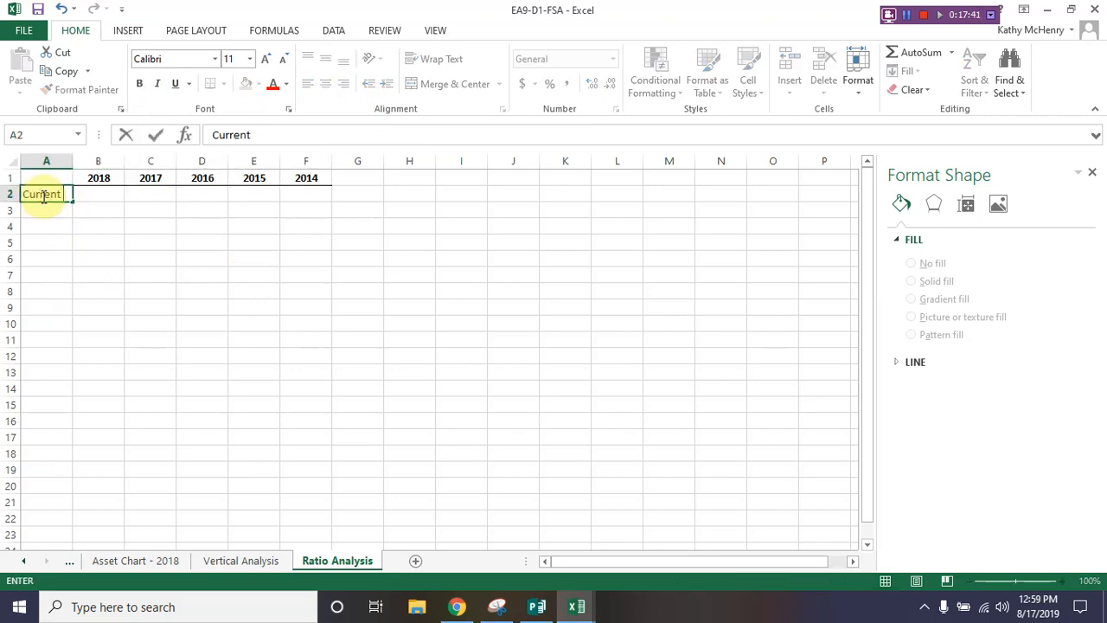
pyautogui.write(' Ration')
pyautogui.press('Return')
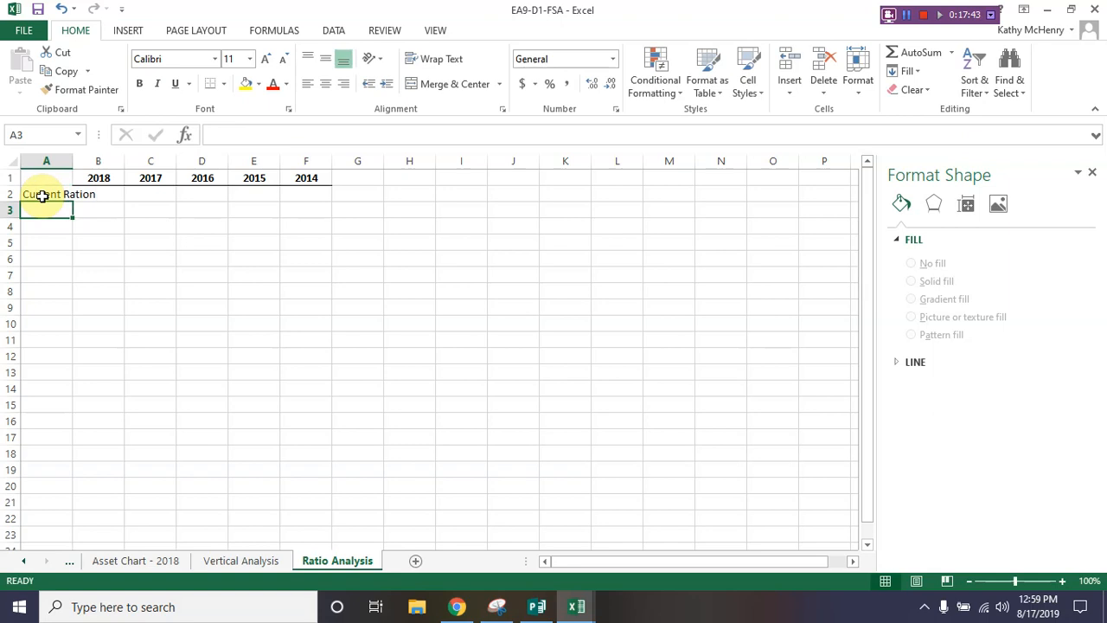
pyautogui.write('Debt Ratio')
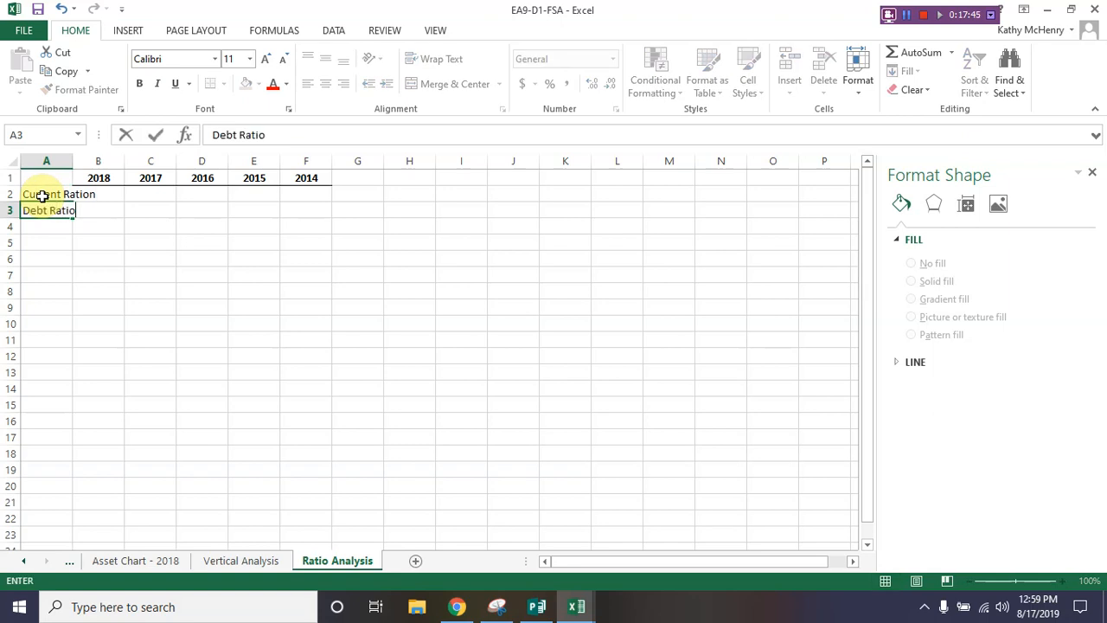
pyautogui.press('Return')
pyautogui.write('Profit Margin')
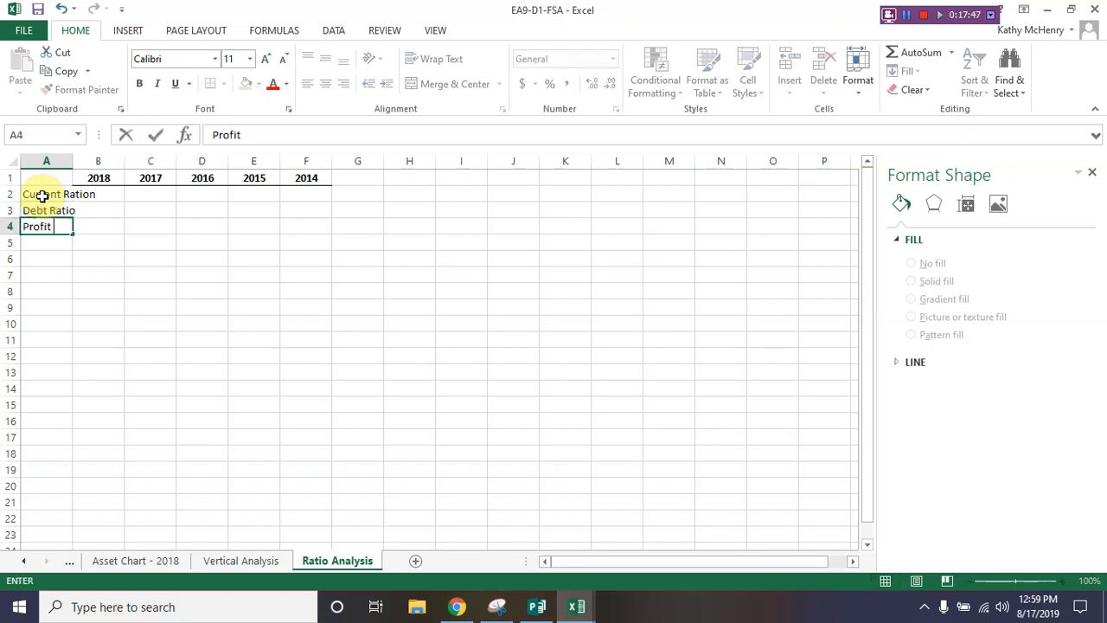
pyautogui.press('Return')
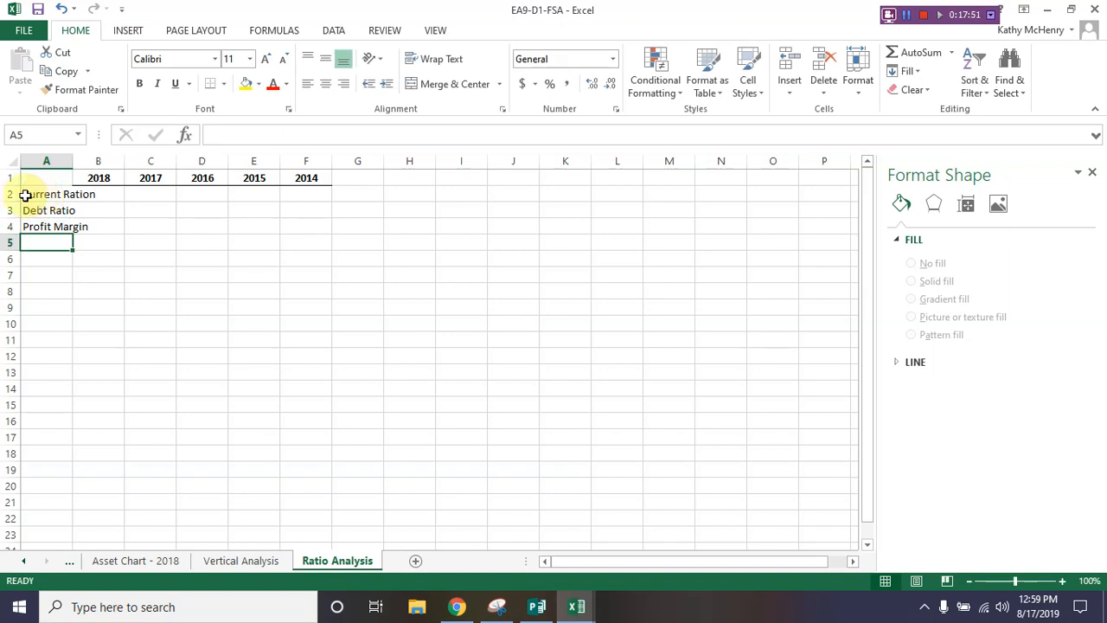
# - Bold the ratio labels in A2:A4 and set the width of column A to 12
pyautogui.moveTo(28, 193); pyautogui.dragTo(32, 228)
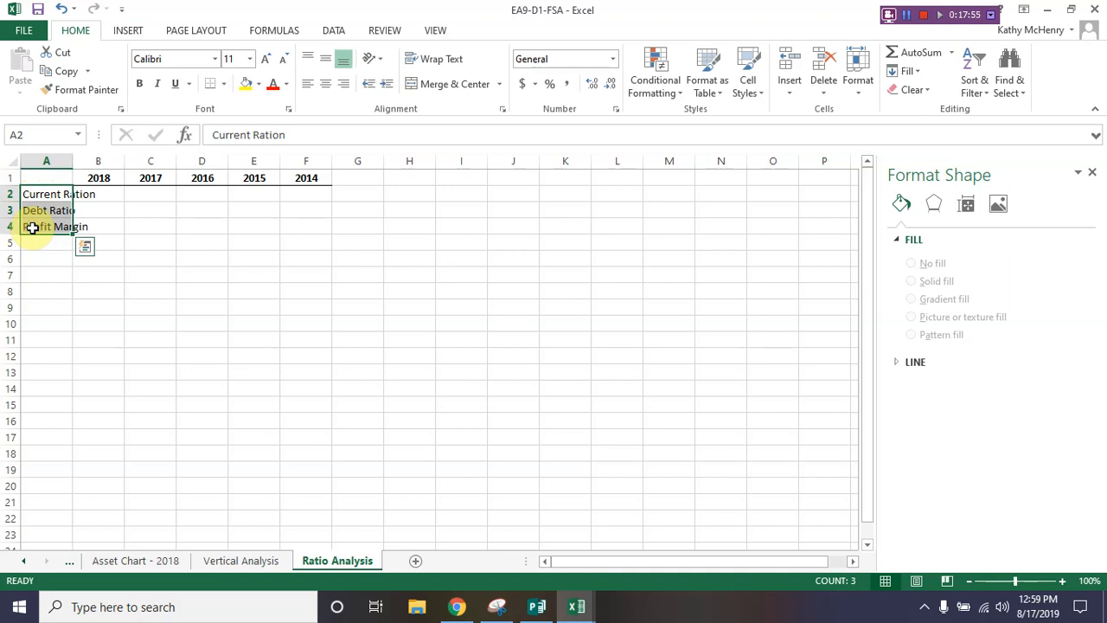
pyautogui.click(141, 84)
pyautogui.rightClick(52, 159)
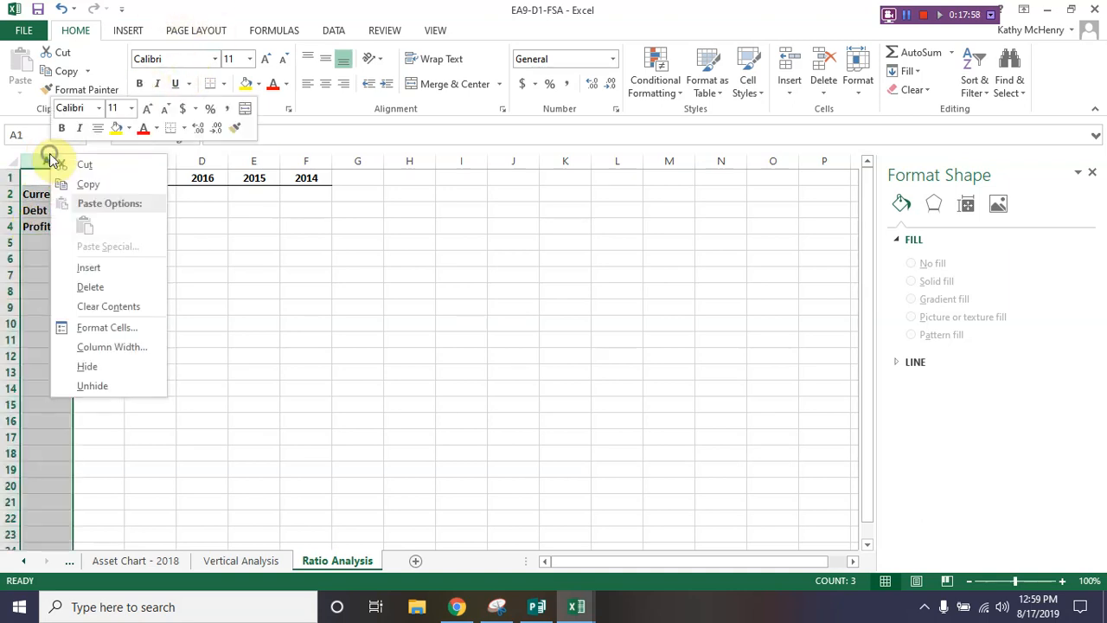
pyautogui.click(104, 350)
pyautogui.write('1')
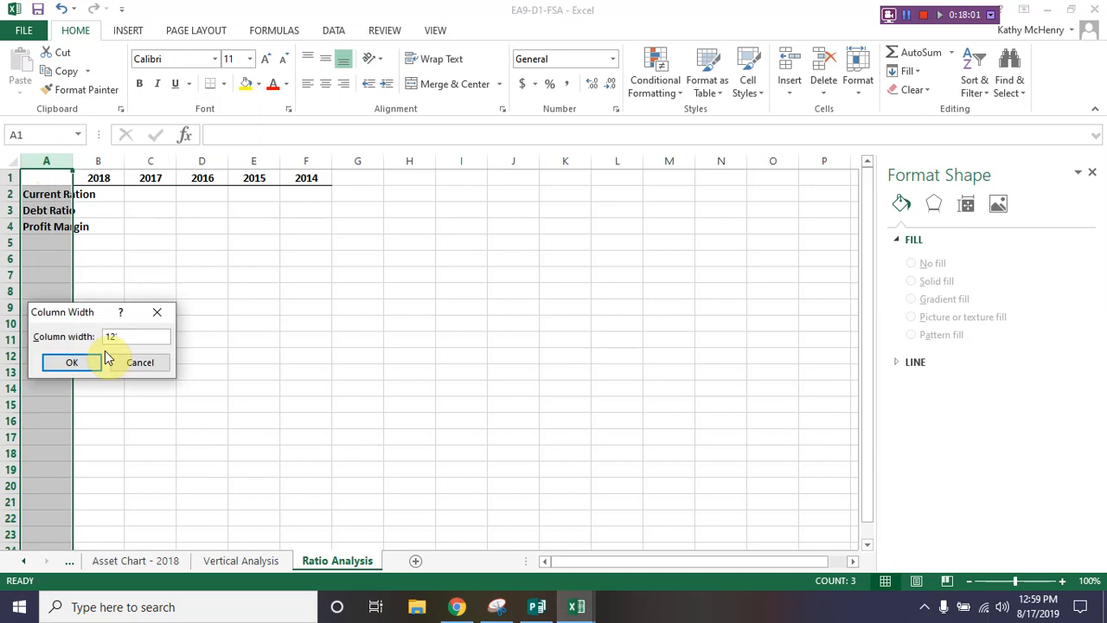
pyautogui.write('2')
pyautogui.press('Return')
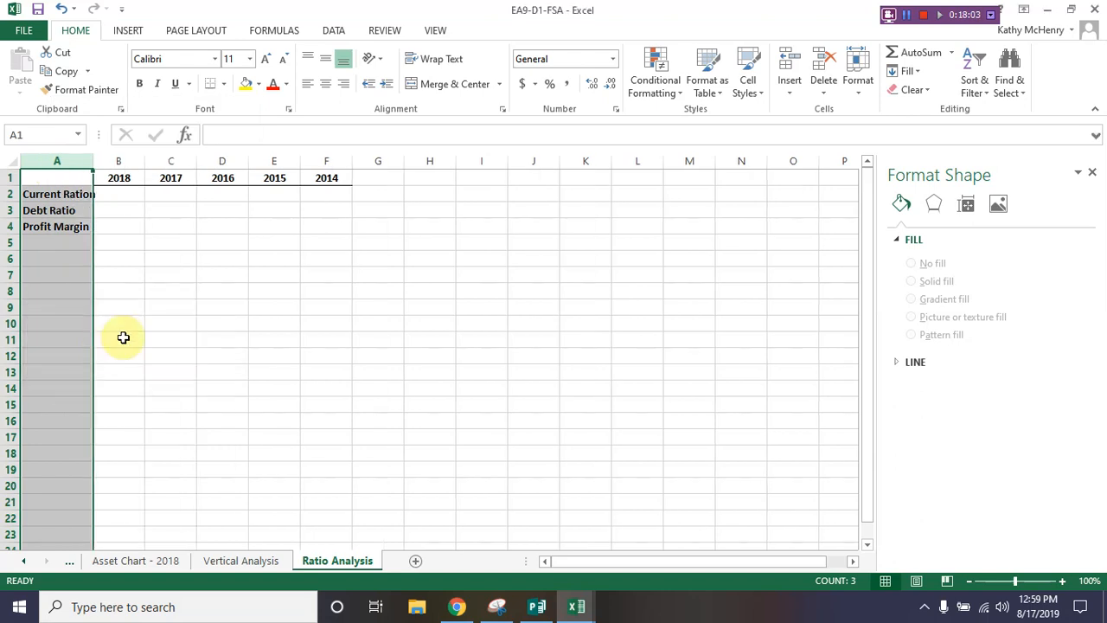
# - Correct the label in A2 to read "Current Ratio"
pyautogui.click(67, 192)
pyautogui.click(302, 138)
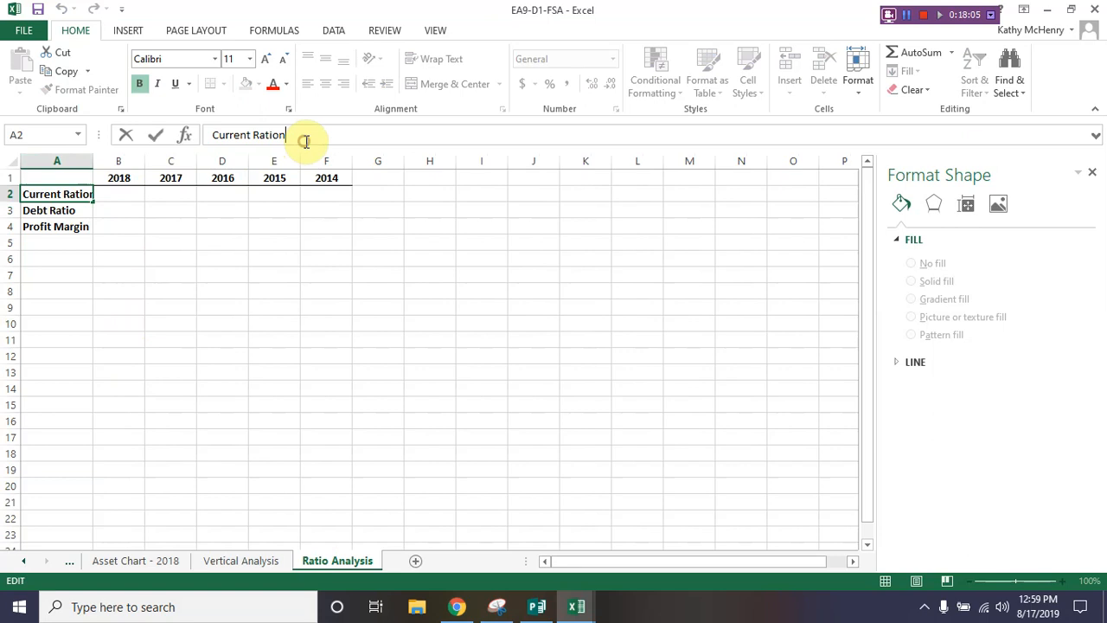
pyautogui.press('Return')
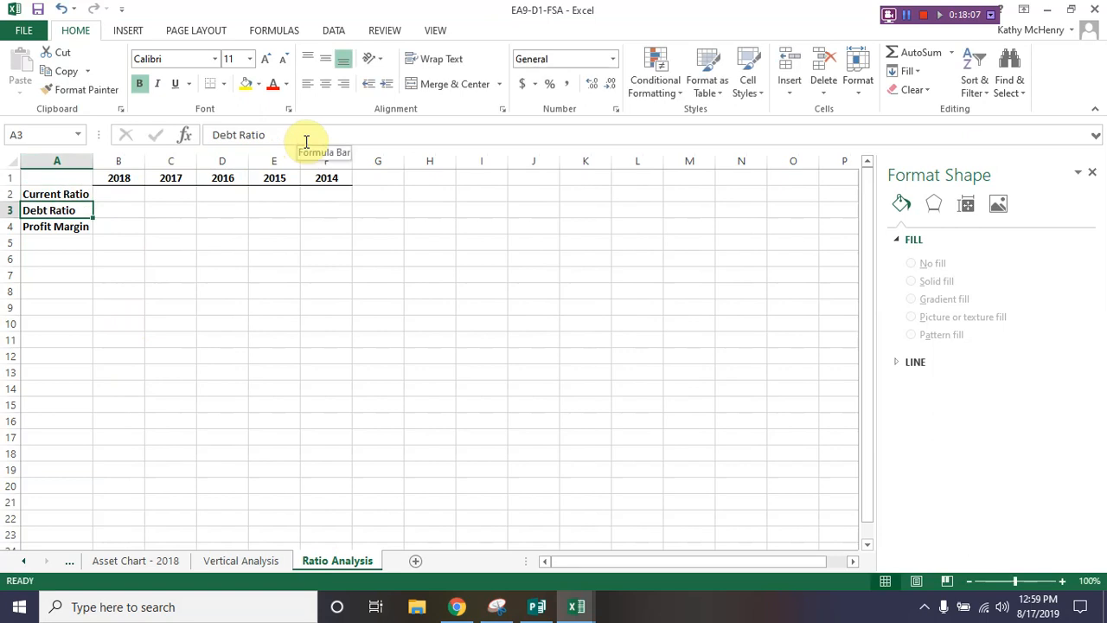
# - Calculate the 2018 current ratio in B2 by dividing the sum of Vertical Analysis cells G8, G9 and G10 by accounts payable in G15
pyautogui.click(115, 194)
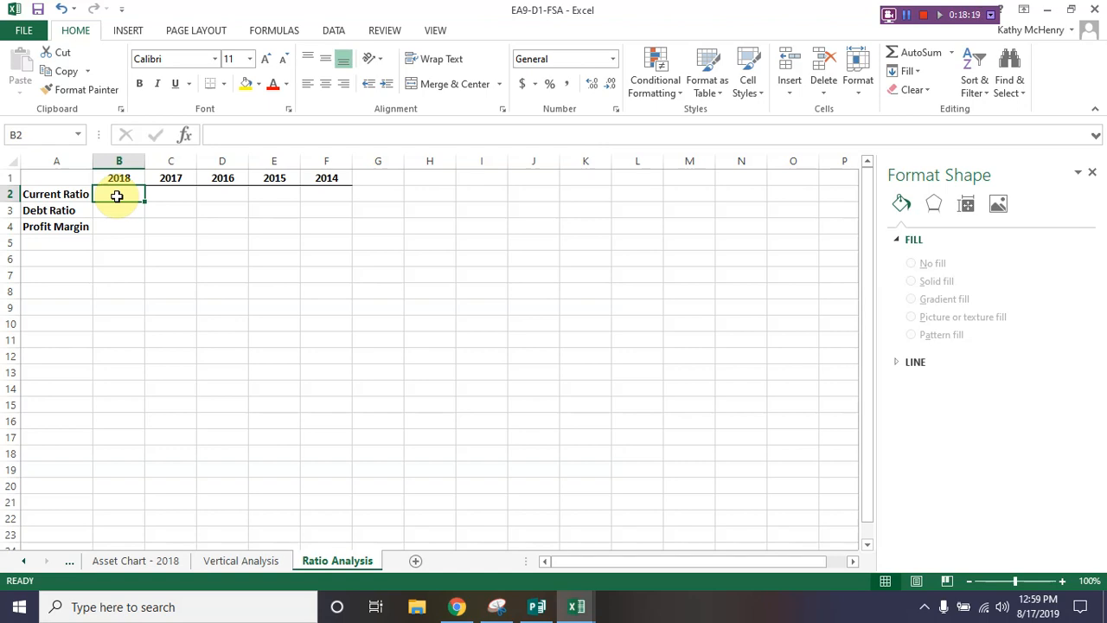
pyautogui.write('=')
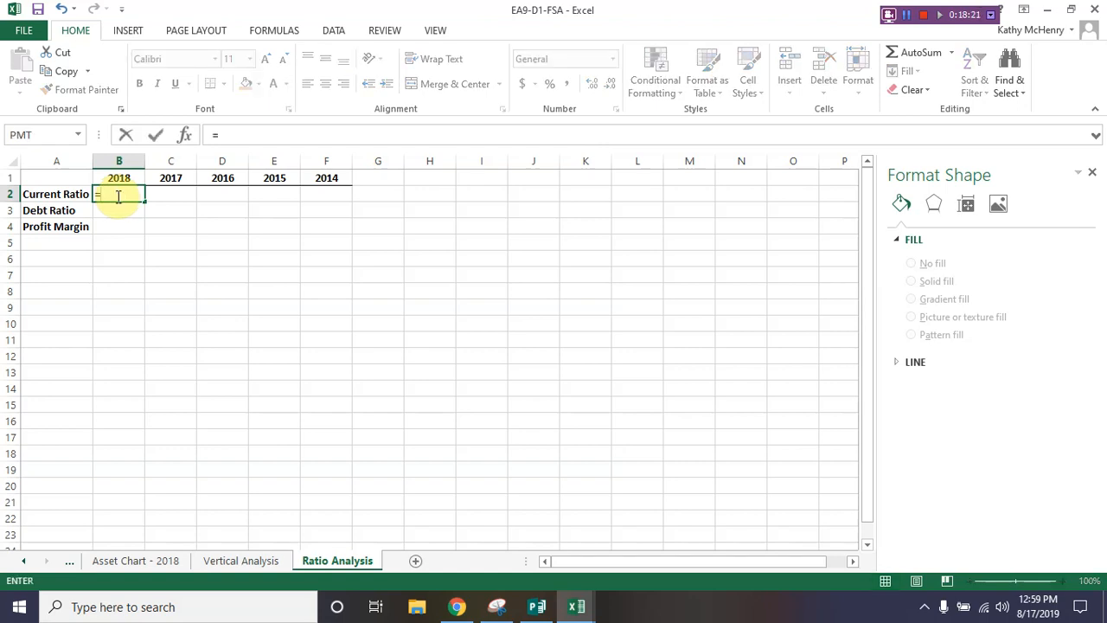
pyautogui.write('(')
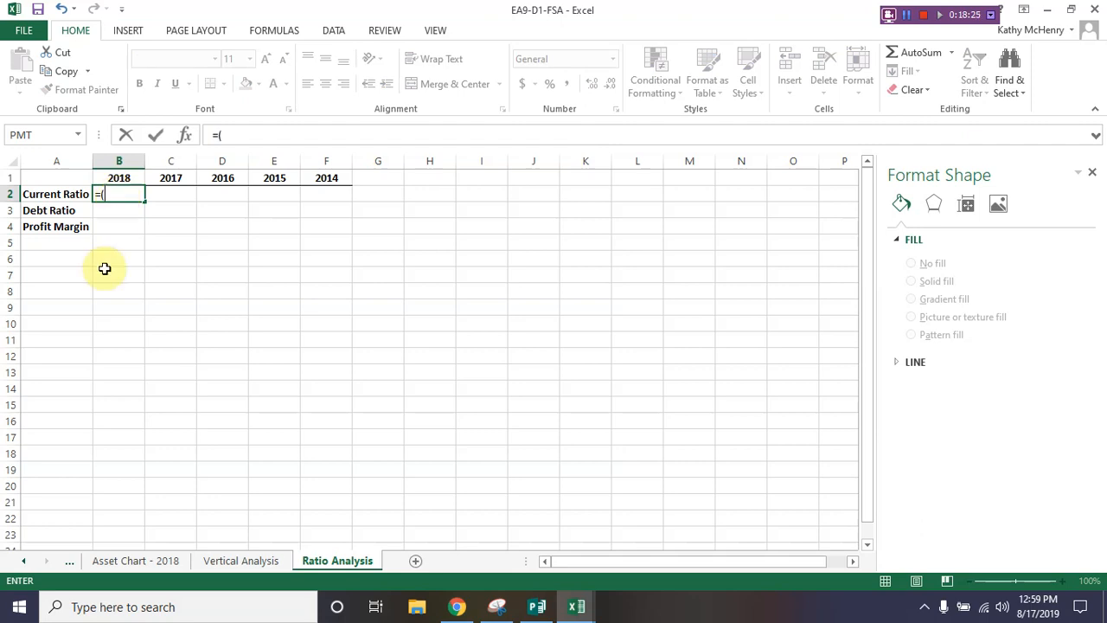
pyautogui.click(212, 561)
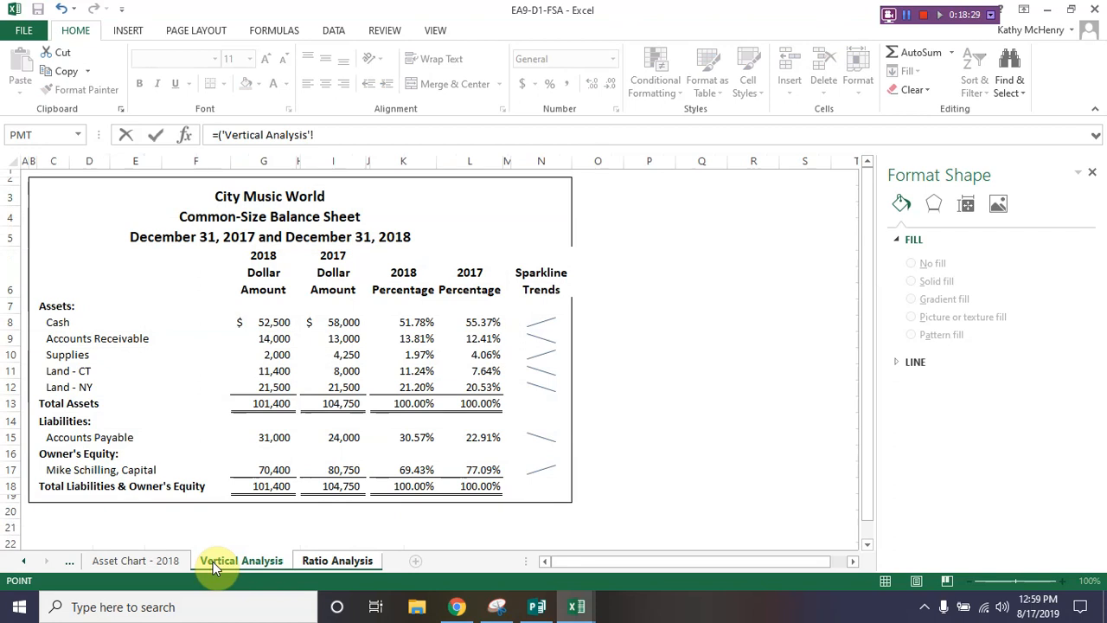
pyautogui.click(258, 321)
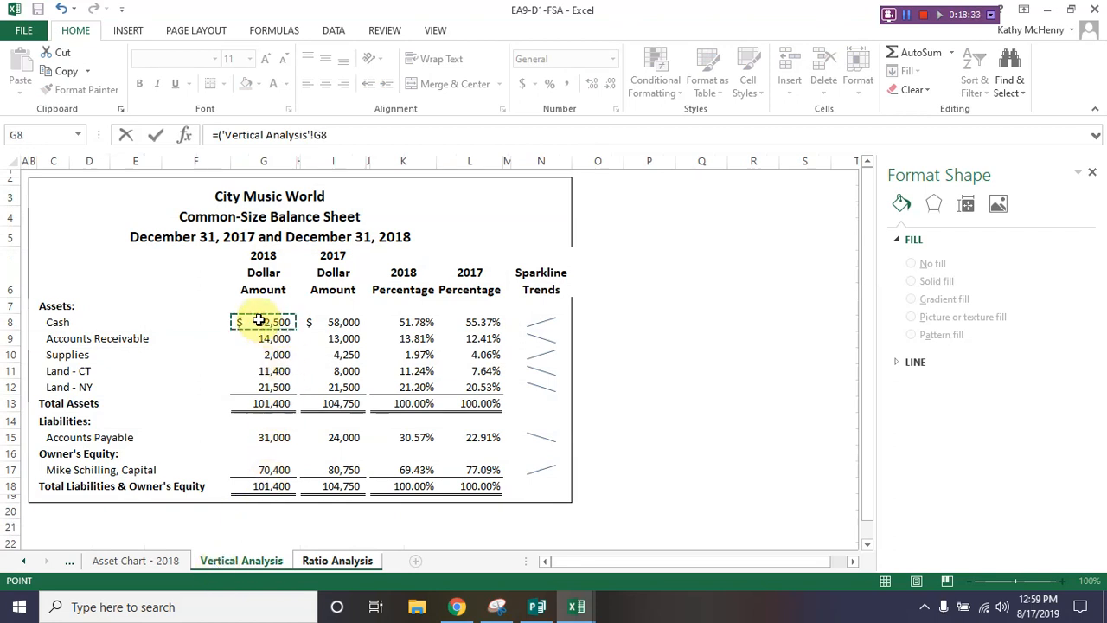
pyautogui.write('+')
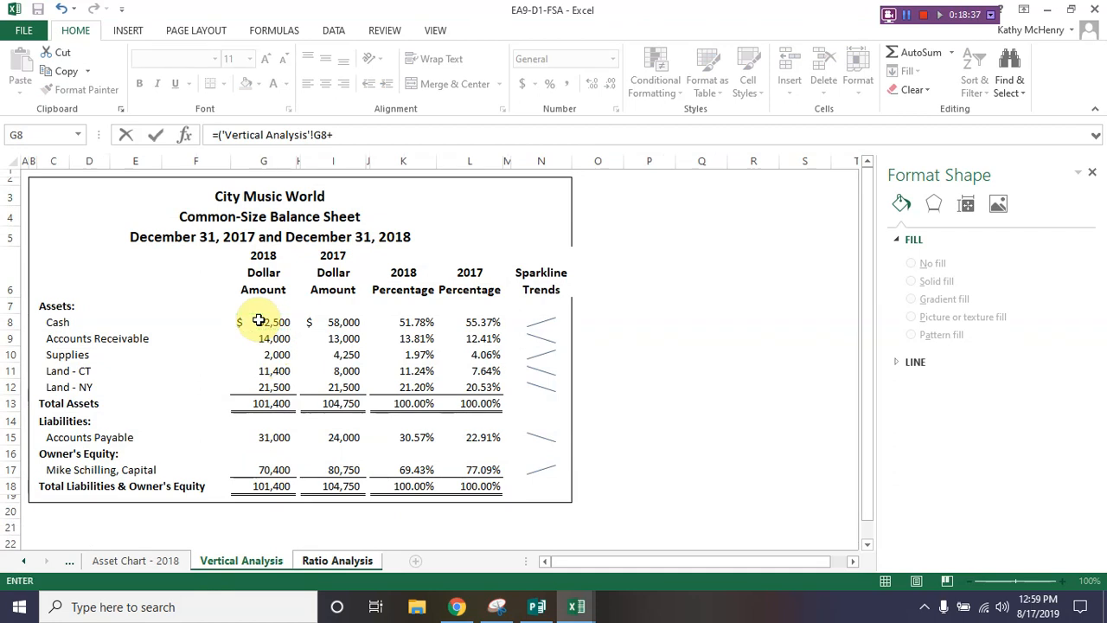
pyautogui.click(274, 338)
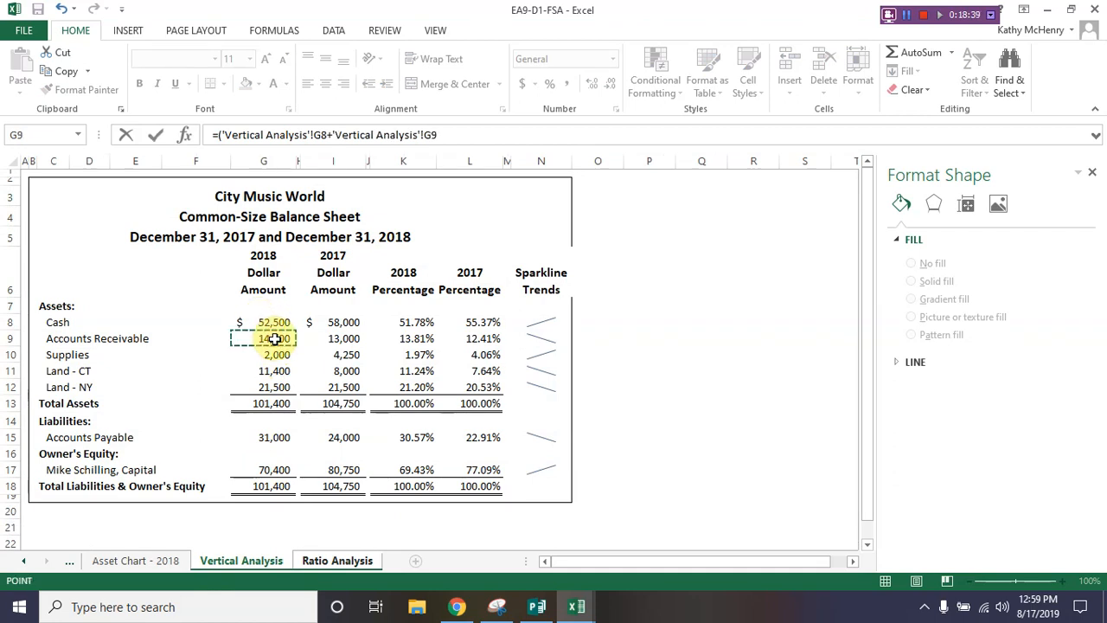
pyautogui.write('+')
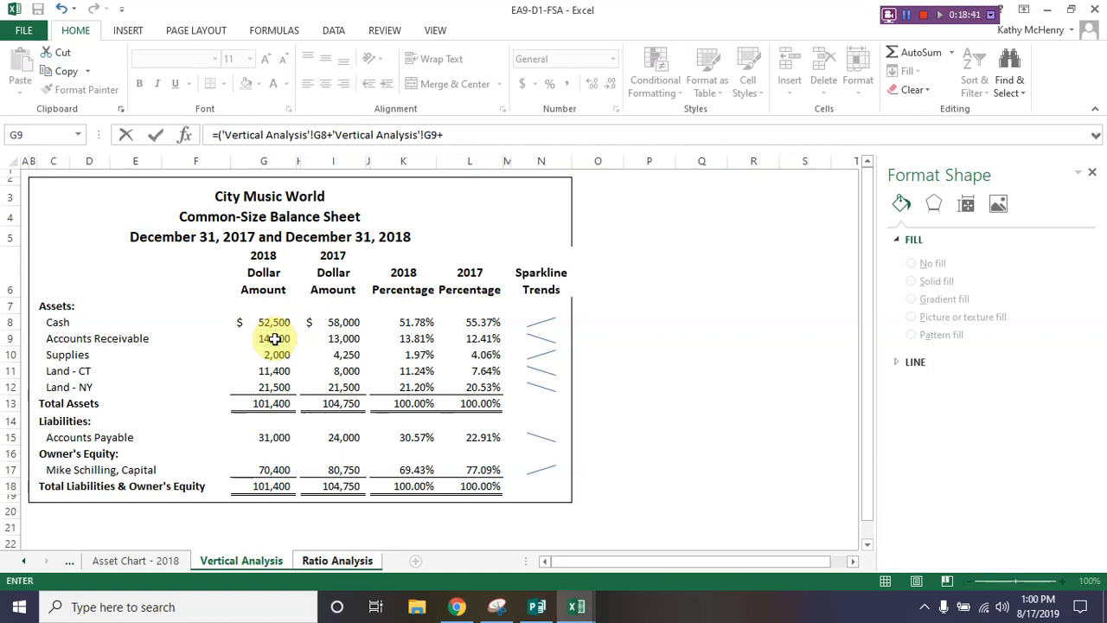
pyautogui.click(274, 354)
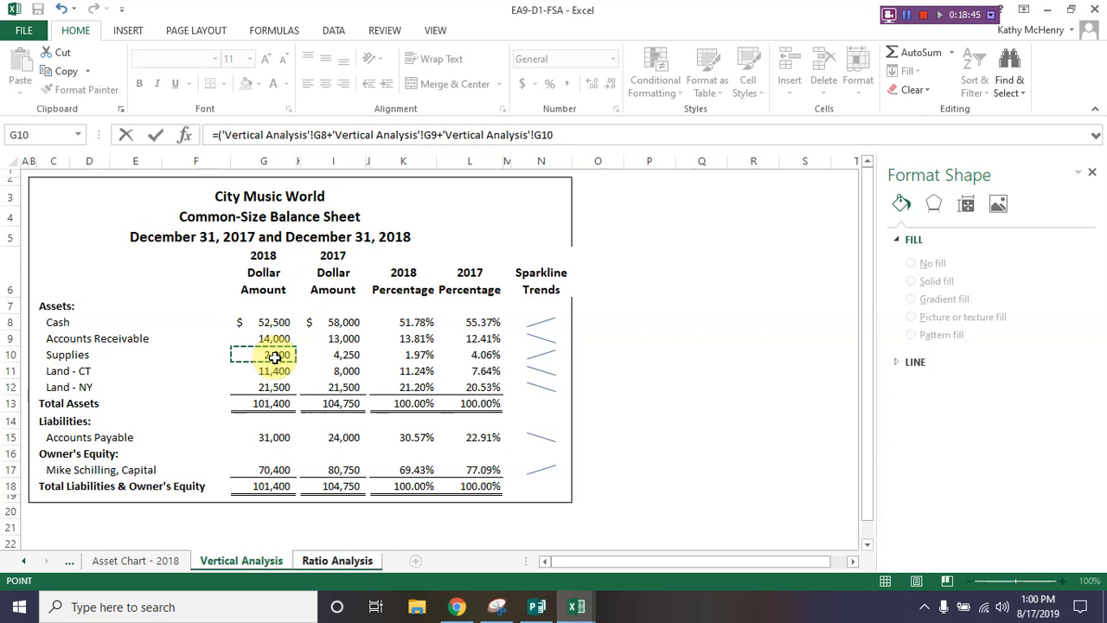
pyautogui.write(')/')
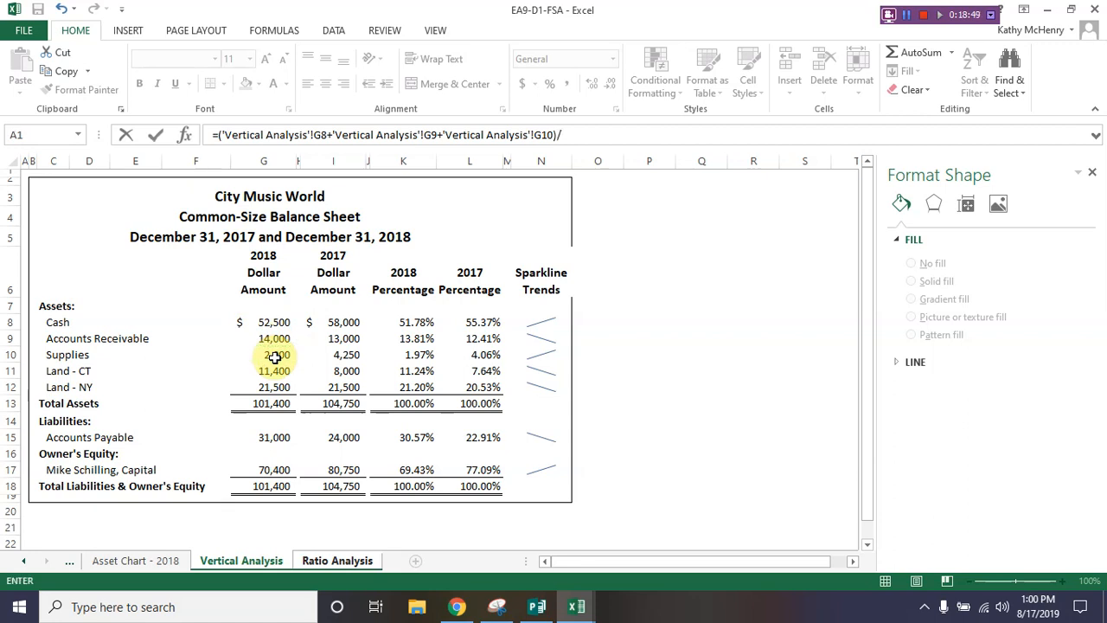
pyautogui.click(269, 437)
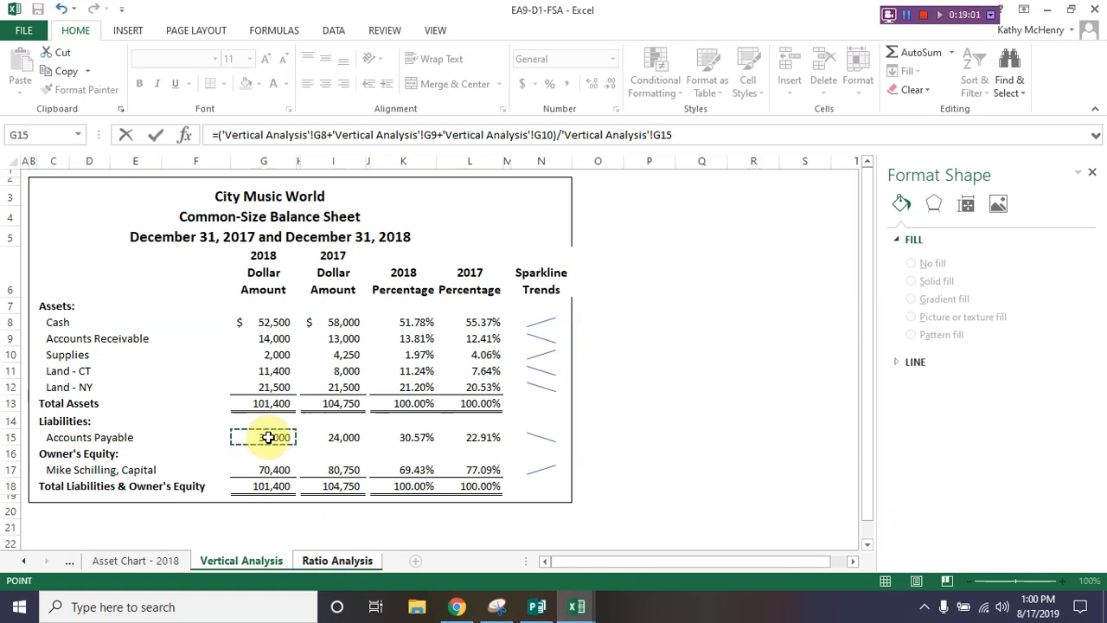
pyautogui.press('Return')
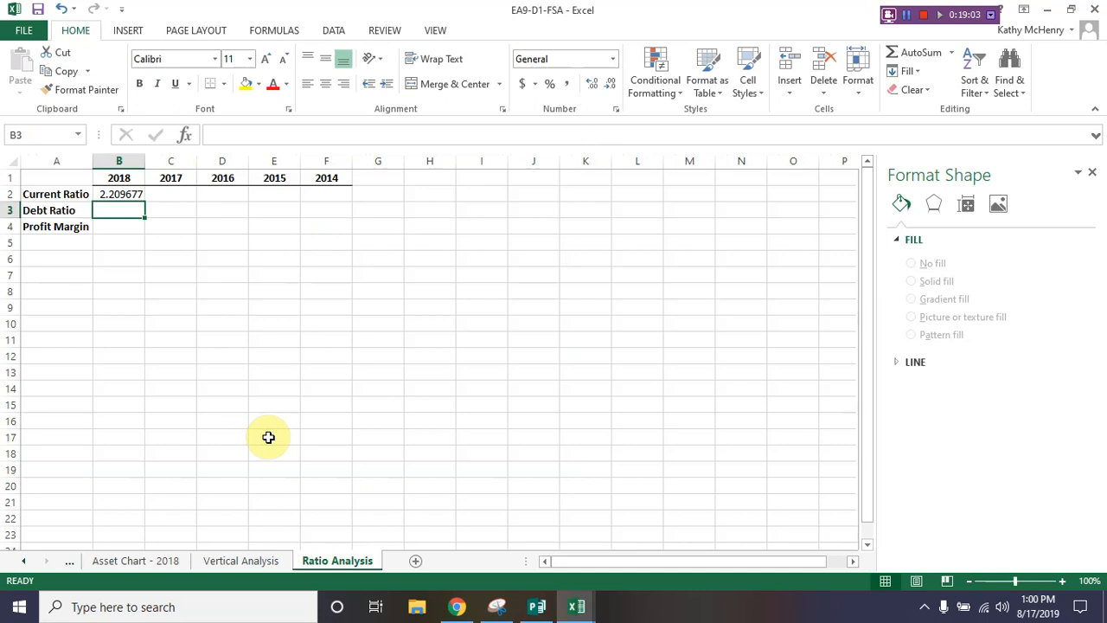
pyautogui.click(126, 194)
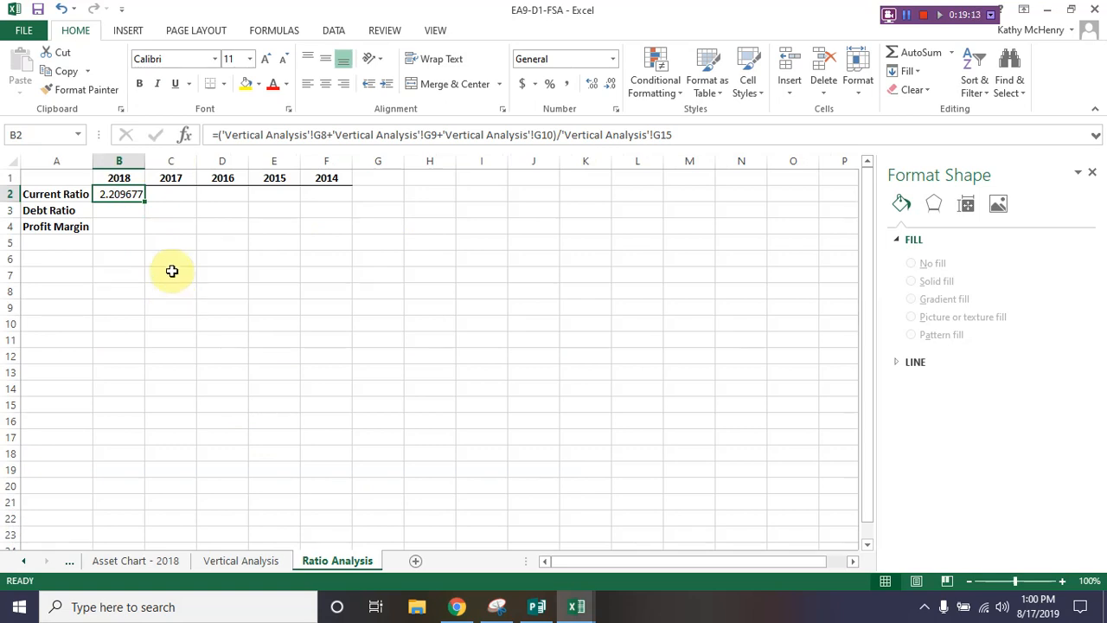
# - Copy the 2018 current ratio formula from B2 into the 2017 cell C2
pyautogui.click(170, 195)
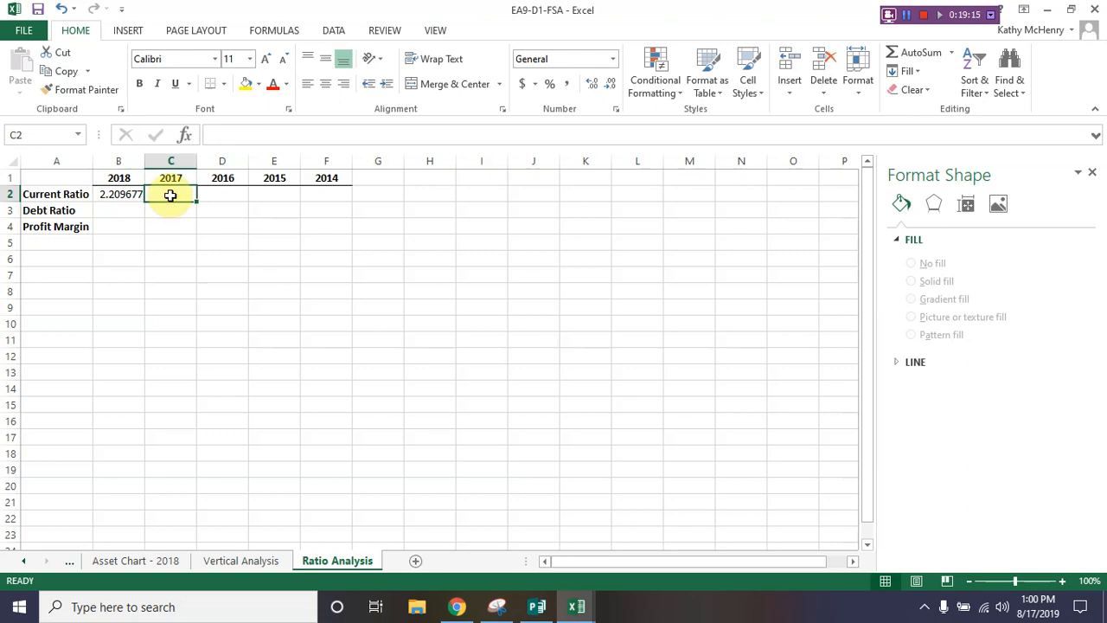
pyautogui.click(127, 192)
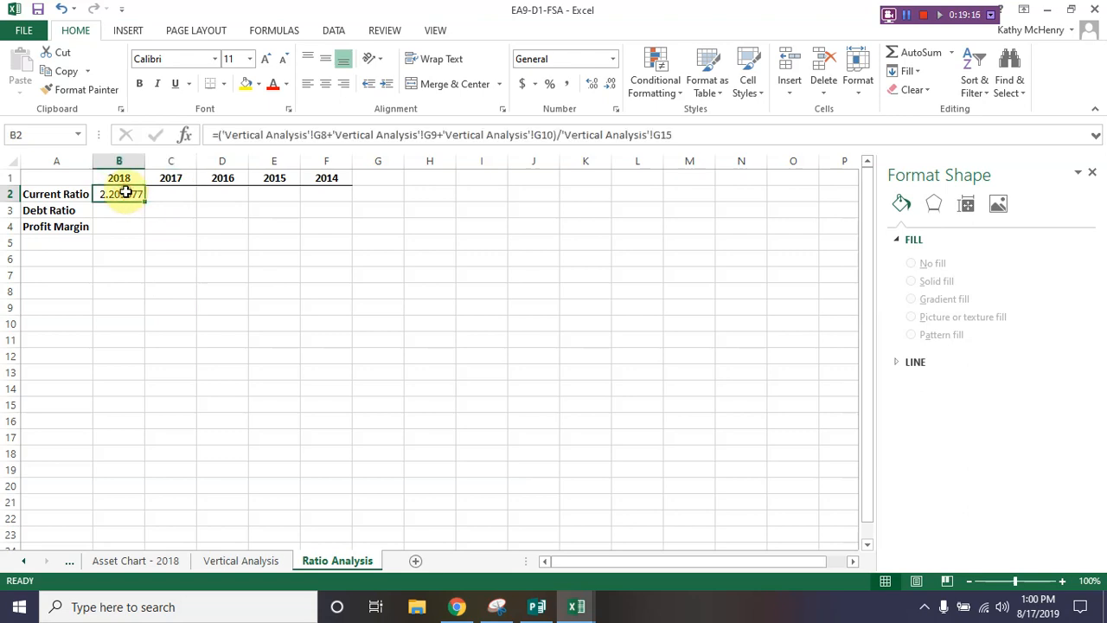
pyautogui.click(237, 560)
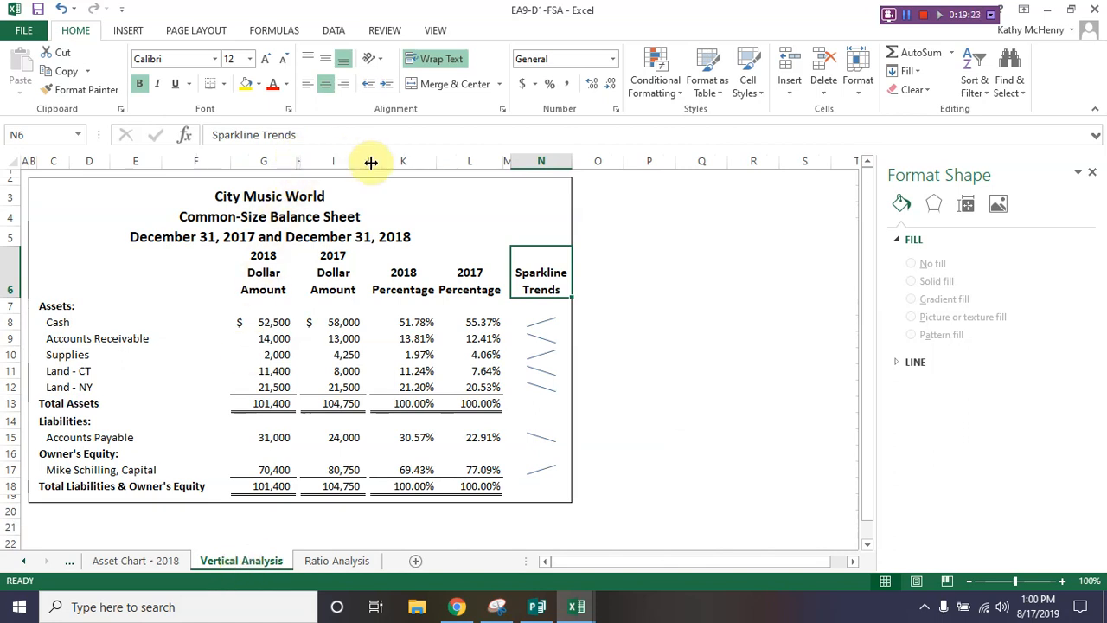
pyautogui.click(341, 562)
pyautogui.moveTo(145, 200); pyautogui.dragTo(178, 217)
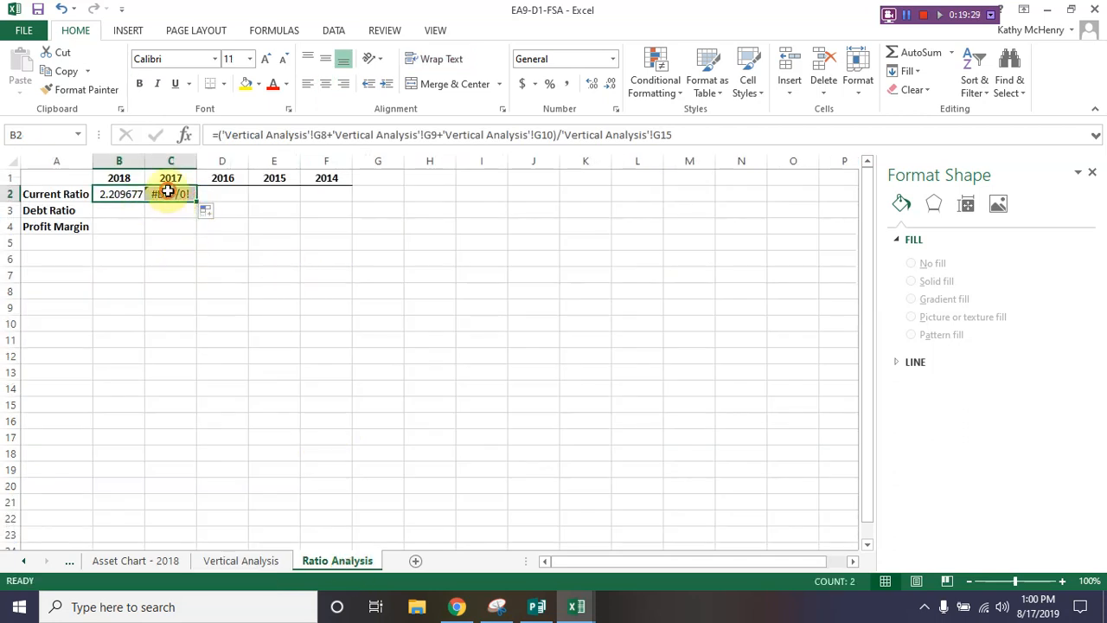
# - Change the C2 formula's references to Vertical Analysis cells I8, I9, I10 and I15 for the 2017 current ratio
pyautogui.click(168, 192)
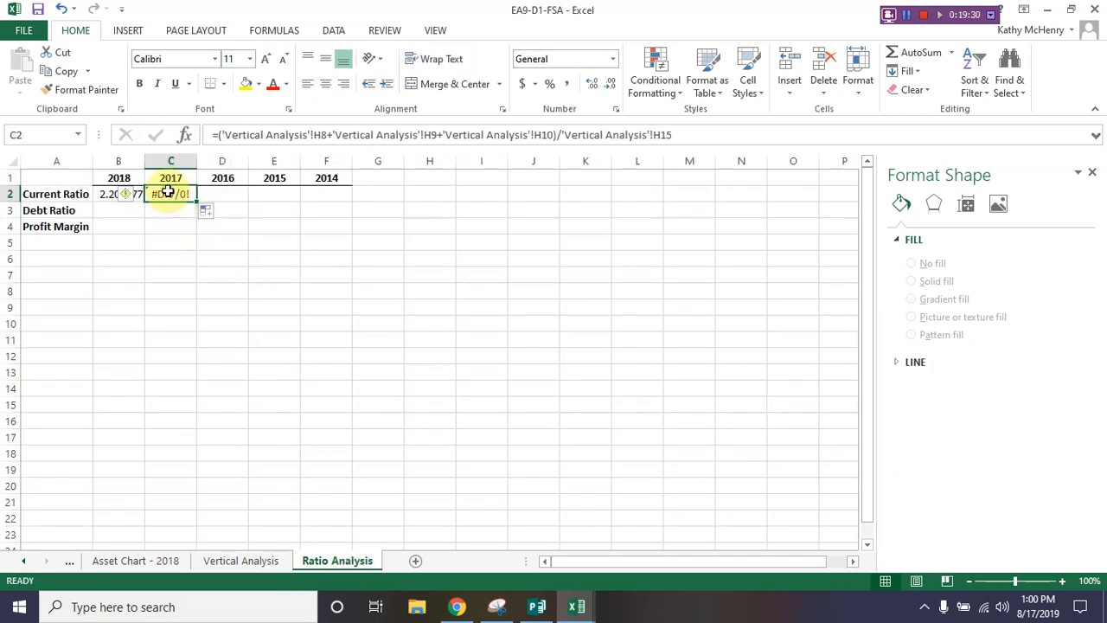
pyautogui.click(339, 134)
pyautogui.press('BackSpace')
pyautogui.write('i')
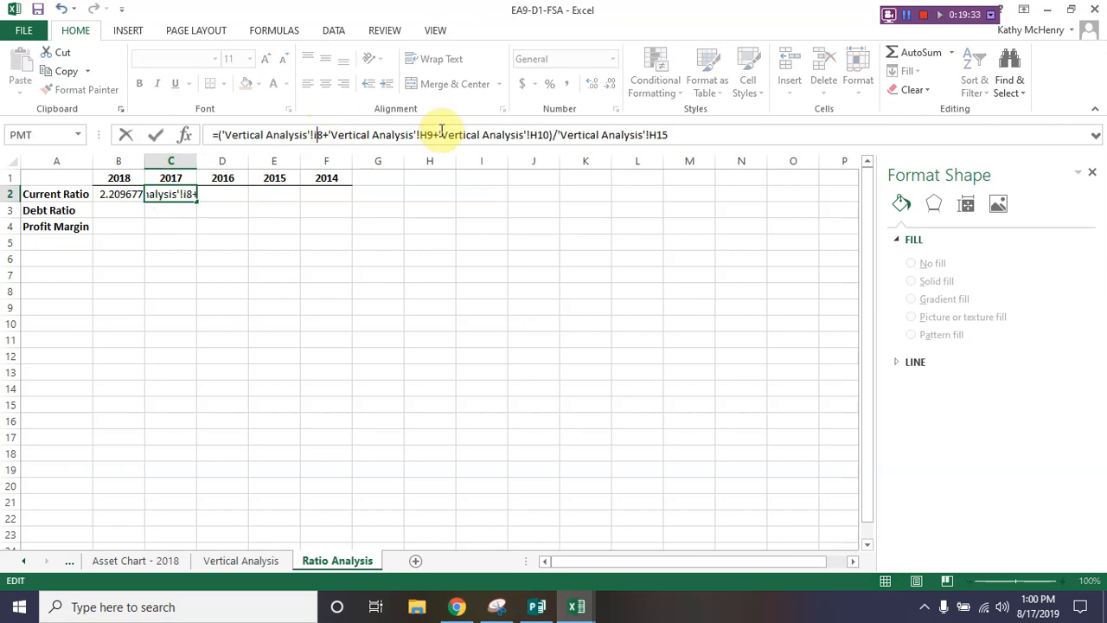
pyautogui.click(425, 135)
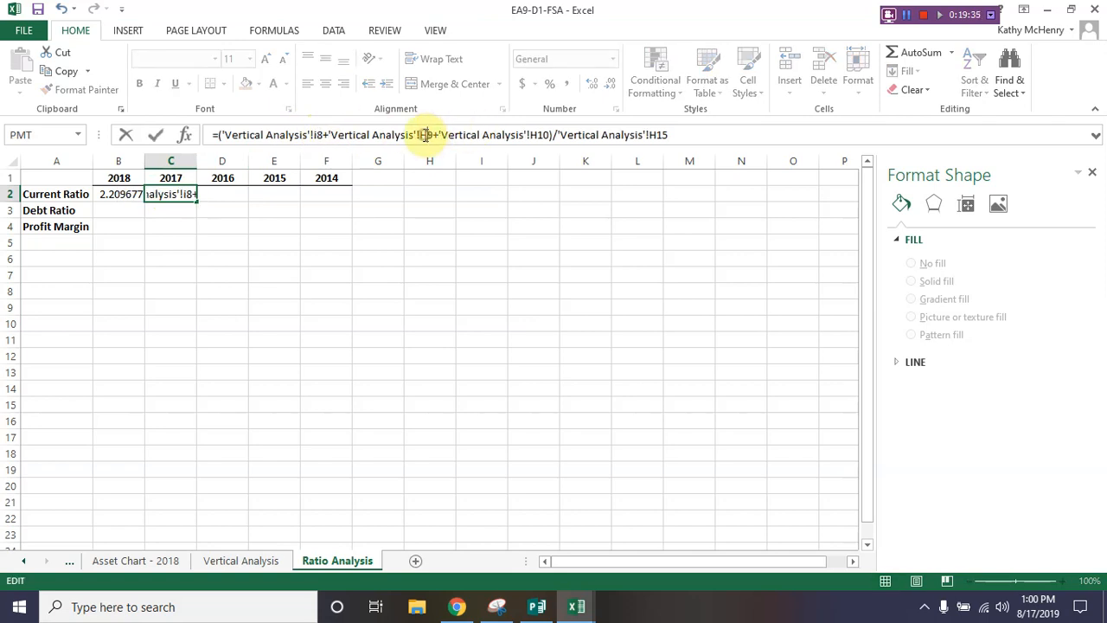
pyautogui.press('BackSpace')
pyautogui.write('i')
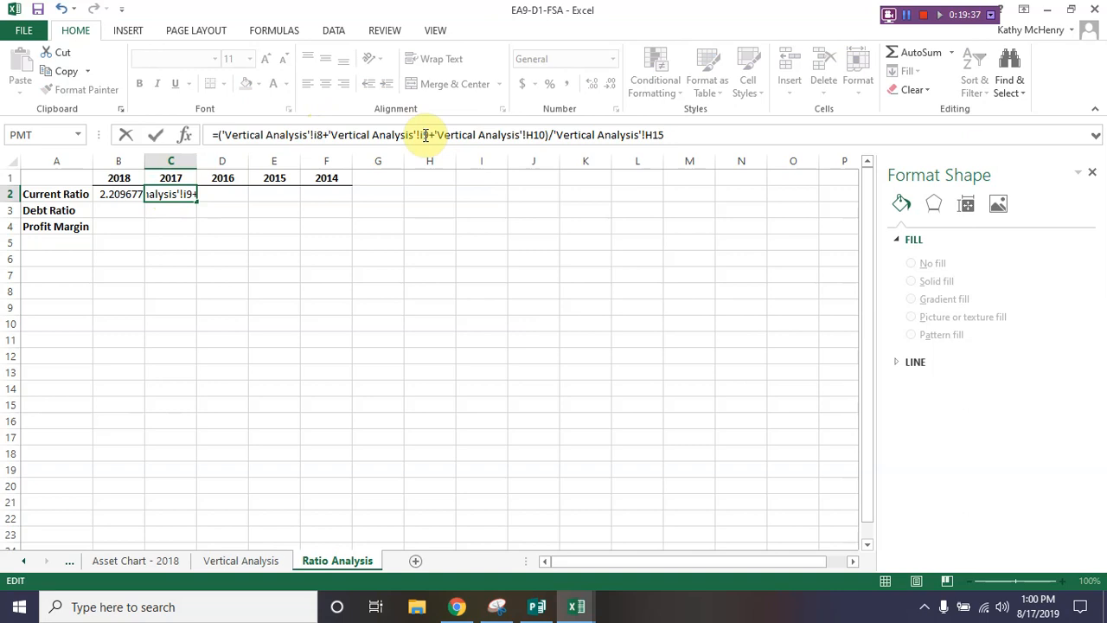
pyautogui.click(530, 135)
pyautogui.press('BackSpace')
pyautogui.write('i')
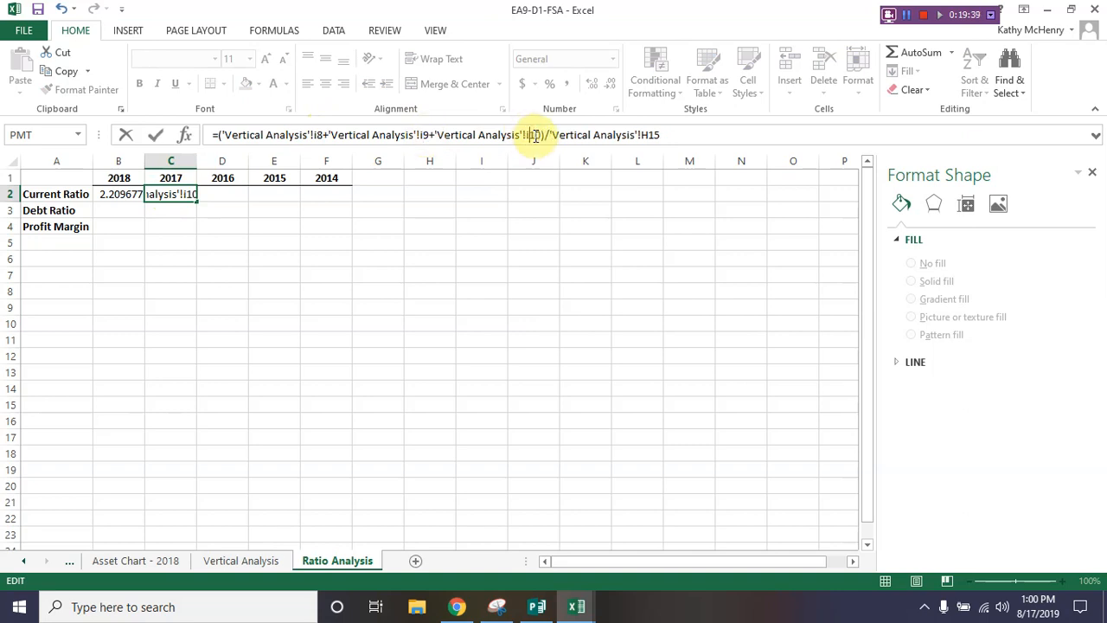
pyautogui.click(646, 135)
pyautogui.press('BackSpace')
pyautogui.write('i')
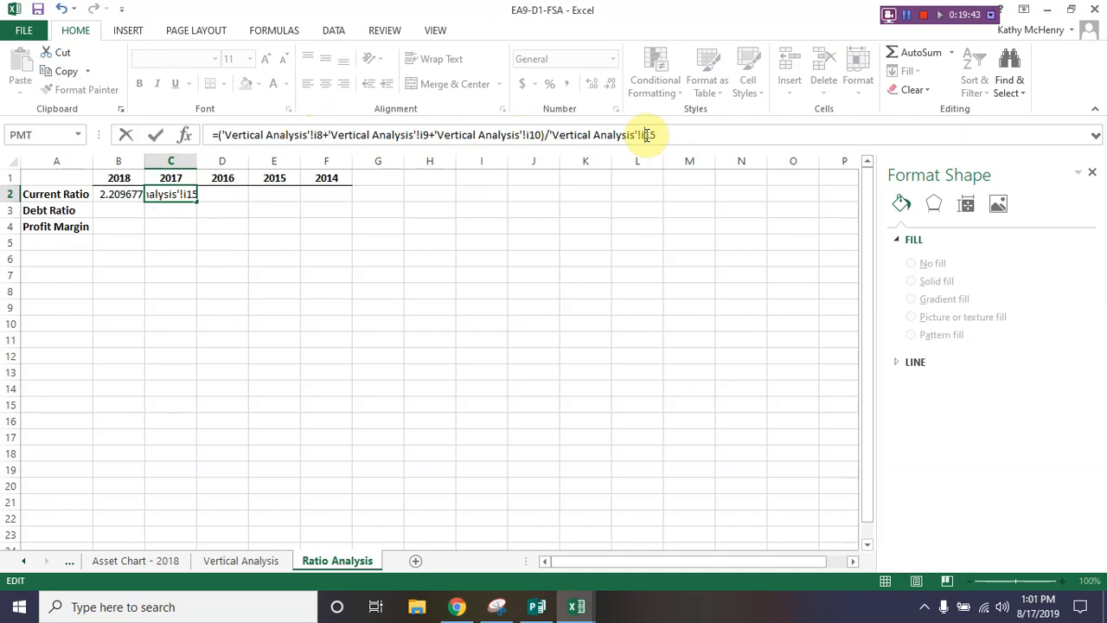
pyautogui.press('Return')
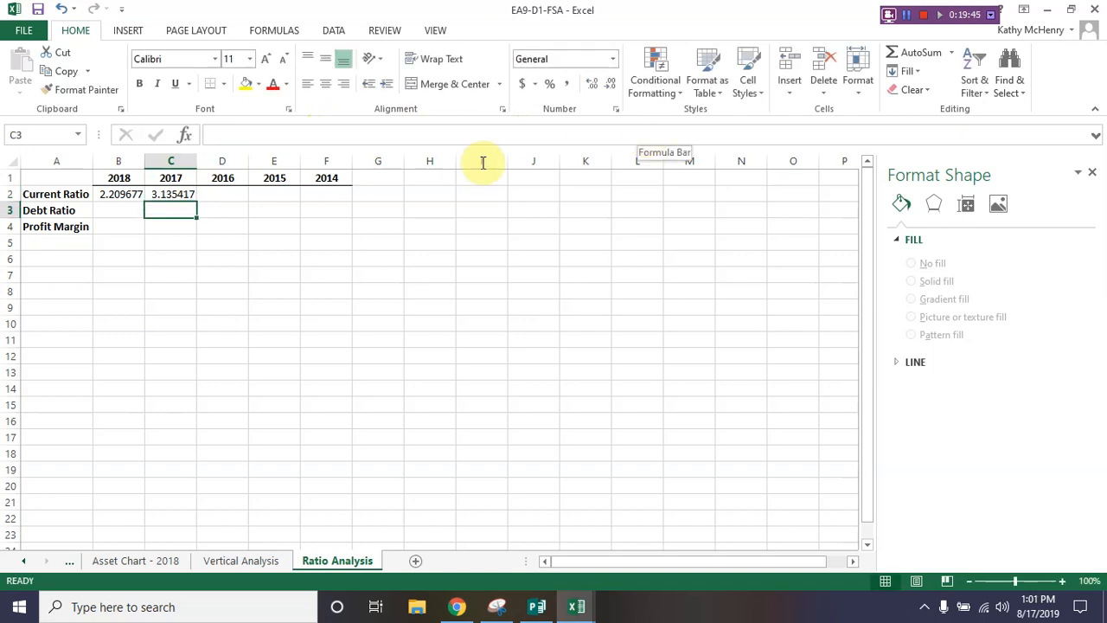
pyautogui.click(139, 196)
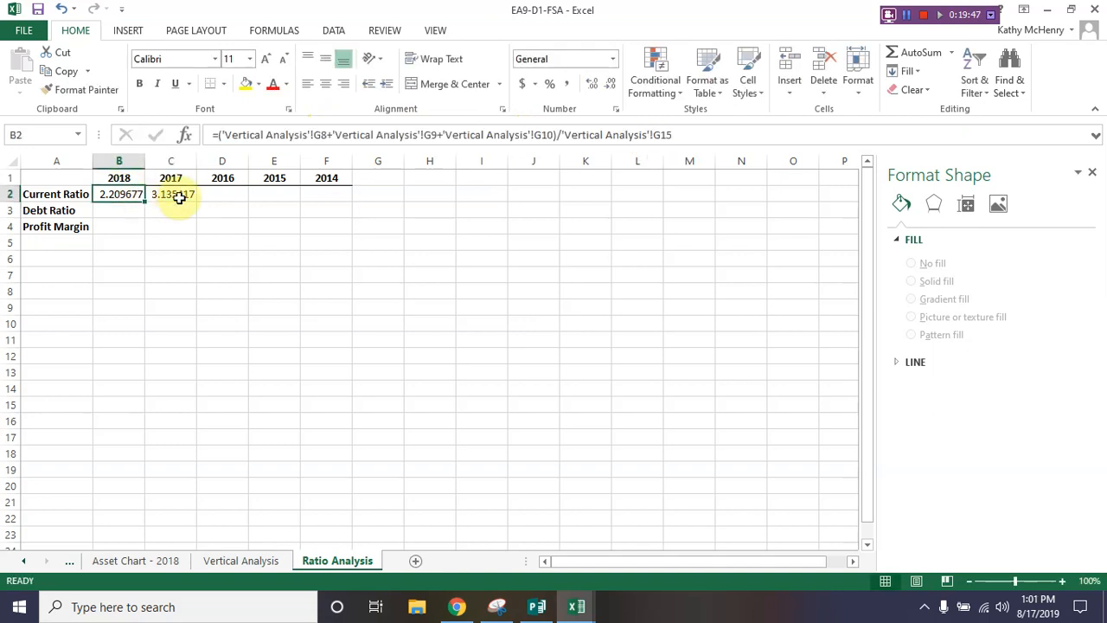
pyautogui.click(178, 195)
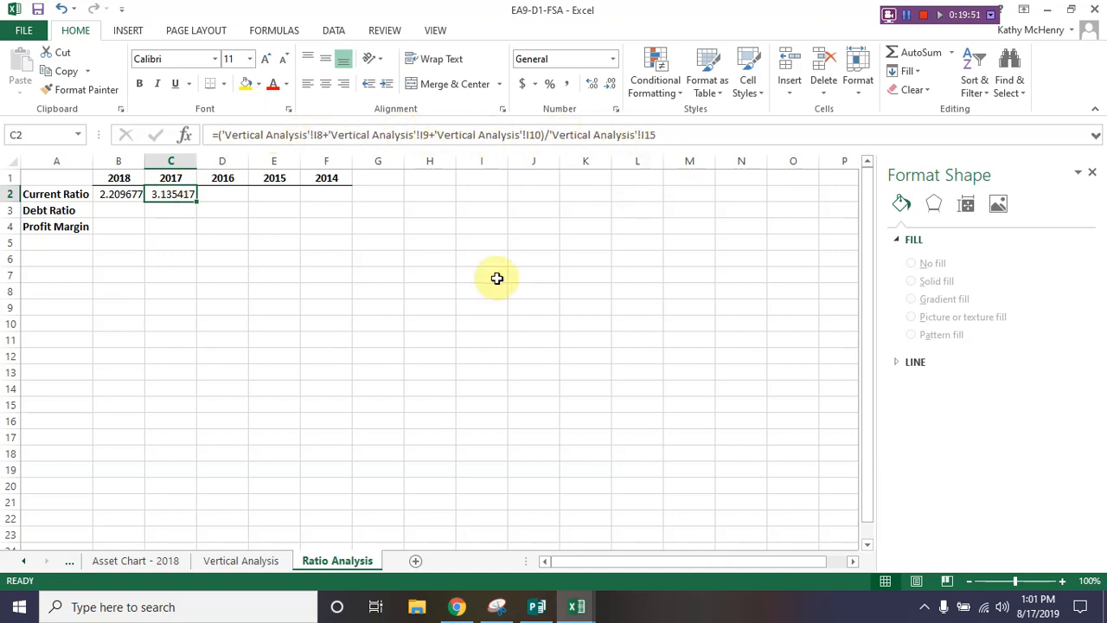
# - Calculate the 2018 debt ratio in B3 by dividing accounts payable in Vertical Analysis G15 by total assets in G13
pyautogui.click(114, 208)
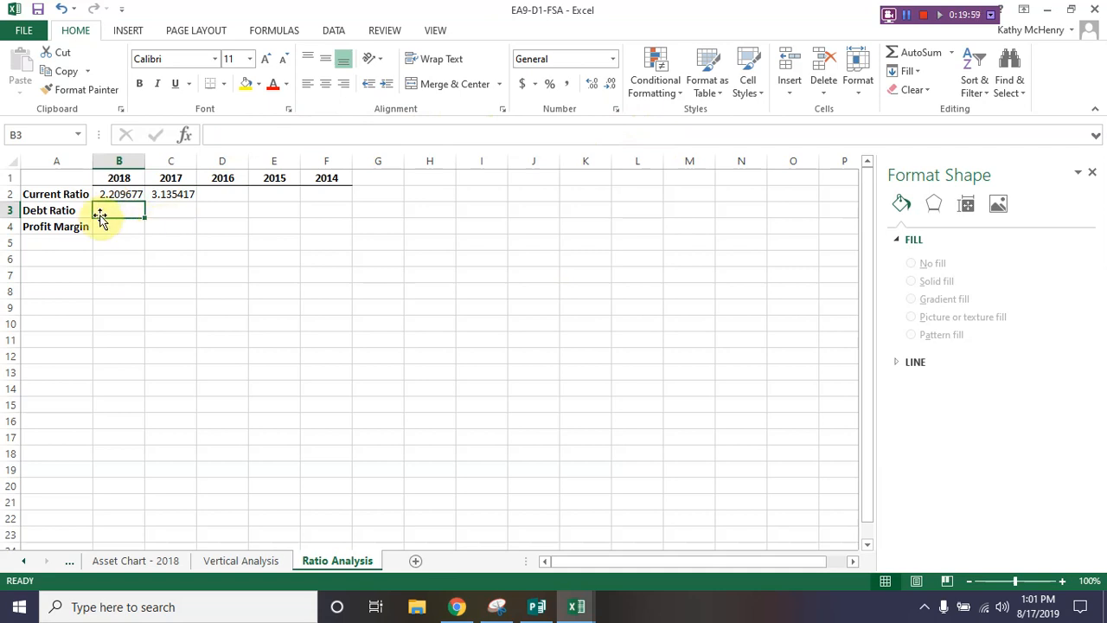
pyautogui.write('=')
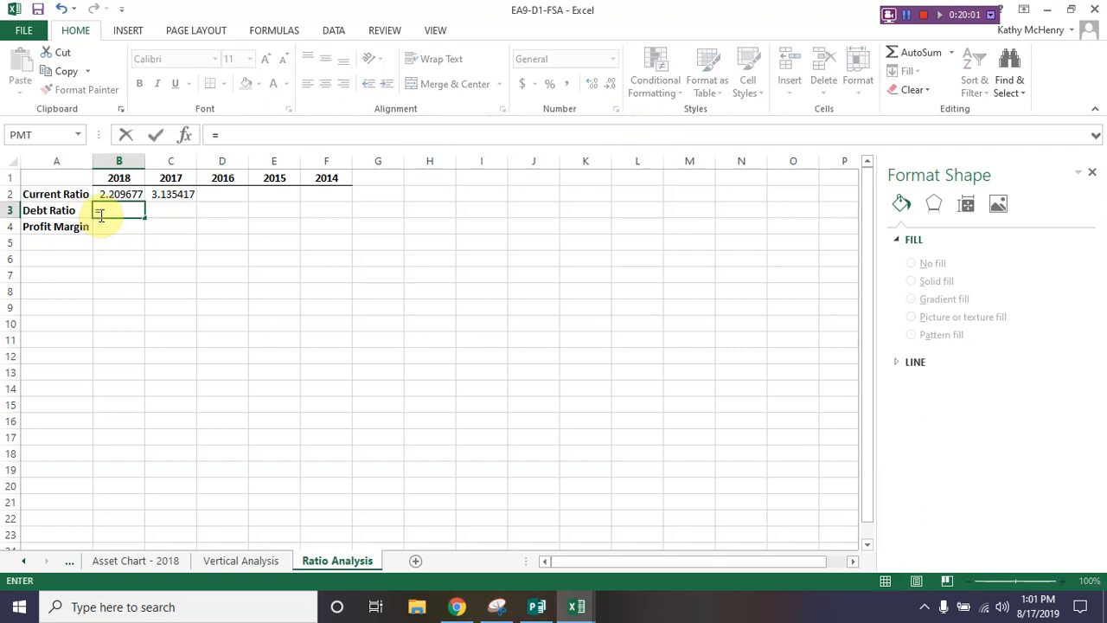
pyautogui.click(248, 562)
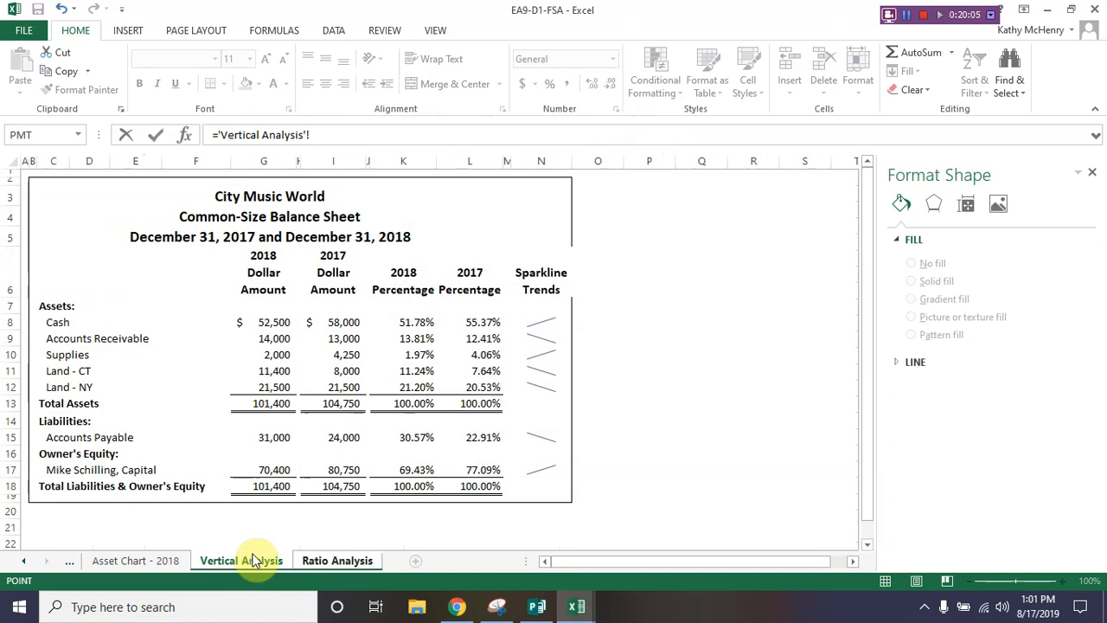
pyautogui.click(266, 439)
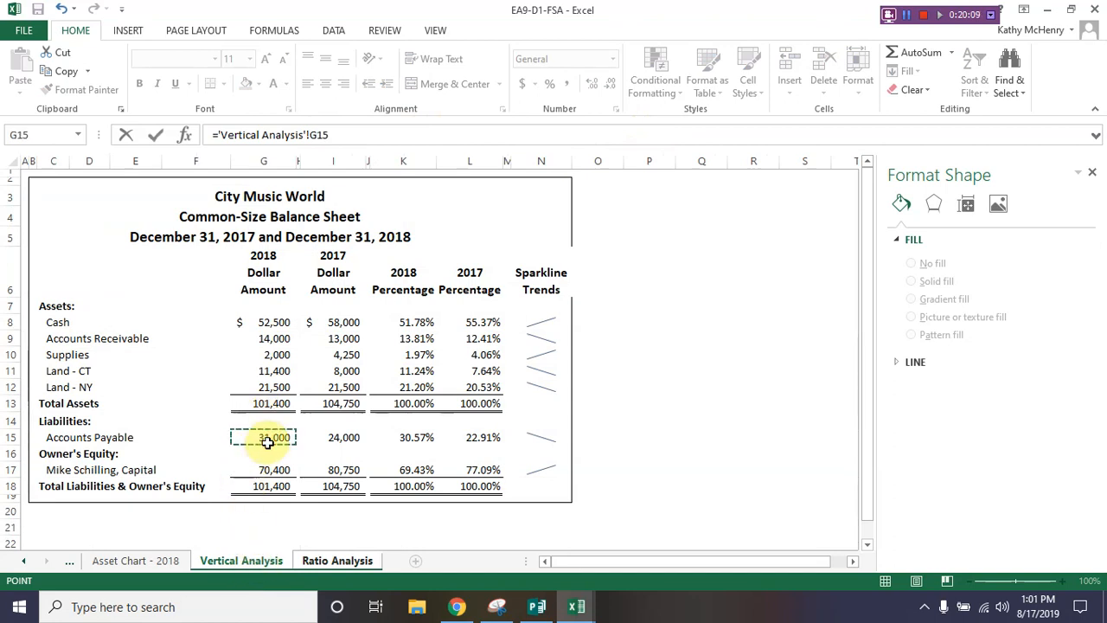
pyautogui.write('/')
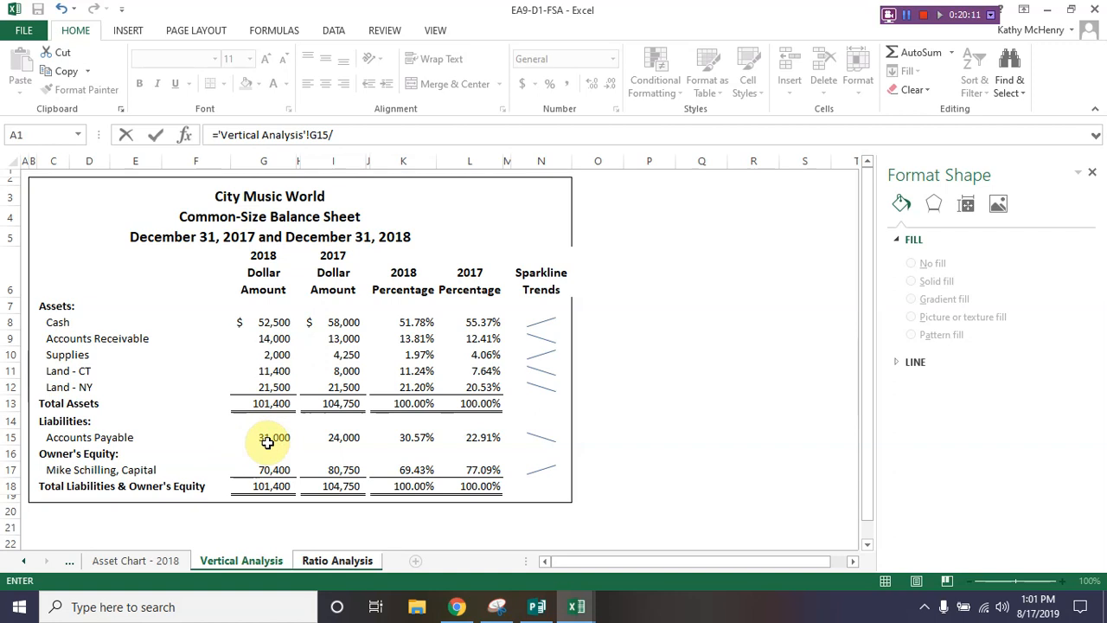
pyautogui.click(270, 401)
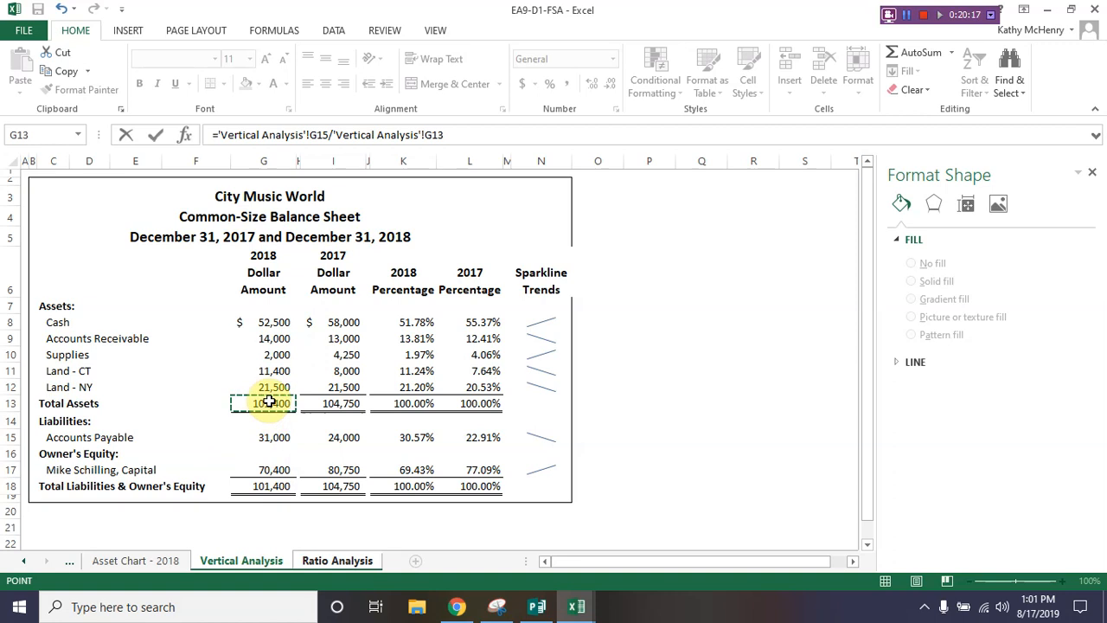
pyautogui.press('Return')
# - Copy the debt ratio formula from B3 into C3 and change its references to Vertical Analysis I15 and I13
pyautogui.click(120, 210)
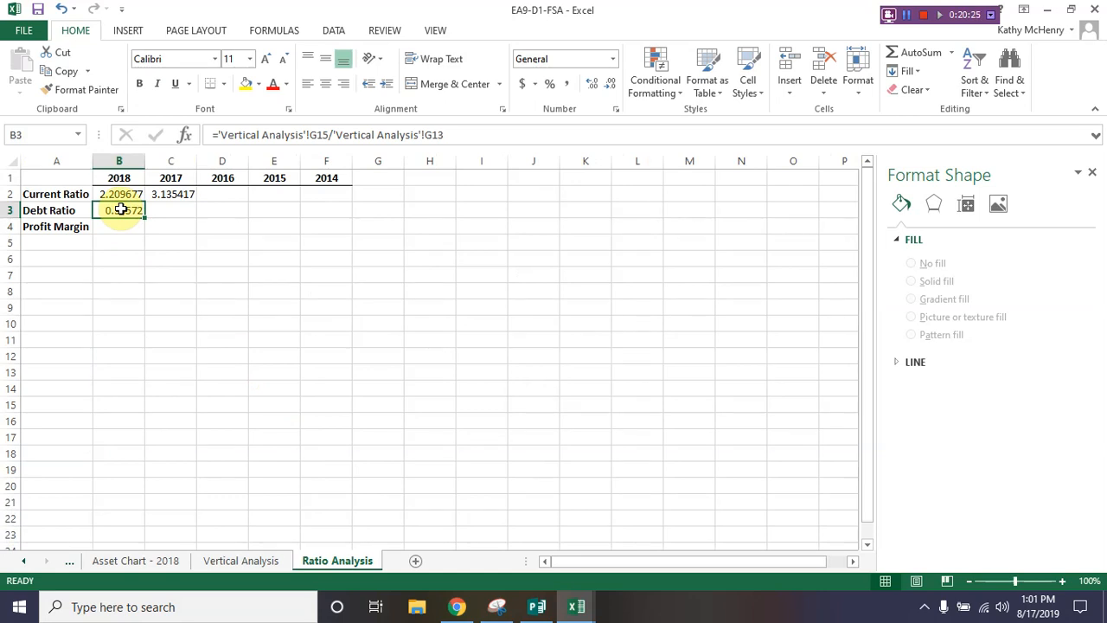
pyautogui.moveTo(144, 217); pyautogui.dragTo(198, 210)
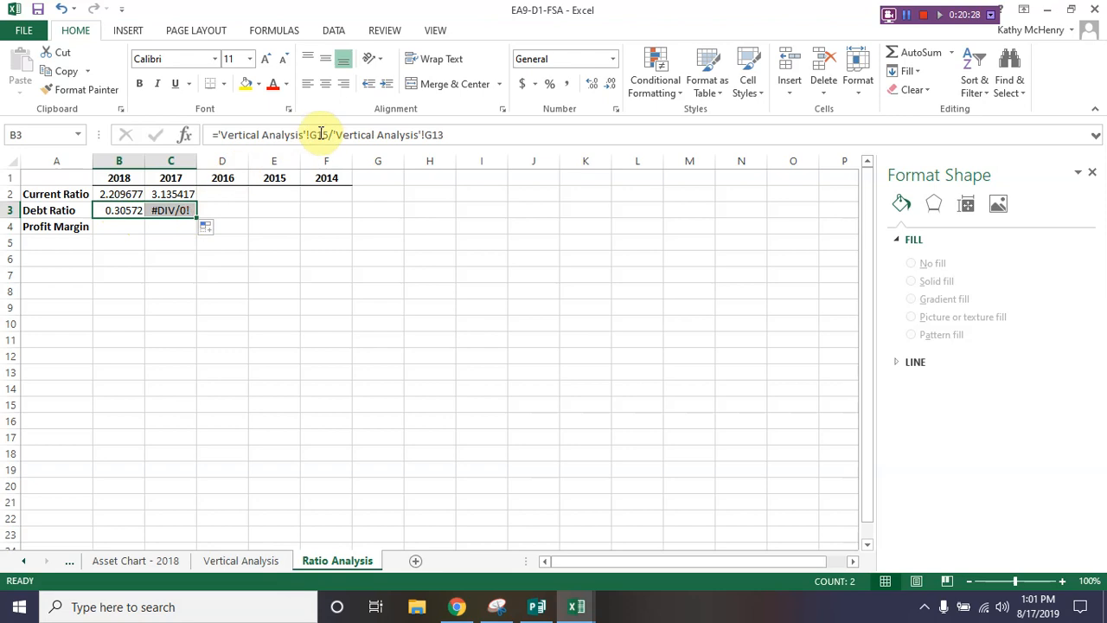
pyautogui.click(170, 212)
pyautogui.click(309, 129)
pyautogui.press('BackSpace')
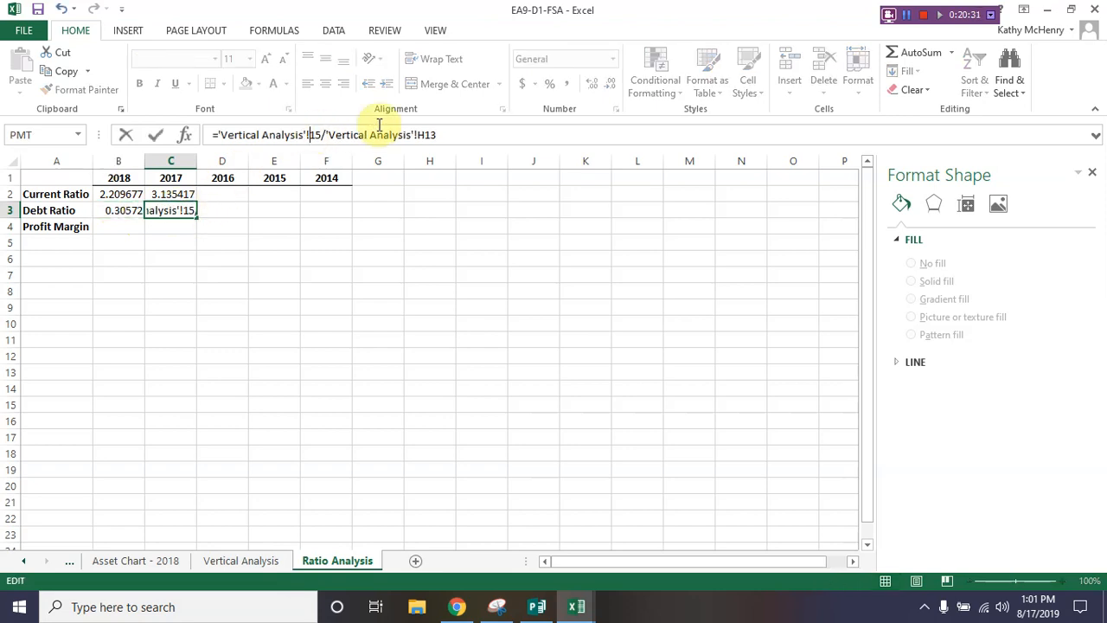
pyautogui.write('I')
pyautogui.press('Right')
pyautogui.press('Right')
pyautogui.press('Right')
pyautogui.press('Right')
pyautogui.press('Right')
pyautogui.press('Right')
pyautogui.press('Right')
pyautogui.press('Right')
pyautogui.press('Right')
pyautogui.press('Right')
pyautogui.press('Right')
pyautogui.press('Right')
pyautogui.press('Right')
pyautogui.press('Right')
pyautogui.press('Right')
pyautogui.press('Right')
pyautogui.press('Right')
pyautogui.press('Right')
pyautogui.press('Right')
pyautogui.press('Right')
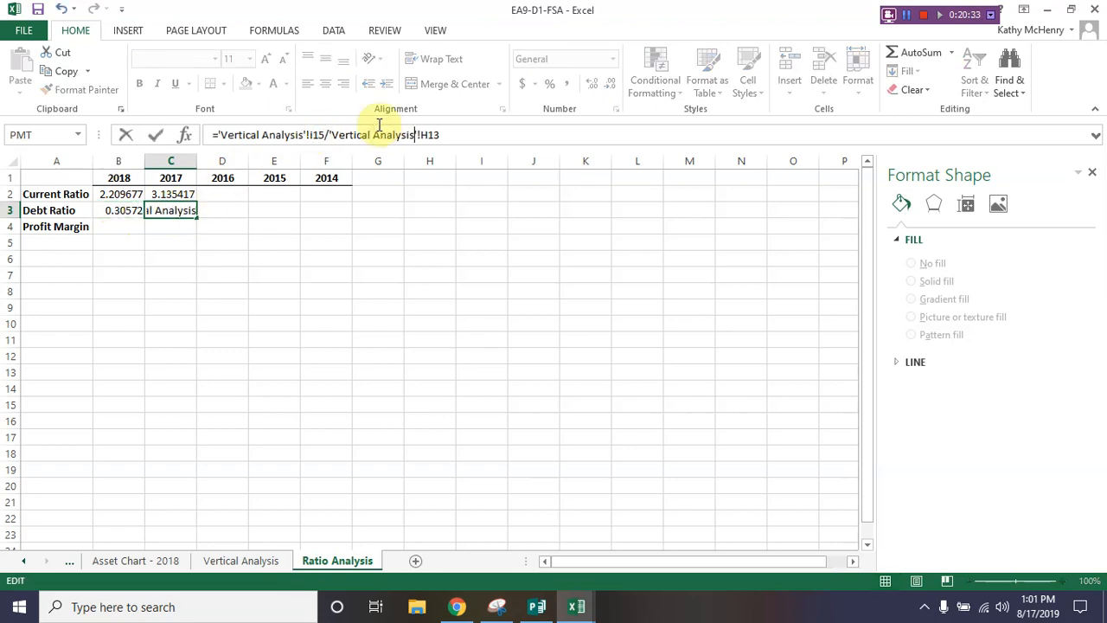
pyautogui.press('BackSpace')
pyautogui.write('I')
pyautogui.press('Return')
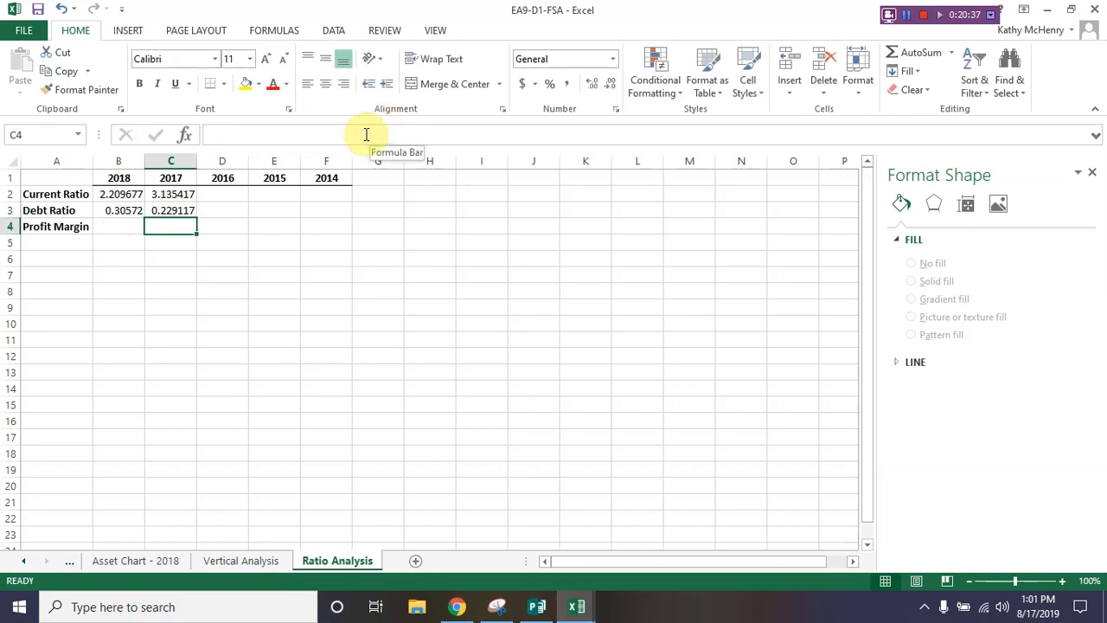
# - Calculate the 2018 profit margin in B4 by dividing Horizontal Analysis net income $G$20 by total revenue $G$10, using absolute references
pyautogui.click(121, 229)
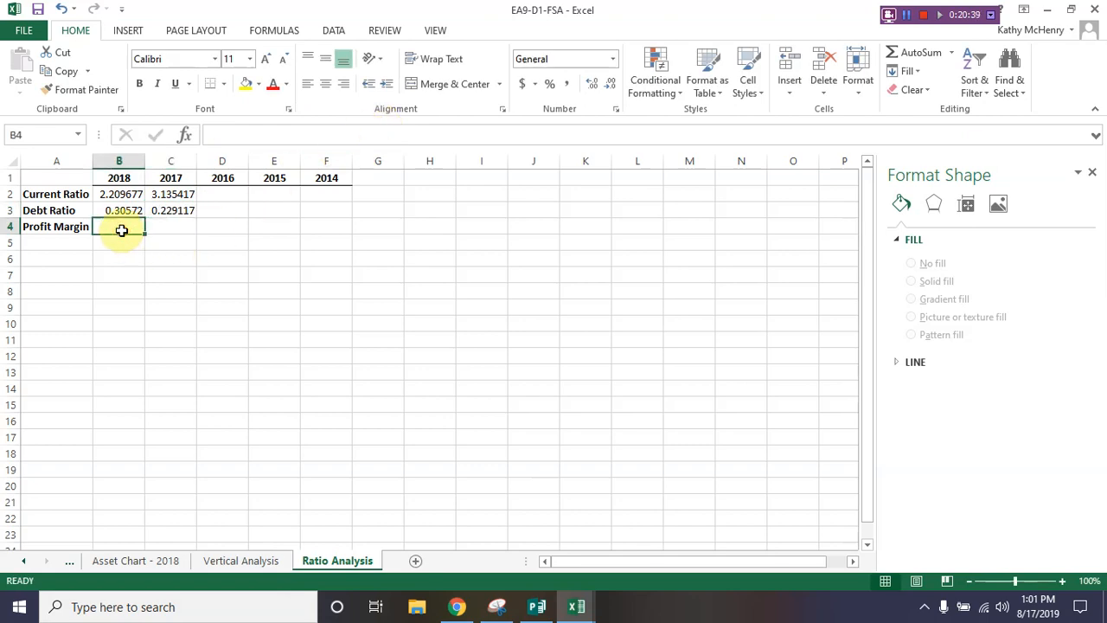
pyautogui.write('=')
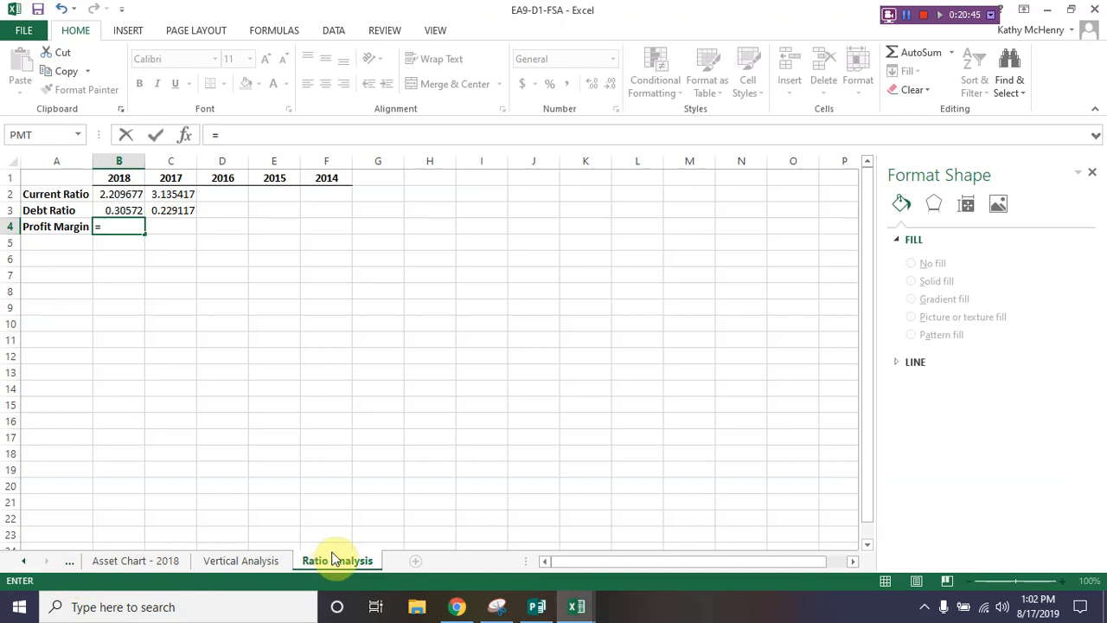
pyautogui.click(23, 566)
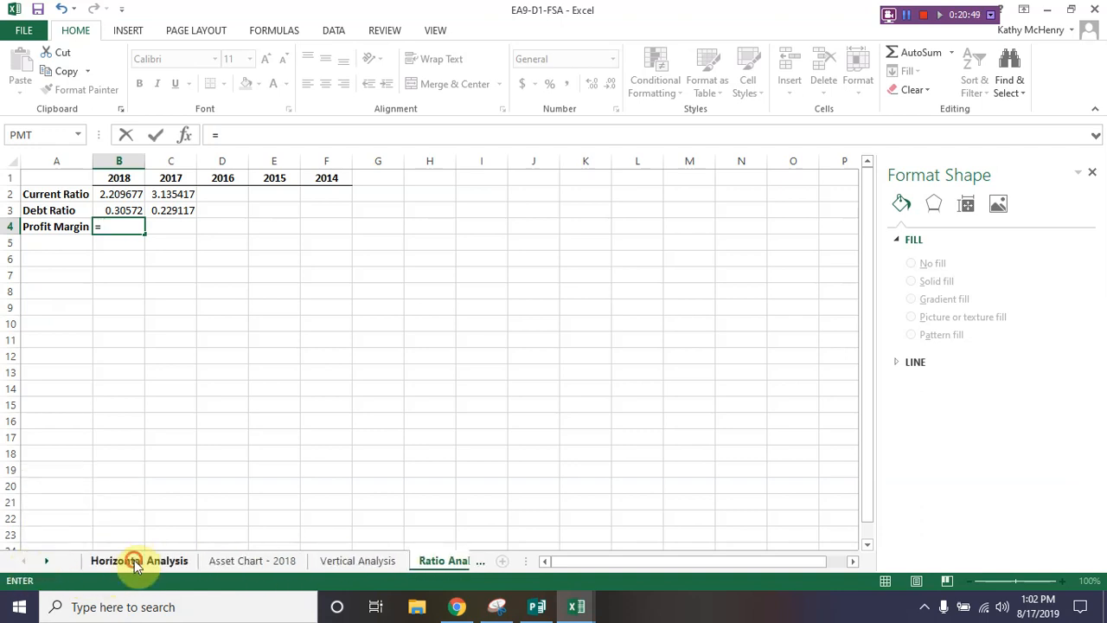
pyautogui.click(134, 560)
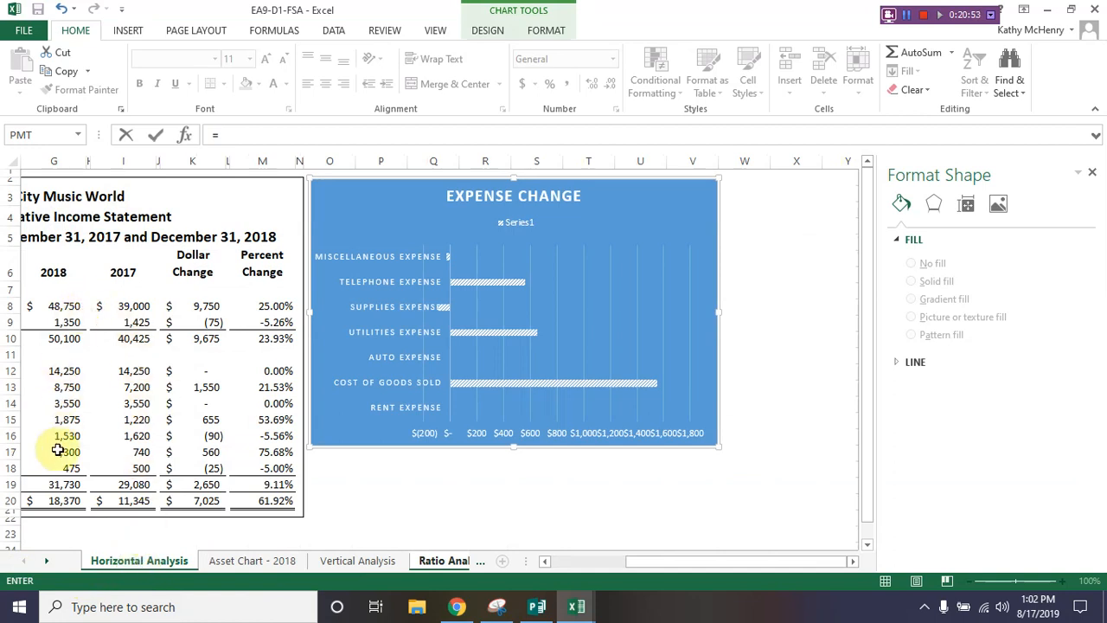
pyautogui.click(57, 502)
pyautogui.press('F4')
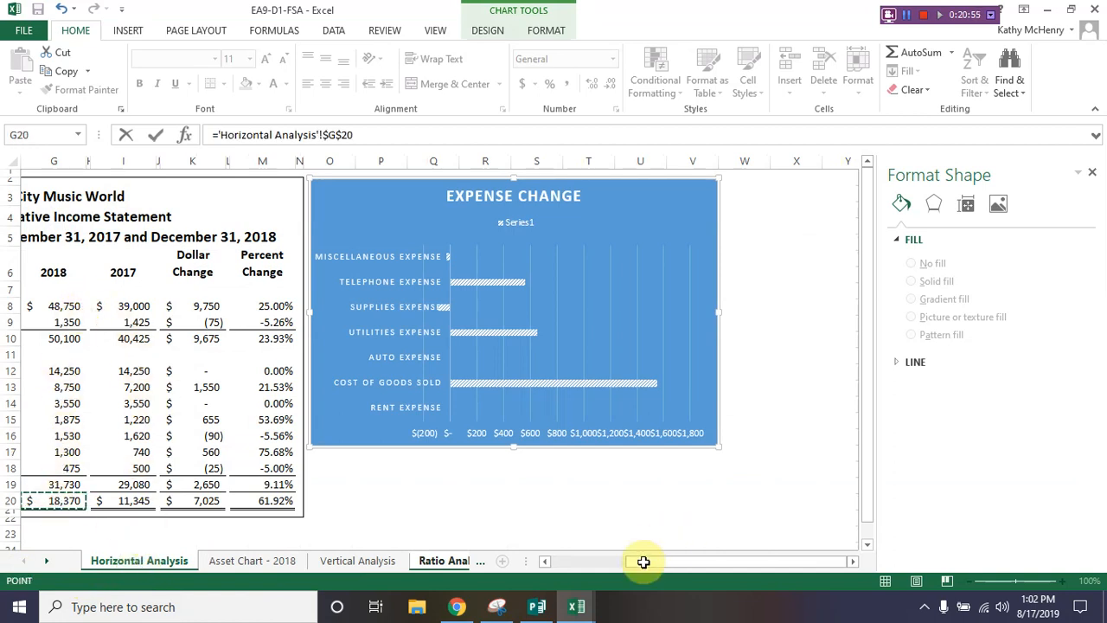
pyautogui.click(546, 563)
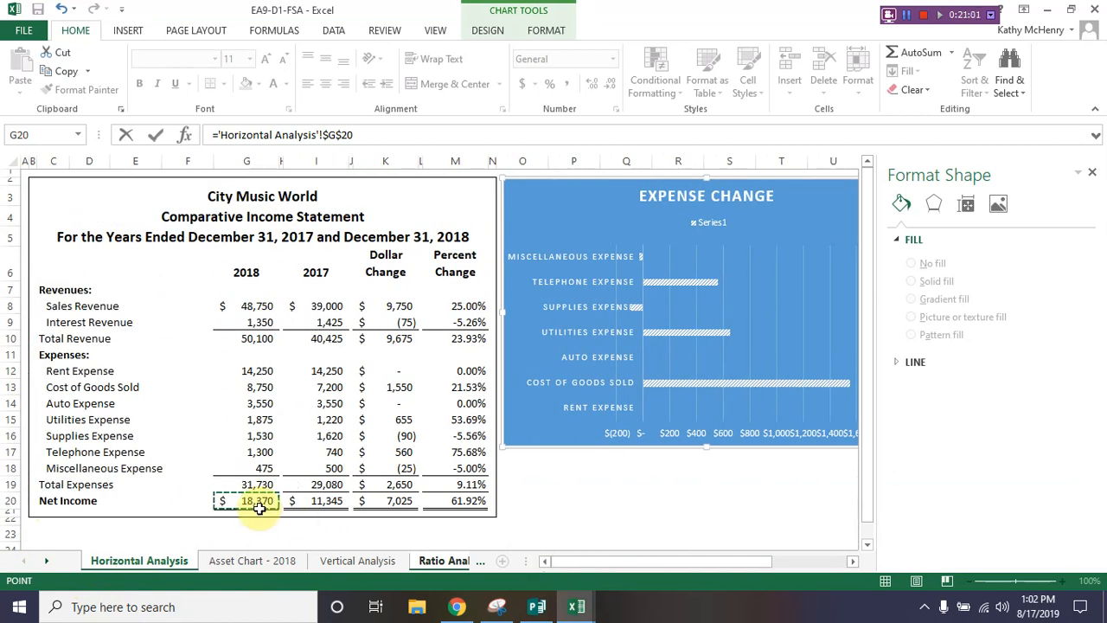
pyautogui.write('/')
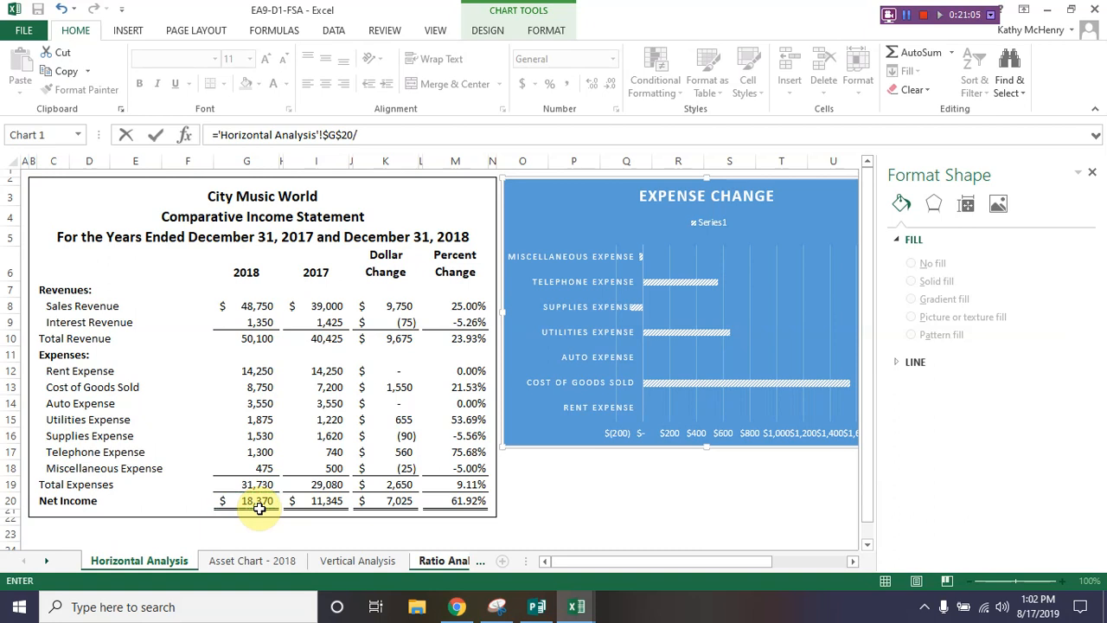
pyautogui.click(248, 336)
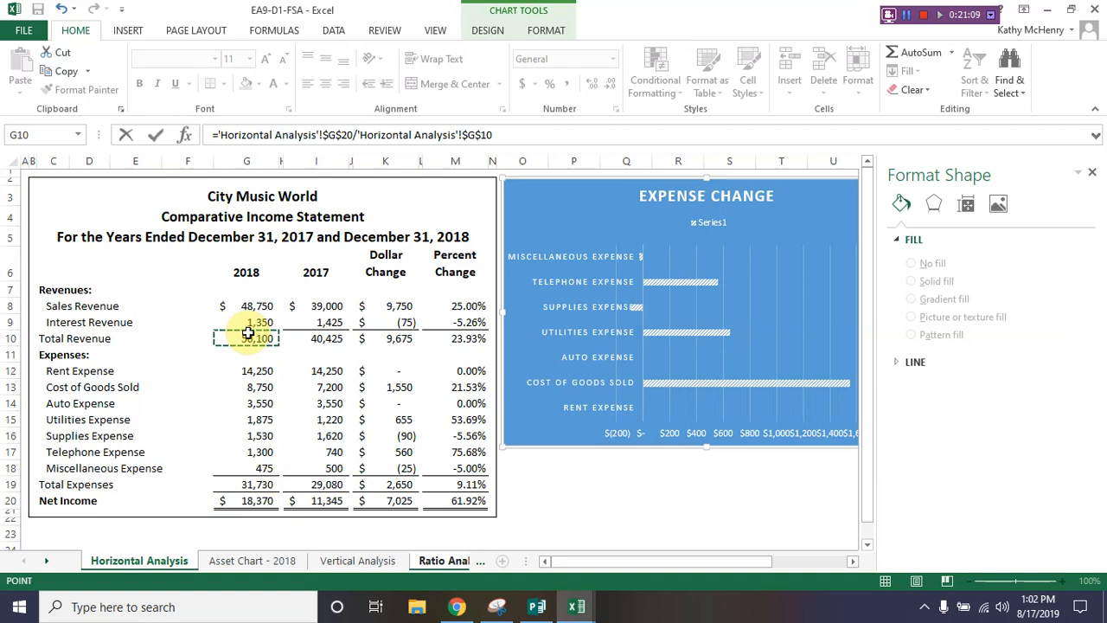
pyautogui.press('Return')
# - Copy the 2018 profit margin formula from B4 into the 2017 cell C4
pyautogui.click(137, 226)
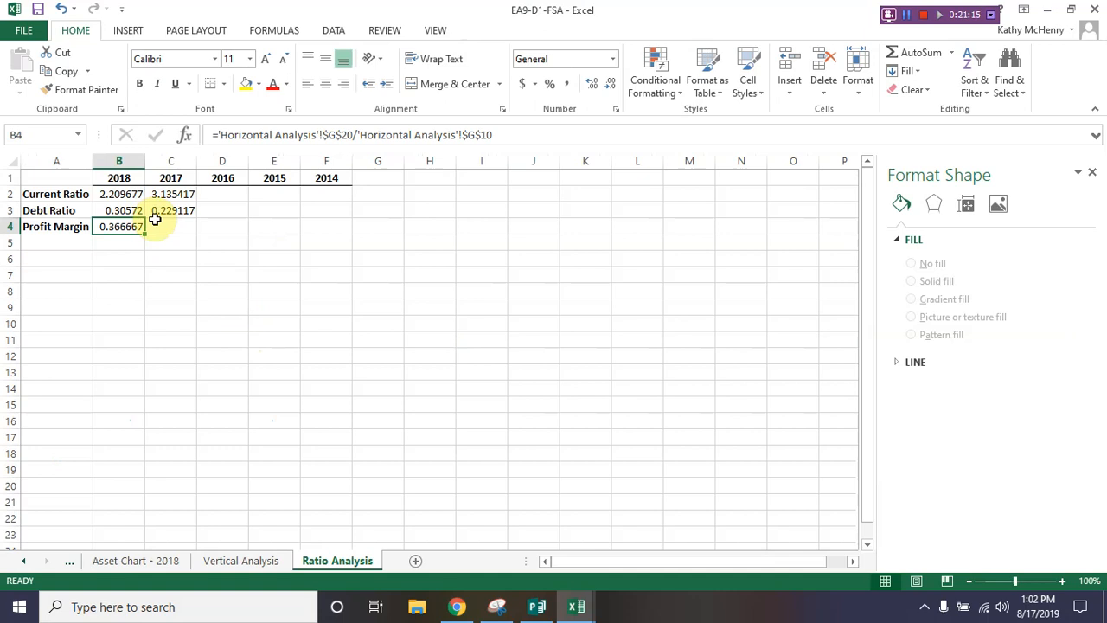
pyautogui.moveTo(148, 235); pyautogui.dragTo(185, 236)
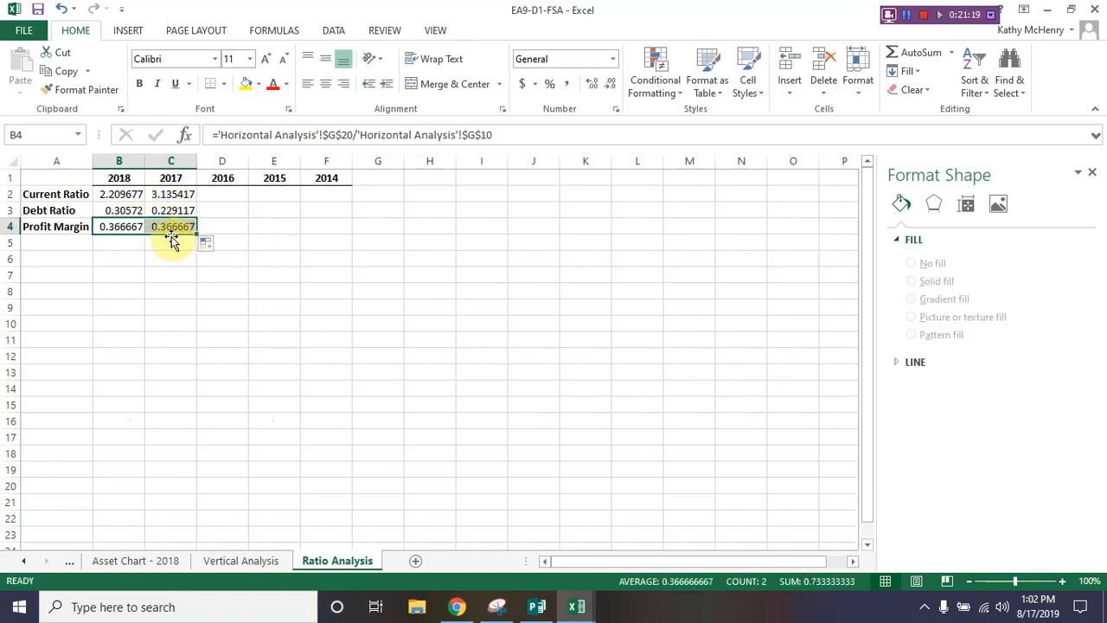
pyautogui.click(168, 230)
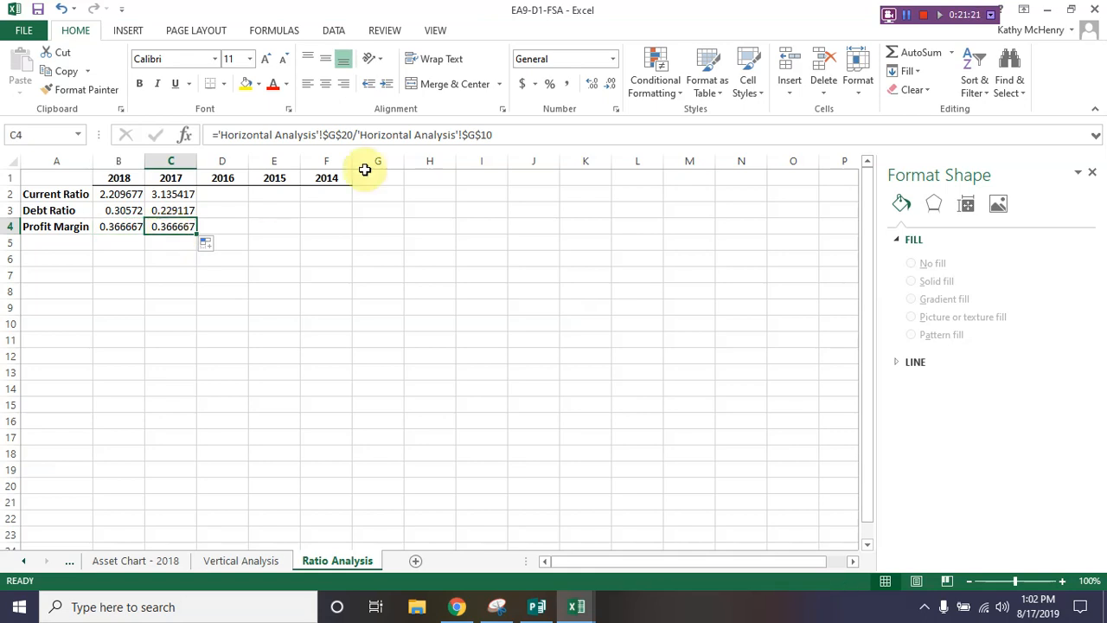
# - Change the 2017 profit margin formula in C4 to divide Horizontal Analysis $I$20 by $I$10
pyautogui.click(334, 136)
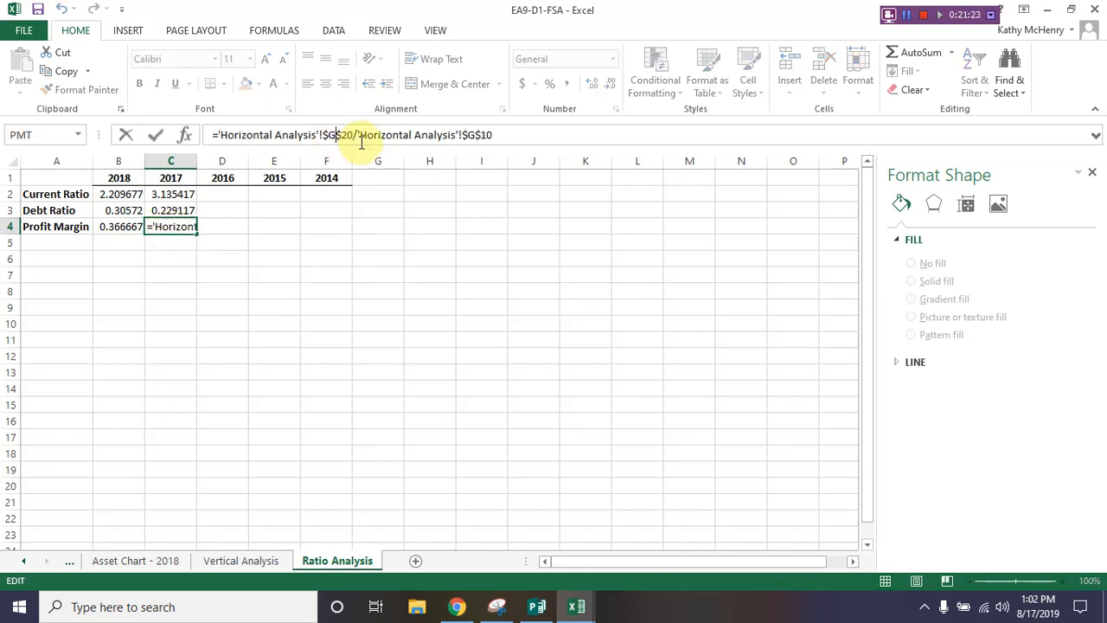
pyautogui.press('BackSpace')
pyautogui.write('i')
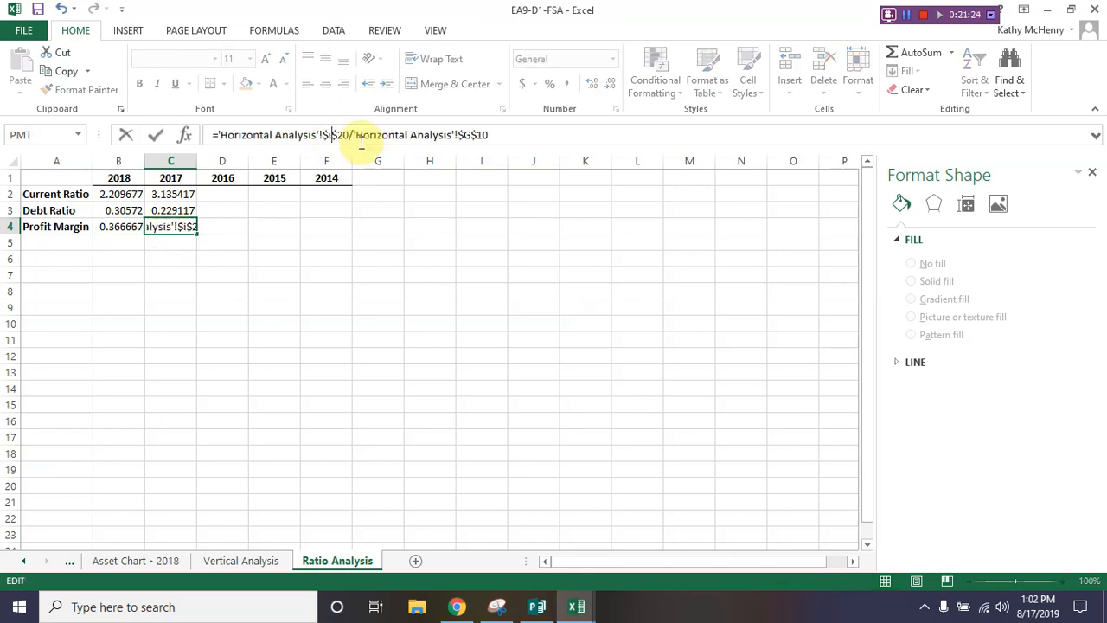
pyautogui.click(472, 136)
pyautogui.press('BackSpace')
pyautogui.write('i')
pyautogui.press('Return')
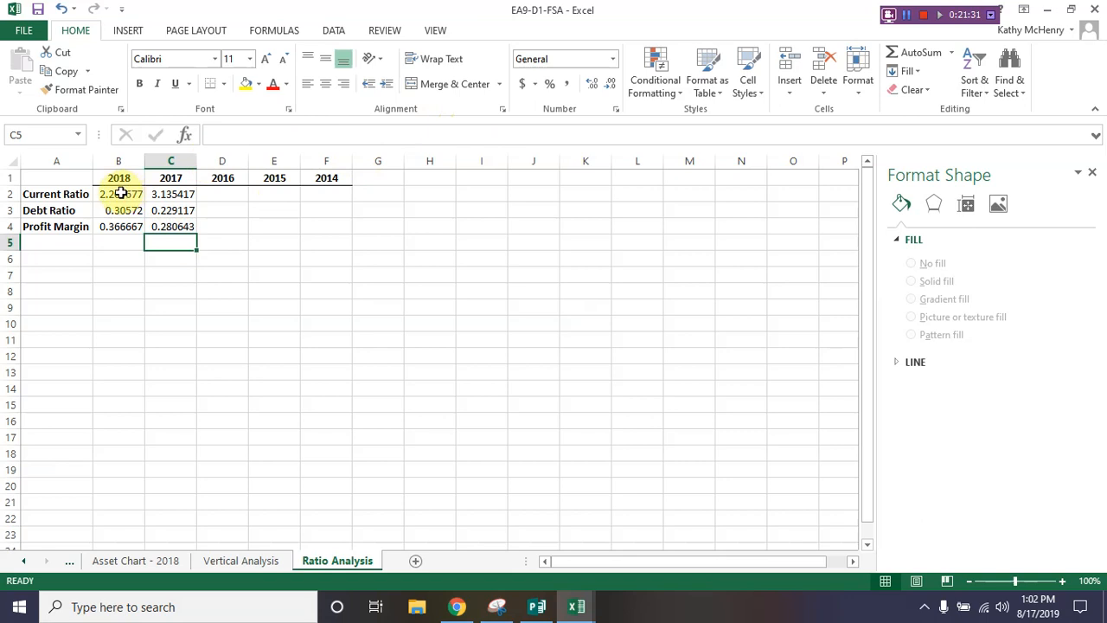
# - Apply comma style to the ratios in B2:F4 and format the profit margin row B4:F4 as percentages with one decimal
pyautogui.moveTo(124, 192); pyautogui.dragTo(336, 236)
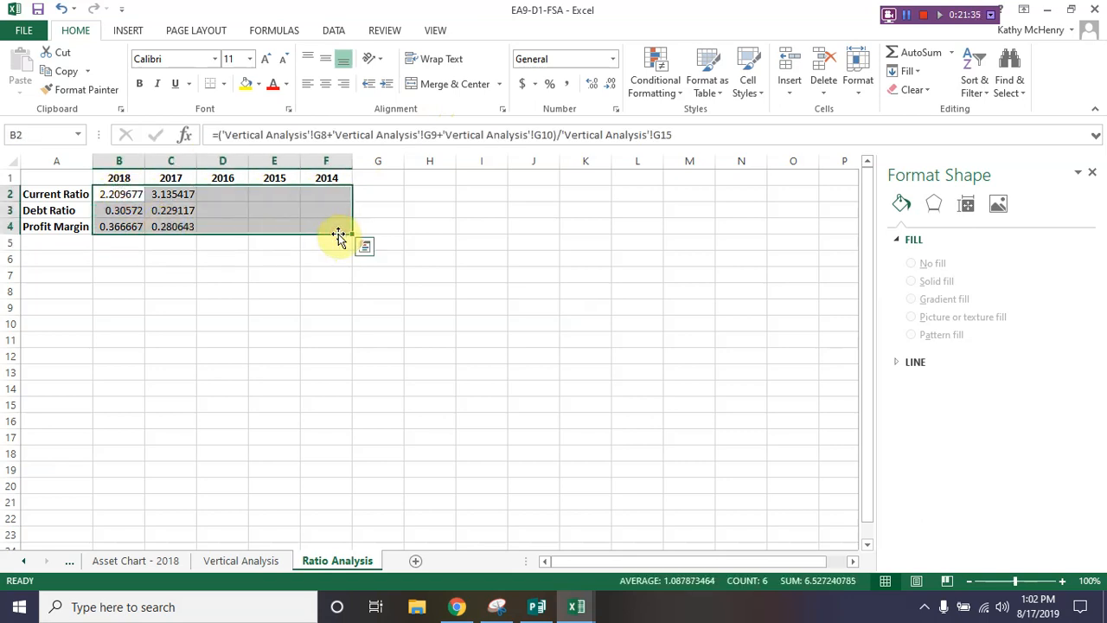
pyautogui.click(567, 86)
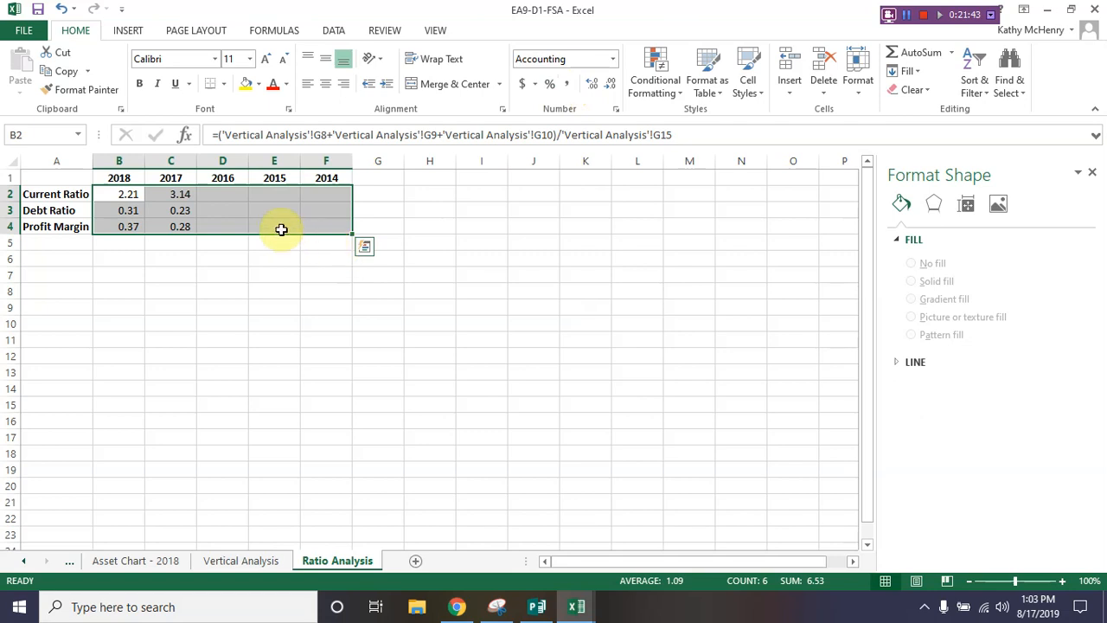
pyautogui.click(278, 227)
pyautogui.moveTo(119, 225); pyautogui.dragTo(315, 226)
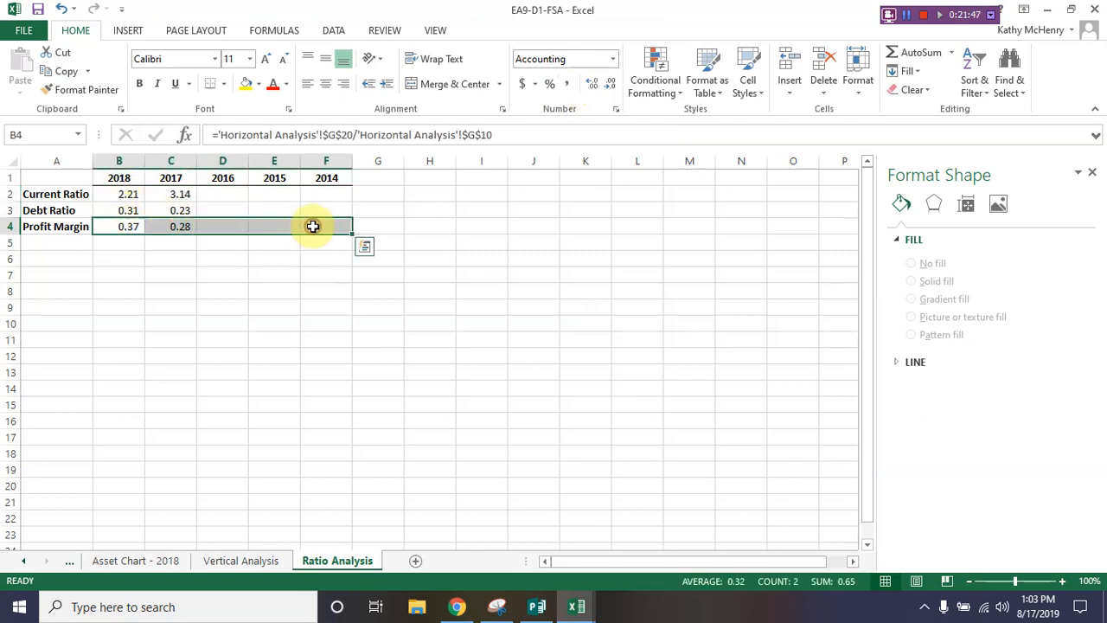
pyautogui.click(548, 84)
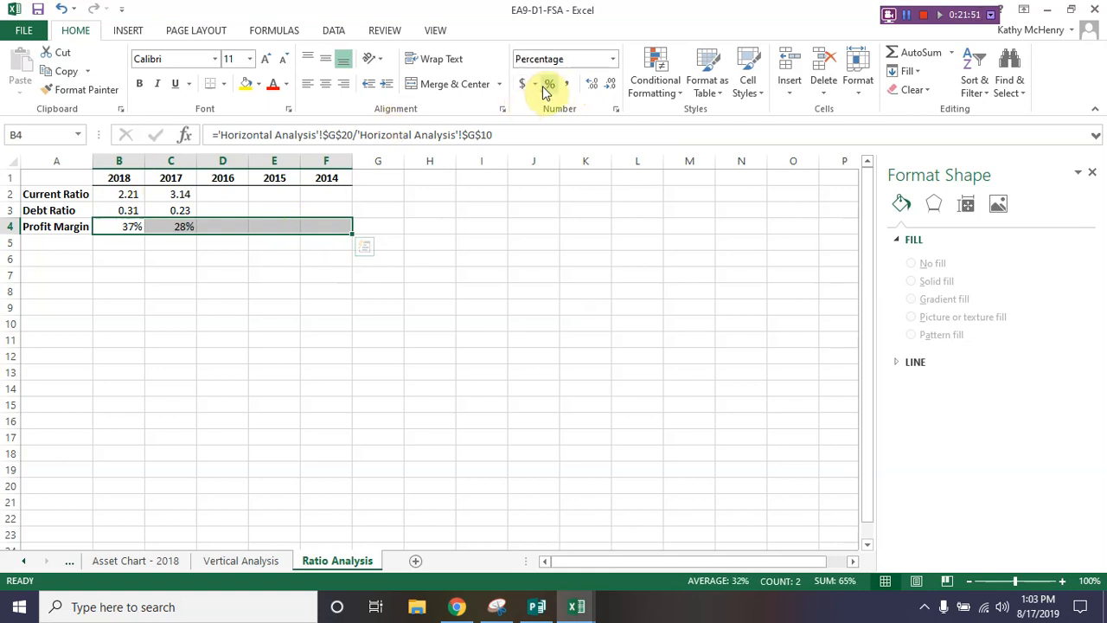
pyautogui.click(592, 85)
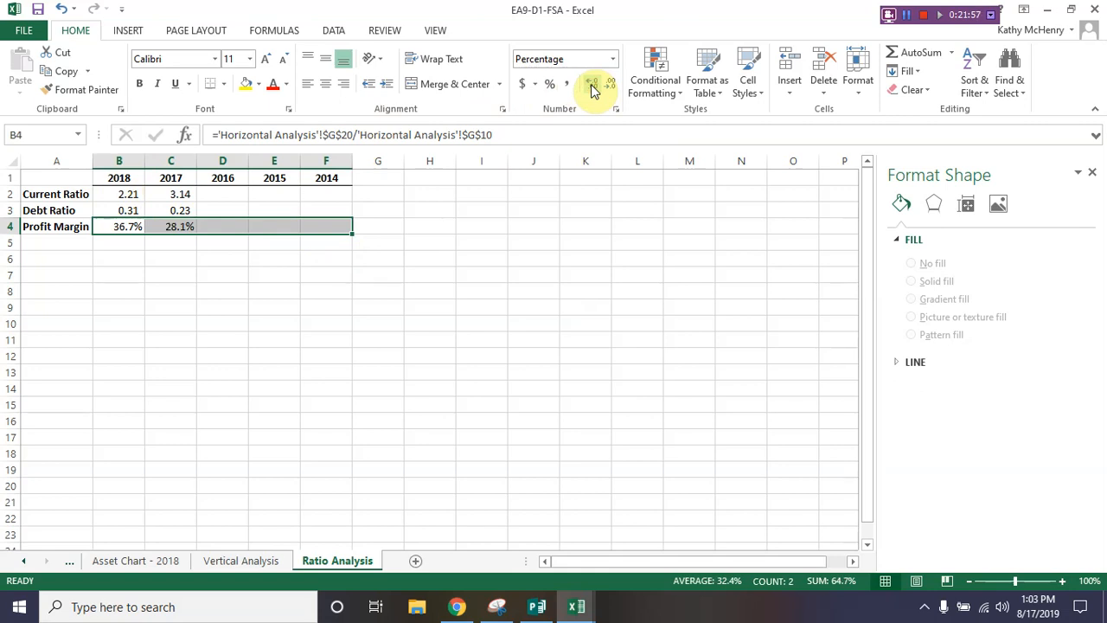
# - Enter the current ratios 3.43, 2.84 and 2.67 for 2016, 2015 and 2014 in D2:F2
pyautogui.click(230, 194)
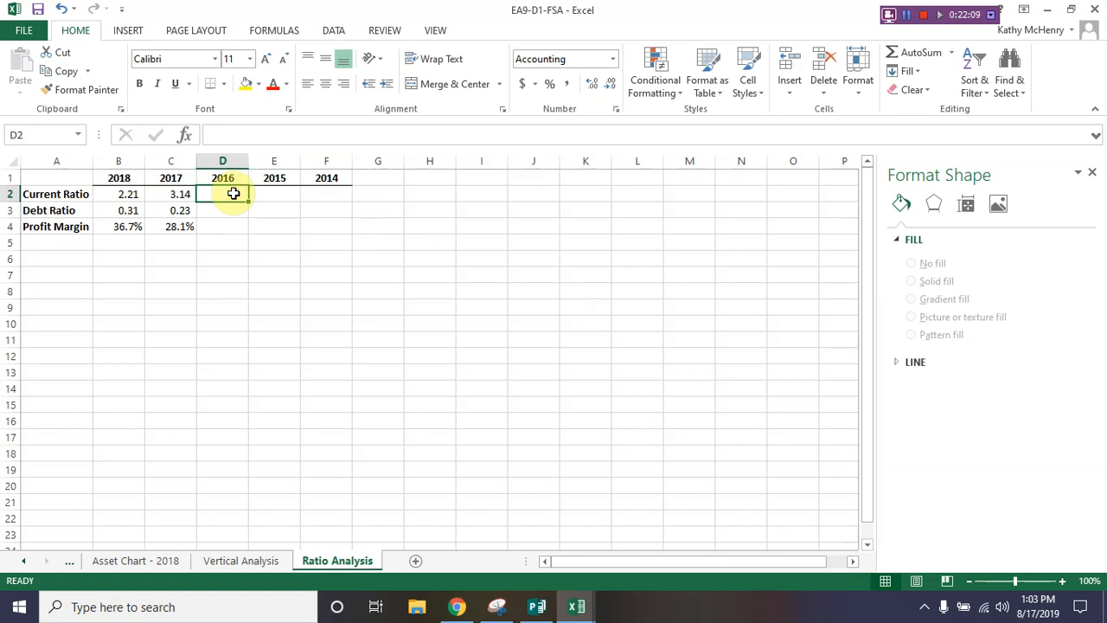
pyautogui.write('3.45')
pyautogui.press('Tab')
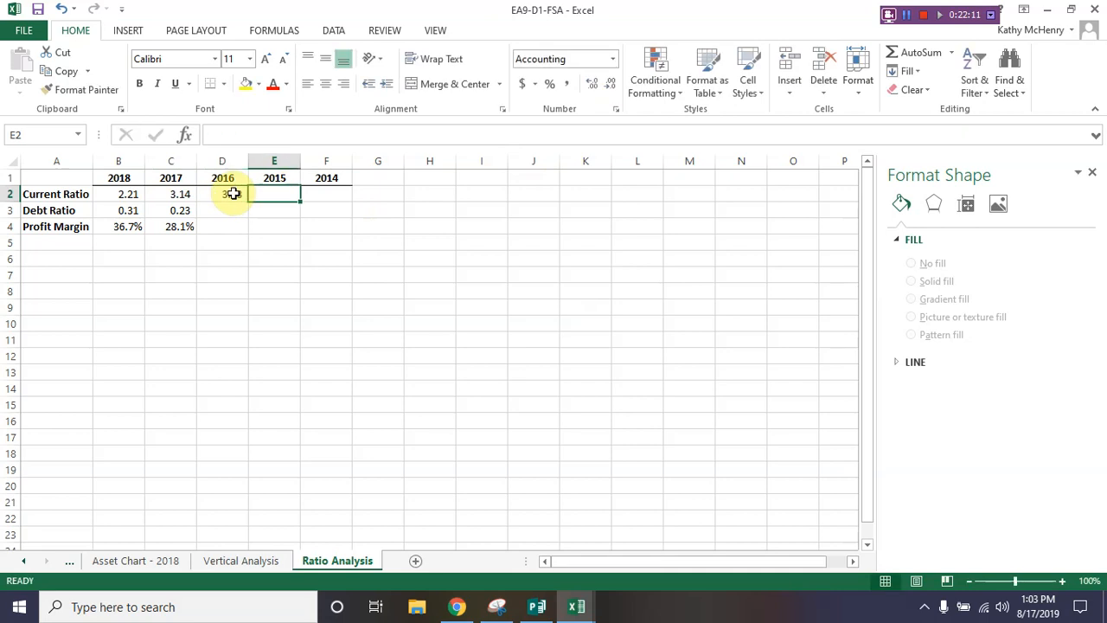
pyautogui.write('2.84')
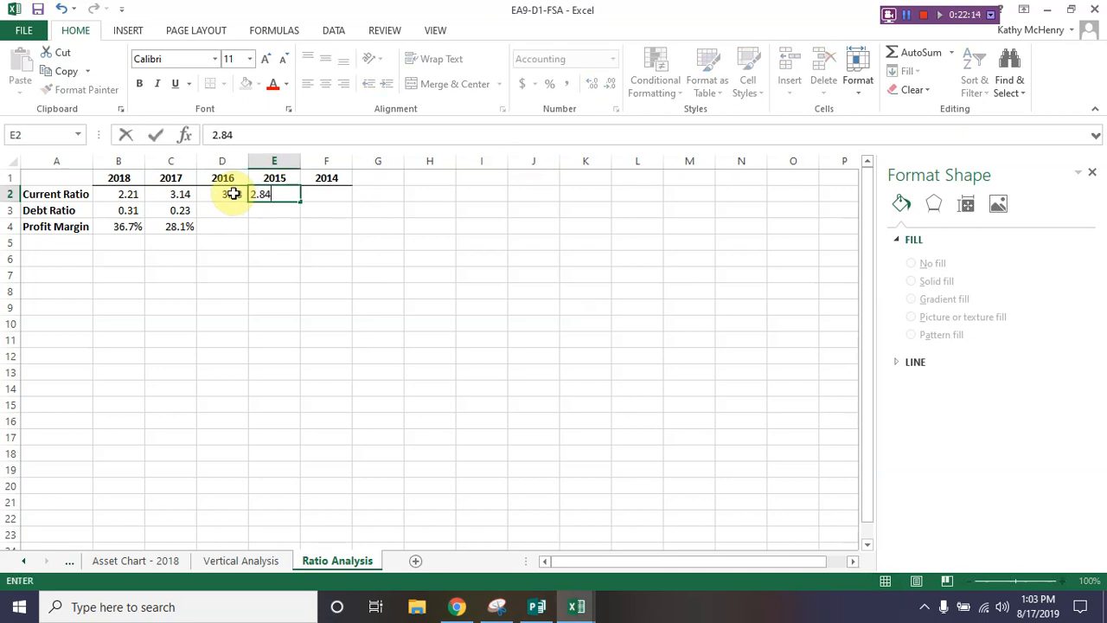
pyautogui.press('Tab')
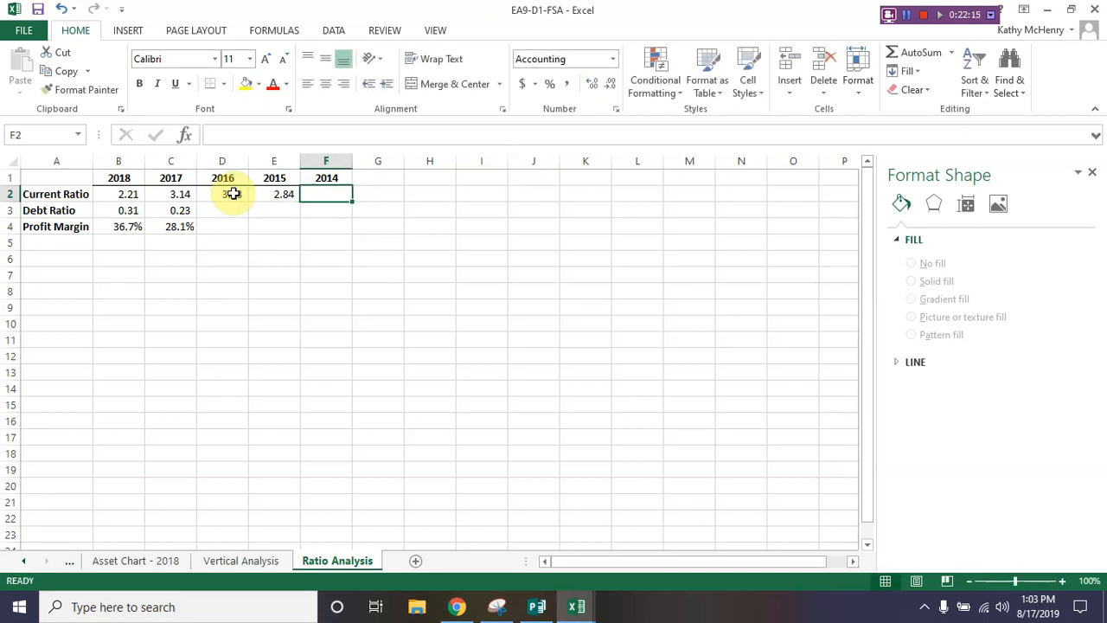
pyautogui.write('2.67')
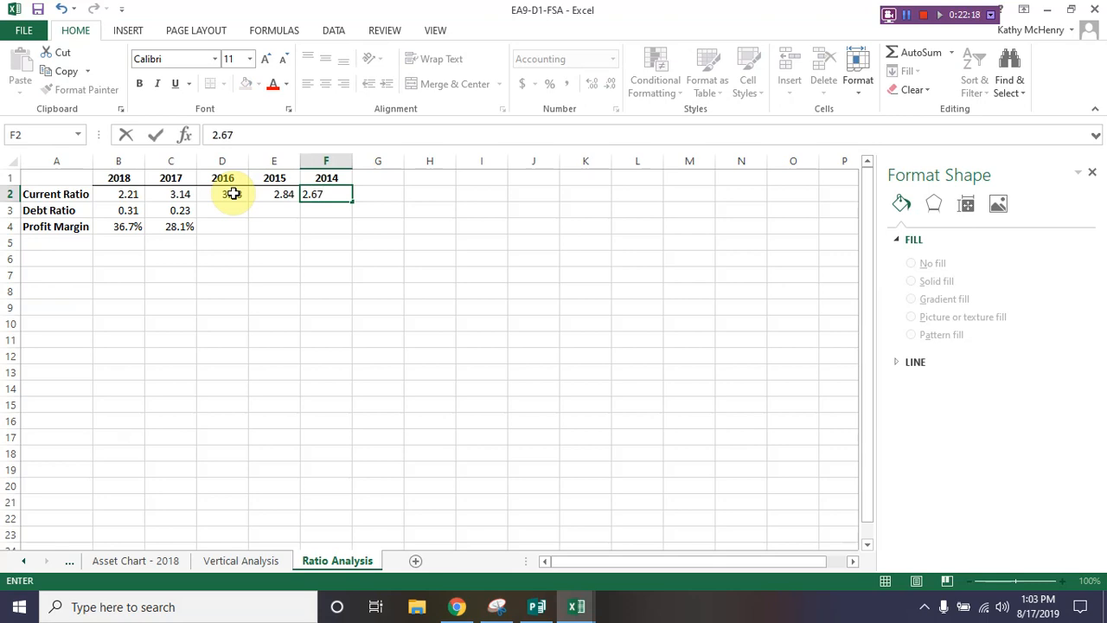
pyautogui.press('Return')
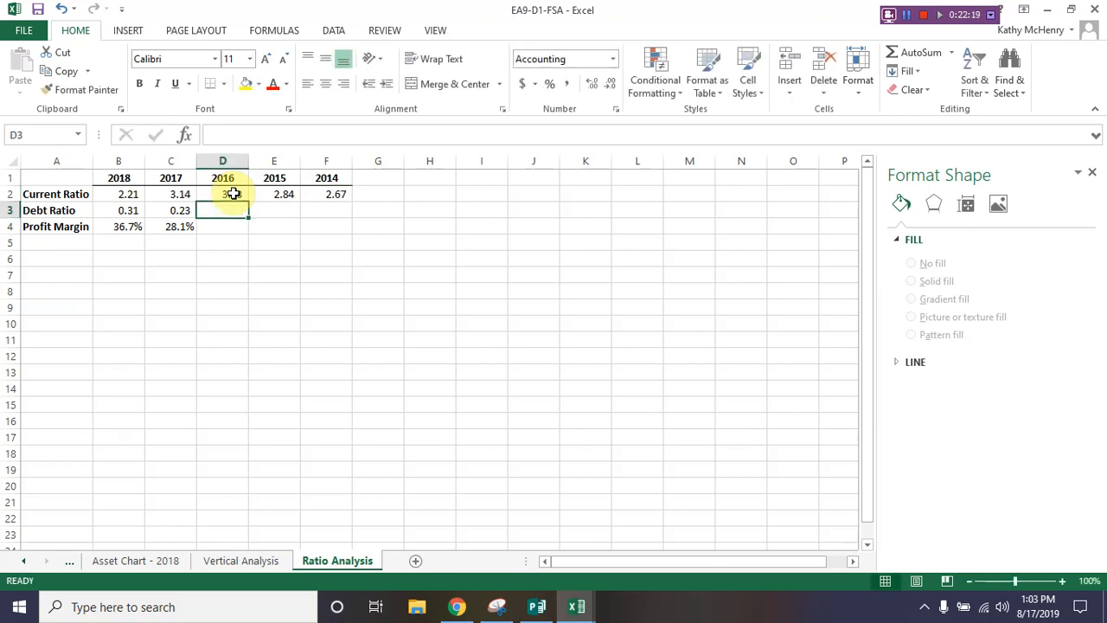
# - Enter the debt ratios .19, .27 and .26 for 2016, 2015 and 2014 in D3:F3
pyautogui.write('.19')
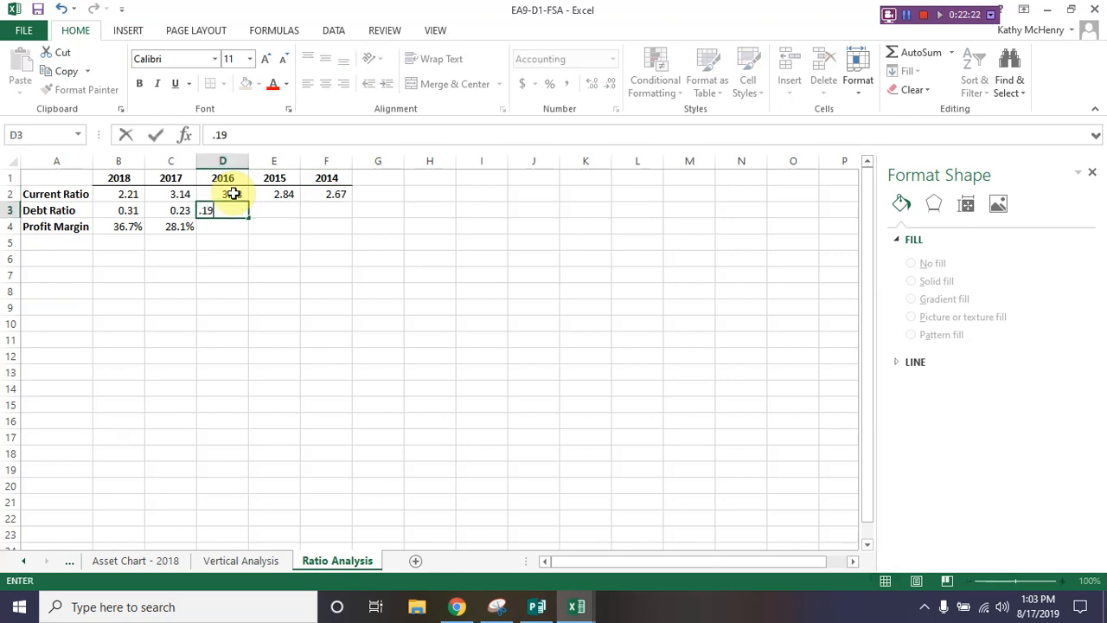
pyautogui.press('Tab')
pyautogui.write('.27')
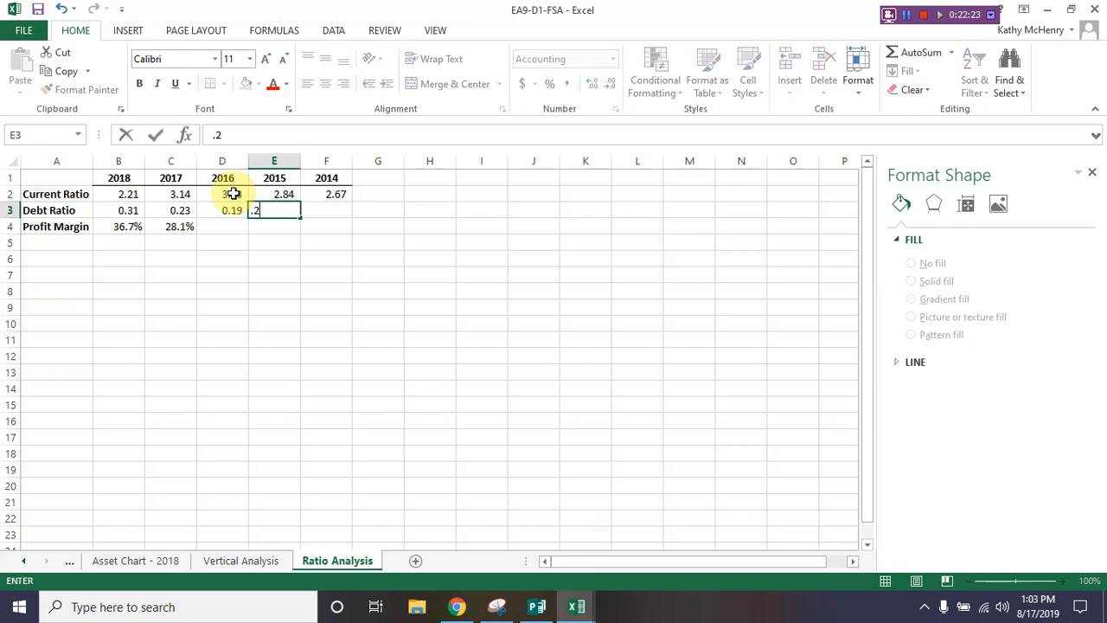
pyautogui.press('Tab')
pyautogui.write('.26')
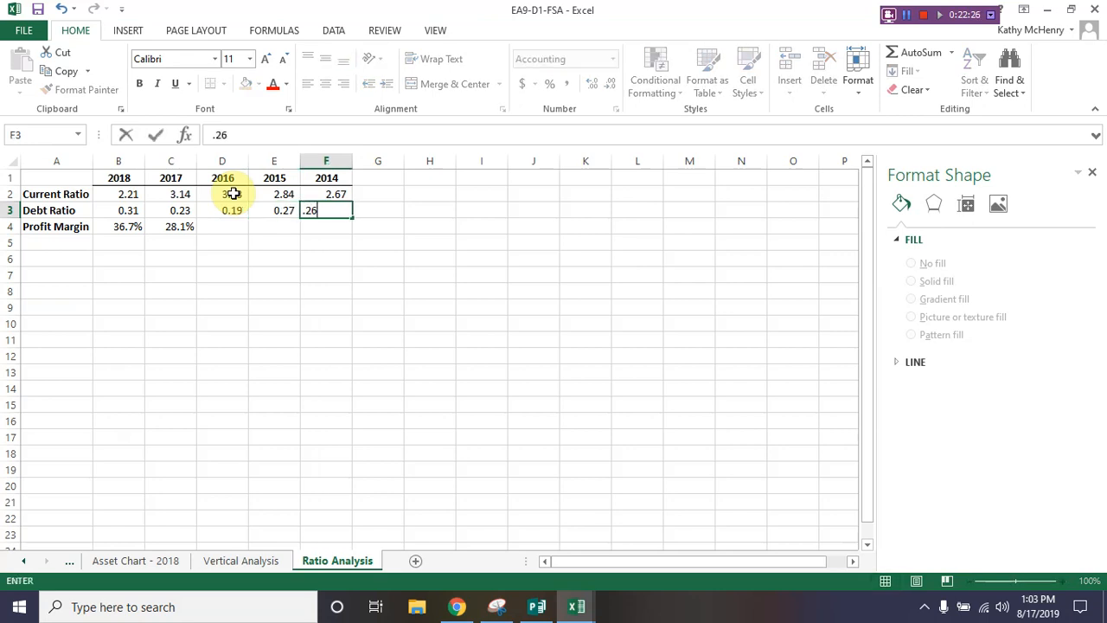
pyautogui.press('Return')
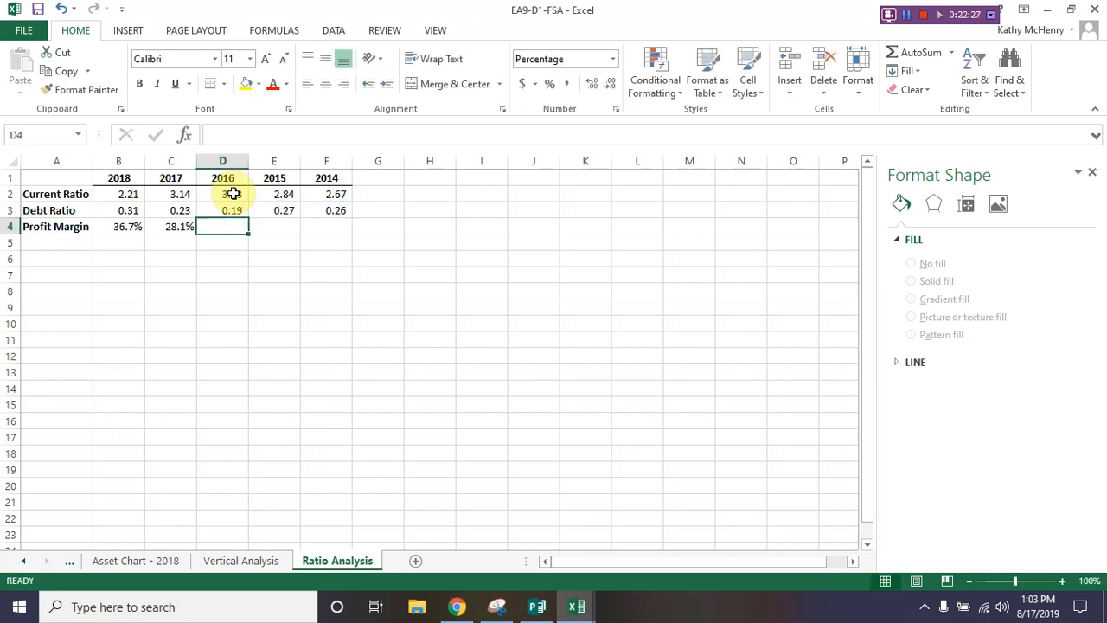
# - Enter the profit margins .18, .41 and .52 for 2016, 2015 and 2014 in D4:F4
pyautogui.write(',')
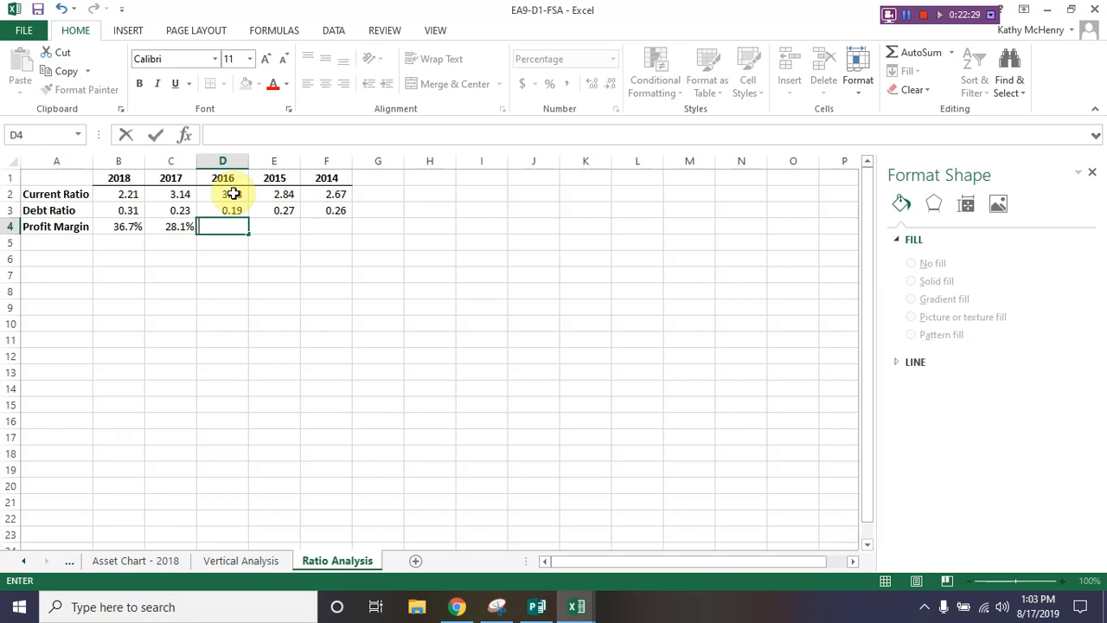
pyautogui.write('.18')
pyautogui.press('Tab')
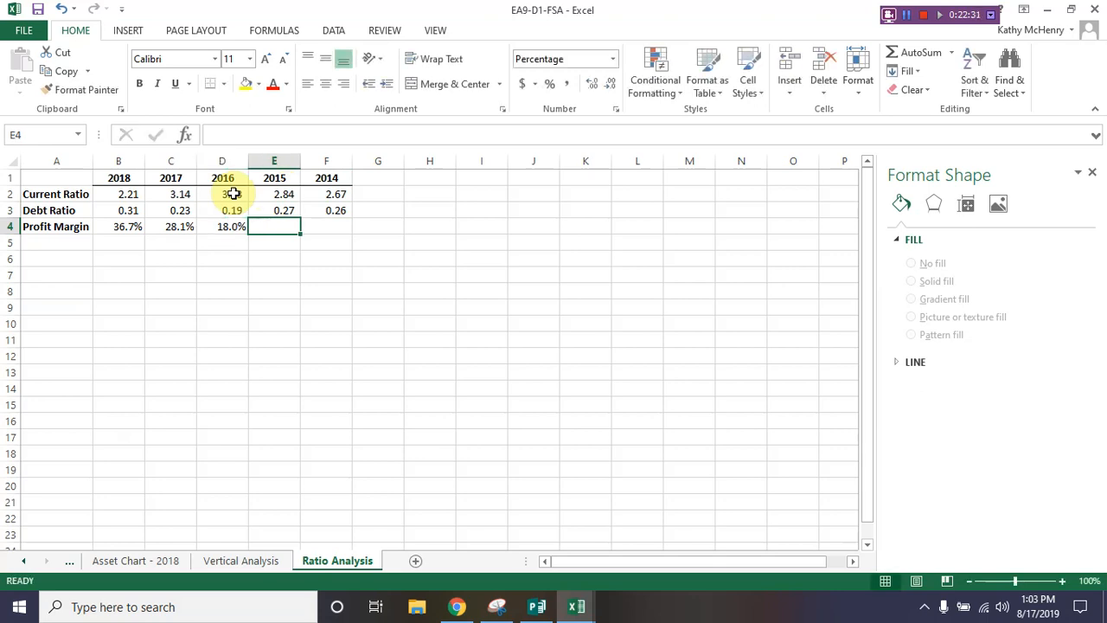
pyautogui.write('.41')
pyautogui.press('Tab')
pyautogui.write('.52')
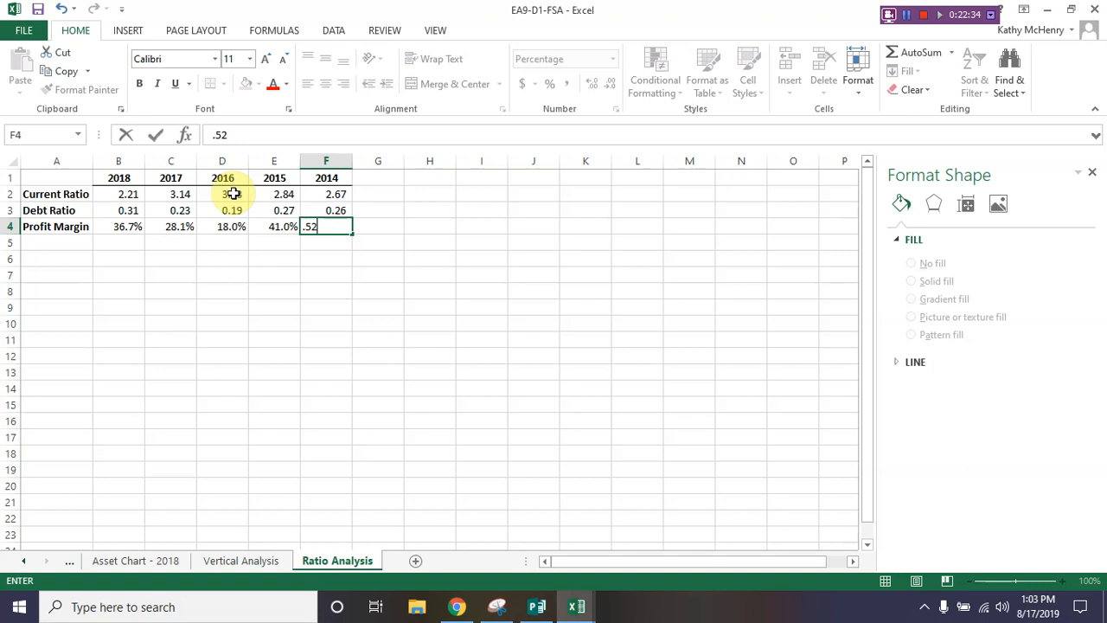
pyautogui.press('Return')
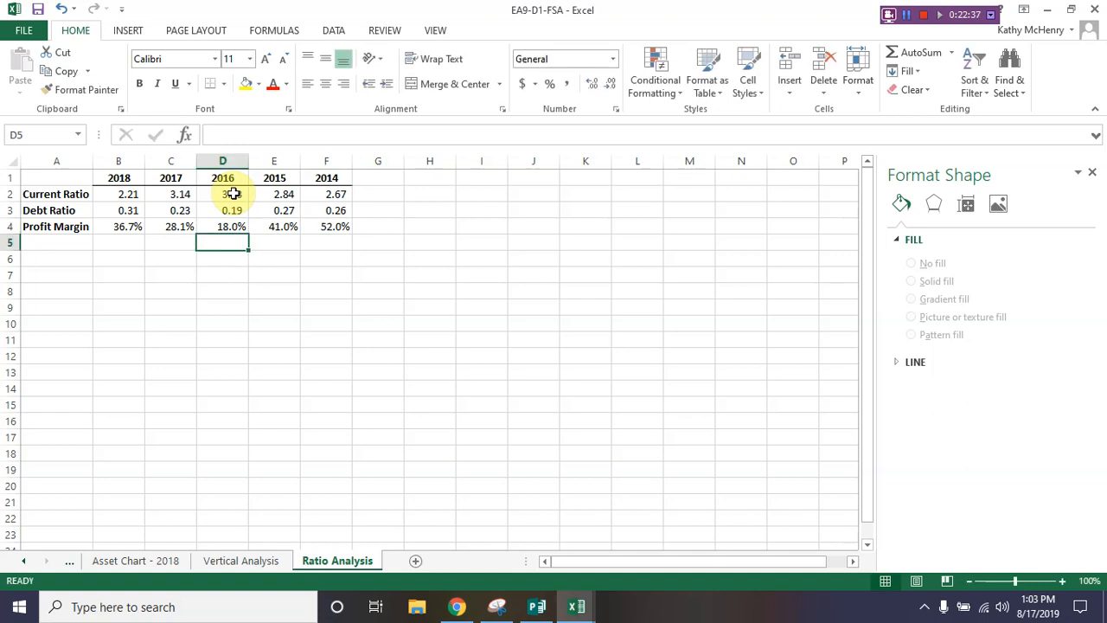
# - Insert column sparklines in G2:G4 using the ratio data in B2:F4
pyautogui.moveTo(378, 193); pyautogui.dragTo(378, 231)
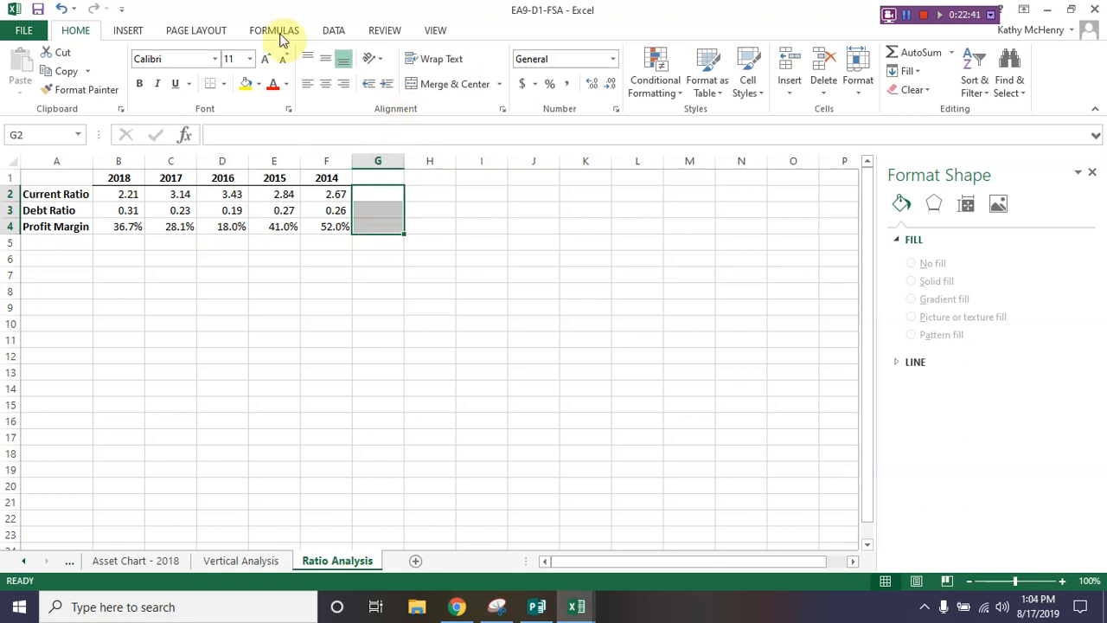
pyautogui.click(134, 31)
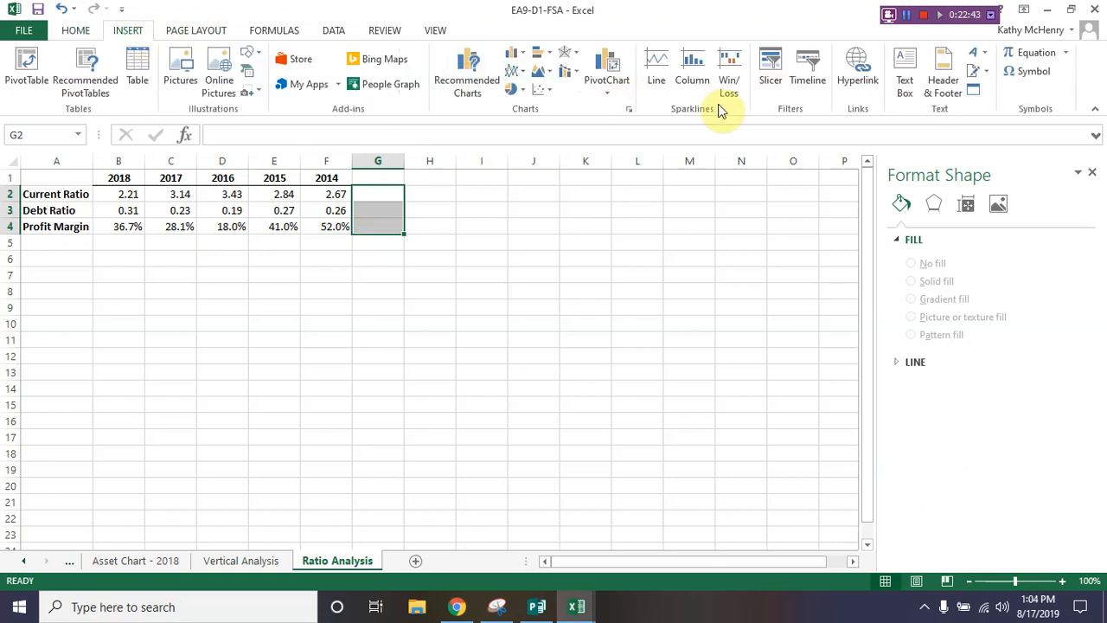
pyautogui.click(690, 83)
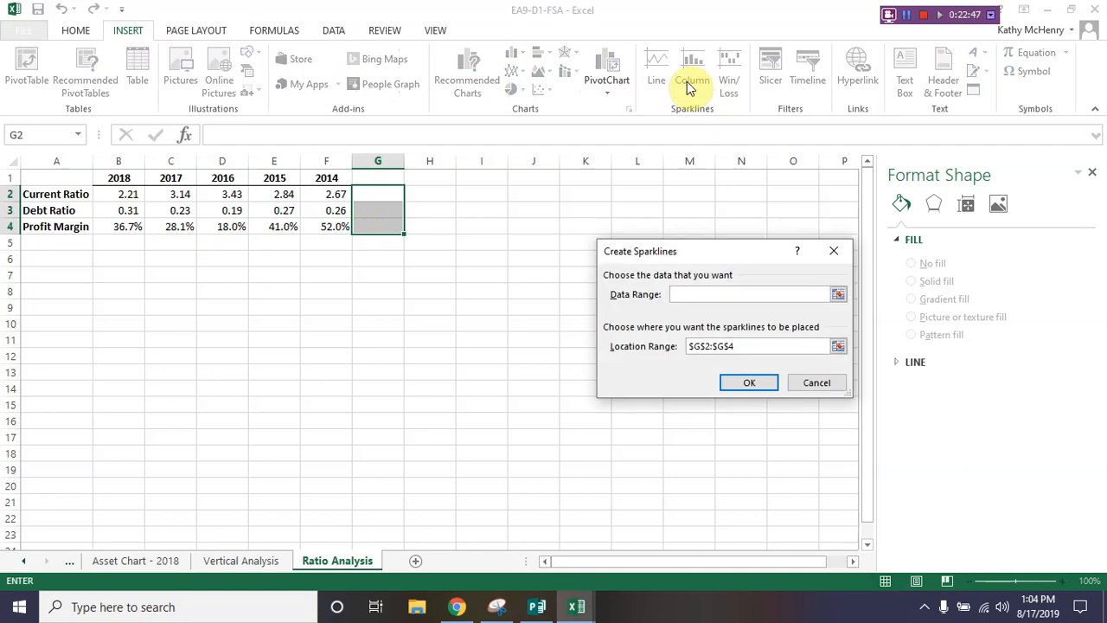
pyautogui.click(118, 194)
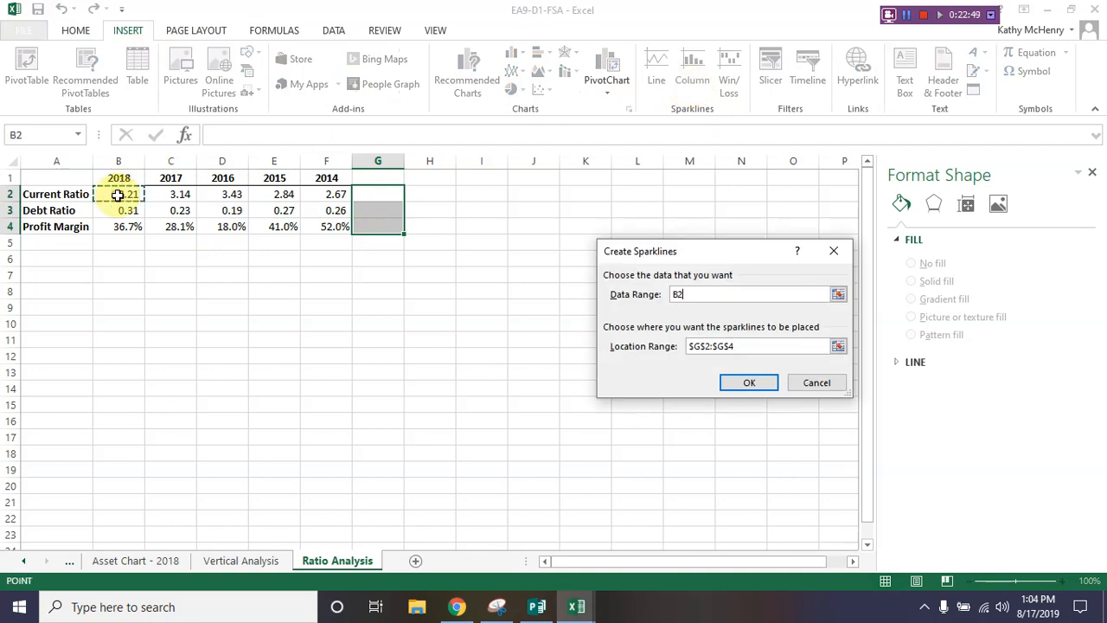
pyautogui.moveTo(118, 194); pyautogui.dragTo(327, 220)
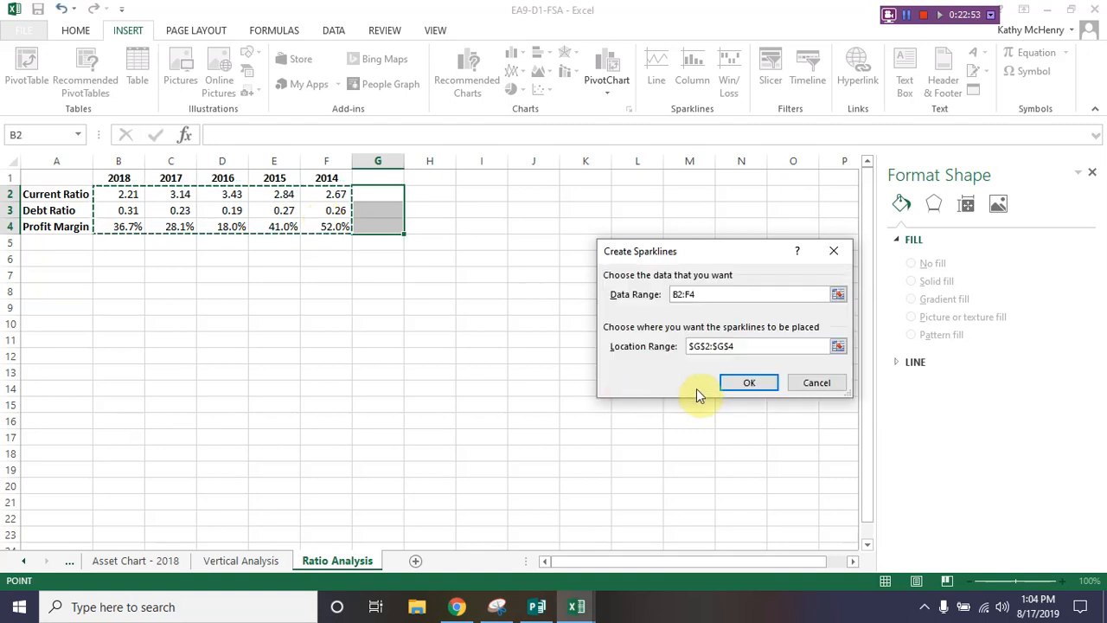
pyautogui.click(749, 382)
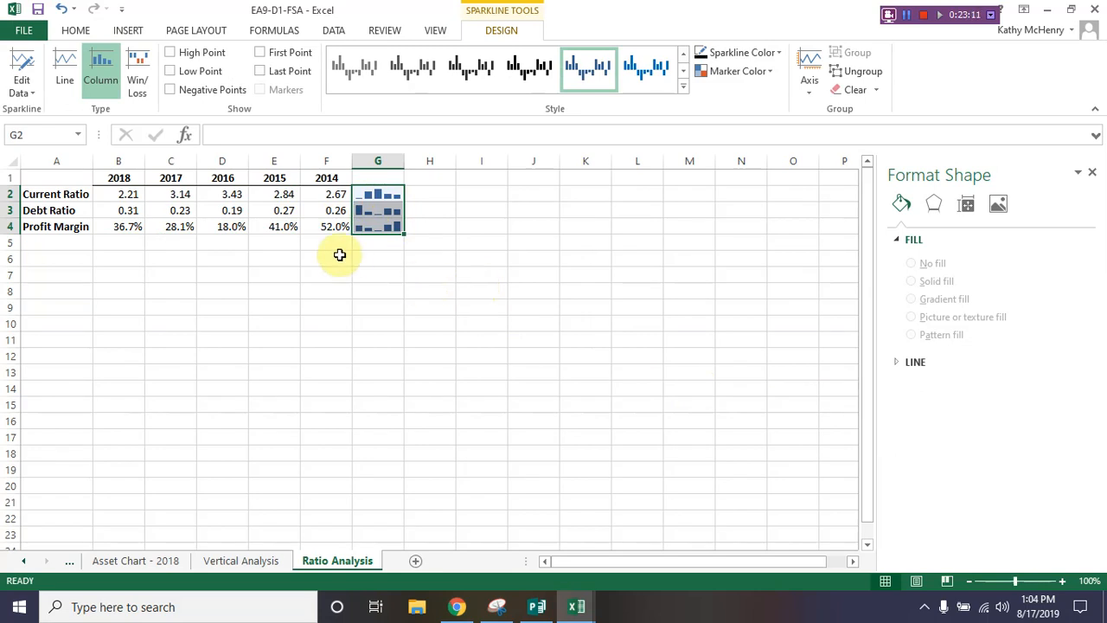
# - Add the comment "Investigate this increase" to the 2016 current ratio in D2
pyautogui.click(221, 195)
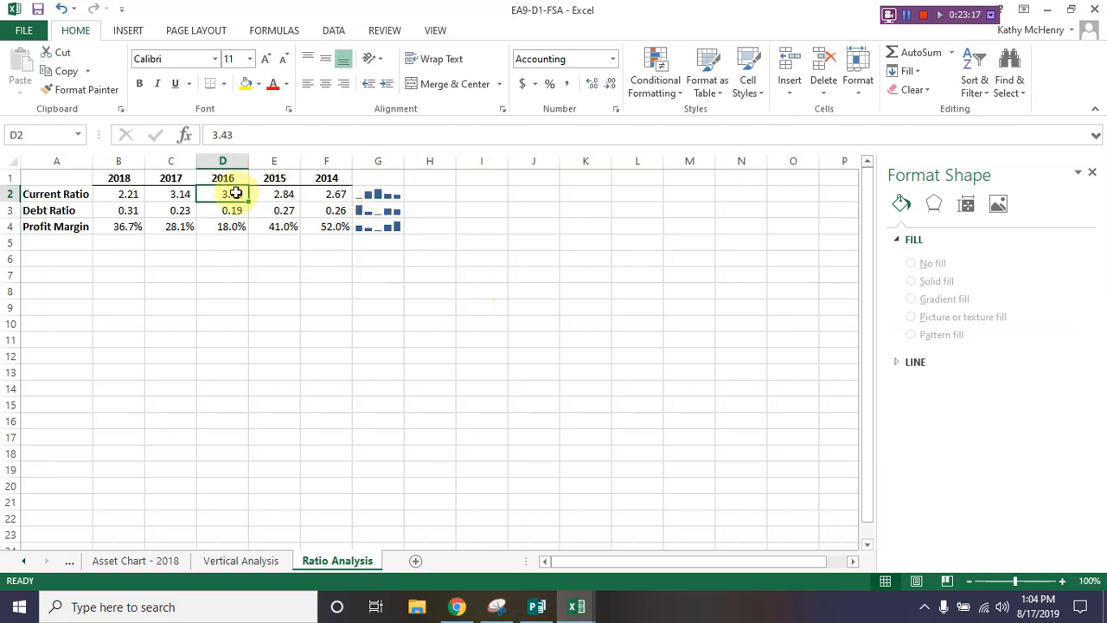
pyautogui.click(387, 33)
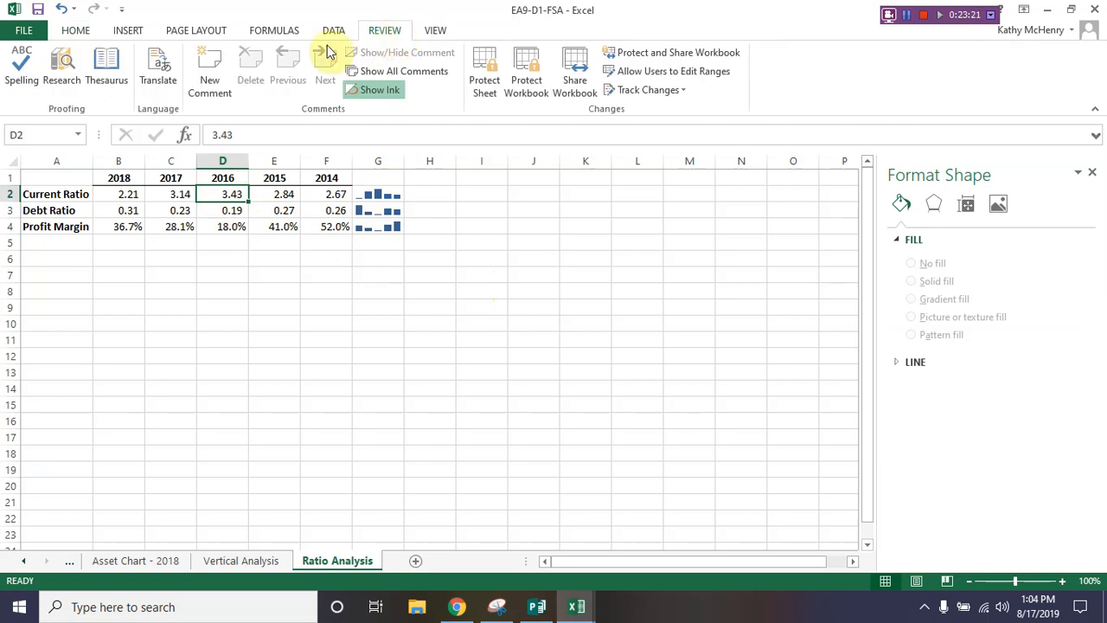
pyautogui.click(205, 86)
pyautogui.write('Inv')
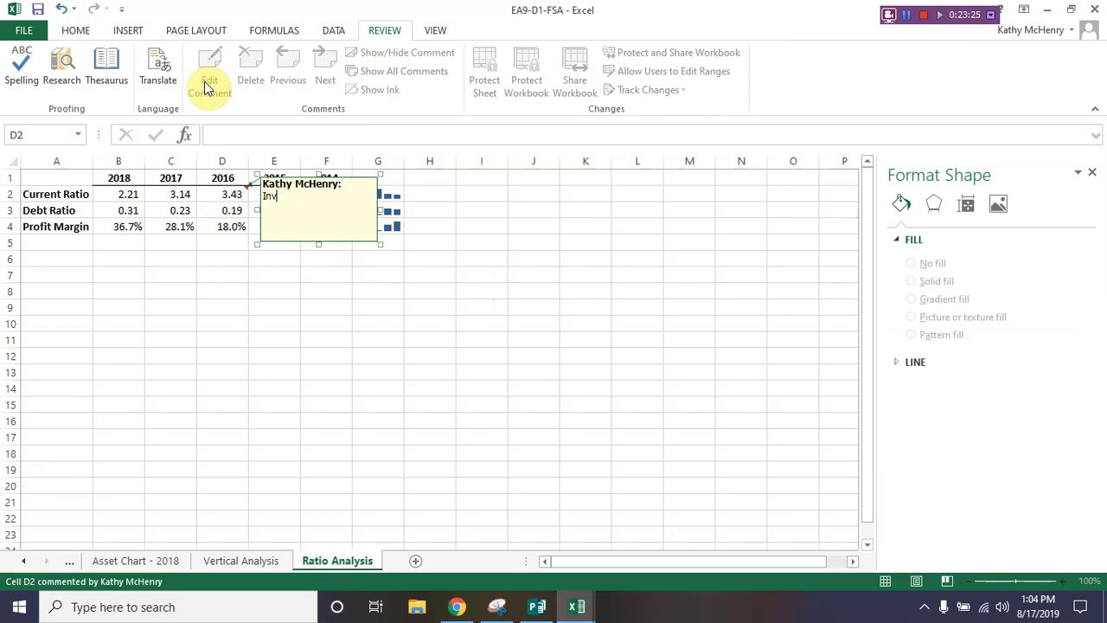
pyautogui.write('estigate this increase')
pyautogui.click(424, 194)
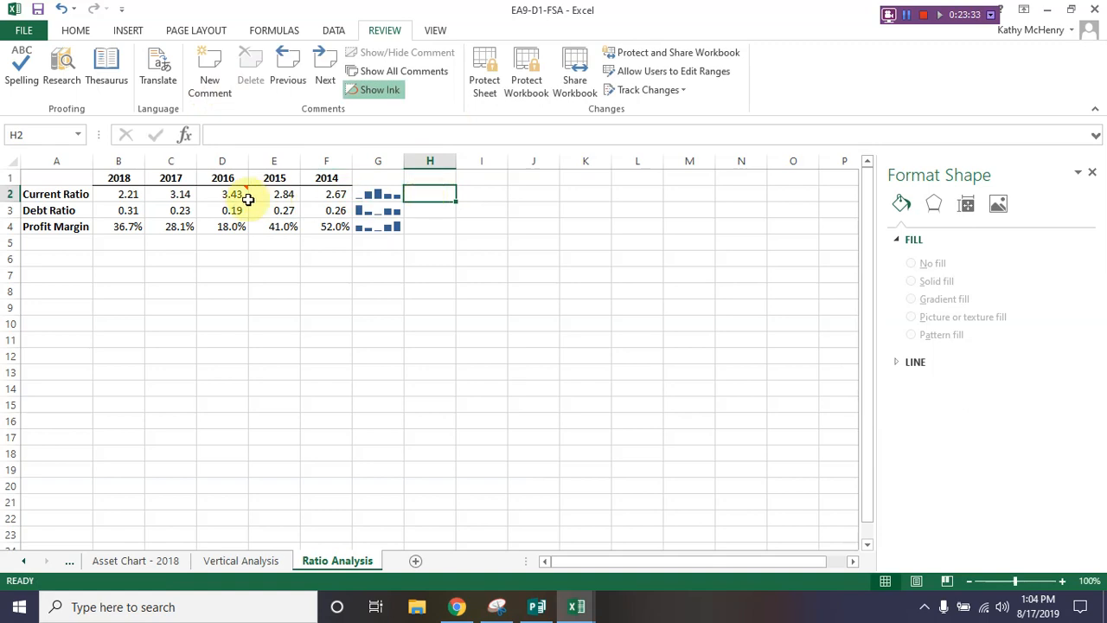
pyautogui.moveTo(241, 192)
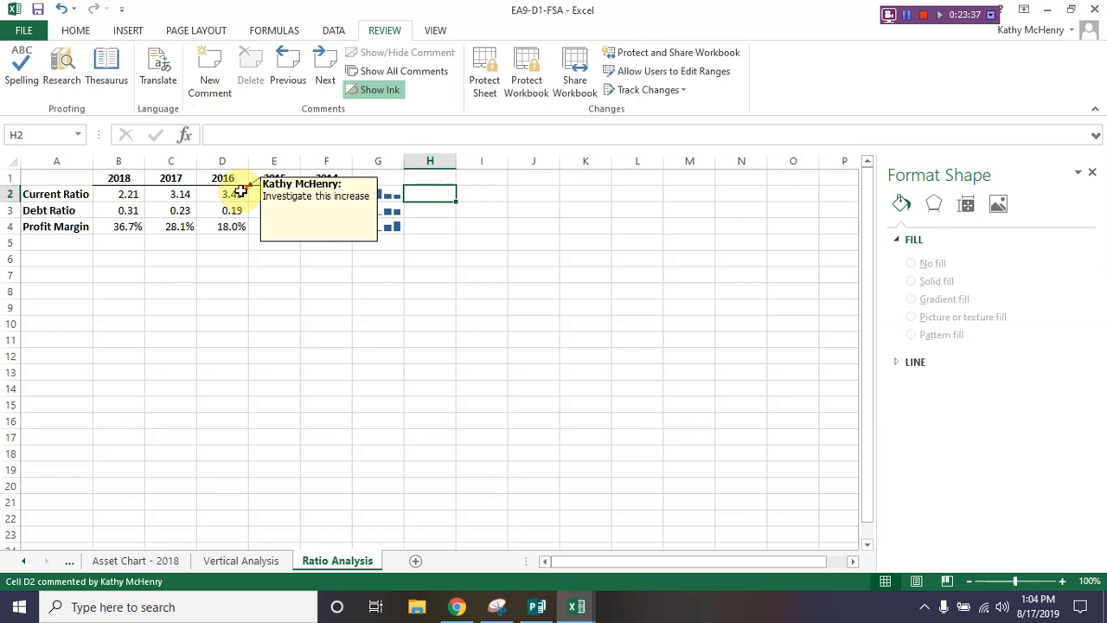
# - Add the comment "Is this trend sustainable?" to the profit margin sparkline in G4
pyautogui.click(378, 226)
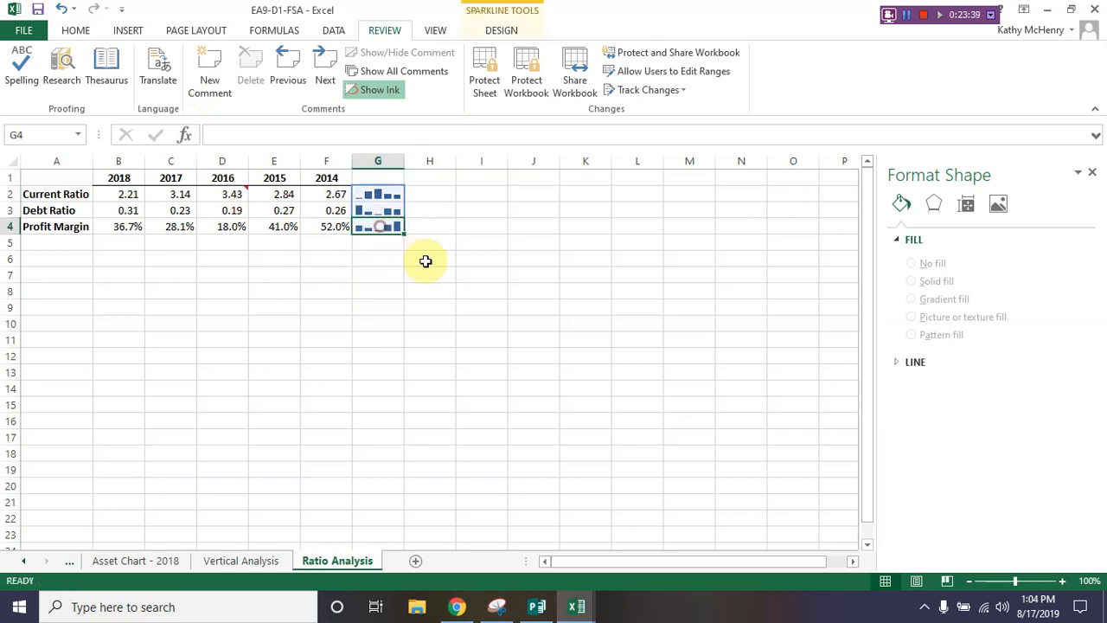
pyautogui.click(213, 83)
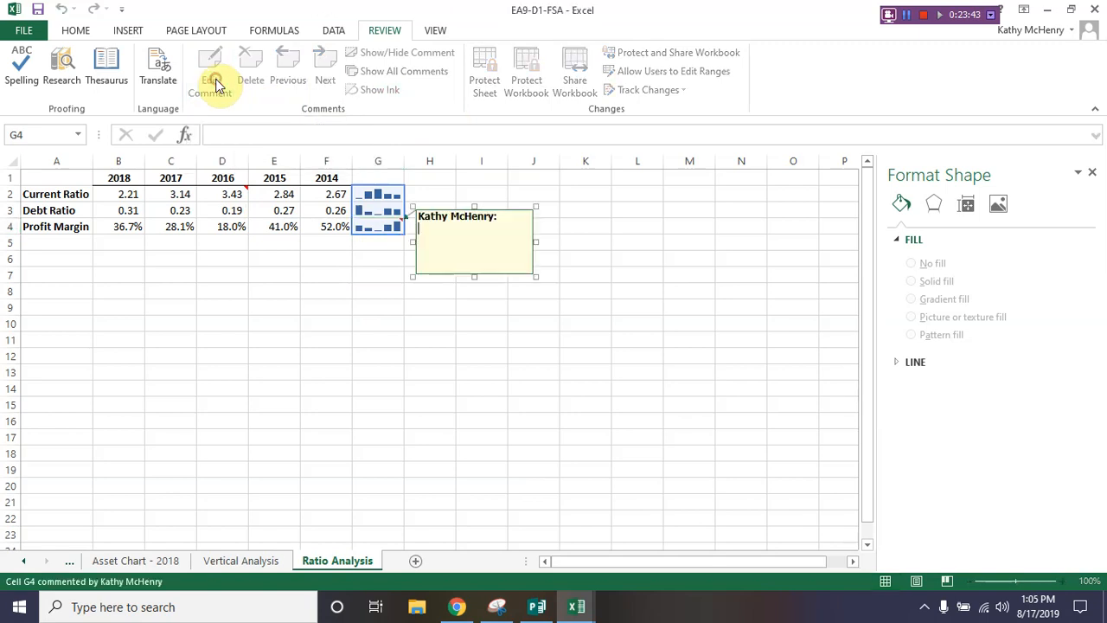
pyautogui.write('Is this trend sustain')
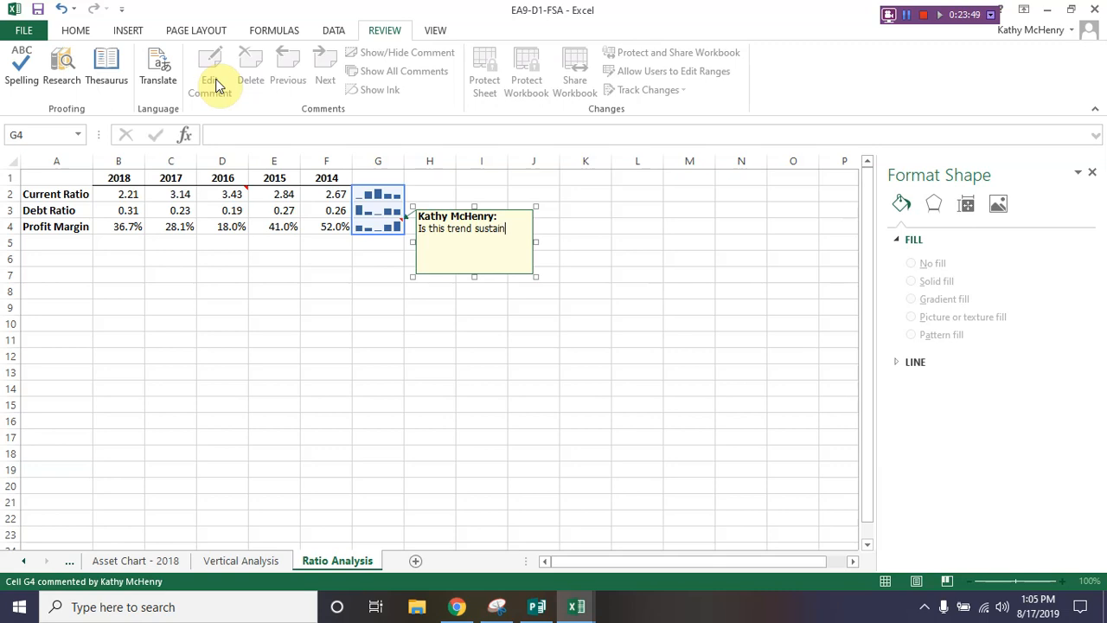
pyautogui.write('able?')
pyautogui.click(541, 183)
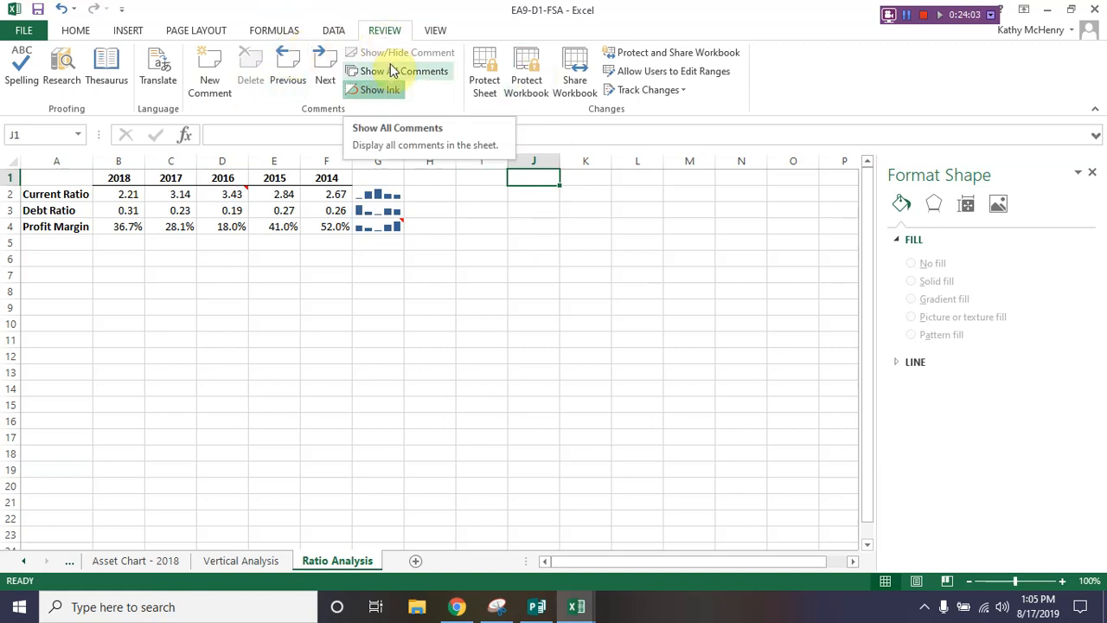
# - Review the worksheet's comments one after another, continuing from the beginning of the workbook after the last one
pyautogui.click(323, 77)
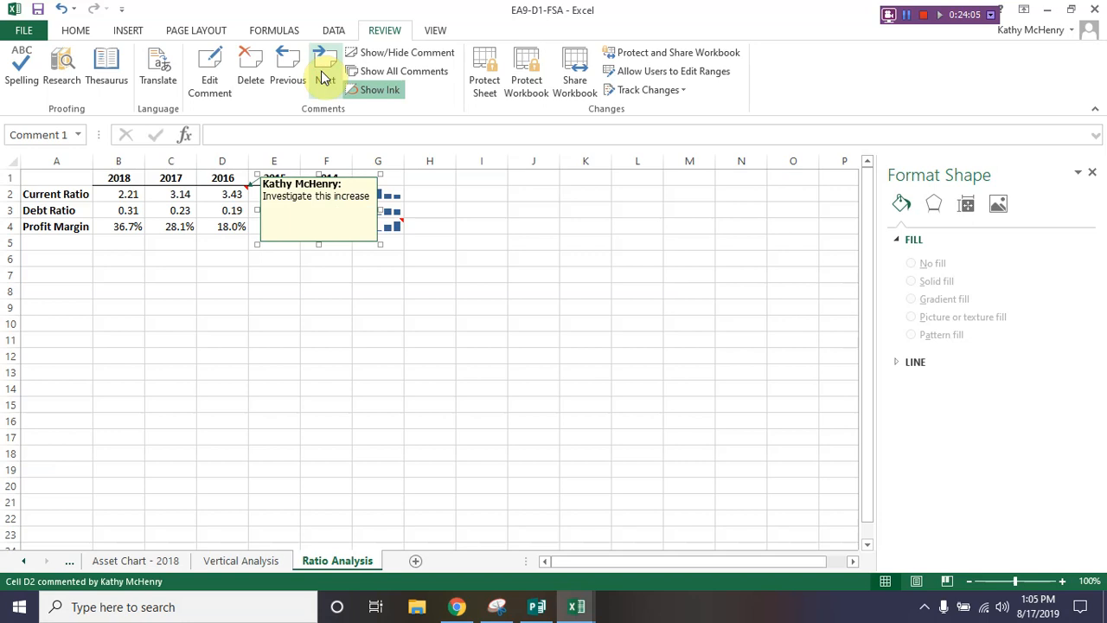
pyautogui.click(322, 76)
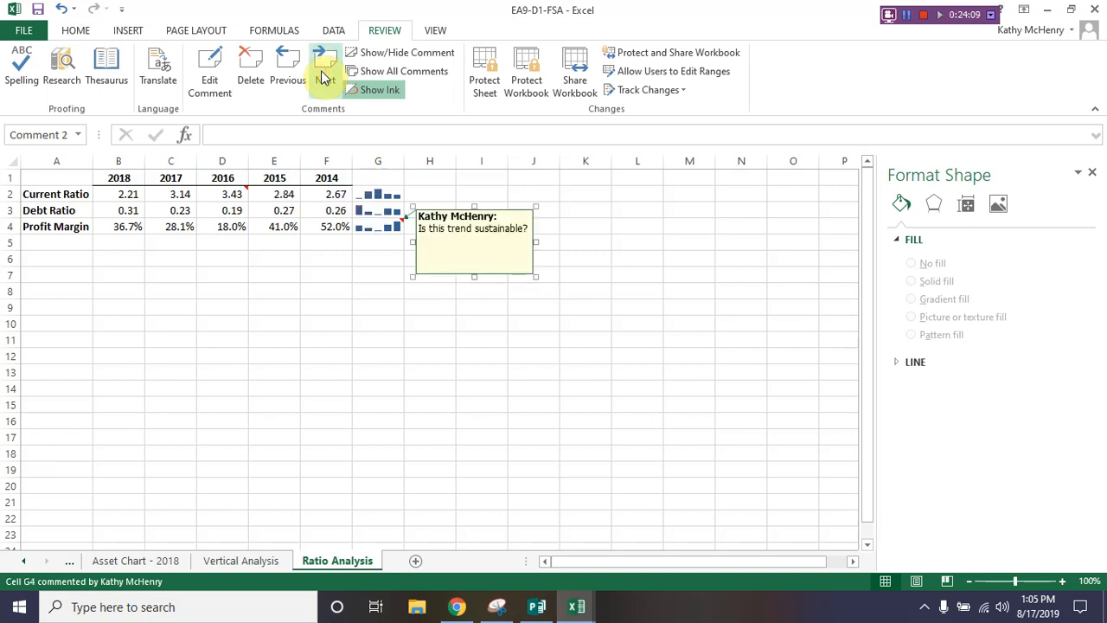
pyautogui.click(323, 76)
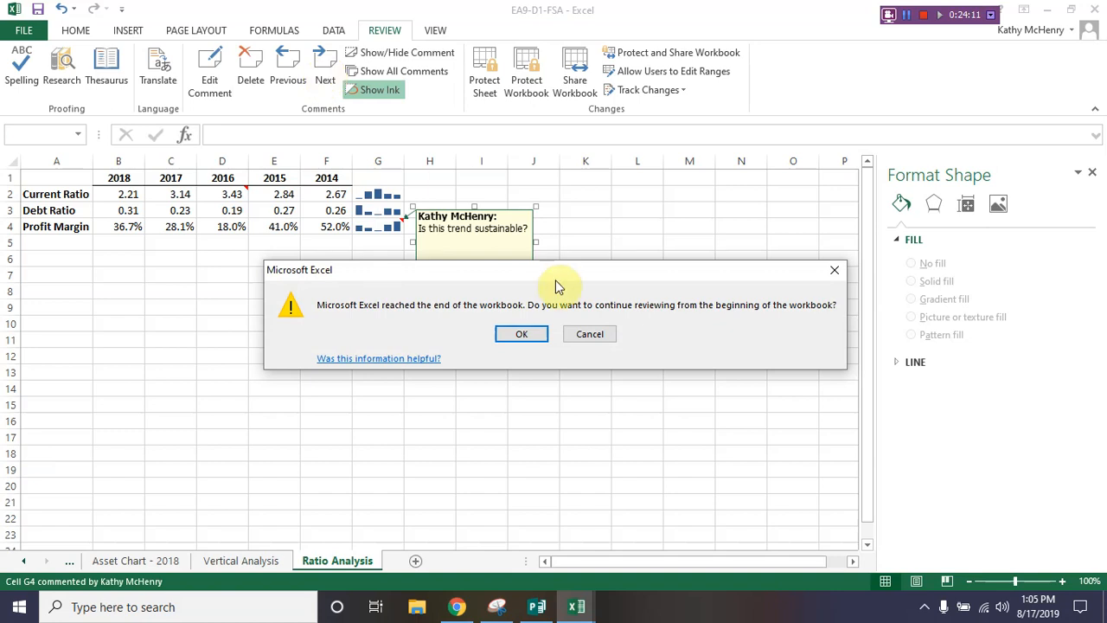
pyautogui.click(508, 338)
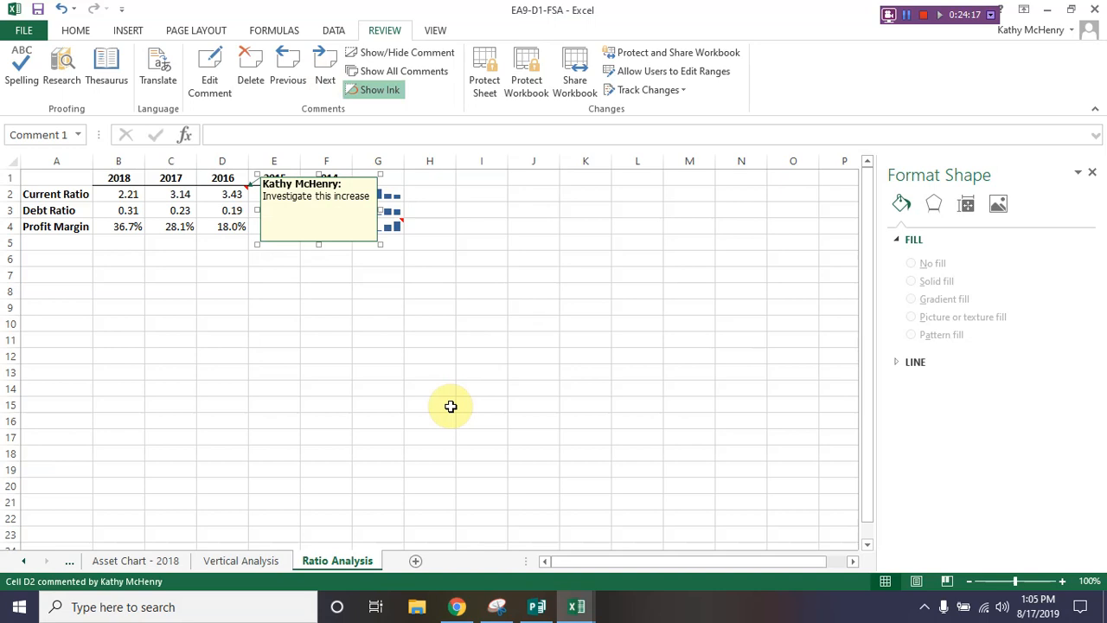
# - Display the comment on D2 and all comments in the sheet, and hide them all again
pyautogui.click(389, 52)
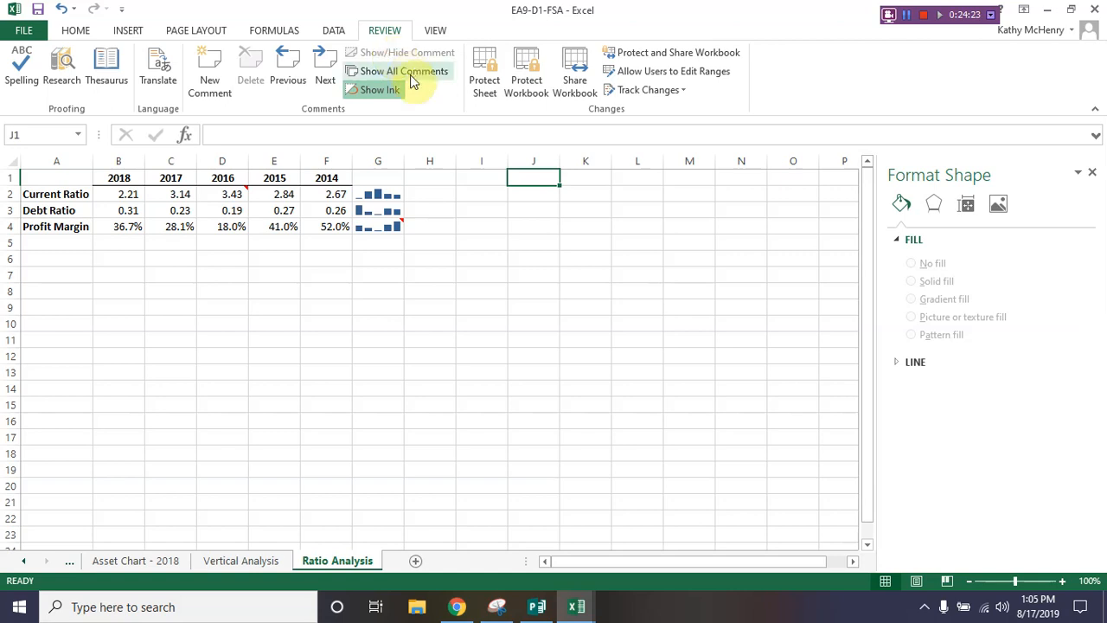
pyautogui.click(236, 194)
pyautogui.click(389, 52)
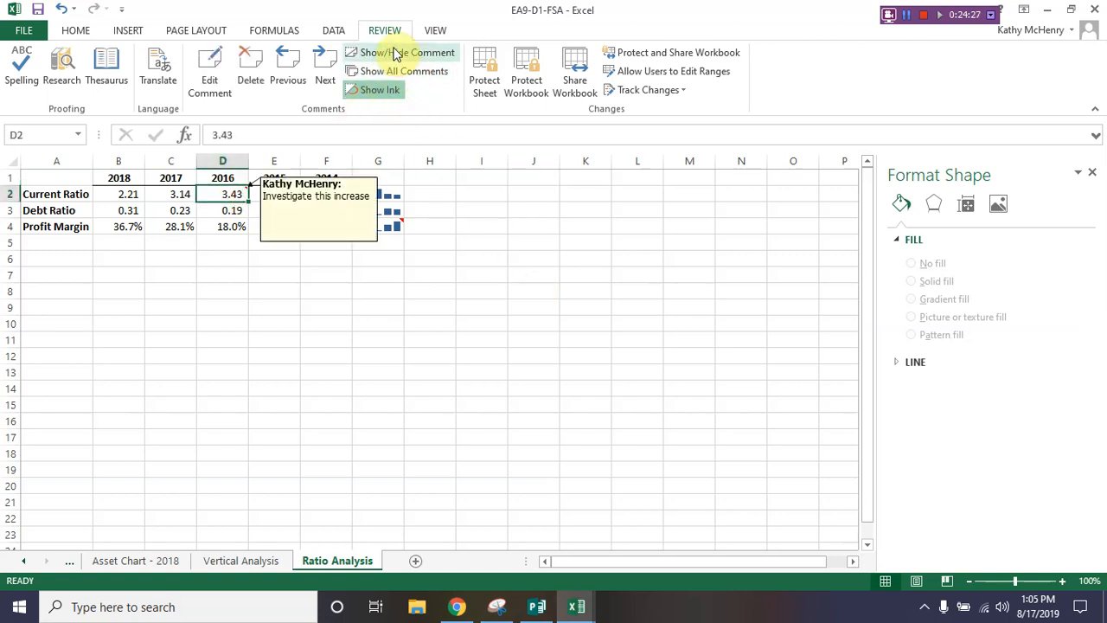
pyautogui.click(410, 75)
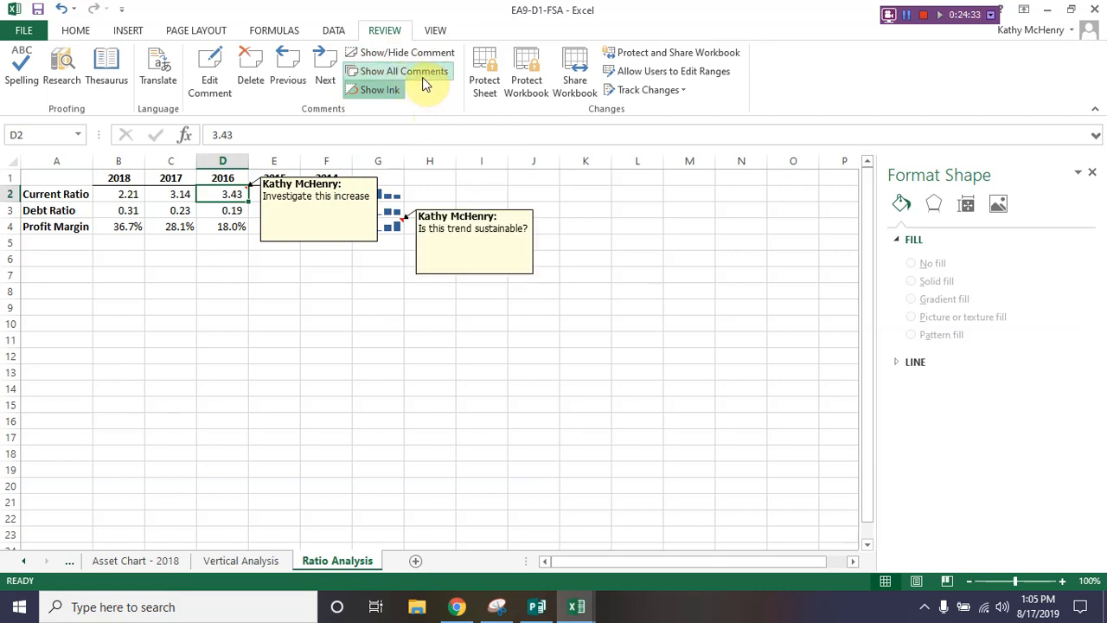
pyautogui.click(421, 75)
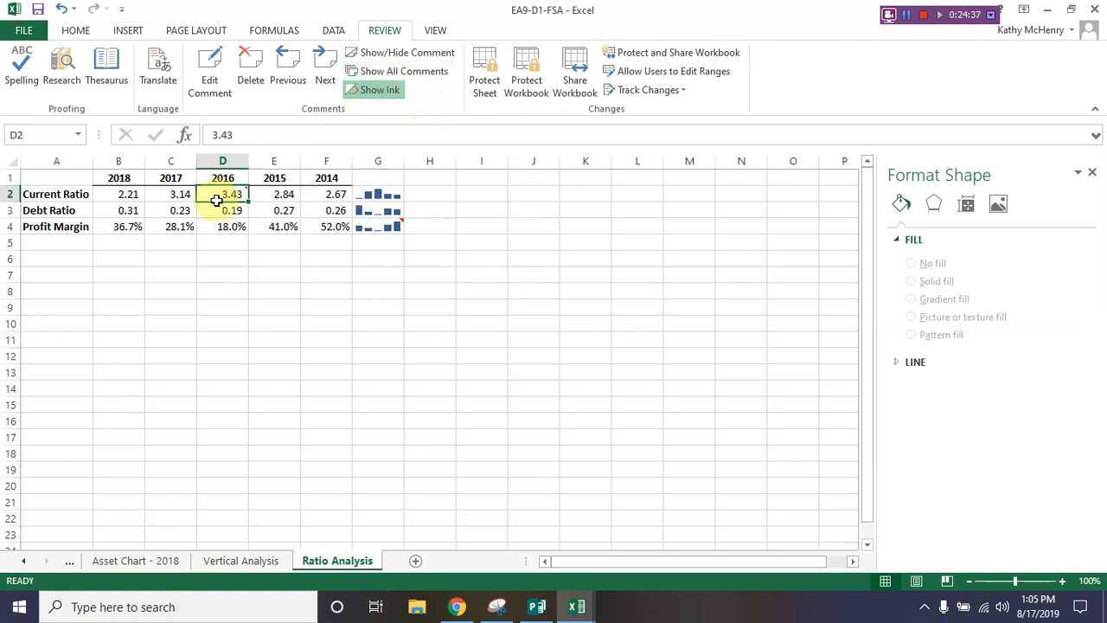
# - Add a blank line and a bold "Update:" heading below the existing text in D2's comment
pyautogui.moveTo(215, 194)
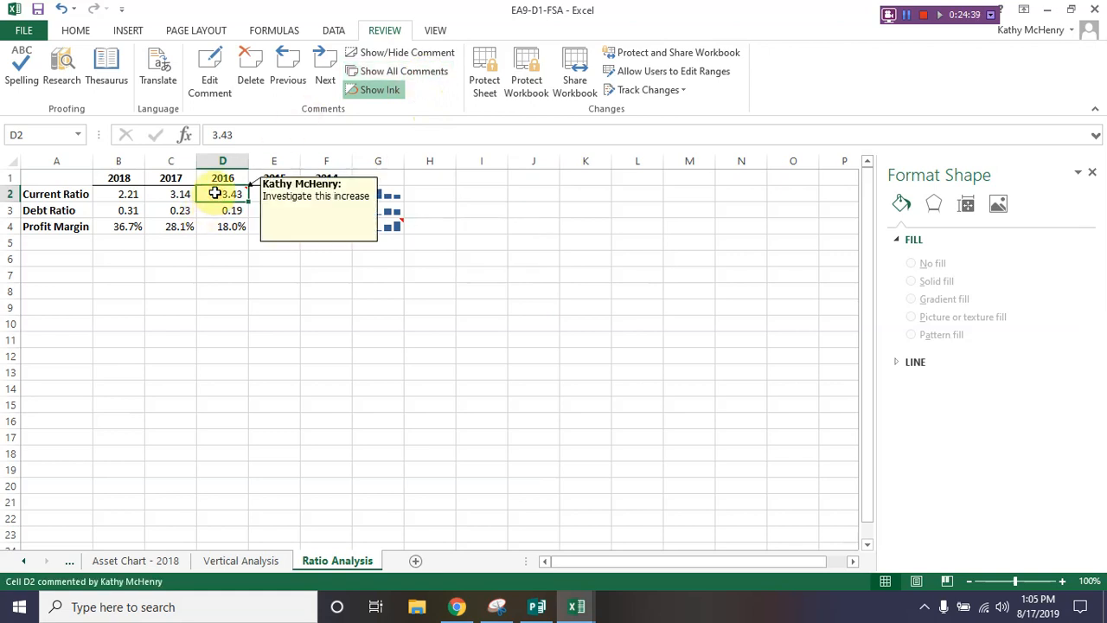
pyautogui.click(211, 76)
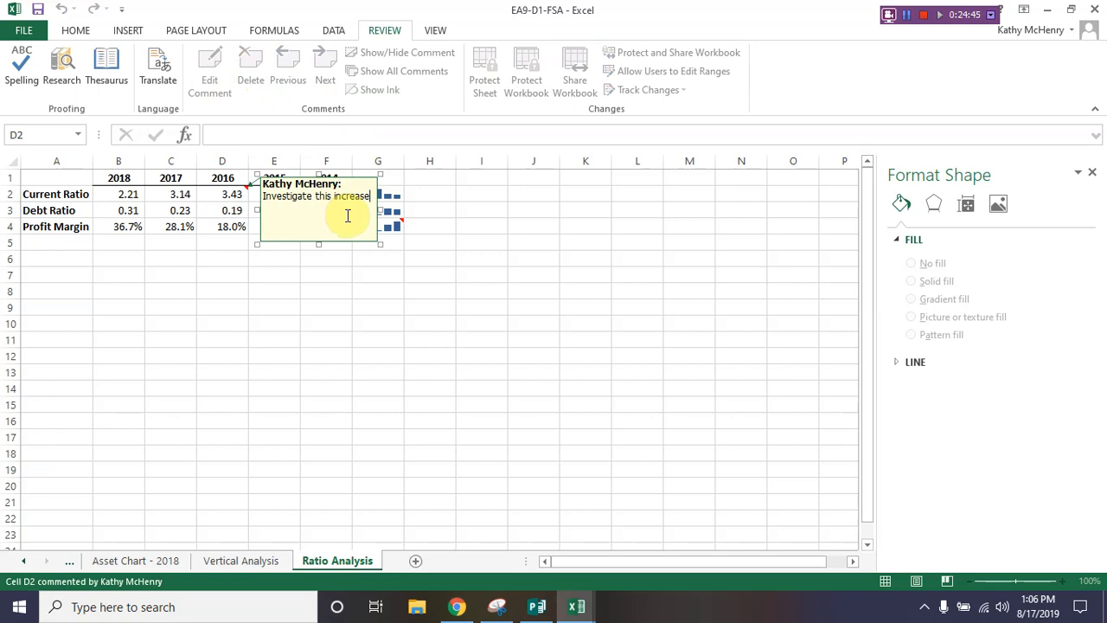
pyautogui.press('Return')
pyautogui.write('Upd')
pyautogui.write('teL')
pyautogui.press('BackSpace')
pyautogui.press('BackSpace')
pyautogui.press('BackSpace')
pyautogui.press('BackSpace')
pyautogui.write('a')
pyautogui.write('teL')
pyautogui.press('BackSpace')
pyautogui.write(':')
pyautogui.press('Return')
# - Write "Year-end cash balance was unusually high." under the Update heading in D2's comment and enlarge the comment box to fit
pyautogui.write('Year-en')
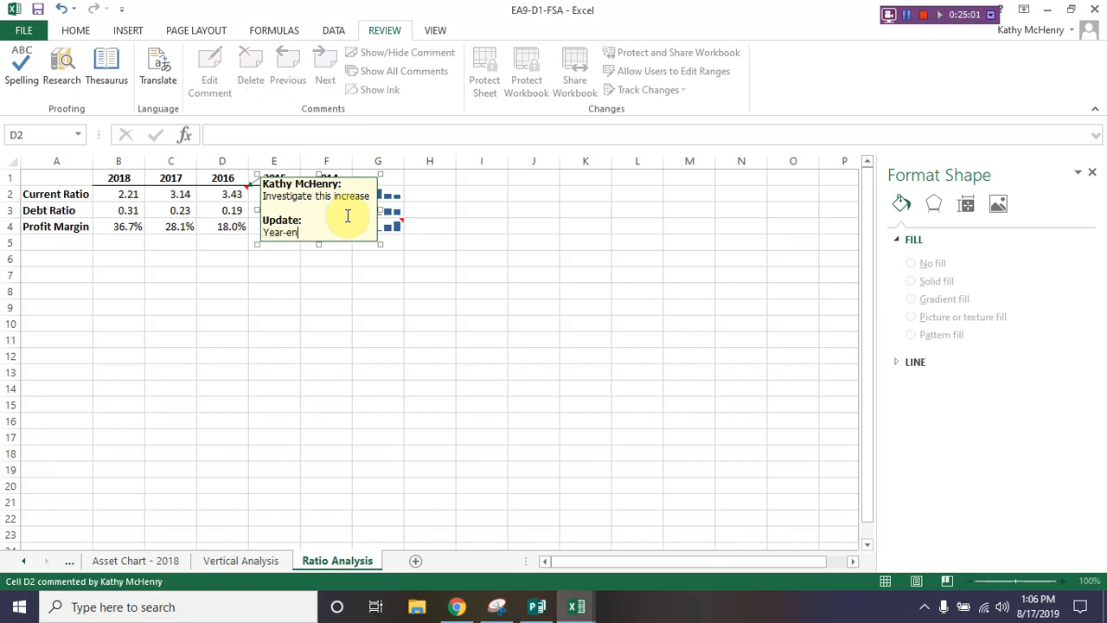
pyautogui.write('d cash balance was unu')
pyautogui.write('sually high.')
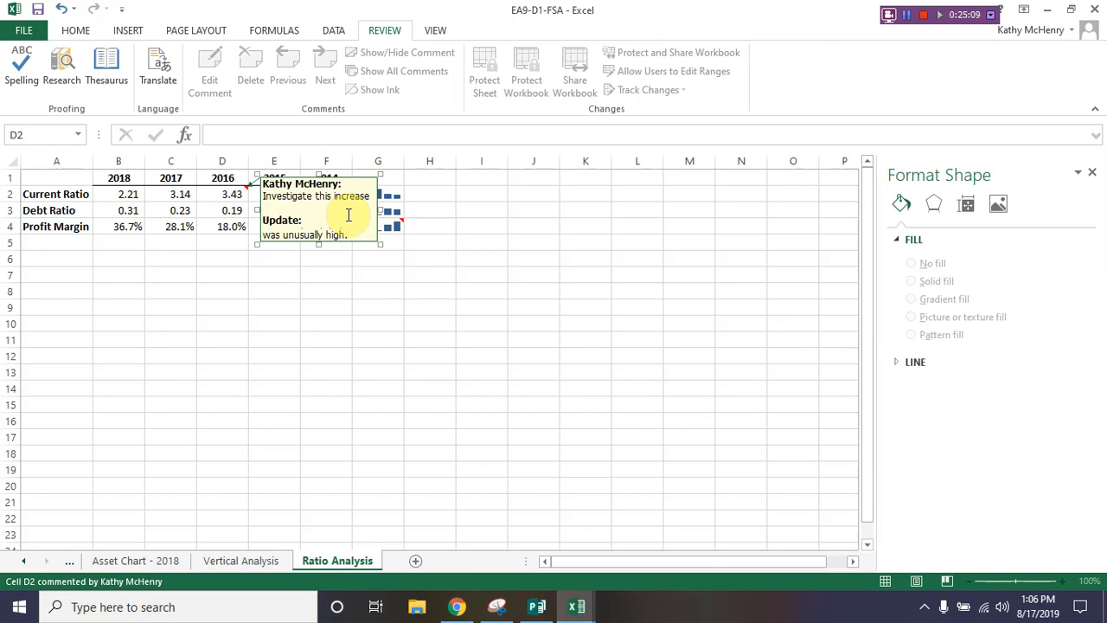
pyautogui.moveTo(377, 244); pyautogui.dragTo(398, 268)
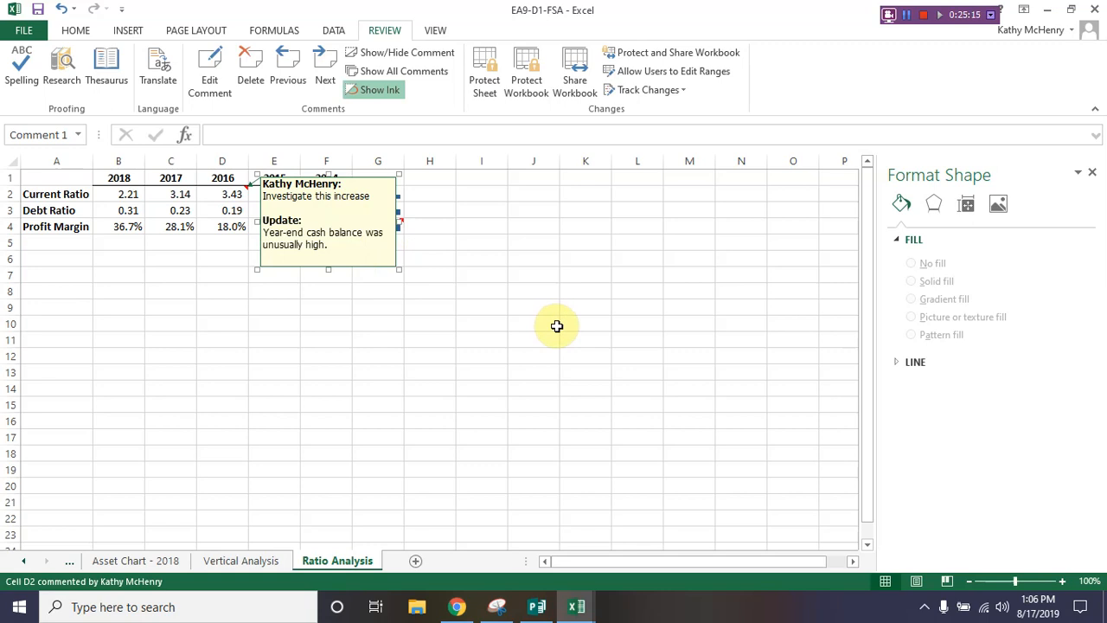
pyautogui.click(81, 254)
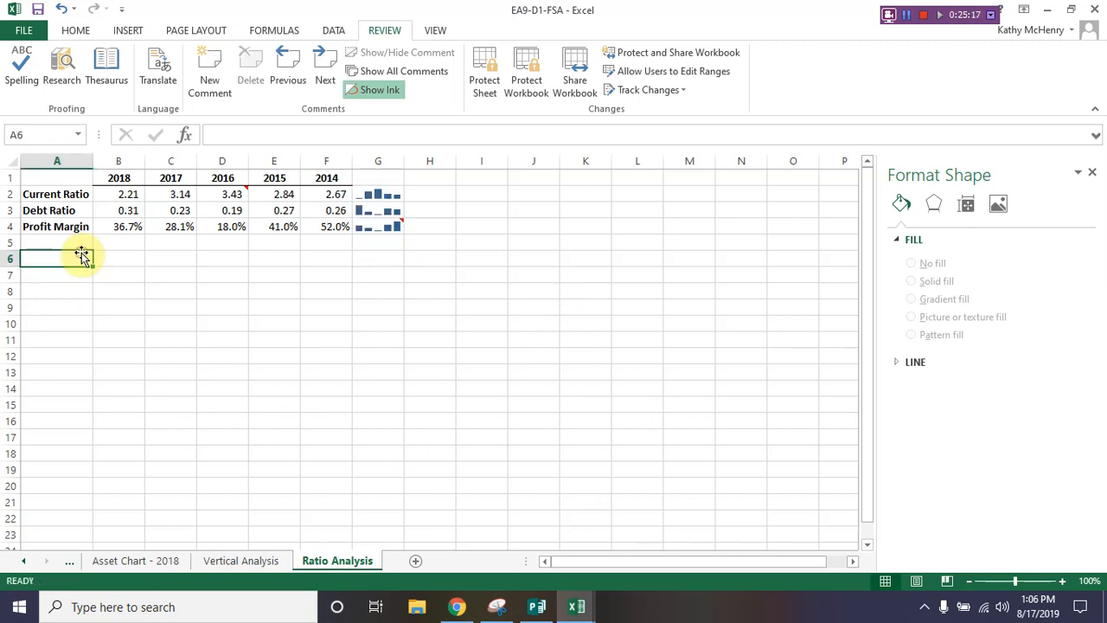